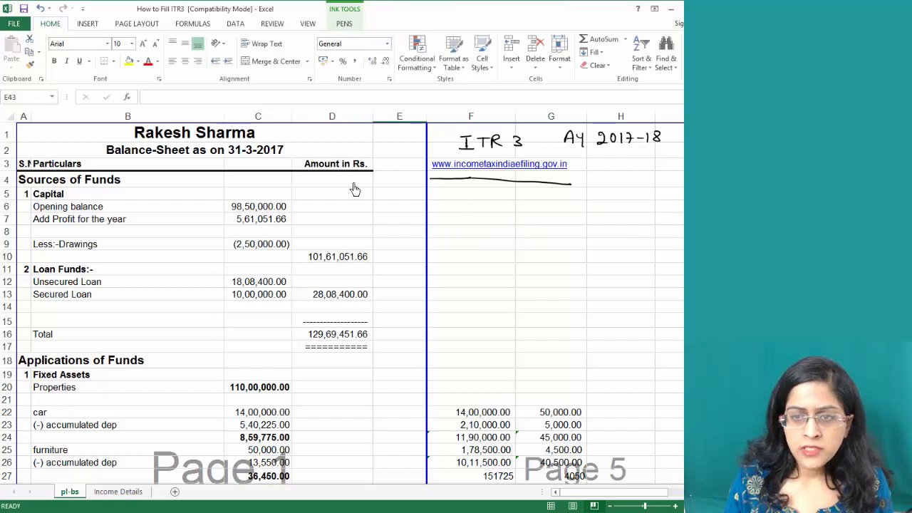
# Delete the ink underline and leftover stroke under the URL, plus the 'ITR 3 AY 2017-18' note
pyautogui.click(470, 183)
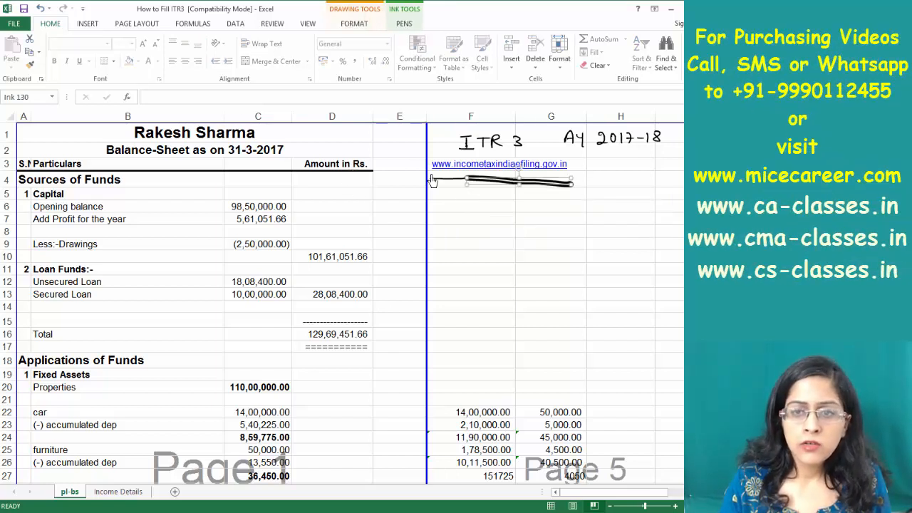
pyautogui.press('Delete')
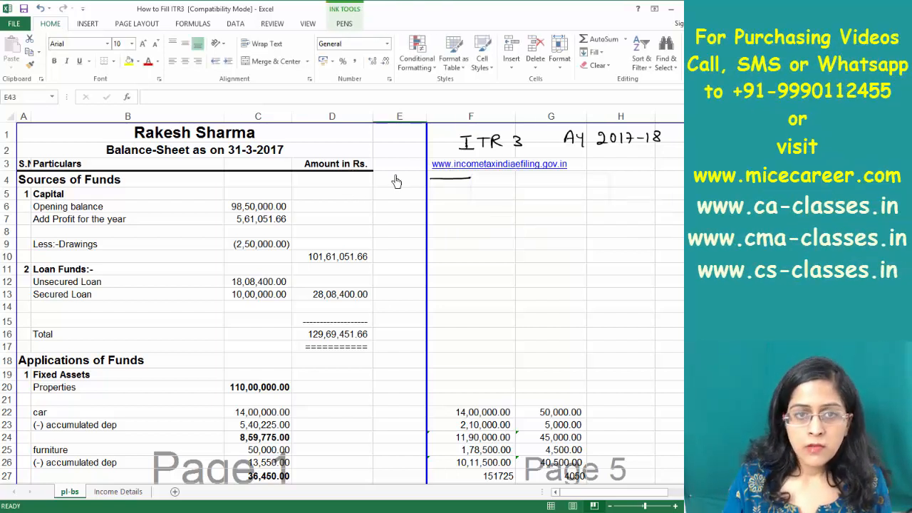
pyautogui.click(445, 178)
pyautogui.press('Delete')
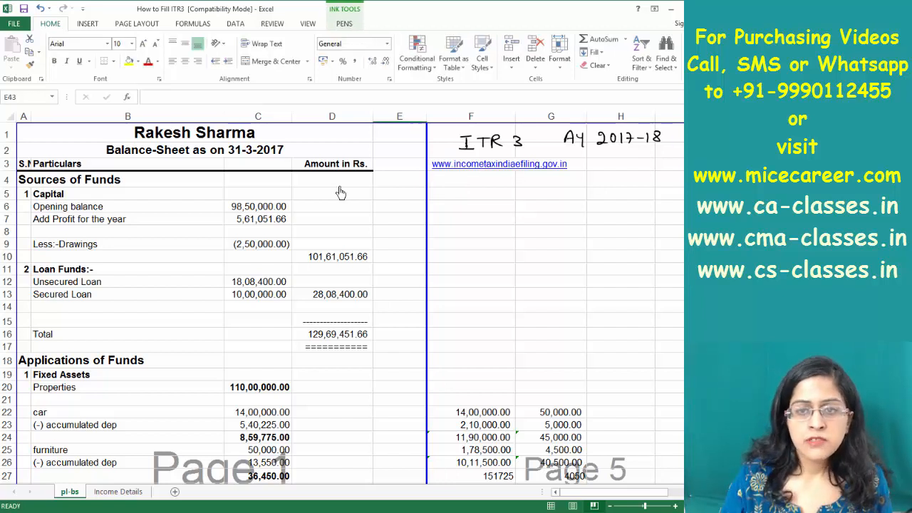
pyautogui.click(472, 153)
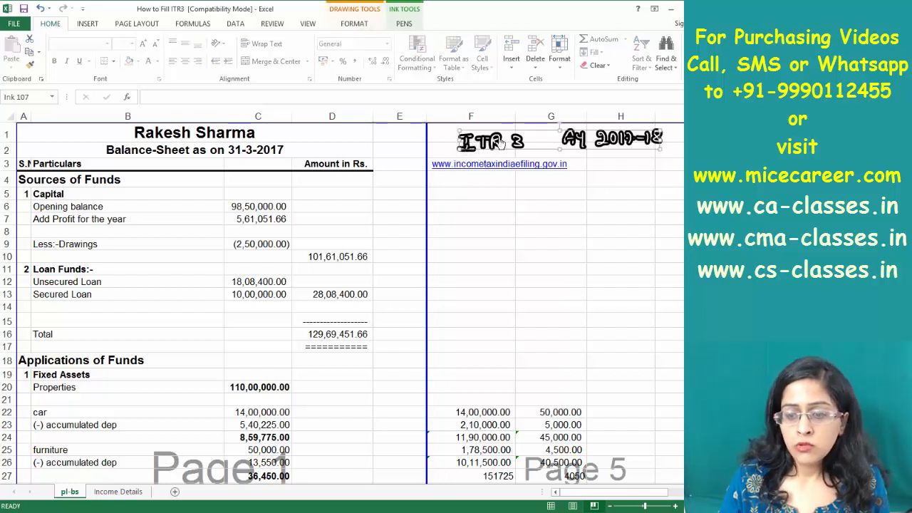
pyautogui.press('Delete')
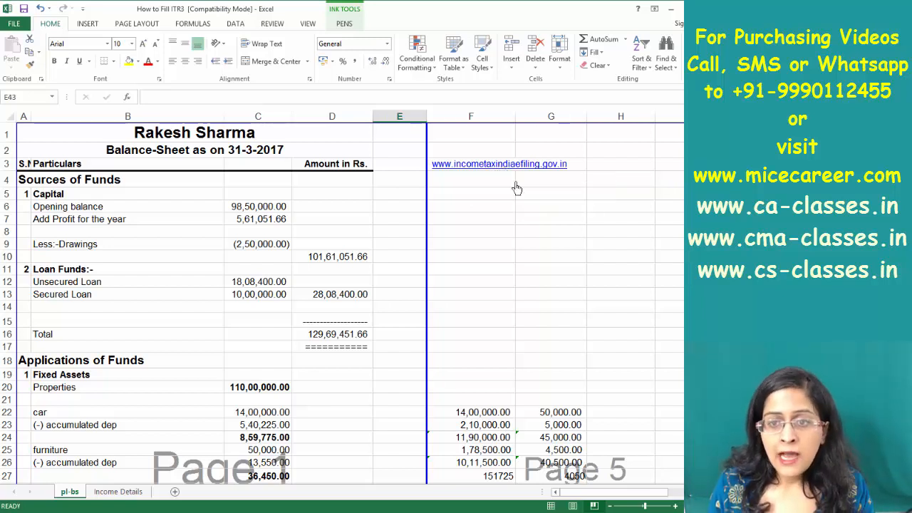
# Switch the ink tool to Pen with red colour
pyautogui.click(342, 25)
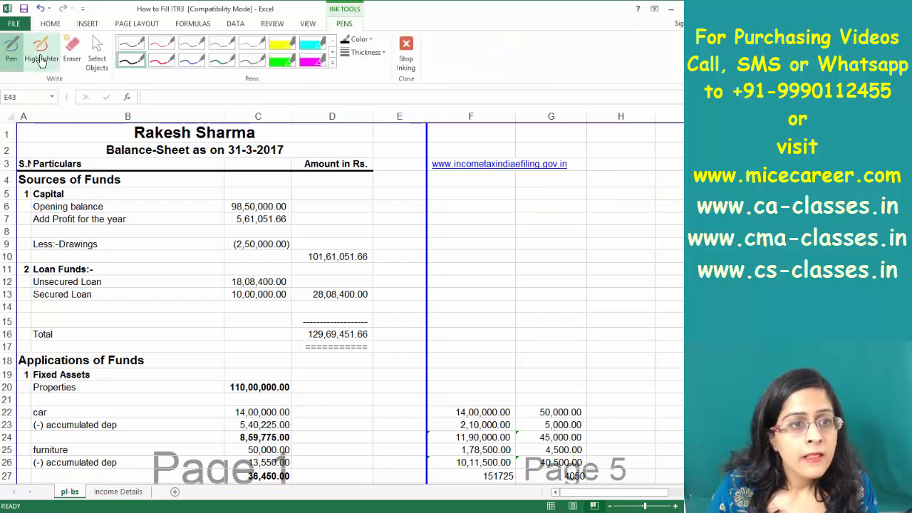
pyautogui.click(11, 60)
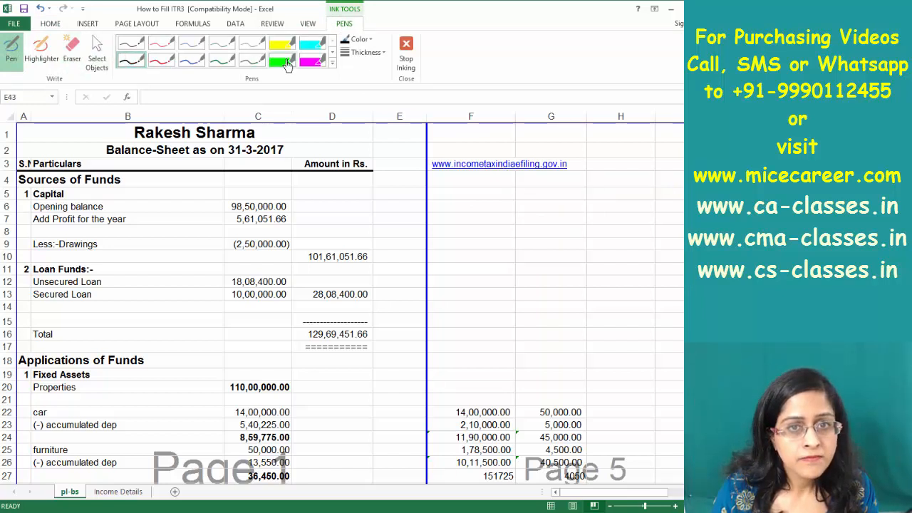
pyautogui.click(365, 44)
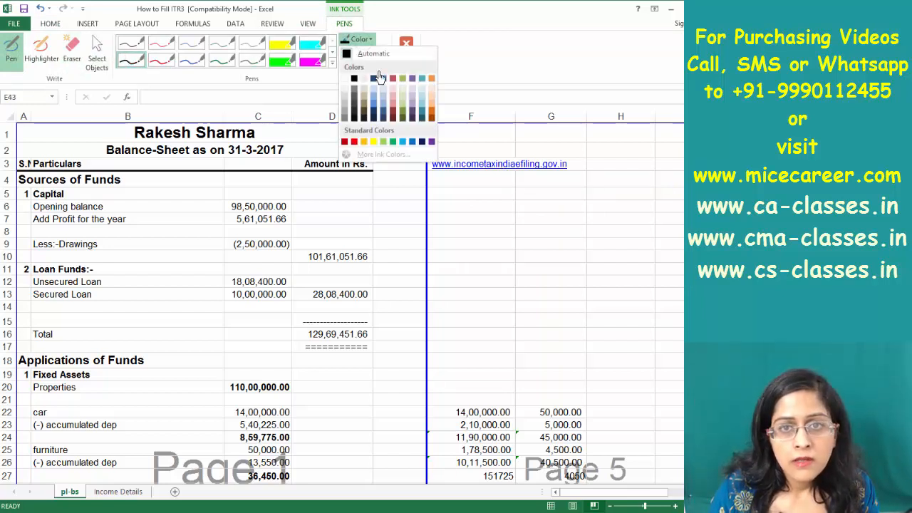
pyautogui.click(354, 146)
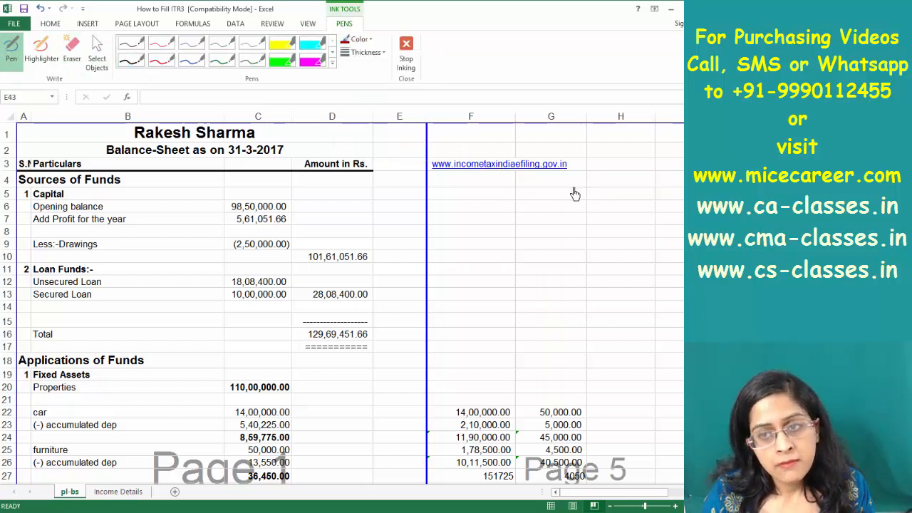
# Handwrite 'ITR forms (AY 2017-18)' beside the URL, underlined and enclosed in brackets
pyautogui.moveTo(569, 187)
pyautogui.mouseDown()
pyautogui.moveTo(568, 200)
pyautogui.moveTo(581, 186)
pyautogui.moveTo(591, 200)
pyautogui.moveTo(605, 196)
pyautogui.moveTo(606, 205)
pyautogui.moveTo(654, 198)
pyautogui.mouseUp()
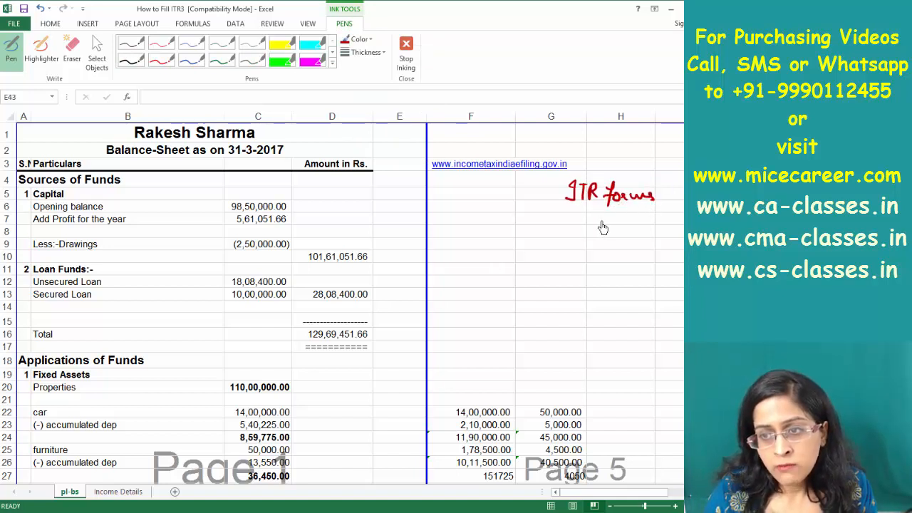
pyautogui.moveTo(589, 215)
pyautogui.mouseDown()
pyautogui.moveTo(607, 226)
pyautogui.moveTo(683, 227)
pyautogui.mouseUp()
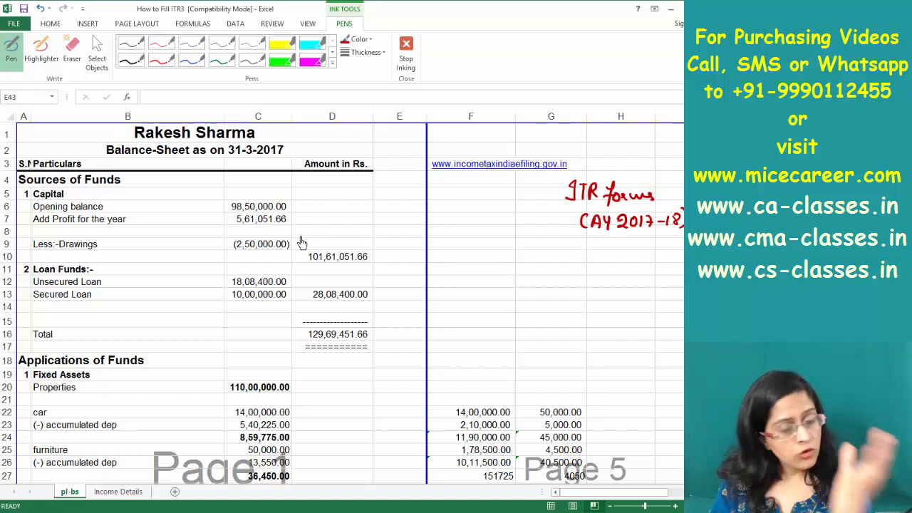
pyautogui.moveTo(585, 240); pyautogui.dragTo(674, 241)
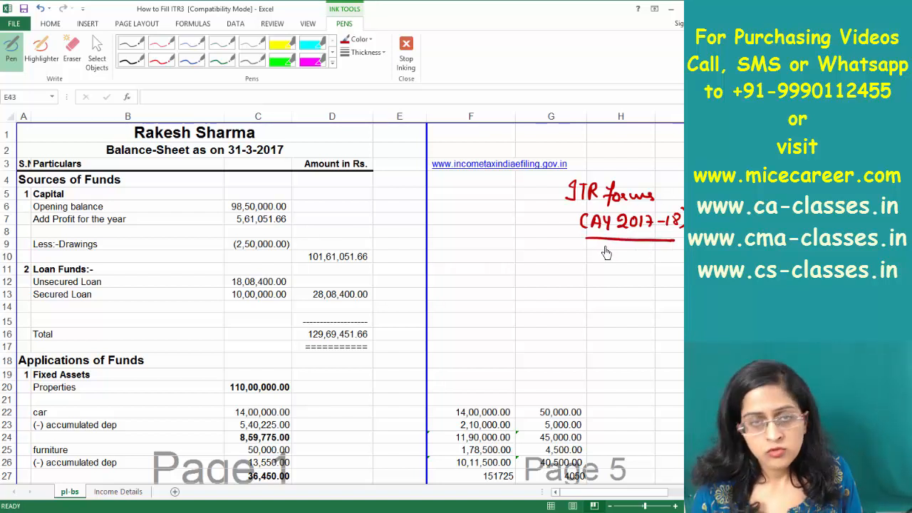
pyautogui.moveTo(574, 173)
pyautogui.mouseDown()
pyautogui.moveTo(558, 199)
pyautogui.moveTo(575, 244)
pyautogui.mouseUp()
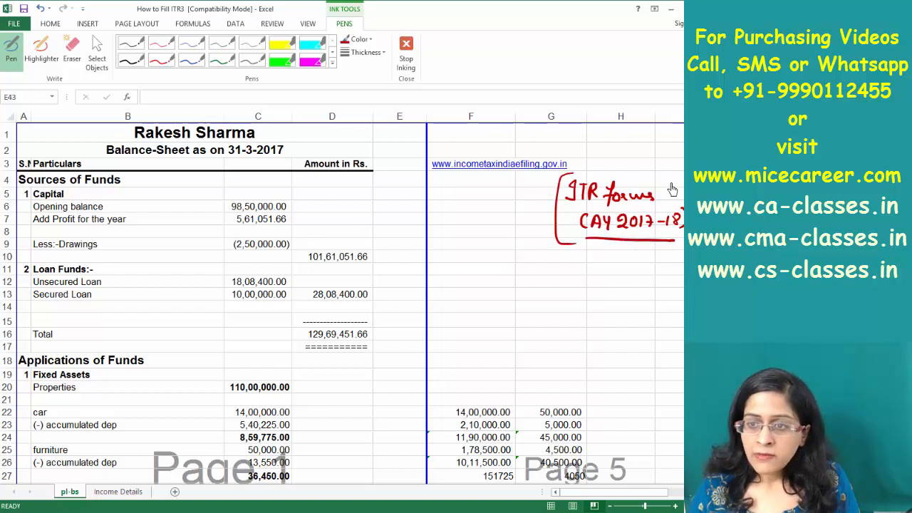
pyautogui.moveTo(680, 180); pyautogui.dragTo(680, 248)
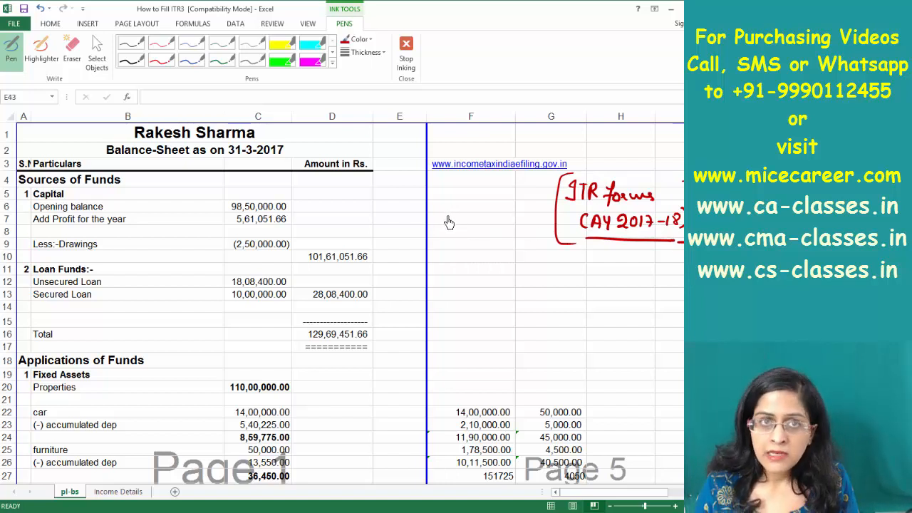
# Handwrite 'ITR-3' in column F, then switch to the Removable Disk (K:) window
pyautogui.moveTo(445, 206)
pyautogui.mouseDown()
pyautogui.moveTo(445, 220)
pyautogui.moveTo(470, 205)
pyautogui.mouseUp()
pyautogui.moveTo(465, 207)
pyautogui.mouseDown()
pyautogui.moveTo(464, 219)
pyautogui.moveTo(497, 211)
pyautogui.mouseUp()
pyautogui.moveTo(499, 204); pyautogui.dragTo(500, 216)
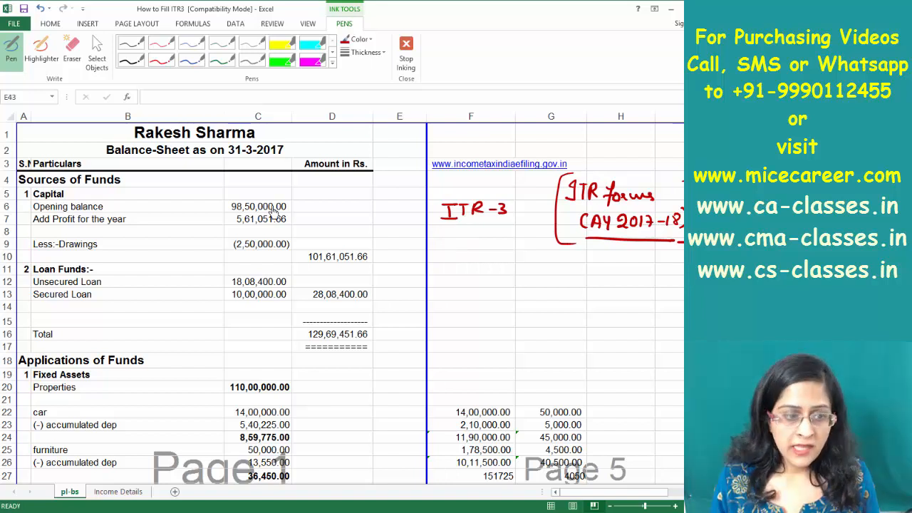
pyautogui.hotkey('alt', 'Tab')
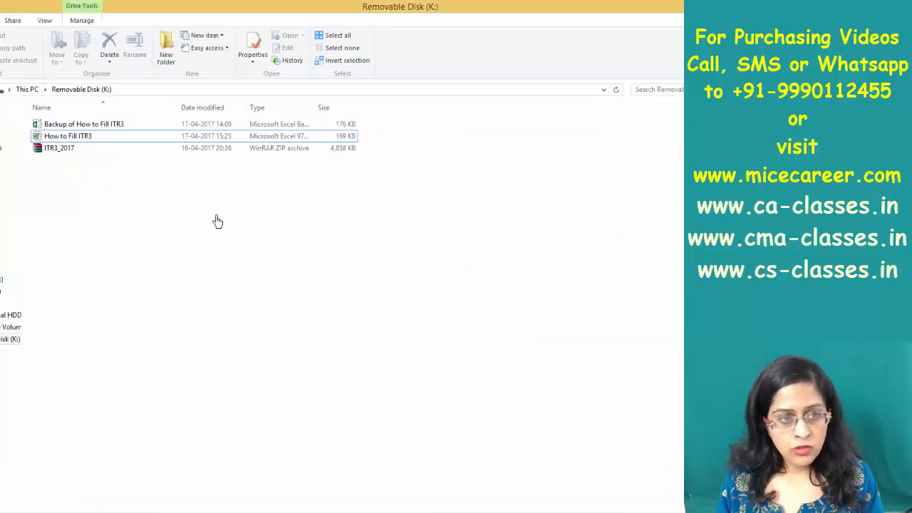
# Extract ITR3_2017.zip into an ITR3_2017 folder on the removable disk
pyautogui.click(62, 152)
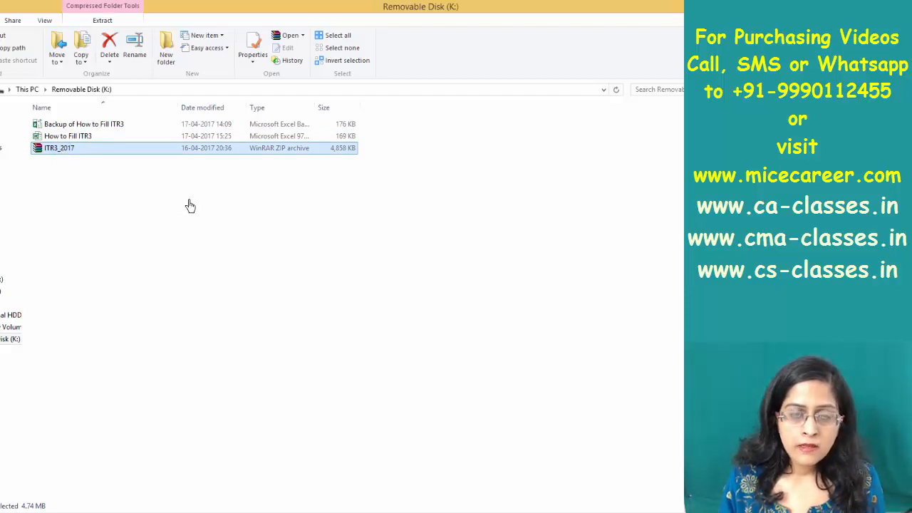
pyautogui.rightClick(105, 153)
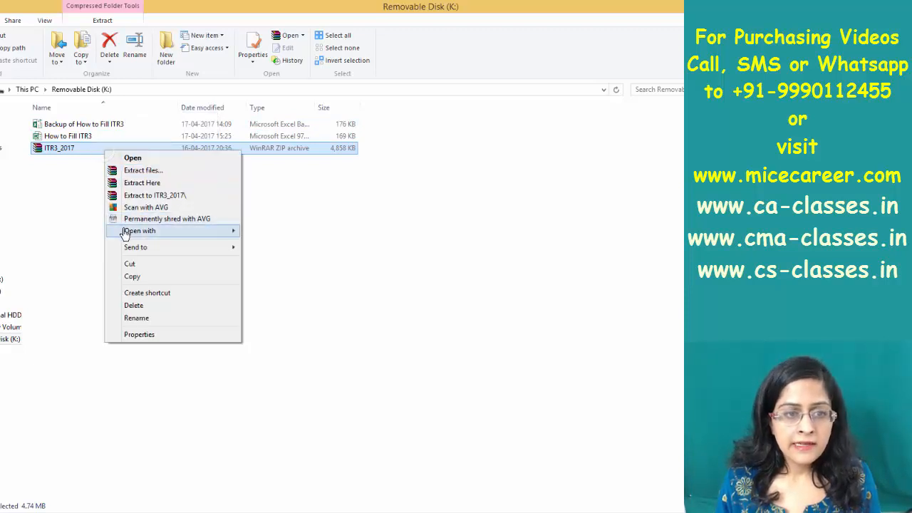
pyautogui.click(157, 195)
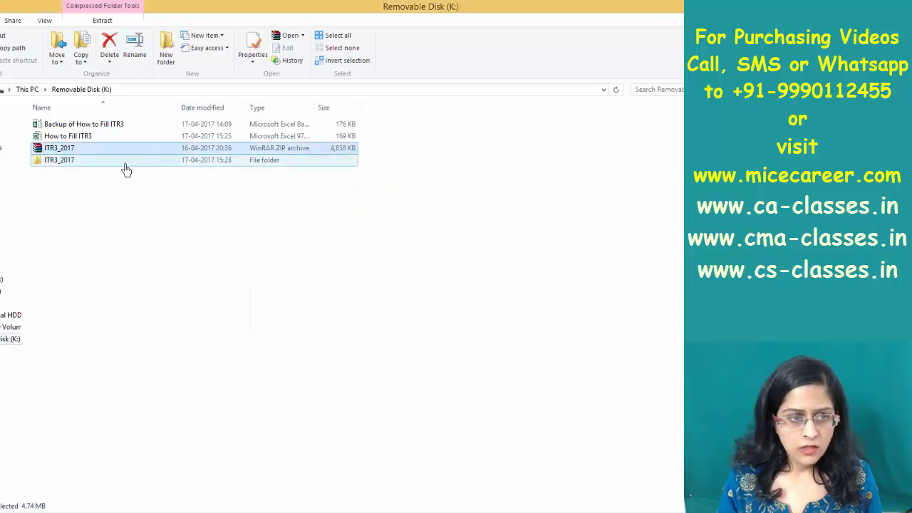
# Open the 2017_ITR3_PR1 workbook from the inner ITR3_2017 subfolder
pyautogui.doubleClick(81, 161)
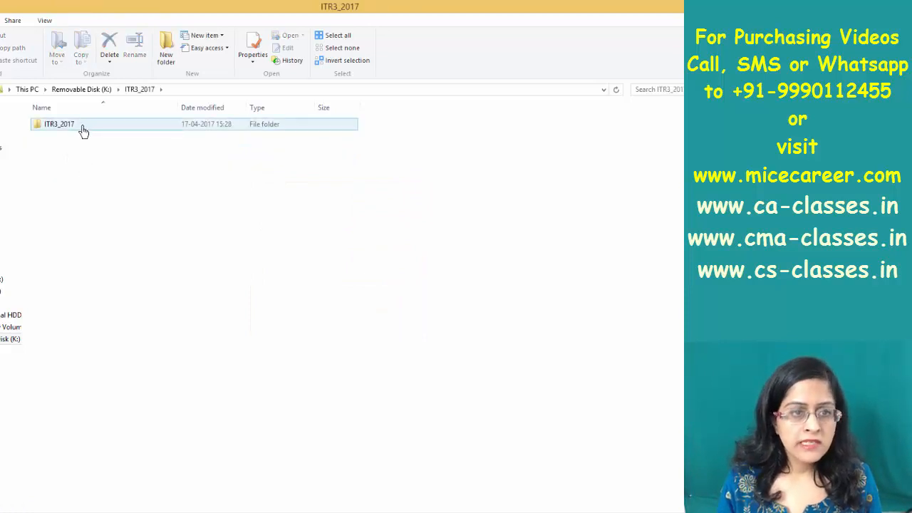
pyautogui.doubleClick(81, 127)
pyautogui.click(131, 92)
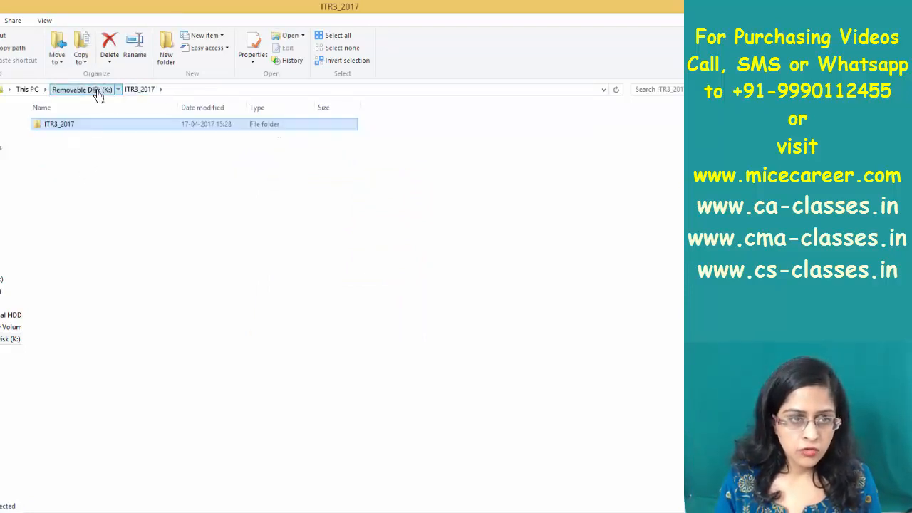
pyautogui.click(99, 97)
pyautogui.doubleClick(73, 127)
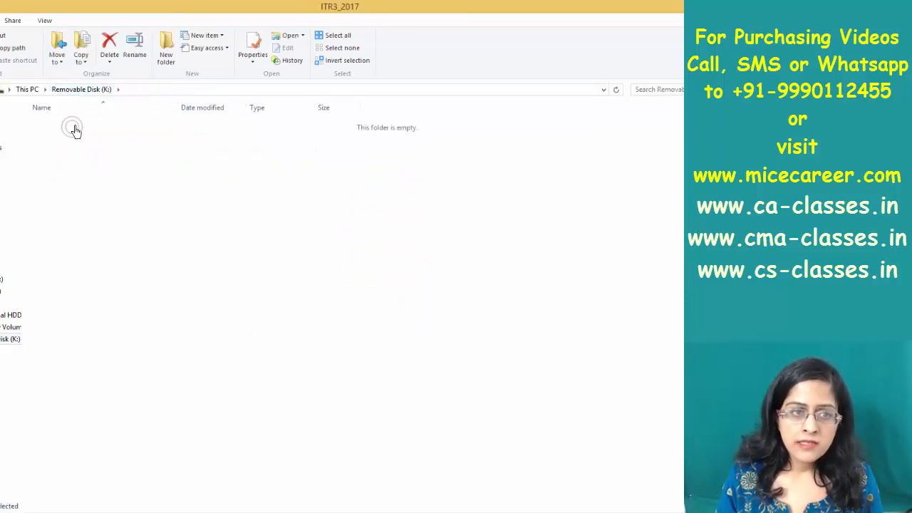
pyautogui.doubleClick(74, 126)
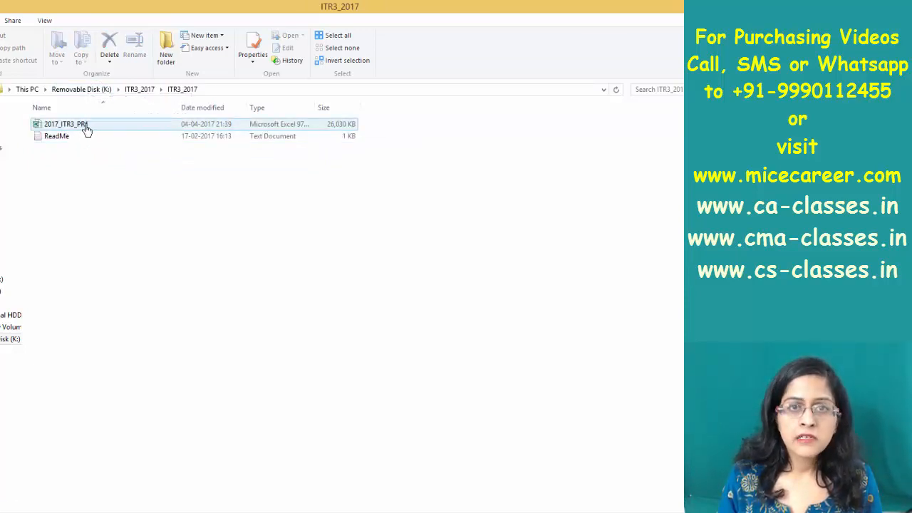
pyautogui.click(87, 128)
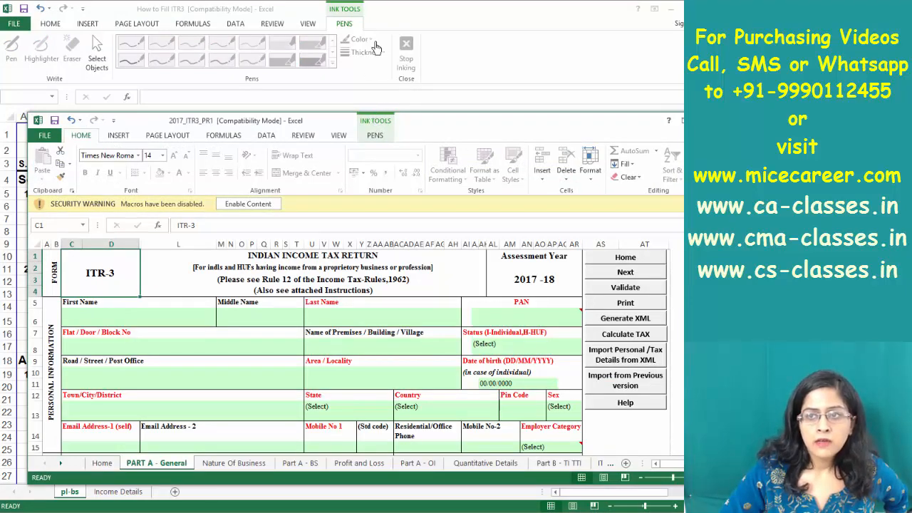
# Maximise the ITR-3 workbook window, enable its macros and dismiss the information message
pyautogui.moveTo(338, 117); pyautogui.dragTo(314, 40)
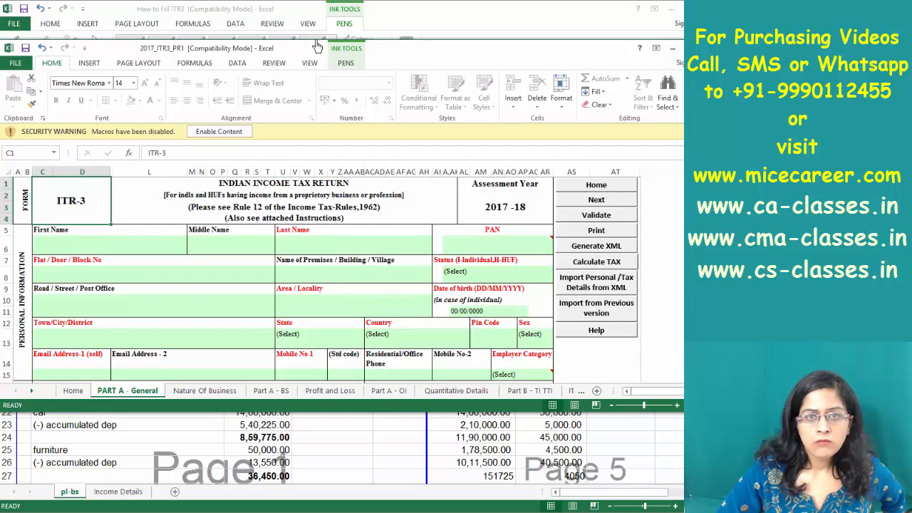
pyautogui.doubleClick(317, 46)
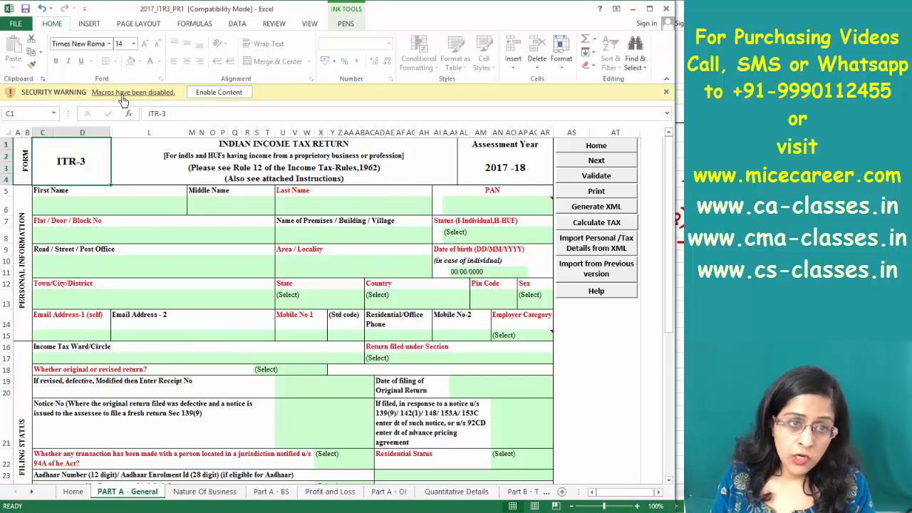
pyautogui.click(217, 93)
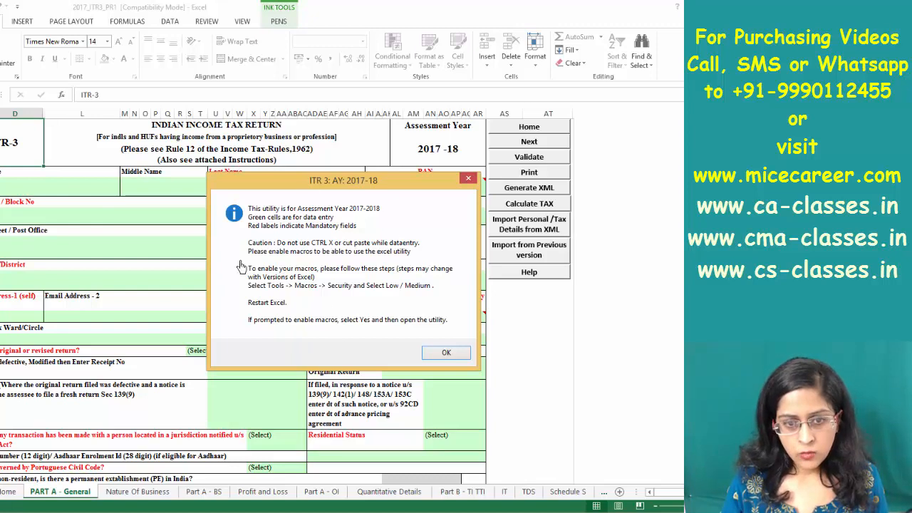
pyautogui.click(446, 352)
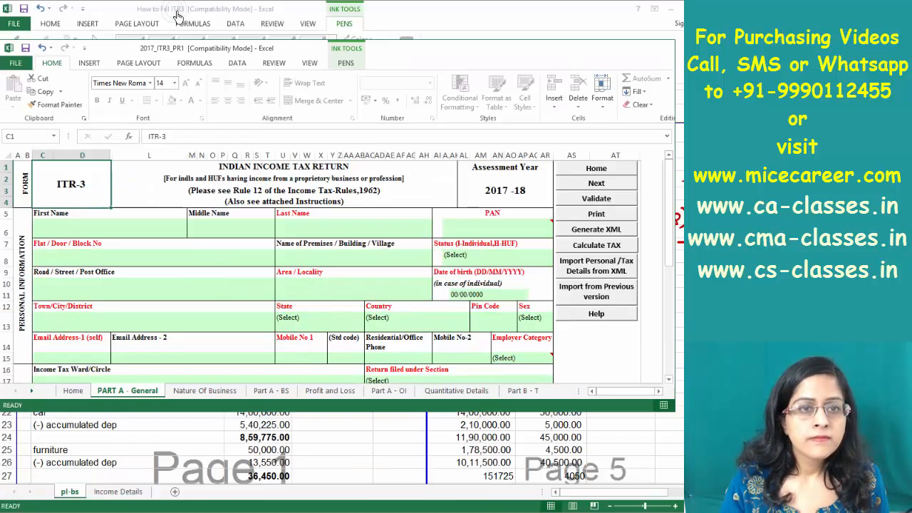
# Restore and re-maximise the window, then close 2017_ITR3_PR1
pyautogui.doubleClick(177, 13)
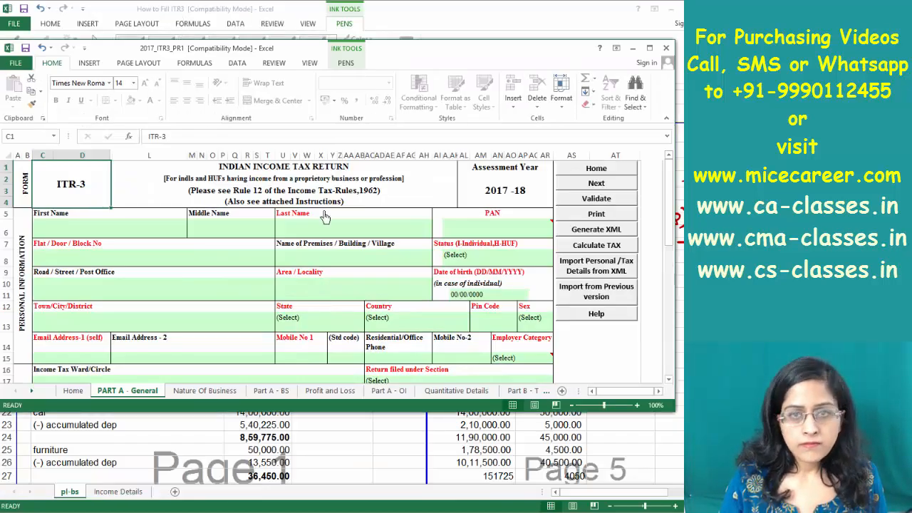
pyautogui.doubleClick(387, 46)
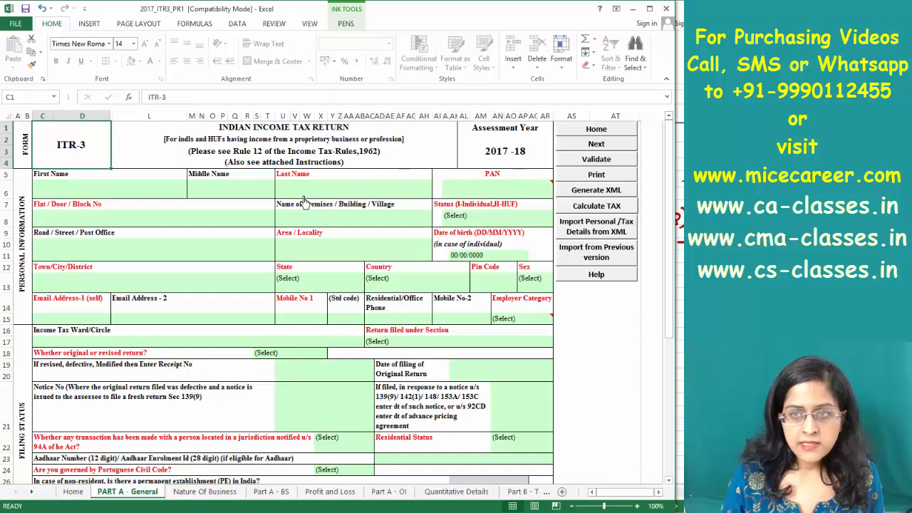
pyautogui.click(665, 9)
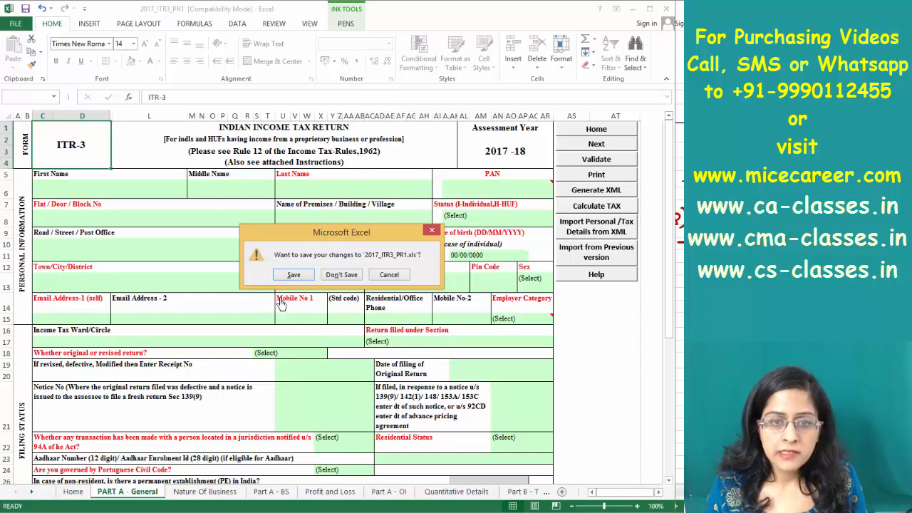
# Answer the save prompt and reopen 2017_ITR3_PR1 from the ITR3_2017 folder
pyautogui.click(289, 275)
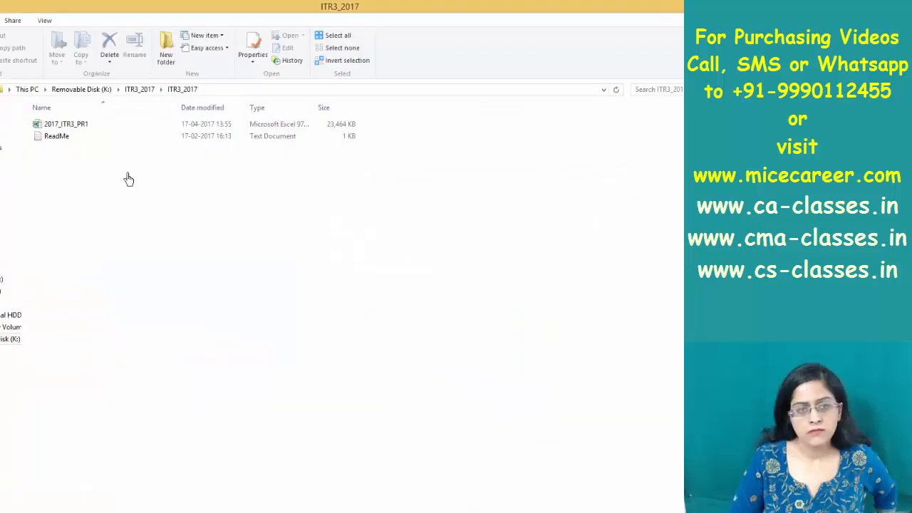
pyautogui.doubleClick(75, 126)
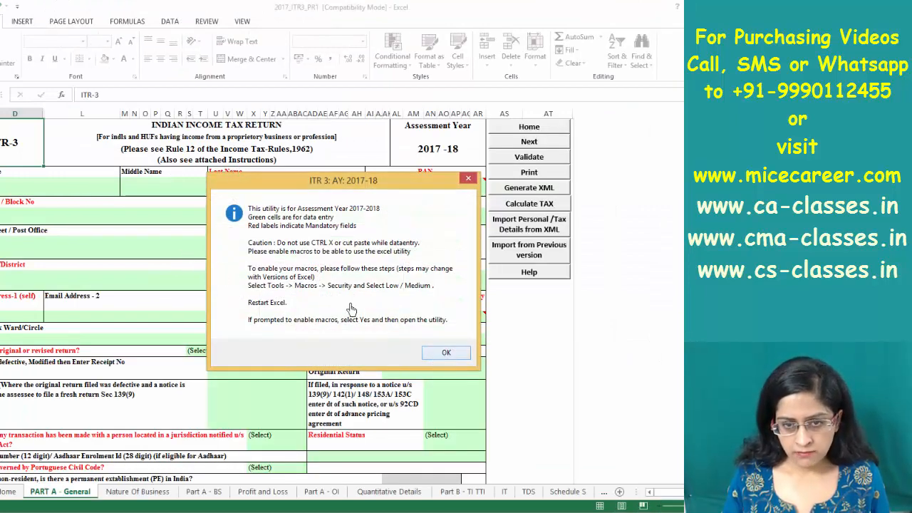
# Dismiss the AY 2017-18 notice, stretch the ITR-3 window to fill the screen, then switch to How to Fill ITR3
pyautogui.click(443, 353)
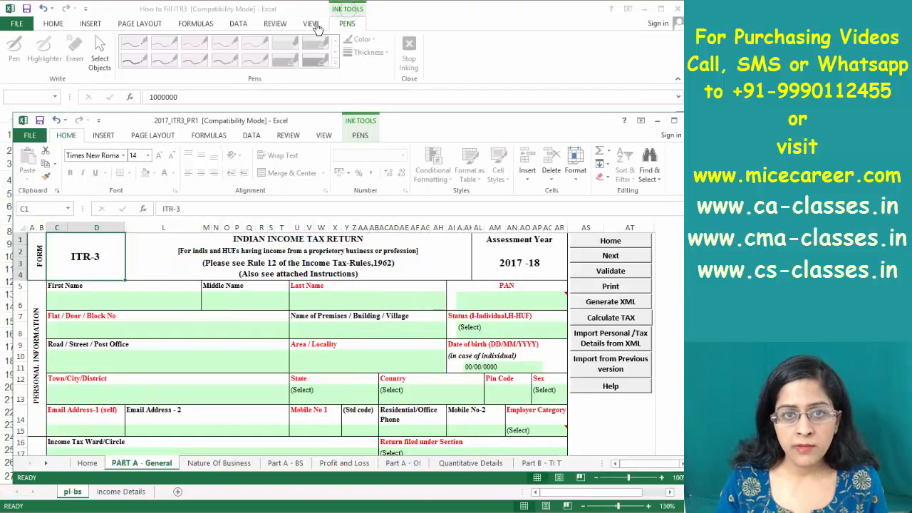
pyautogui.doubleClick(347, 8)
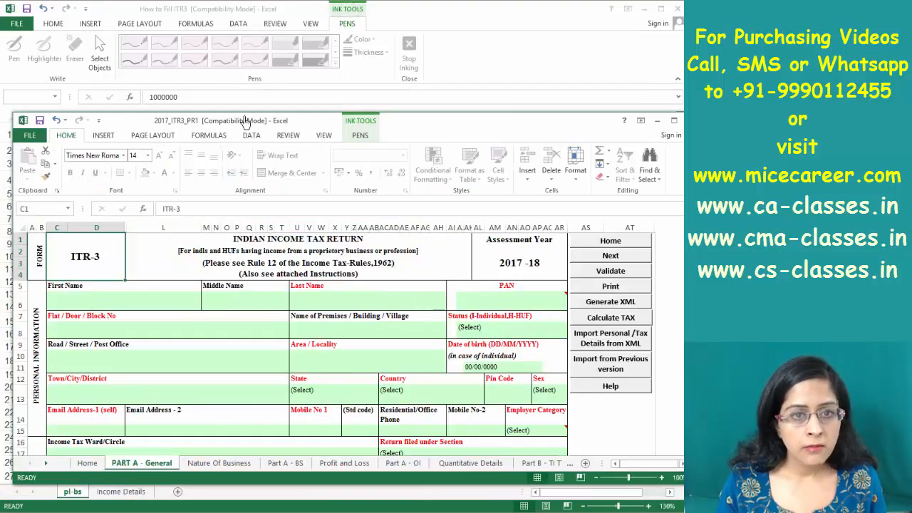
pyautogui.moveTo(247, 112); pyautogui.dragTo(266, 1)
pyautogui.moveTo(699, 174); pyautogui.dragTo(683, 175)
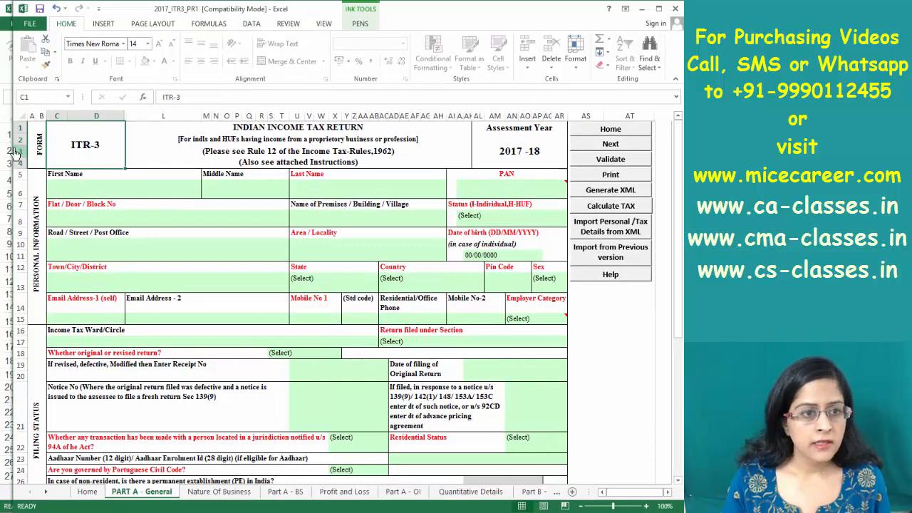
pyautogui.moveTo(14, 146); pyautogui.dragTo(0, 146)
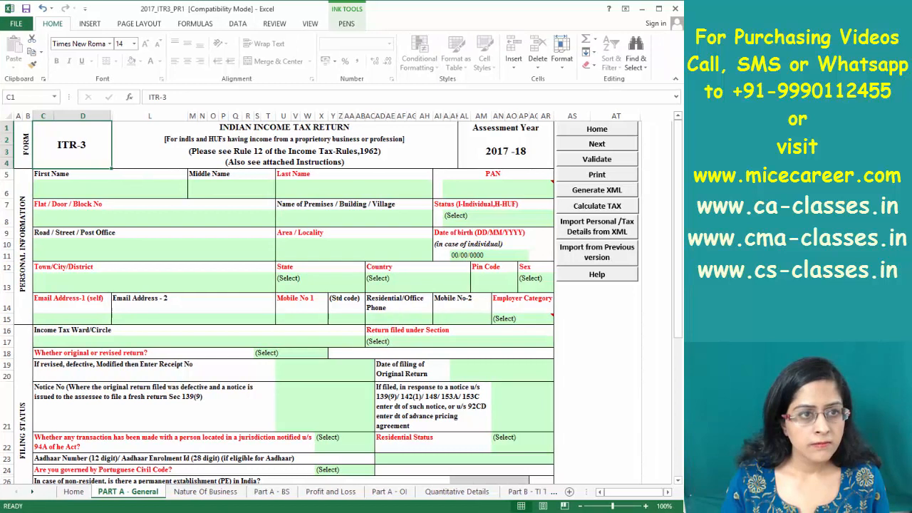
pyautogui.click(128, 189)
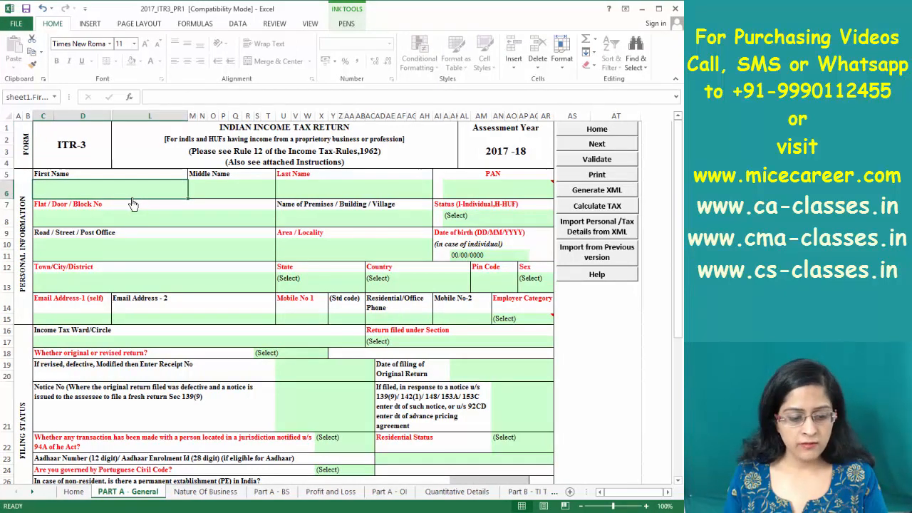
pyautogui.hotkey('alt', 'Tab')
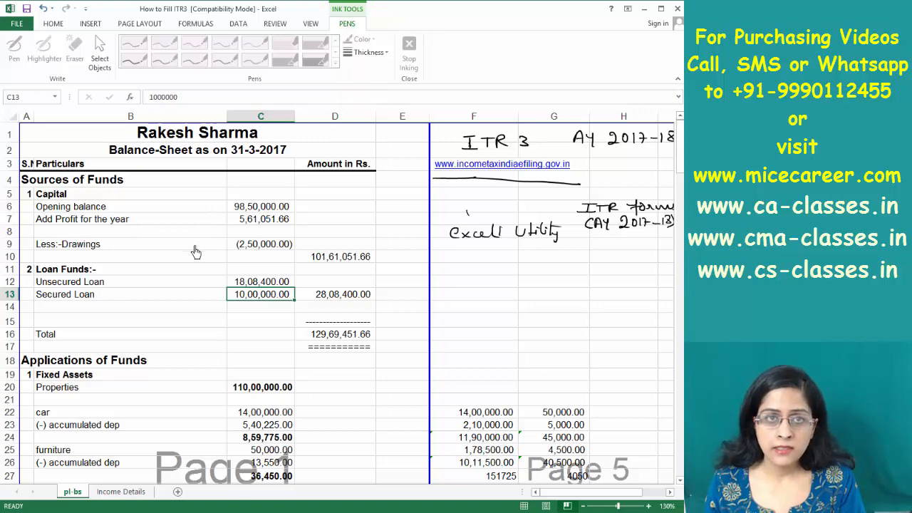
# Enter the taxpayer's first name and last name on PART A - General
pyautogui.hotkey('alt', 'Tab')
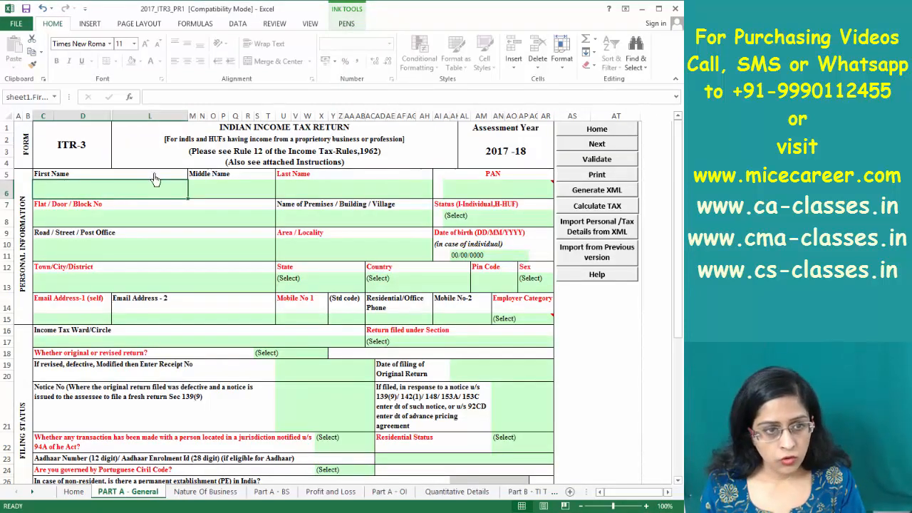
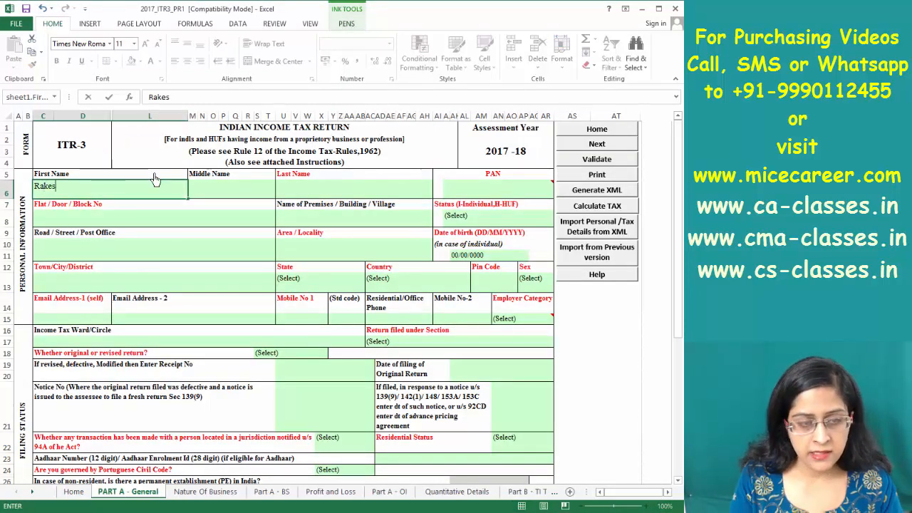
pyautogui.press('Tab')
pyautogui.press('Tab')
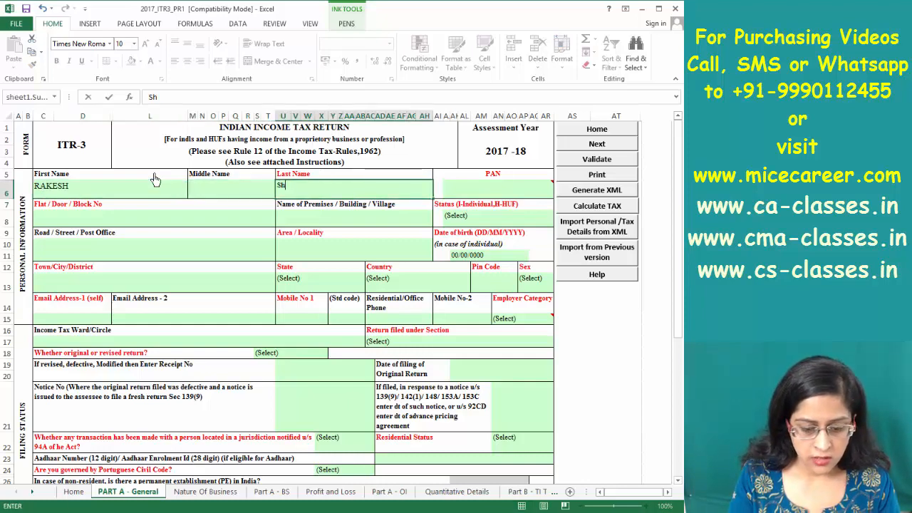
pyautogui.press('Tab')
pyautogui.press('Down')
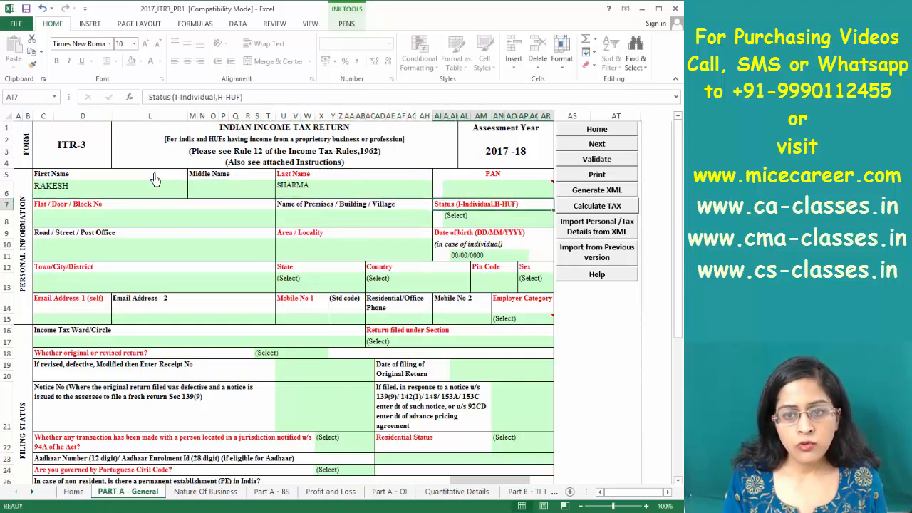
# Check the PAN and Assessment Year 2017-18 cells, then step through the address cells to Pin Code
pyautogui.click(491, 190)
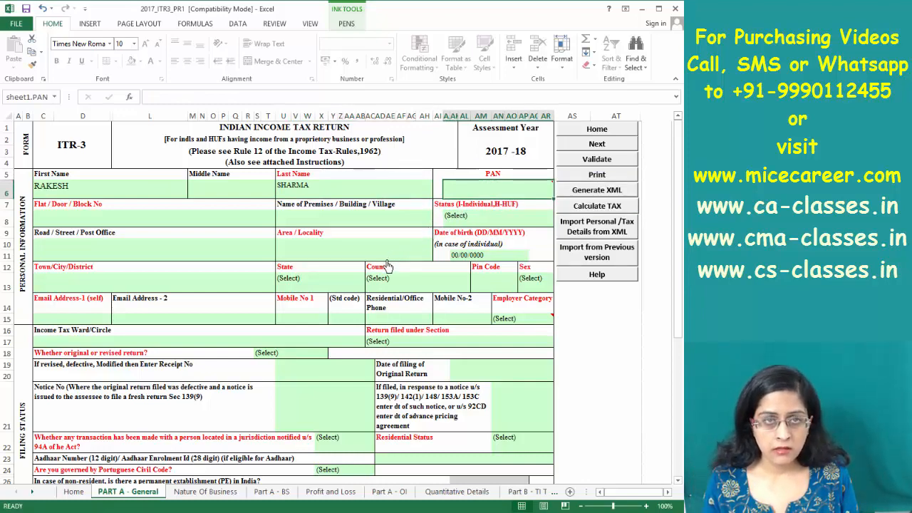
pyautogui.click(493, 157)
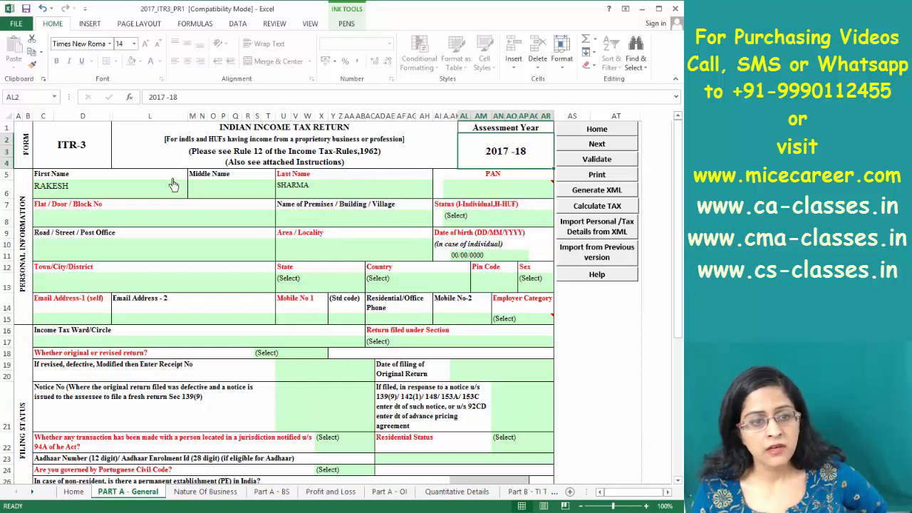
pyautogui.click(123, 220)
pyautogui.click(327, 215)
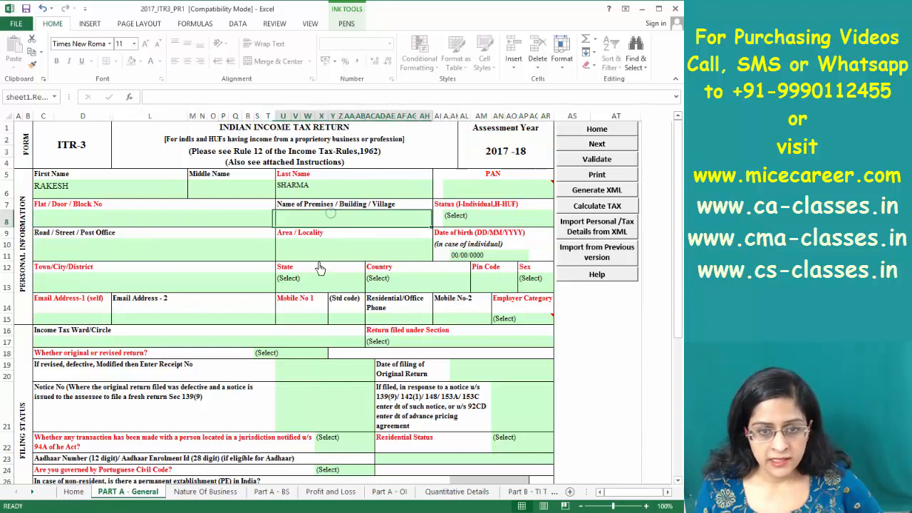
pyautogui.click(321, 256)
pyautogui.click(205, 257)
pyautogui.click(498, 285)
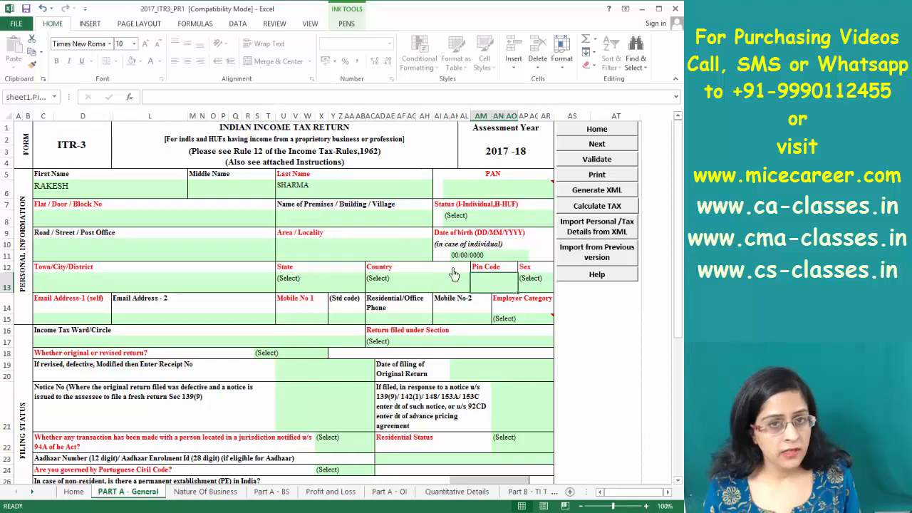
# Choose I-INDIVIDUAL as Status, acknowledge the invalid-PAN warning, and tab down the form
pyautogui.click(493, 215)
pyautogui.click(559, 222)
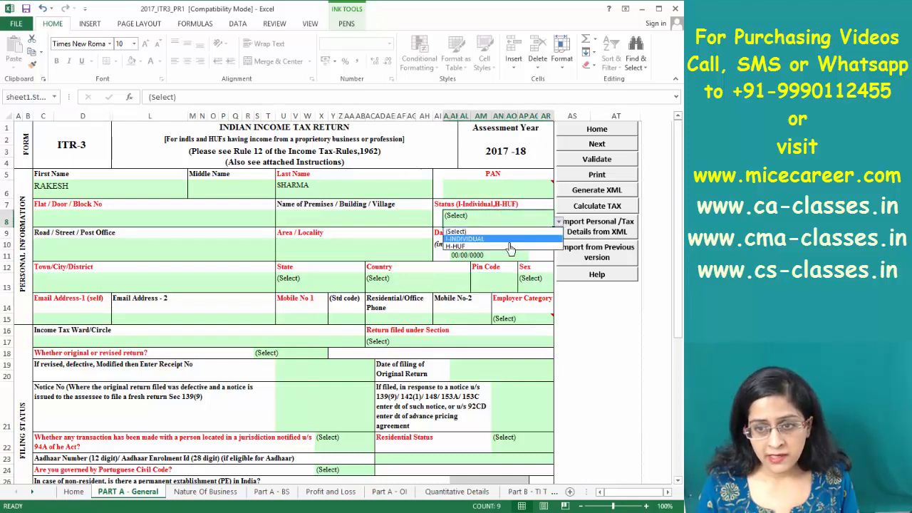
pyautogui.click(510, 245)
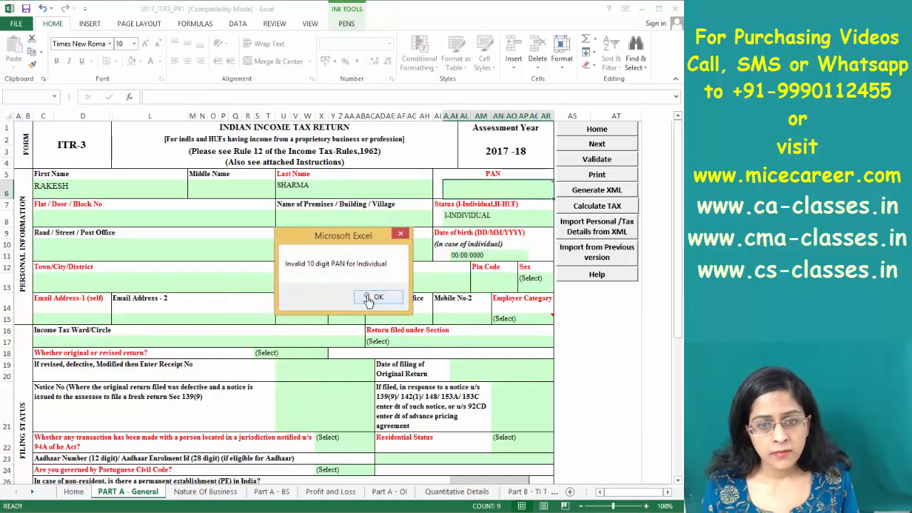
pyautogui.click(371, 299)
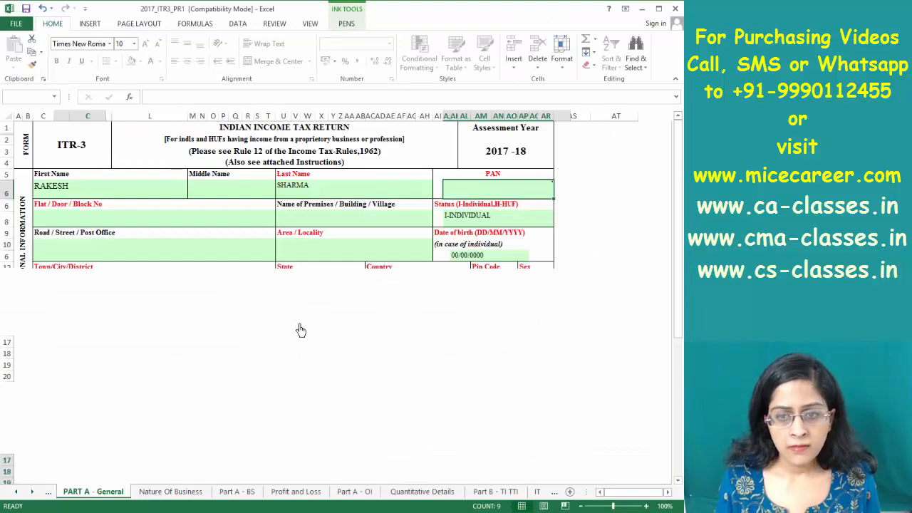
pyautogui.press('Tab')
pyautogui.press('Tab')
pyautogui.press('Tab')
pyautogui.press('Tab')
pyautogui.press('Tab')
pyautogui.press('Tab')
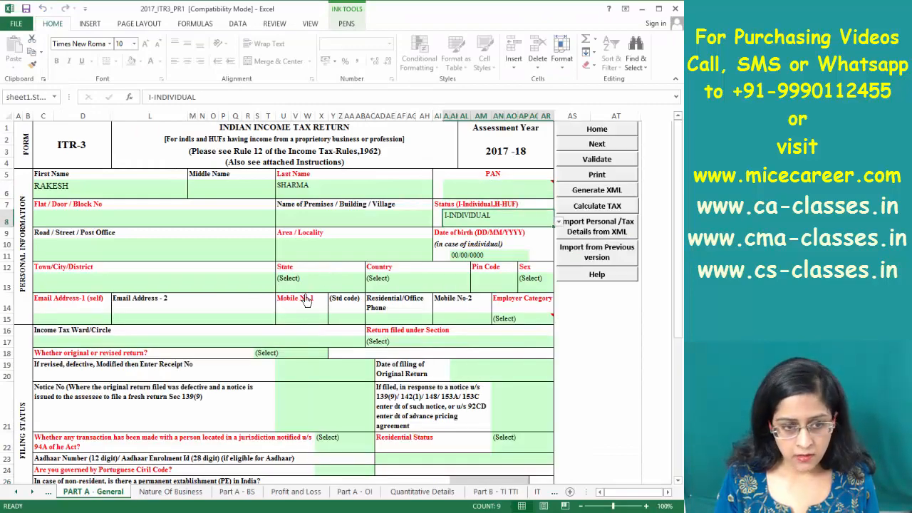
pyautogui.press('Tab')
pyautogui.press('Tab')
pyautogui.press('Tab')
pyautogui.press('Tab')
pyautogui.press('Tab')
pyautogui.press('Tab')
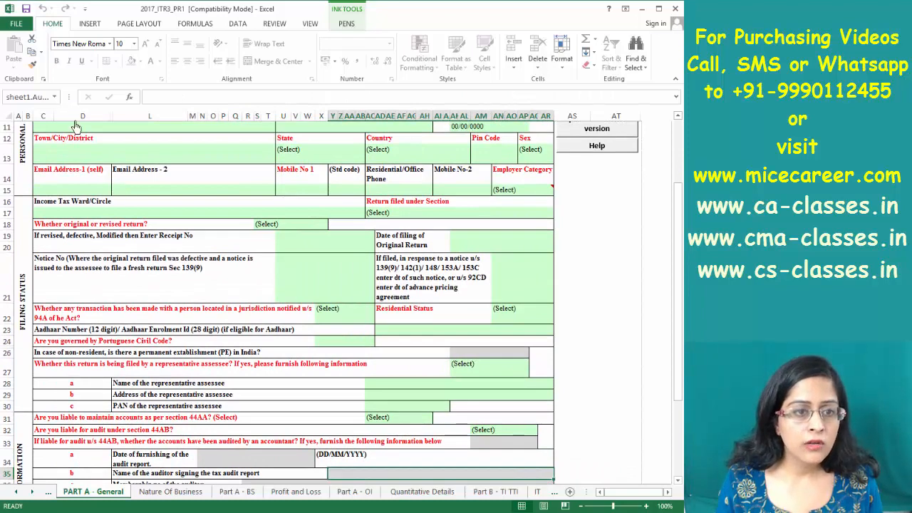
# Mark the return as Original, passing the Email and Mobile No cells
pyautogui.click(107, 189)
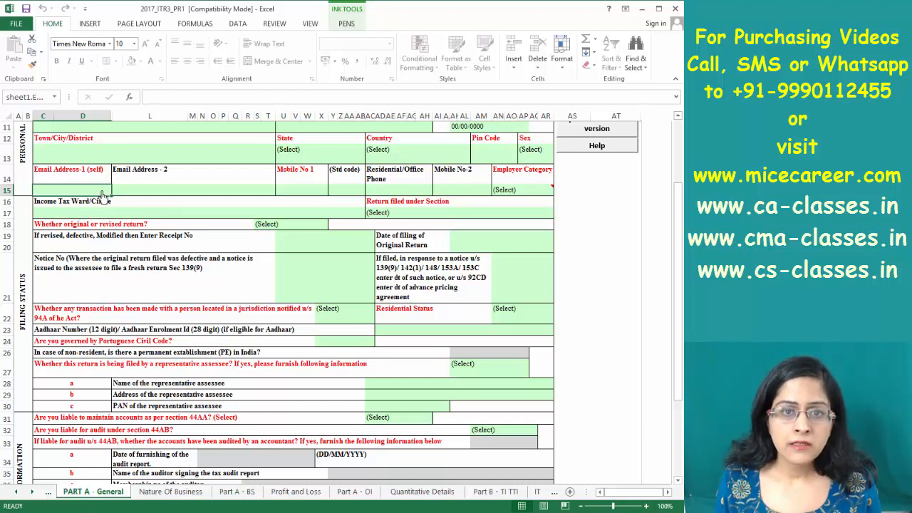
pyautogui.click(295, 190)
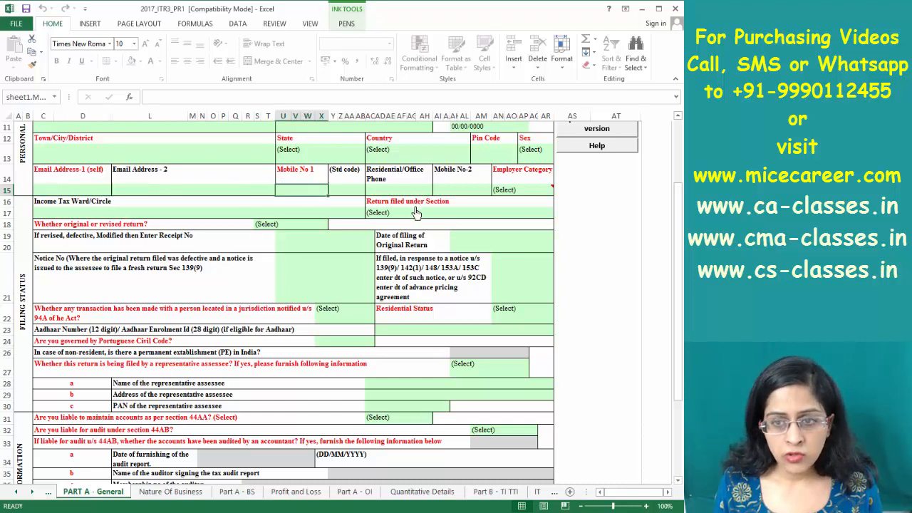
pyautogui.click(307, 226)
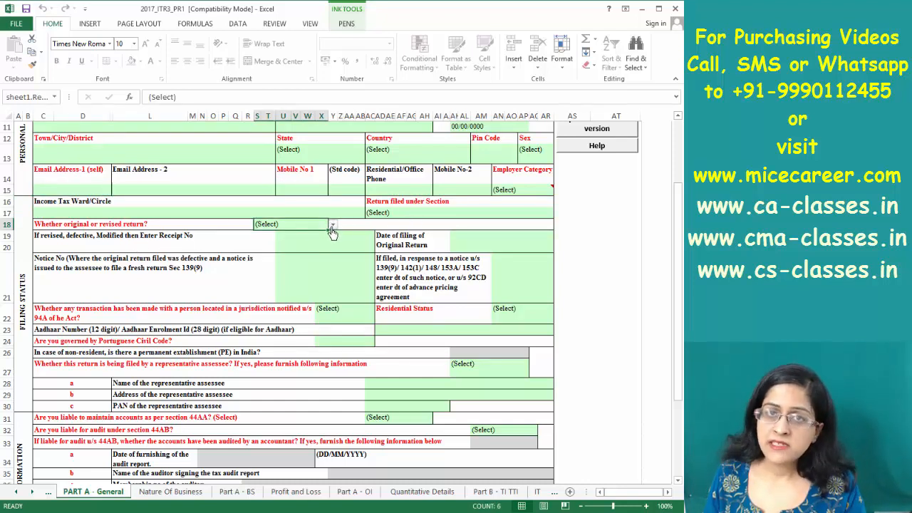
pyautogui.click(332, 225)
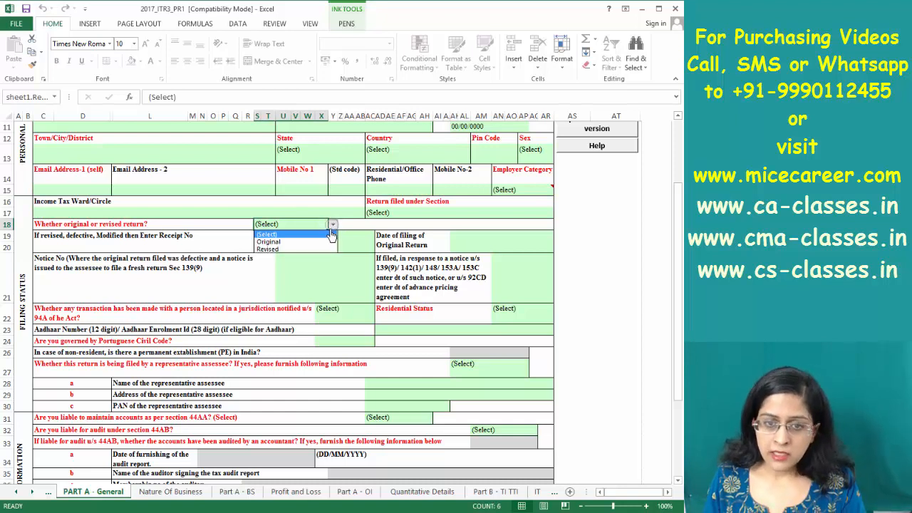
pyautogui.click(283, 242)
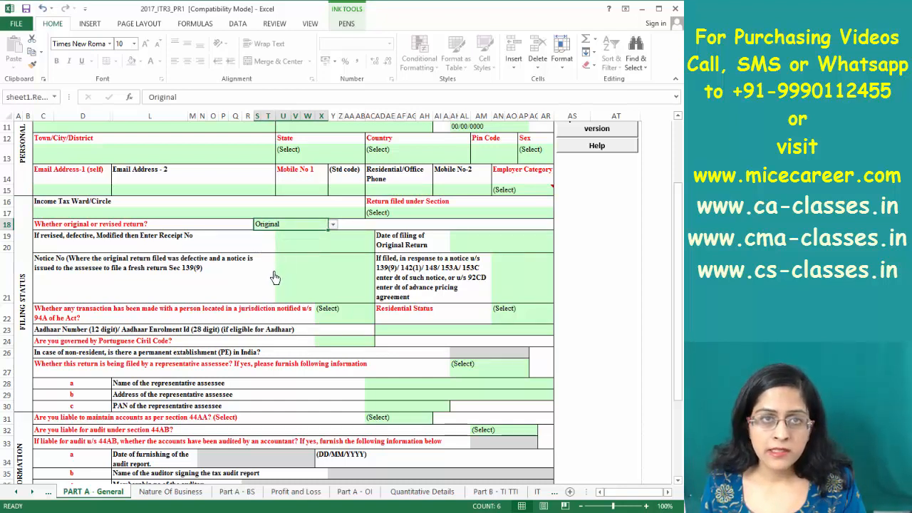
pyautogui.click(495, 243)
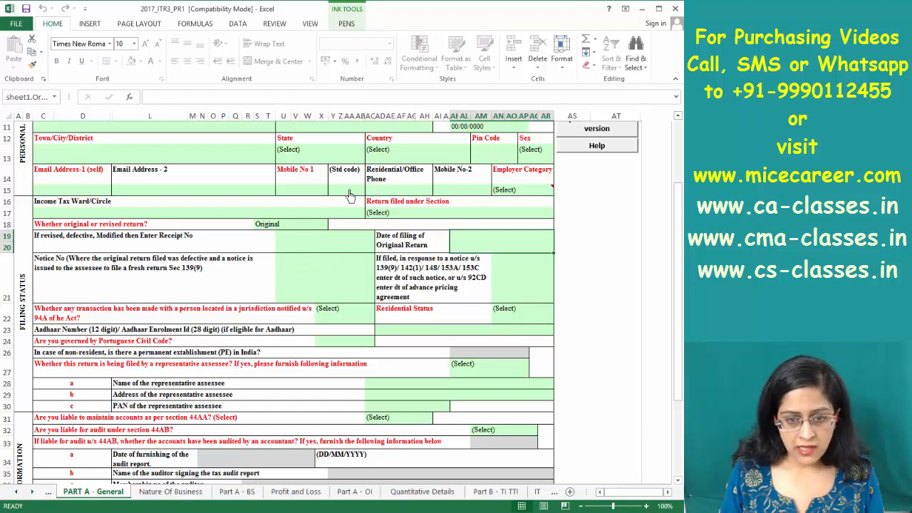
# Set Residential Status to RES - Resident and move down the filing status rows
pyautogui.click(523, 317)
pyautogui.click(559, 320)
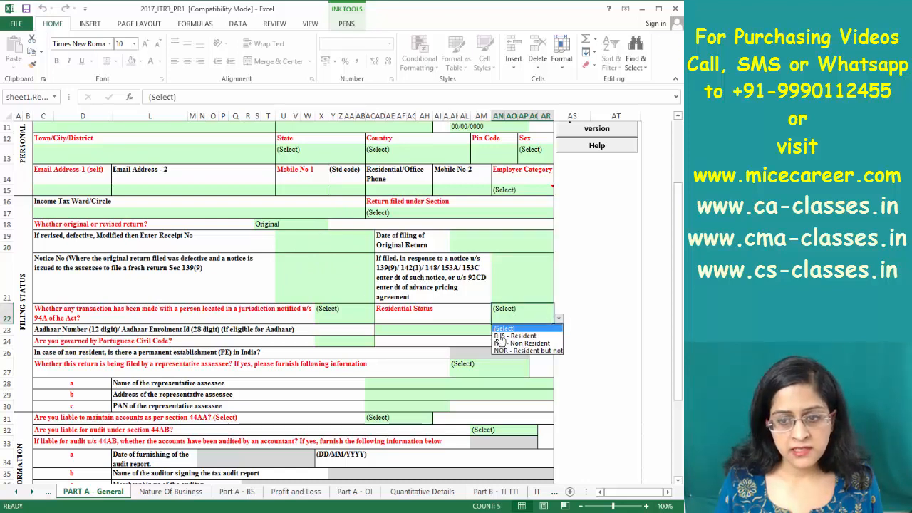
pyautogui.click(510, 338)
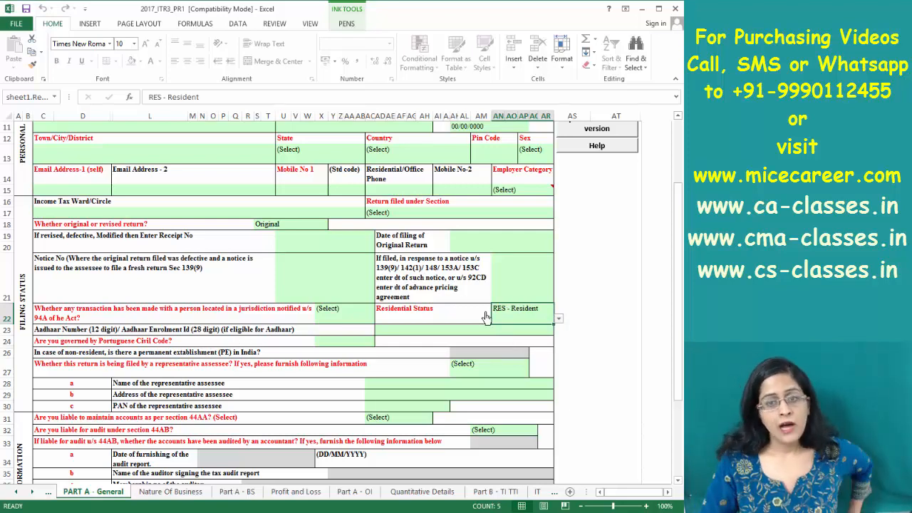
pyautogui.press('Down')
pyautogui.press('Down')
pyautogui.press('Down')
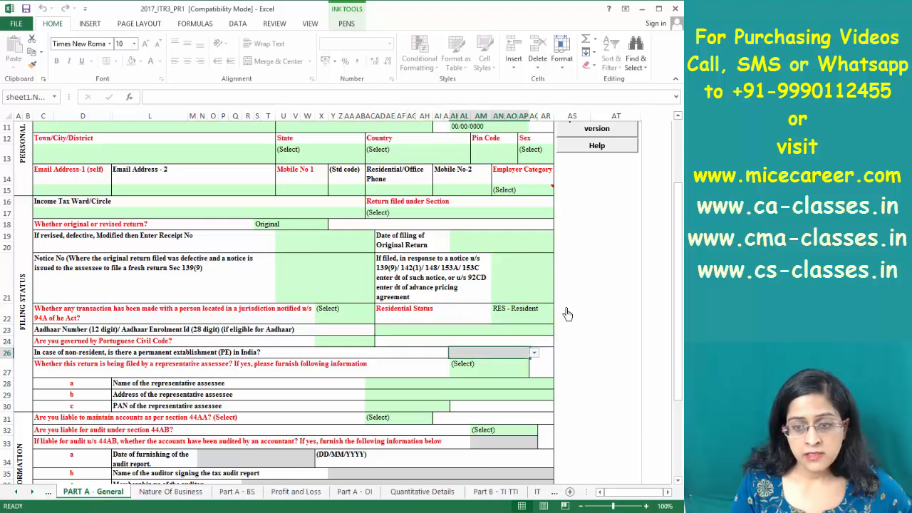
pyautogui.press('Down')
pyautogui.press('Down')
pyautogui.press('Down')
pyautogui.press('Down')
pyautogui.press('Down')
pyautogui.press('Down')
pyautogui.press('Down')
pyautogui.press('Down')
pyautogui.press('Down')
pyautogui.press('Down')
pyautogui.press('Down')
pyautogui.press('Down')
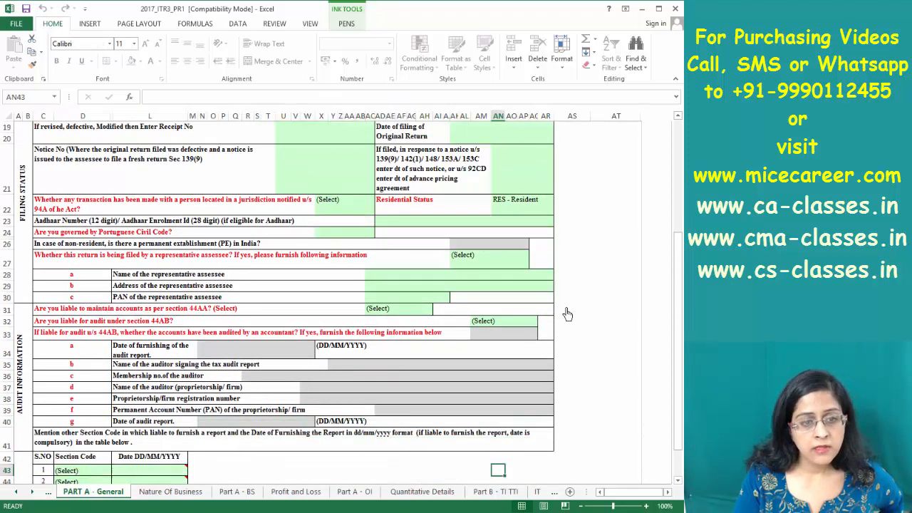
# Answer No to the section 94A question and N -No for representative assessee
pyautogui.press('Up')
pyautogui.press('Up')
pyautogui.press('Up')
pyautogui.press('Up')
pyautogui.press('Up')
pyautogui.press('Up')
pyautogui.press('Up')
pyautogui.press('Up')
pyautogui.press('Up')
pyautogui.press('Up')
pyautogui.press('Up')
pyautogui.press('Up')
pyautogui.press('Up')
pyautogui.press('Up')
pyautogui.press('Up')
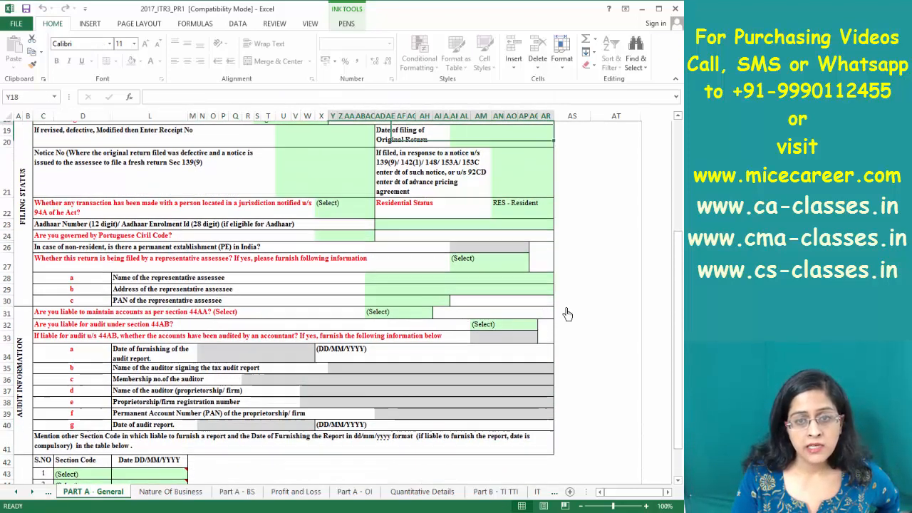
pyautogui.press('Down')
pyautogui.press('Down')
pyautogui.press('Down')
pyautogui.press('Down')
pyautogui.press('Down')
pyautogui.press('Up')
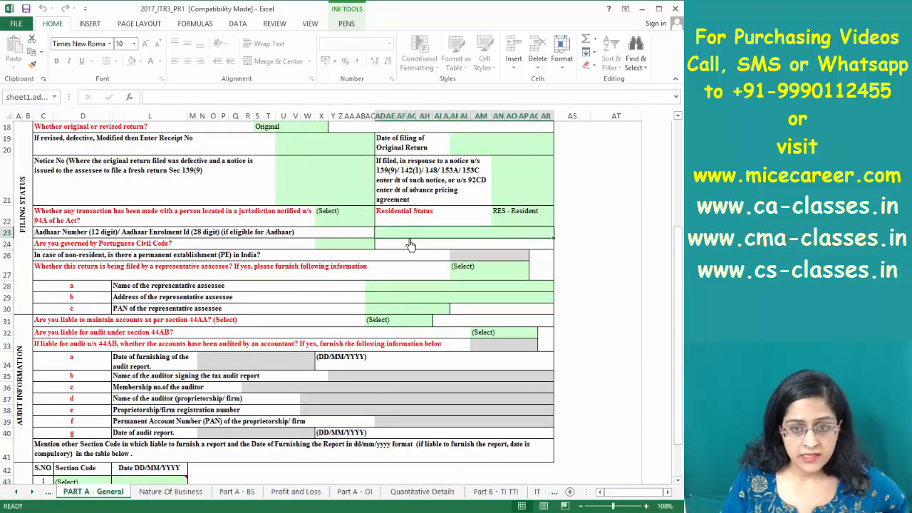
pyautogui.click(359, 220)
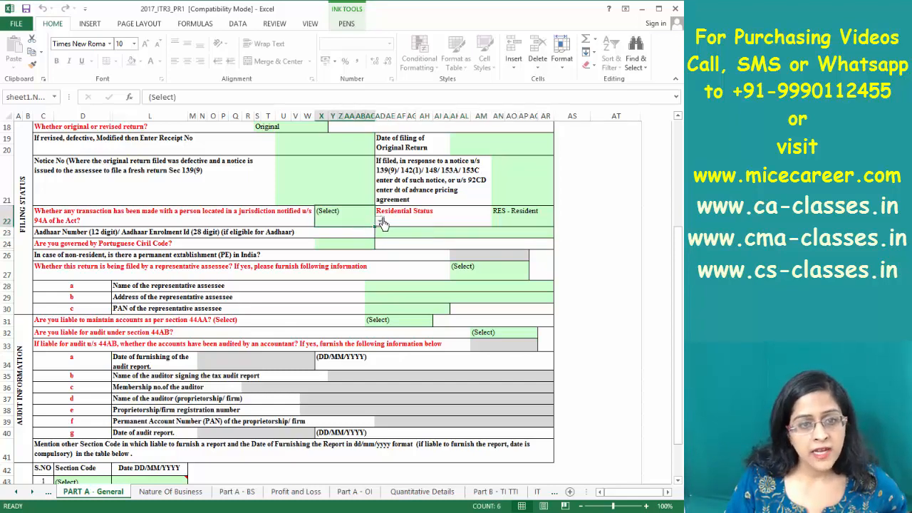
pyautogui.click(380, 223)
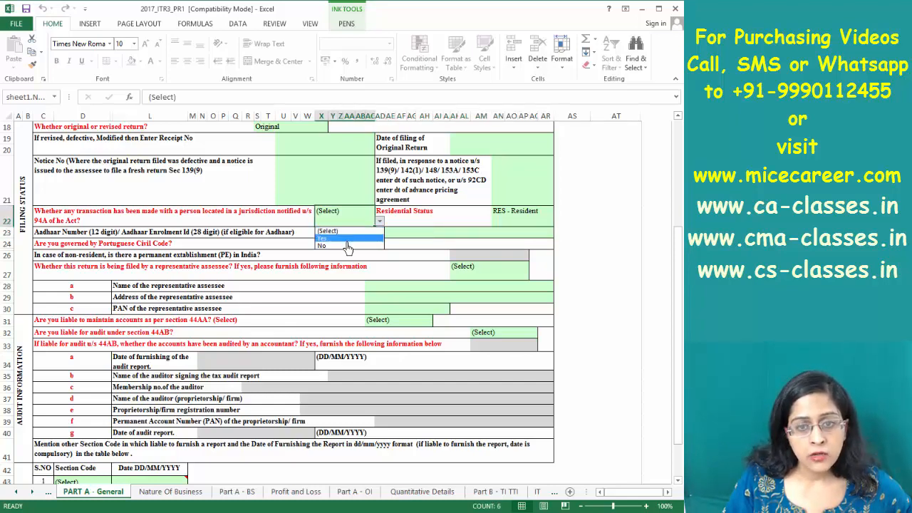
pyautogui.click(347, 247)
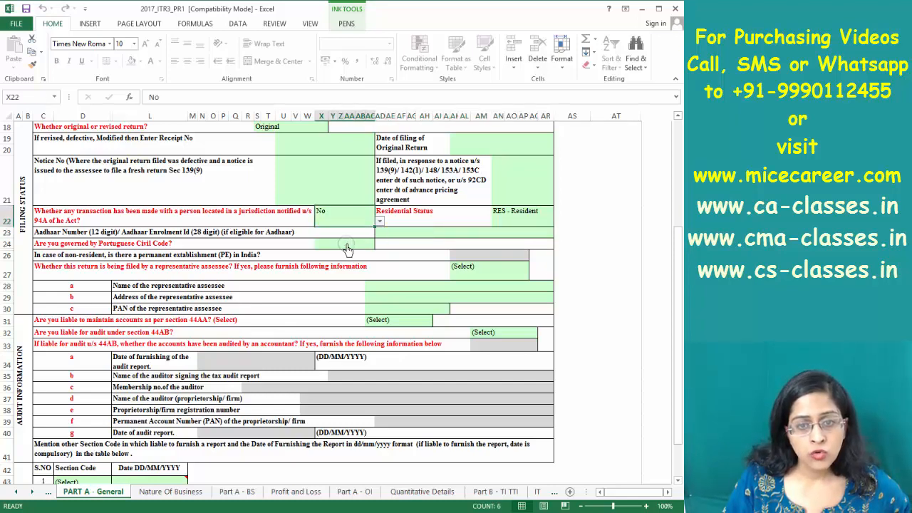
pyautogui.click(482, 275)
pyautogui.click(533, 276)
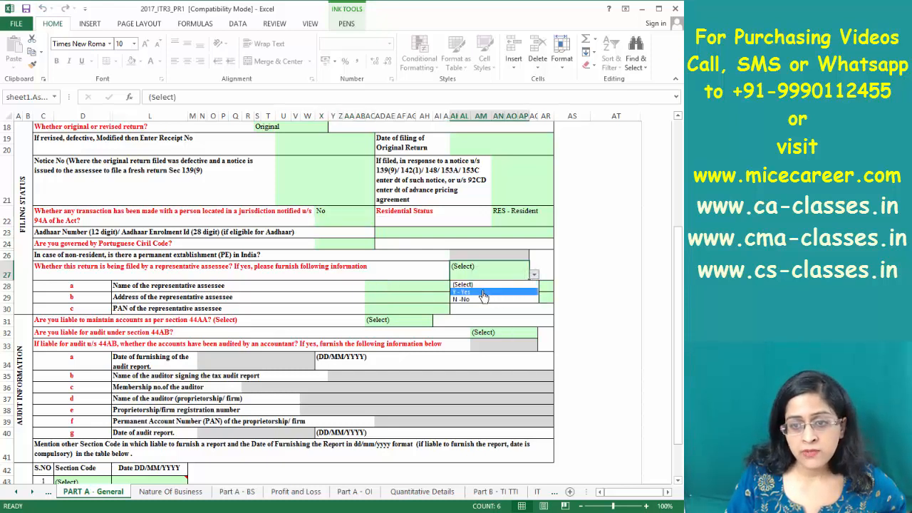
pyautogui.click(463, 299)
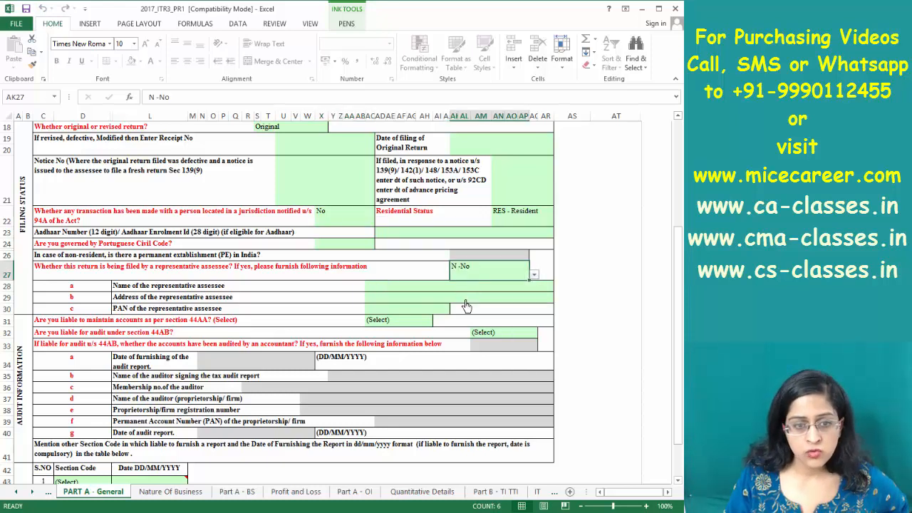
# Answer No for section 44AA accounts and N -No for 44AB audit, dismissing the notice
pyautogui.click(390, 321)
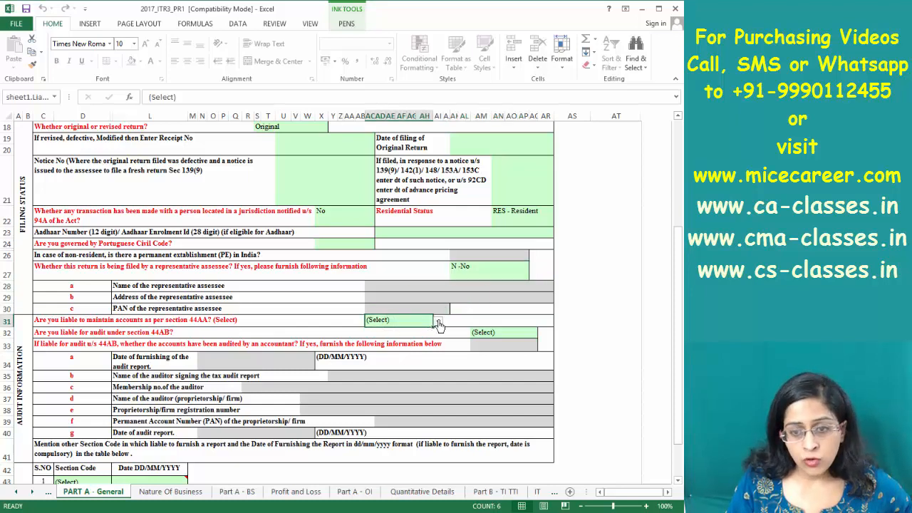
pyautogui.click(437, 322)
pyautogui.click(383, 346)
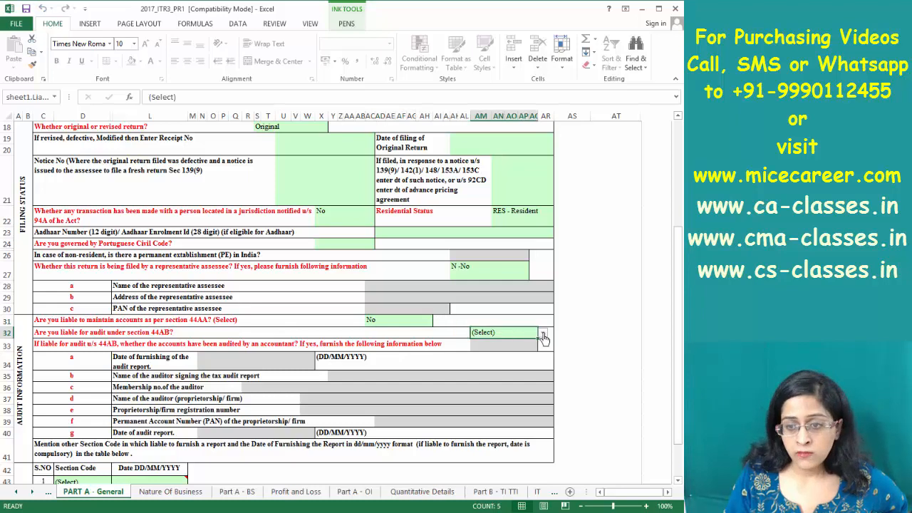
pyautogui.click(542, 332)
pyautogui.click(499, 360)
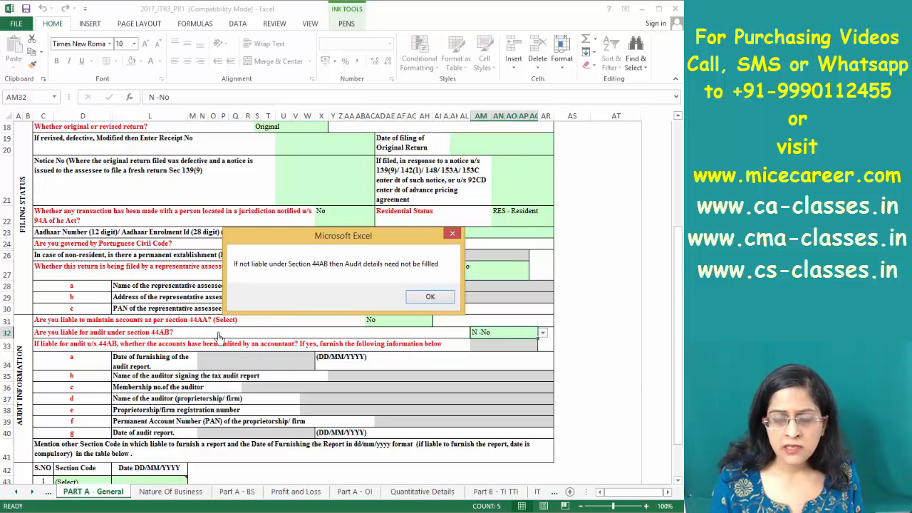
pyautogui.click(425, 298)
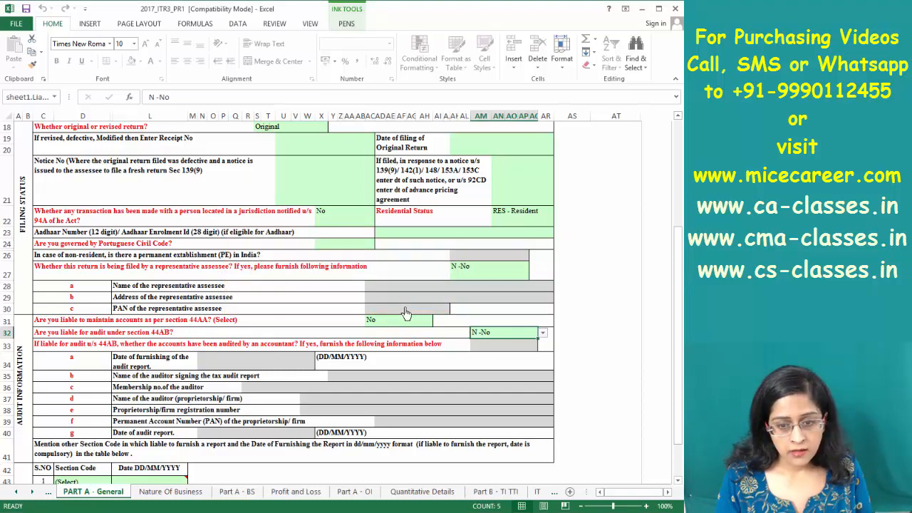
# Check the Assessment Year 2017 - 18 cell and go to the Nature Of Business sheet
pyautogui.press('Return')
pyautogui.press('Return')
pyautogui.press('Return')
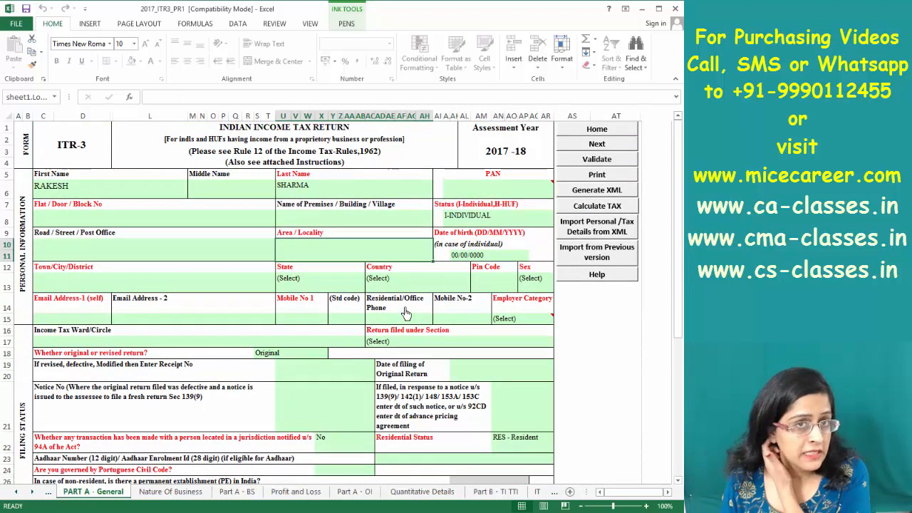
pyautogui.click(507, 158)
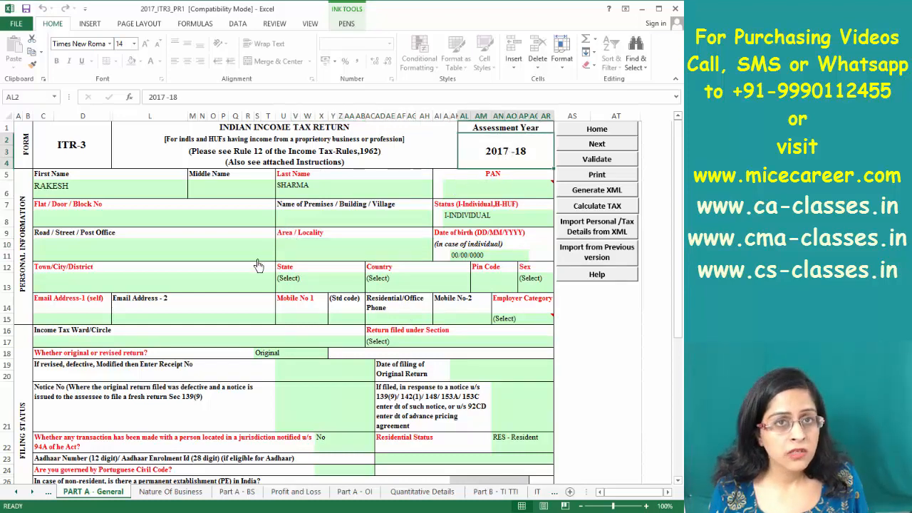
pyautogui.click(162, 491)
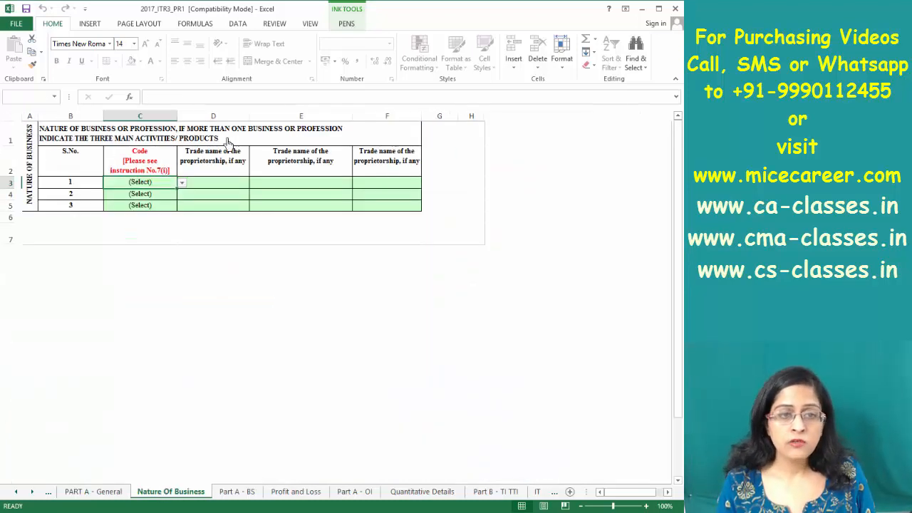
# Pick 0605-Nursing Homes from the C3 business code list, then move to the Part A - BS sheet
pyautogui.click(181, 183)
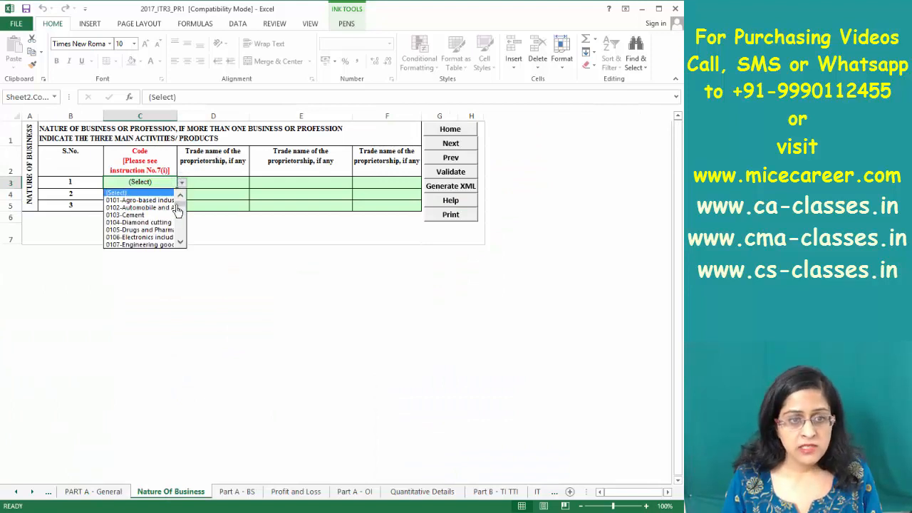
pyautogui.moveTo(180, 217)
pyautogui.mouseDown()
pyautogui.moveTo(180, 240)
pyautogui.moveTo(180, 224)
pyautogui.mouseUp()
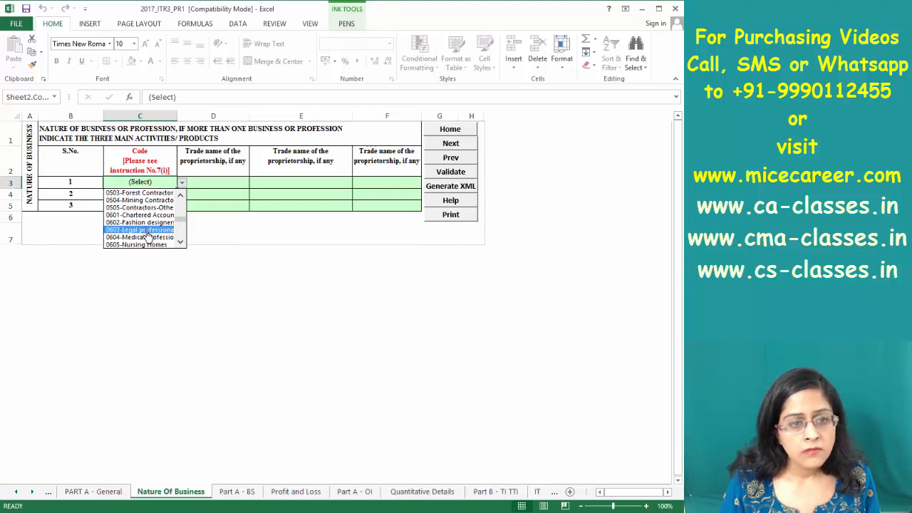
pyautogui.click(142, 244)
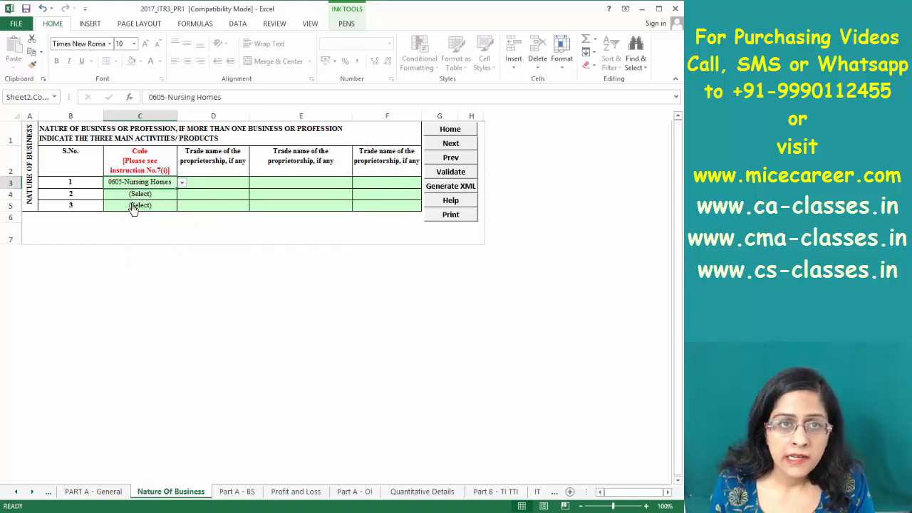
pyautogui.click(235, 492)
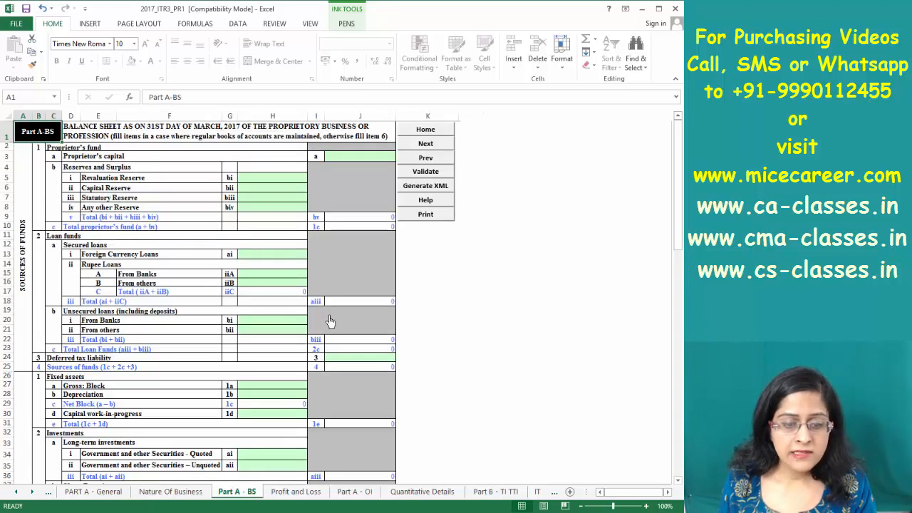
pyautogui.click(346, 162)
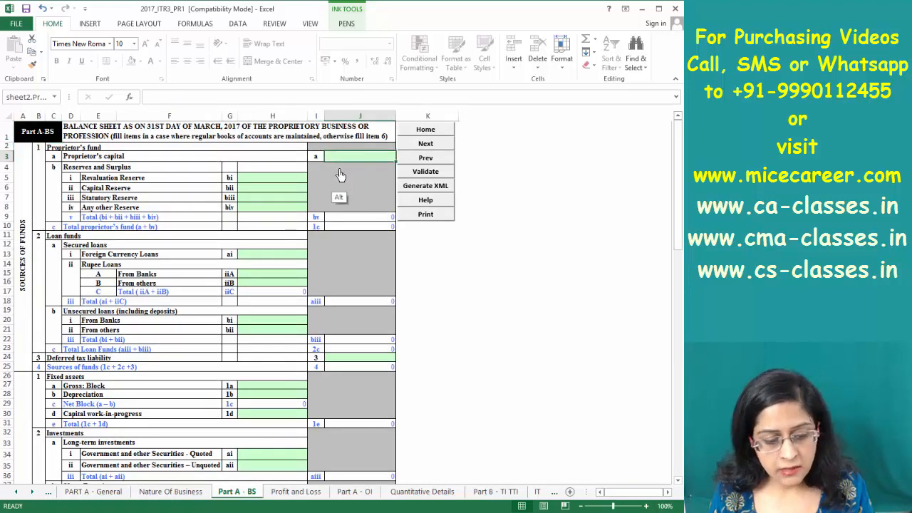
pyautogui.hotkey('alt', 'Tab')
pyautogui.click(252, 220)
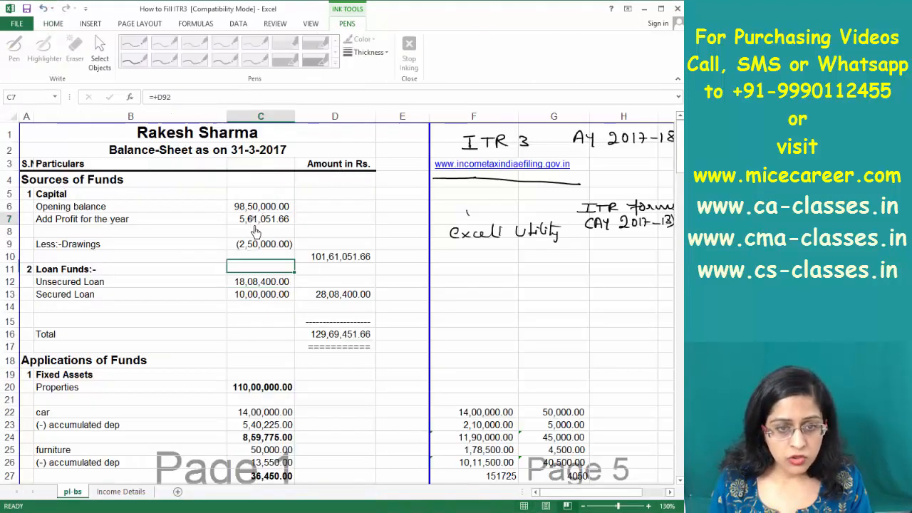
pyautogui.click(261, 246)
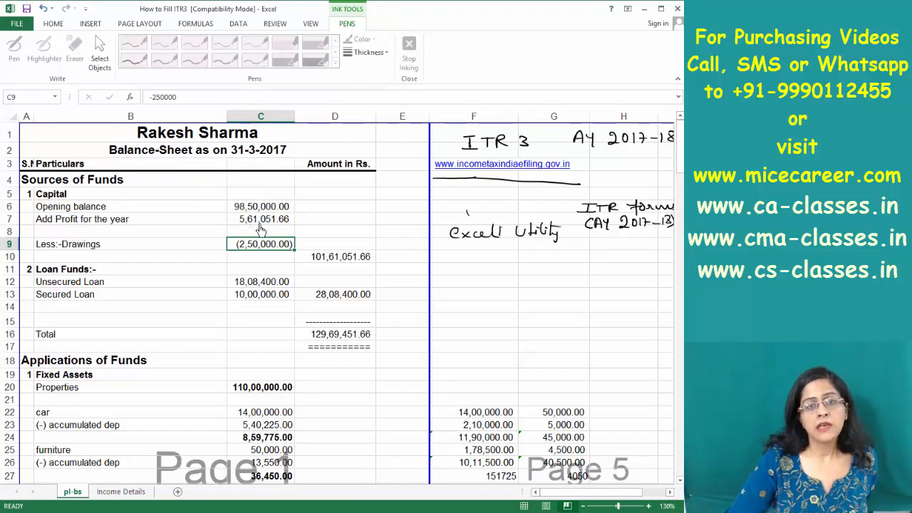
pyautogui.click(259, 222)
pyautogui.click(271, 247)
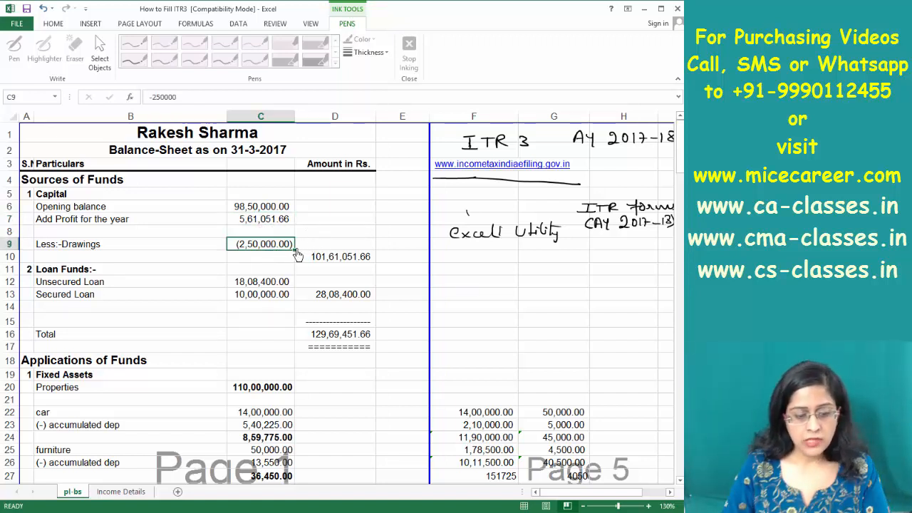
pyautogui.hotkey('ctrl', 'Tab')
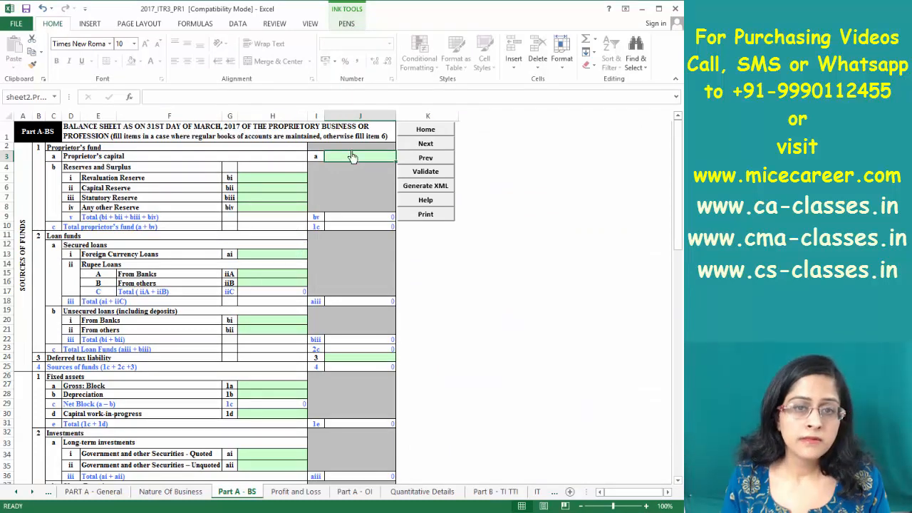
pyautogui.hotkey('ctrl', 'Tab')
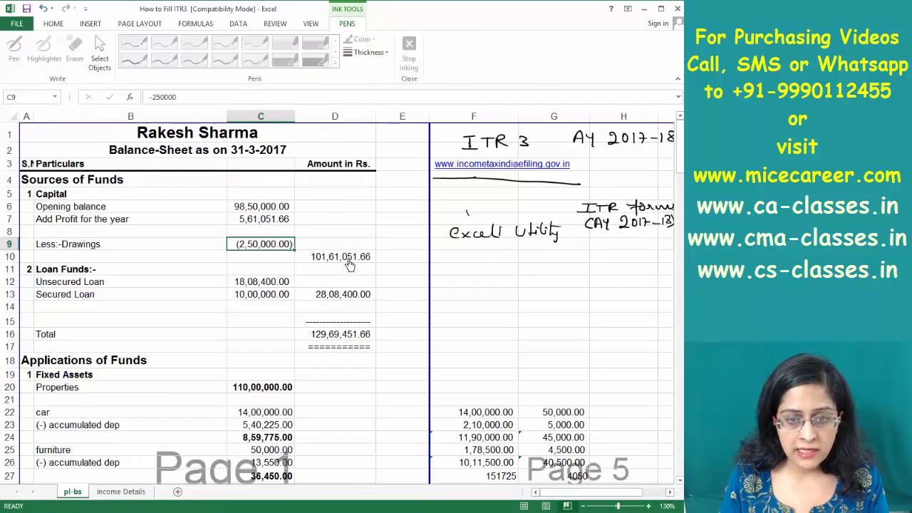
pyautogui.click(348, 261)
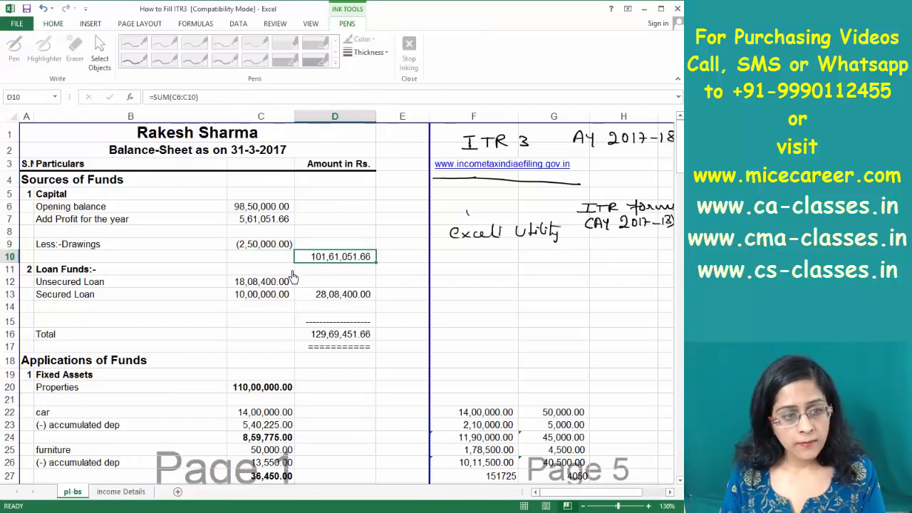
pyautogui.hotkey('ctrl', 'Tab')
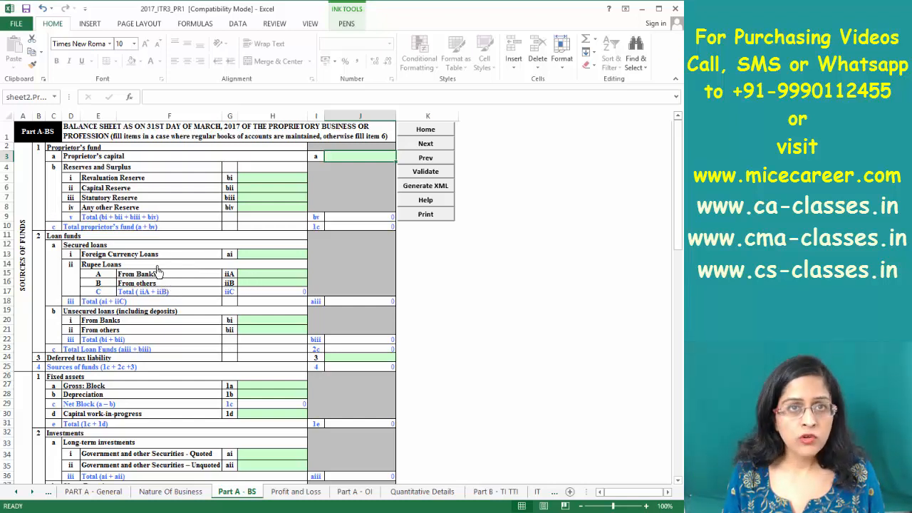
pyautogui.click(255, 276)
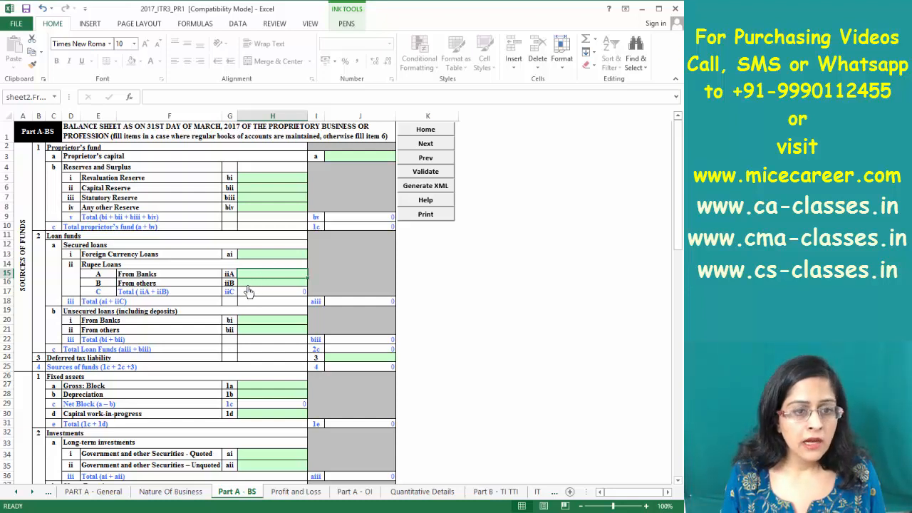
pyautogui.click(250, 285)
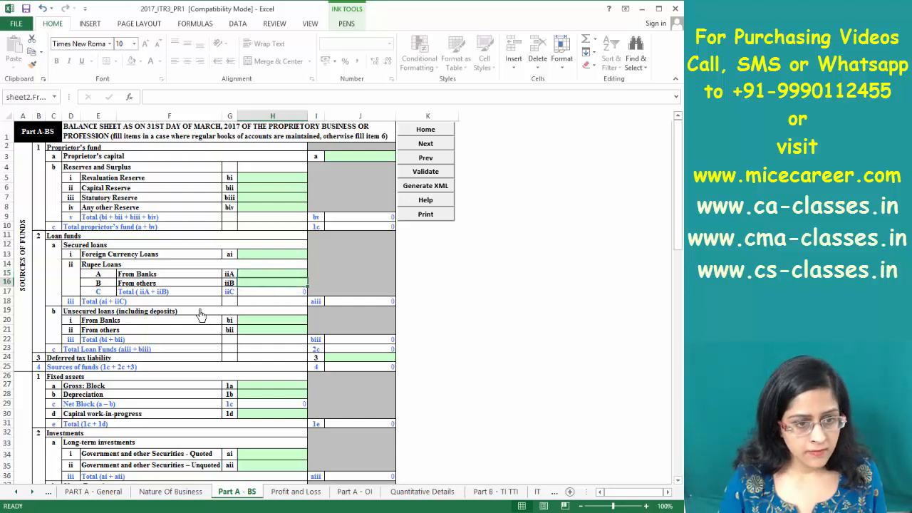
pyautogui.click(243, 322)
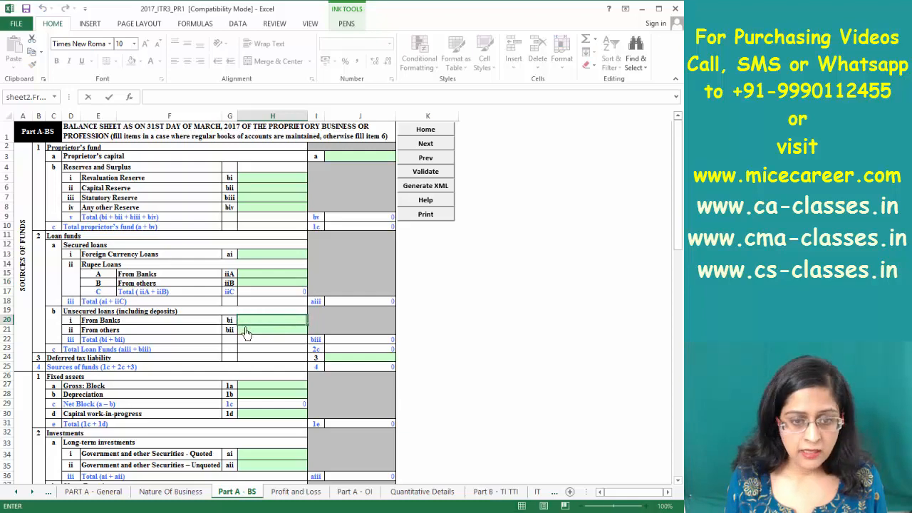
pyautogui.press('Down')
pyautogui.press('Down')
pyautogui.press('Down')
pyautogui.press('Down')
pyautogui.press('Down')
pyautogui.press('Down')
pyautogui.press('Down')
pyautogui.press('Down')
pyautogui.press('Down')
pyautogui.press('Down')
pyautogui.press('Down')
pyautogui.press('Down')
pyautogui.press('Down')
pyautogui.press('Down')
pyautogui.press('Down')
pyautogui.press('Down')
pyautogui.press('Down')
pyautogui.press('Down')
pyautogui.press('Down')
pyautogui.press('Down')
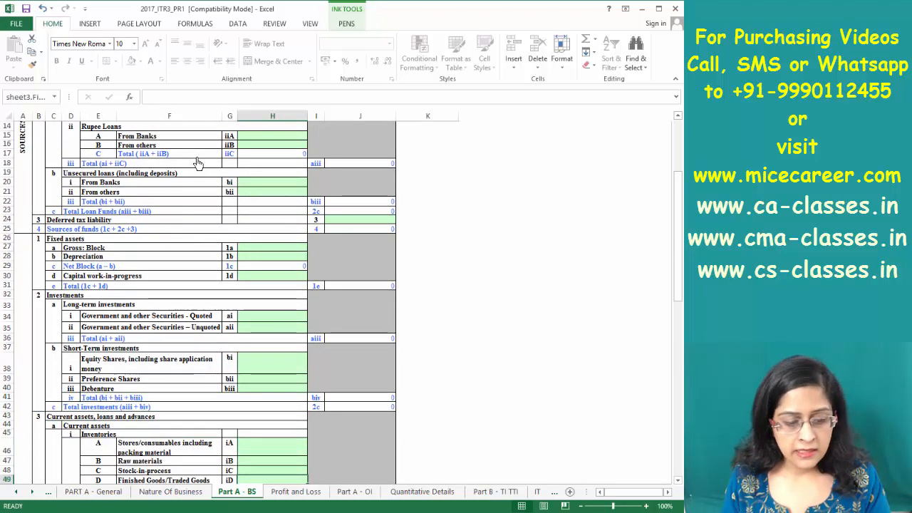
pyautogui.hotkey('alt', 'Tab')
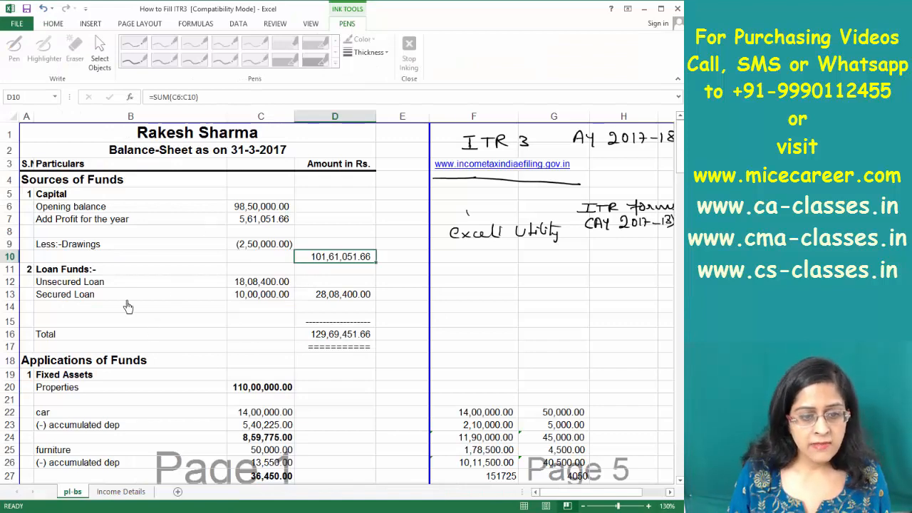
pyautogui.press('Down')
pyautogui.press('Down')
pyautogui.press('Down')
pyautogui.press('Down')
pyautogui.press('Down')
pyautogui.press('Down')
pyautogui.press('Down')
pyautogui.press('Down')
pyautogui.press('Down')
pyautogui.press('Down')
pyautogui.press('Down')
pyautogui.press('Down')
pyautogui.press('Down')
pyautogui.press('Down')
pyautogui.press('Down')
pyautogui.press('Down')
pyautogui.press('Down')
pyautogui.press('Down')
pyautogui.press('Down')
pyautogui.press('Down')
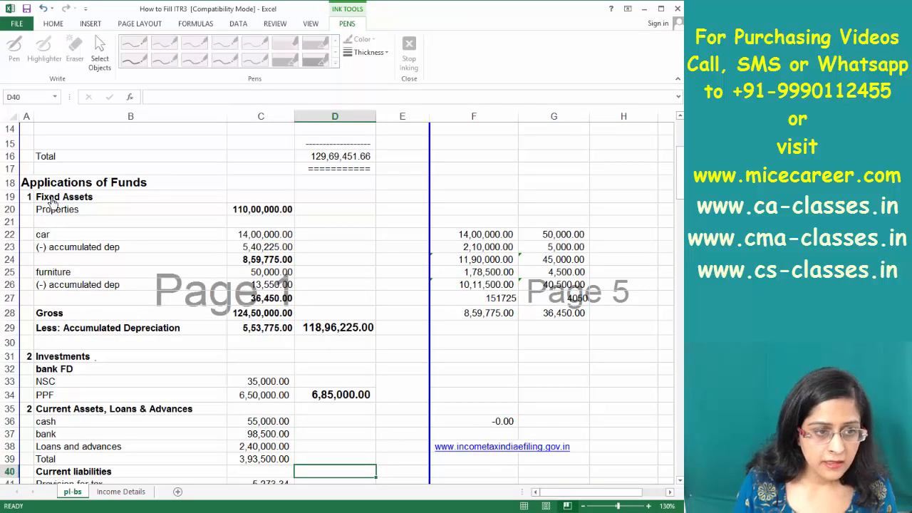
pyautogui.moveTo(50, 199); pyautogui.dragTo(267, 291)
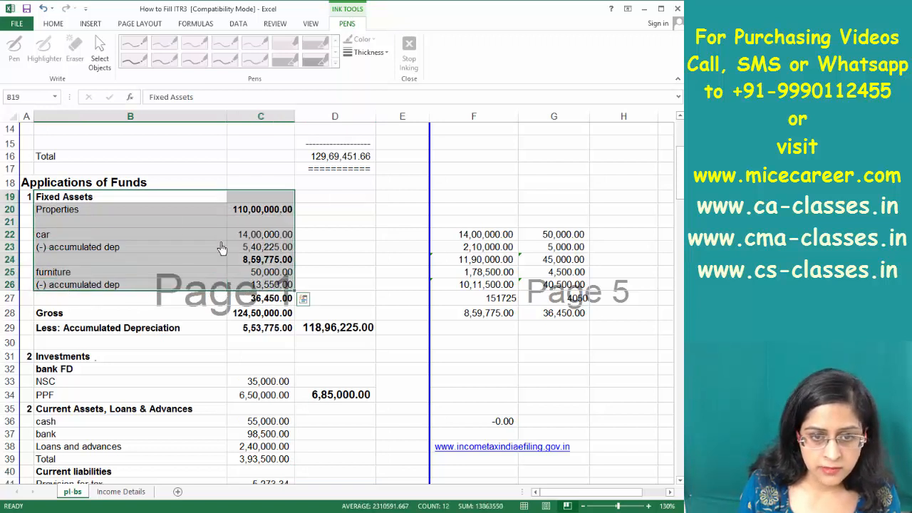
pyautogui.click(71, 248)
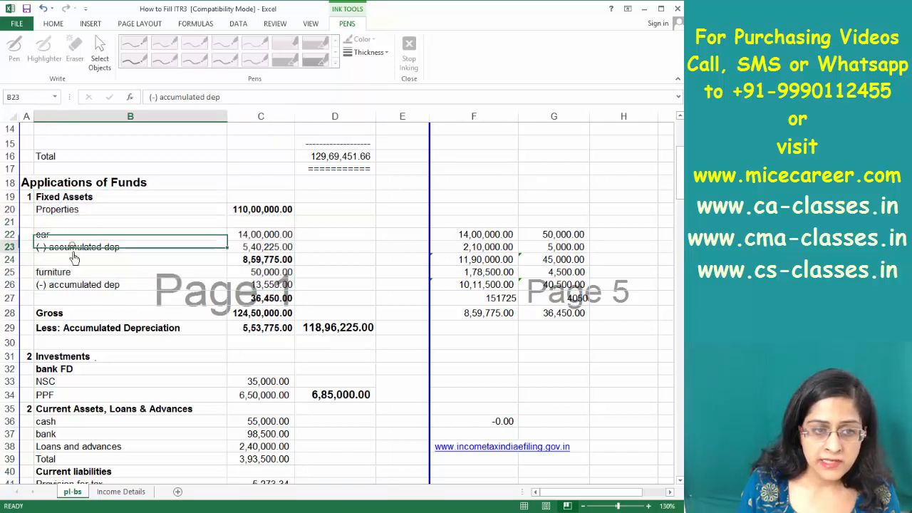
pyautogui.click(72, 282)
pyautogui.click(70, 274)
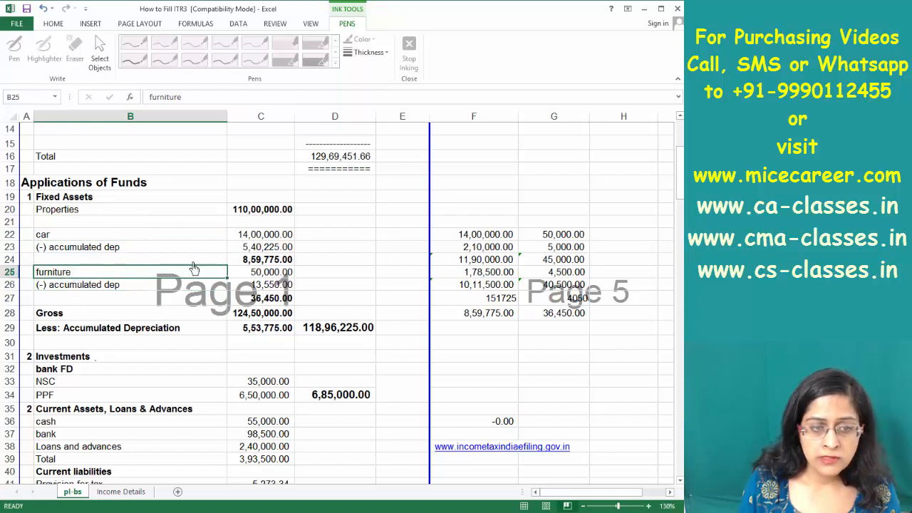
pyautogui.click(261, 316)
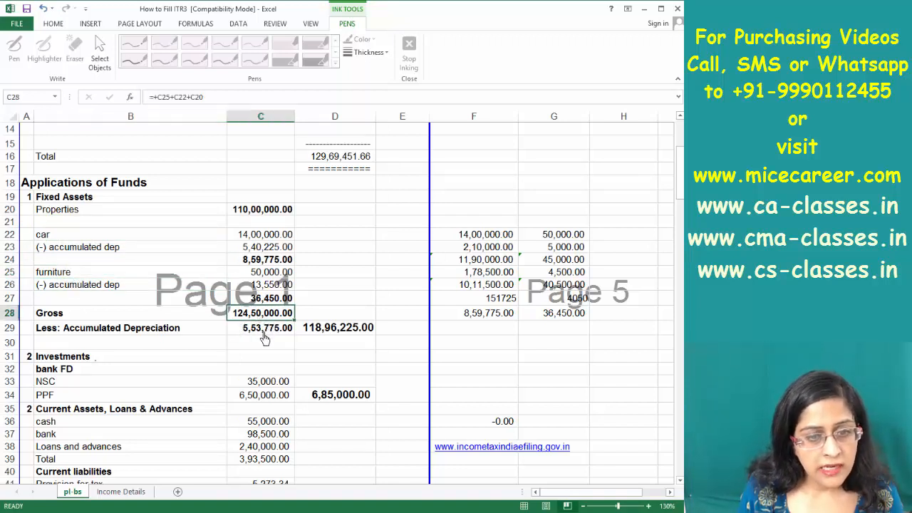
pyautogui.click(265, 331)
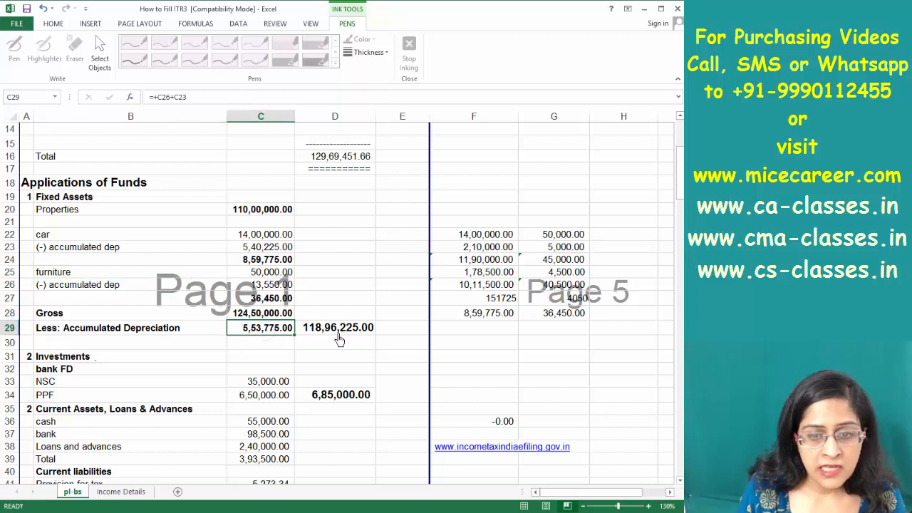
pyautogui.click(339, 336)
pyautogui.hotkey('alt', 'Tab')
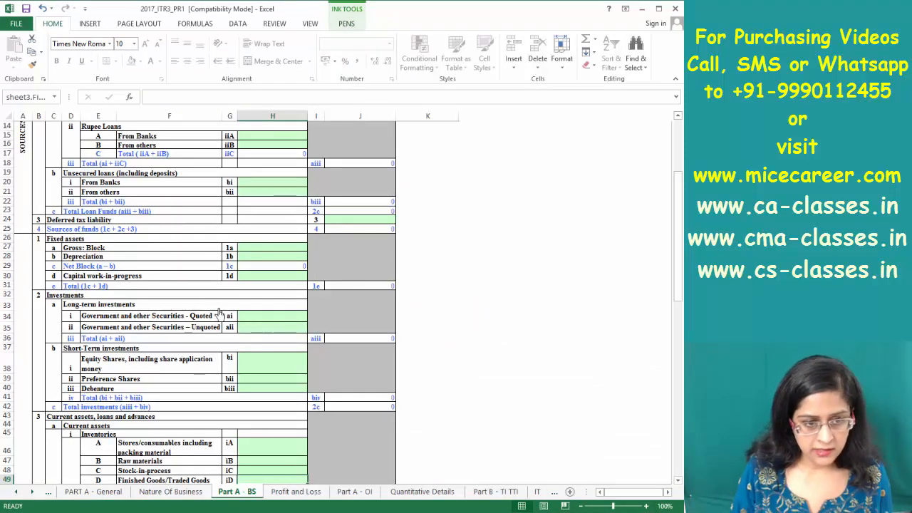
pyautogui.click(253, 249)
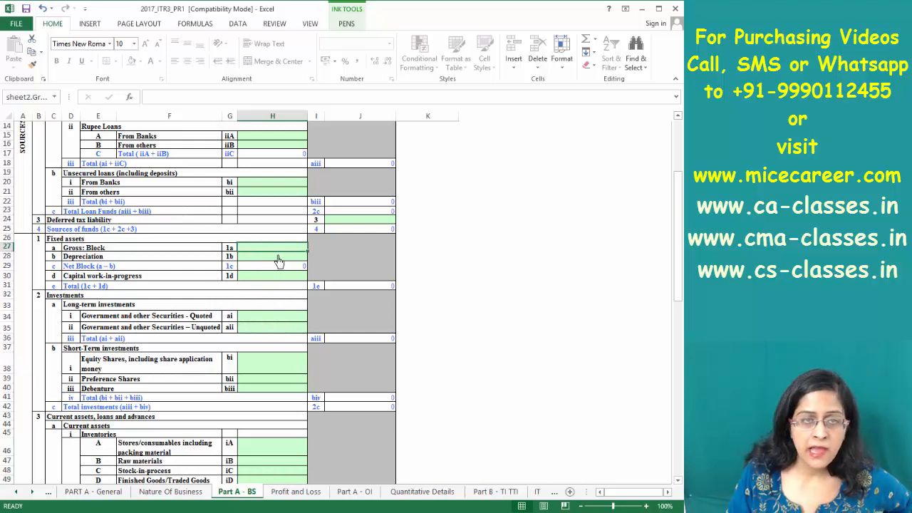
pyautogui.click(258, 256)
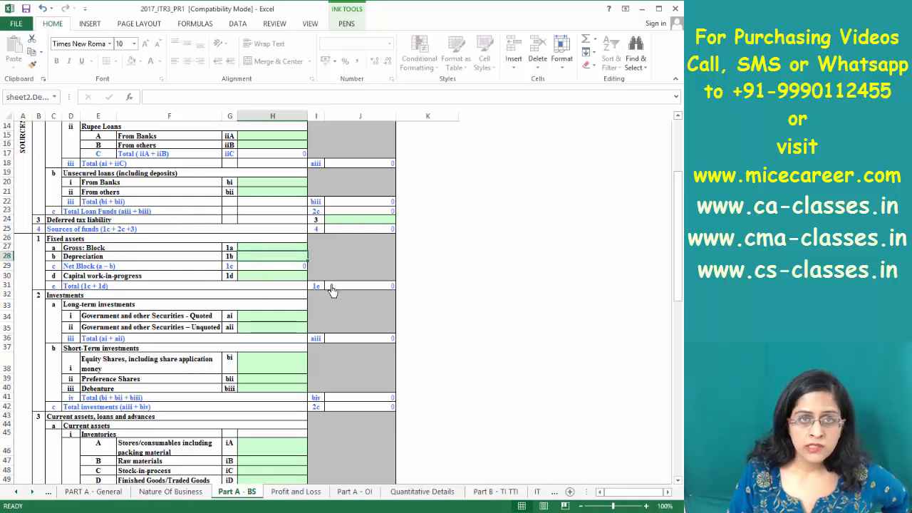
pyautogui.click(292, 268)
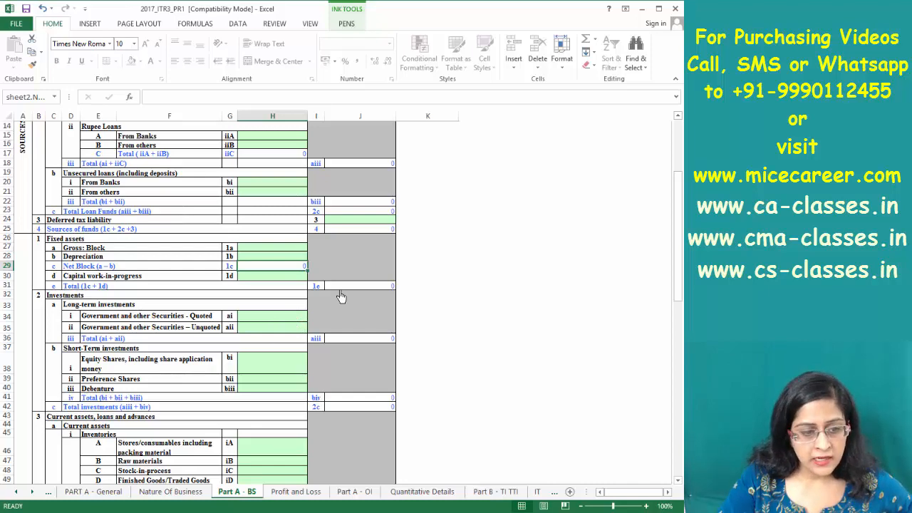
pyautogui.press('Down')
pyautogui.press('Down')
pyautogui.press('Down')
pyautogui.press('Down')
pyautogui.press('Down')
pyautogui.press('Down')
pyautogui.press('Down')
pyautogui.press('Down')
pyautogui.press('Down')
pyautogui.press('Down')
pyautogui.press('Down')
pyautogui.press('Down')
pyautogui.press('Down')
pyautogui.press('Down')
pyautogui.press('Down')
pyautogui.press('Down')
pyautogui.press('Down')
pyautogui.press('Down')
pyautogui.press('Down')
pyautogui.press('Down')
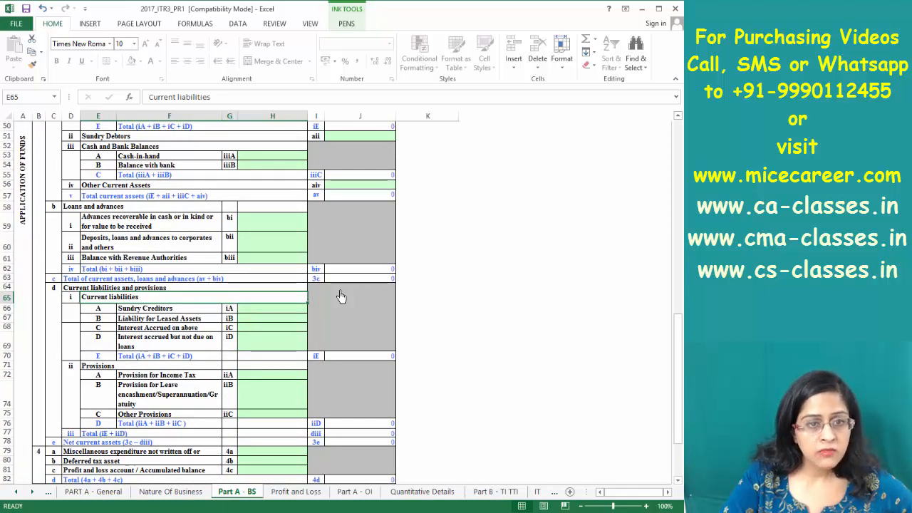
pyautogui.hotkey('ctrl', 'Down')
pyautogui.press('pageup')
pyautogui.press('pageup')
pyautogui.scroll(4, 341, 297)
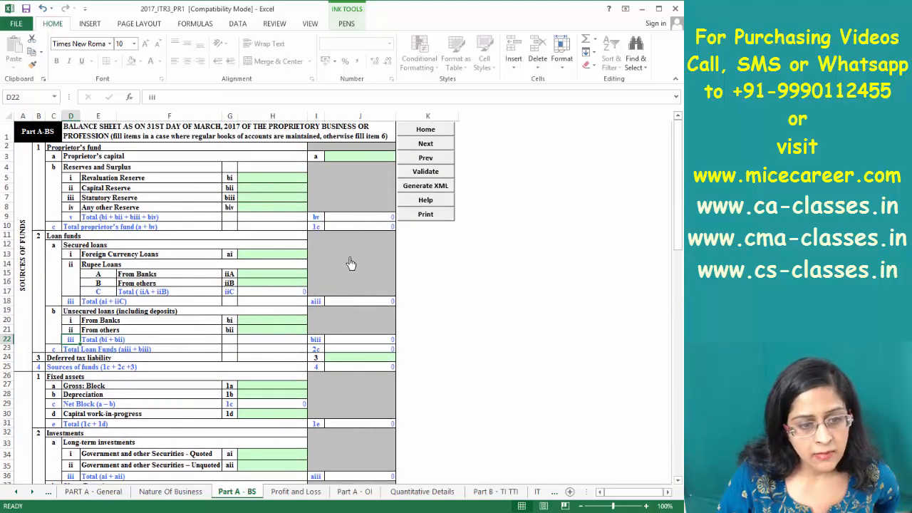
pyautogui.click(363, 369)
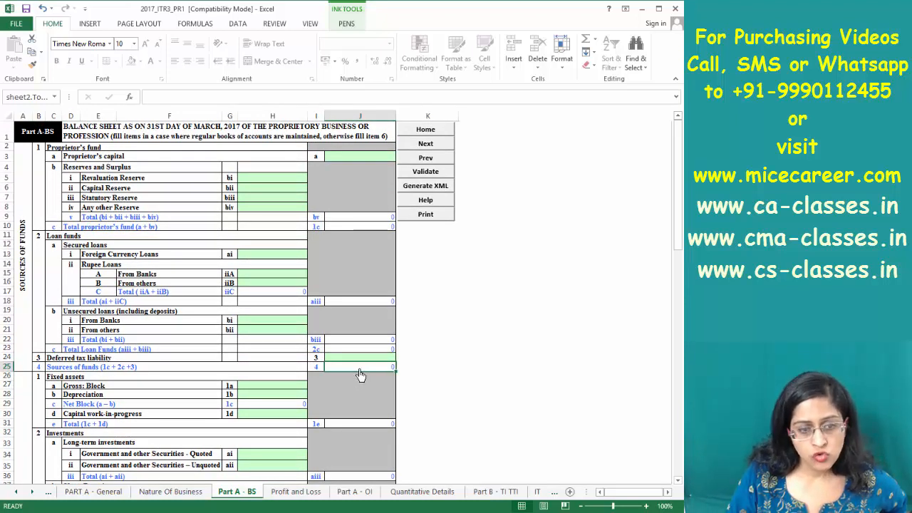
pyautogui.hotkey('ctrl', 'Down')
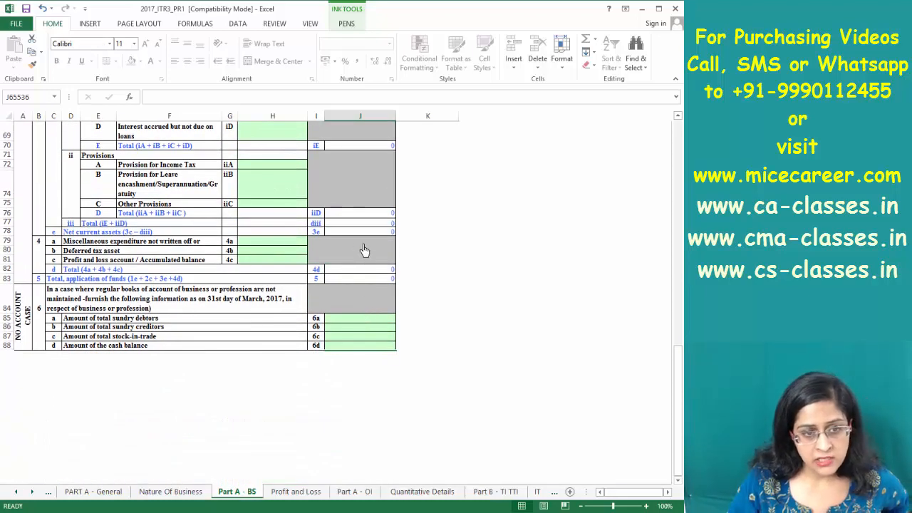
pyautogui.click(362, 281)
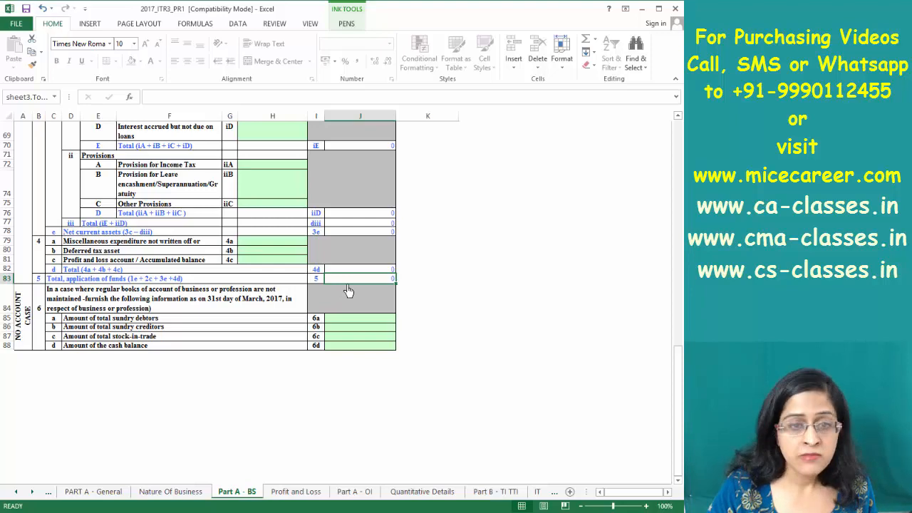
pyautogui.press('pageup')
pyautogui.press('pageup')
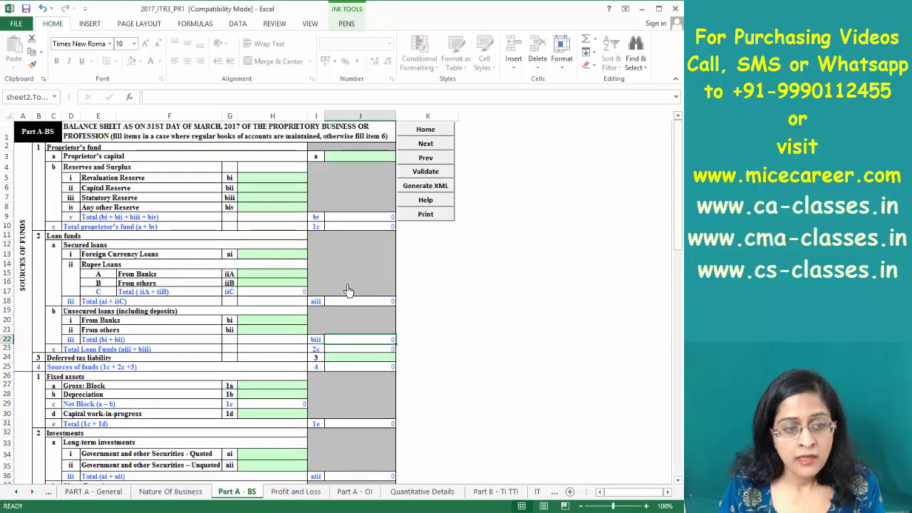
pyautogui.click(334, 370)
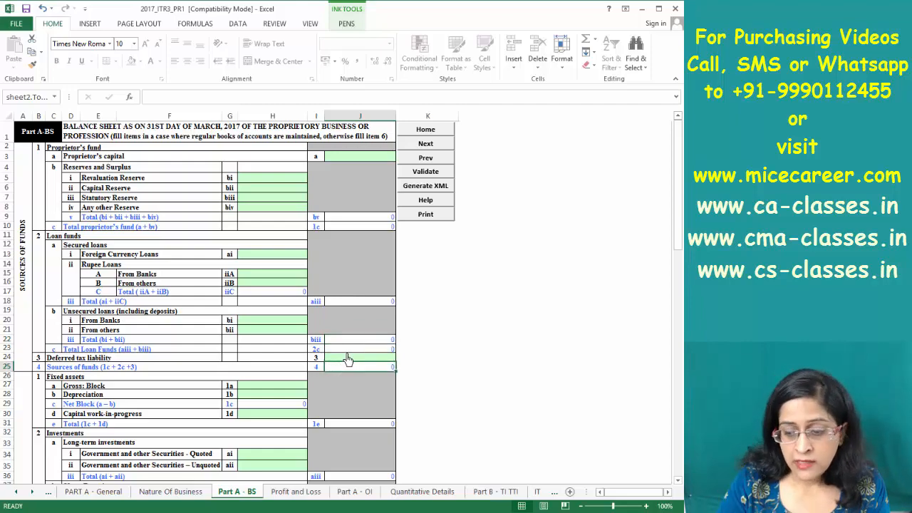
pyautogui.press('pagedown')
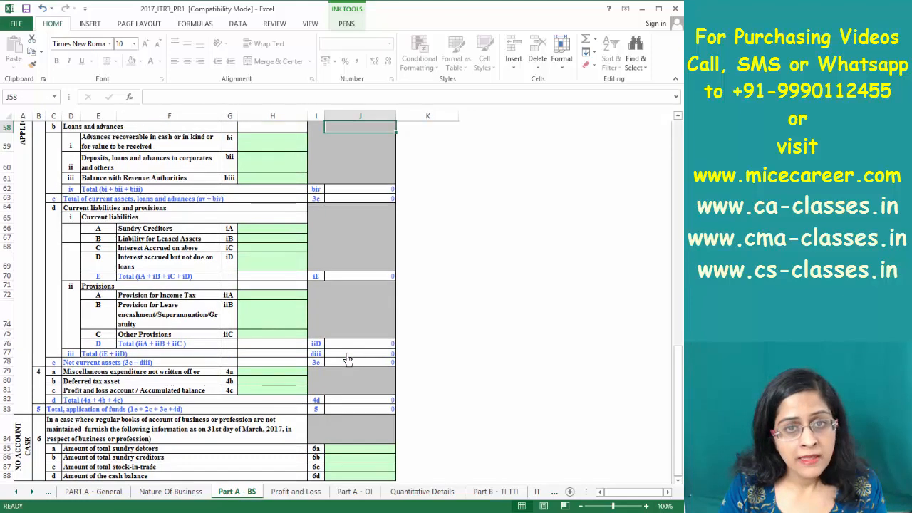
pyautogui.click(339, 409)
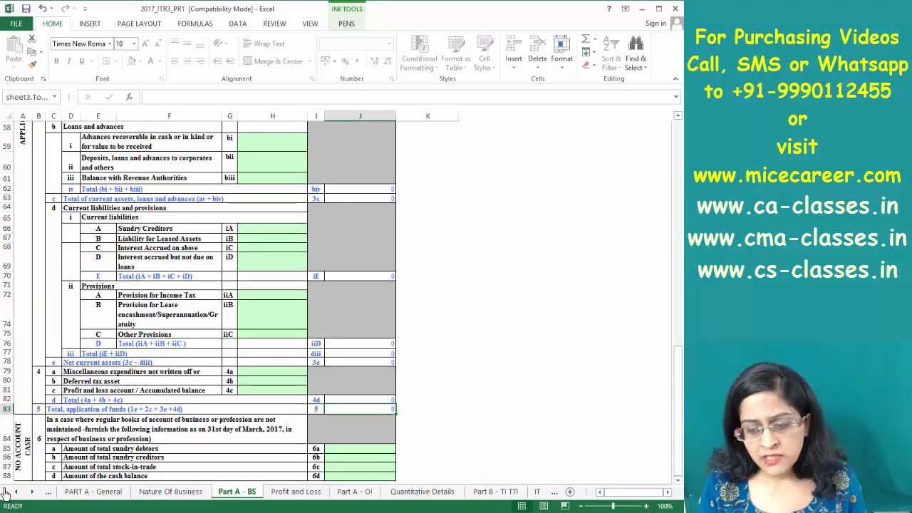
# On the Profit and Loss sheet, enter Sale of goods of 880000 from the reference gross receipts
pyautogui.click(303, 493)
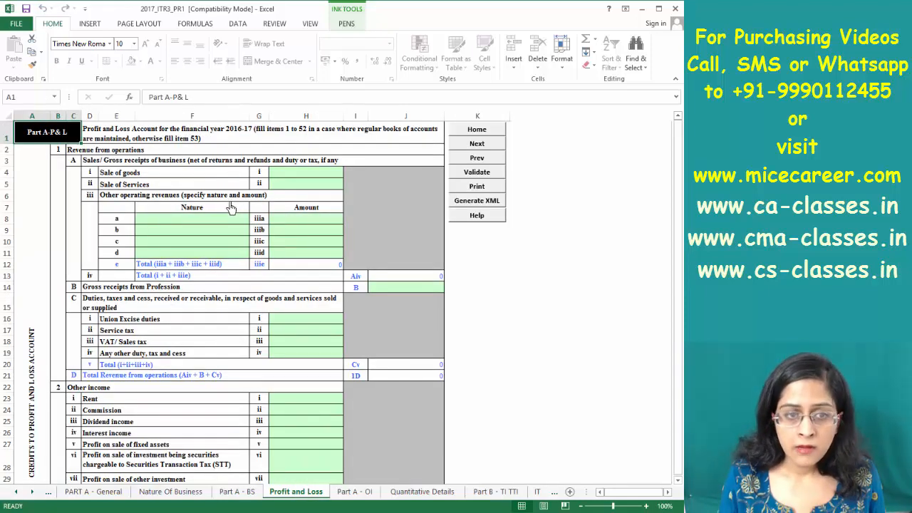
pyautogui.click(318, 178)
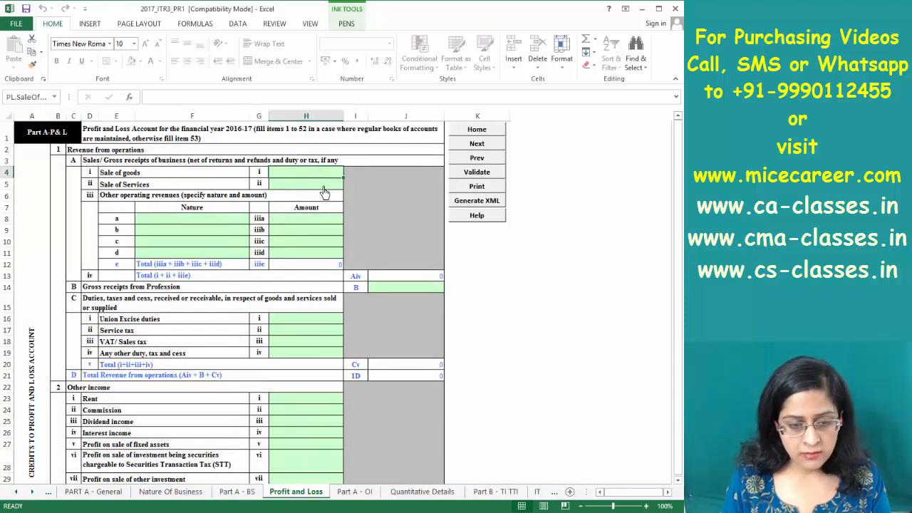
pyautogui.hotkey('alt', 'Tab')
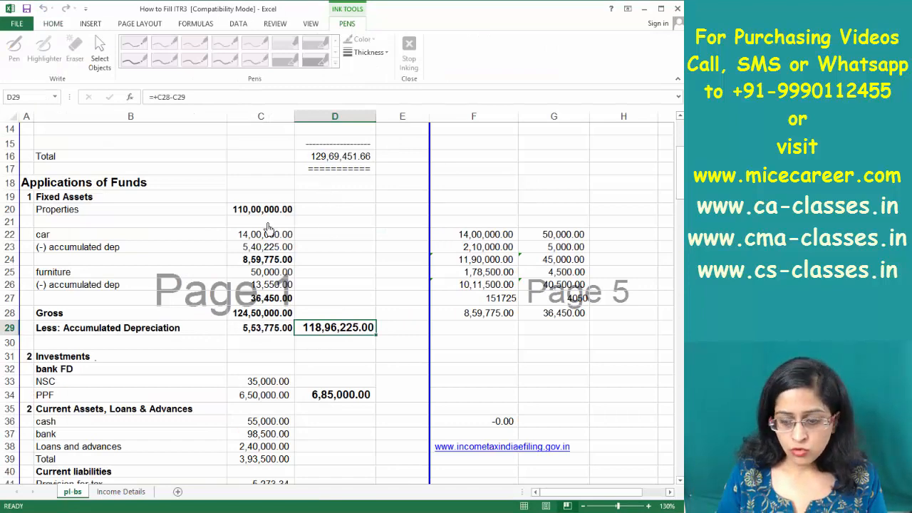
pyautogui.press('pagedown')
pyautogui.press('pageup')
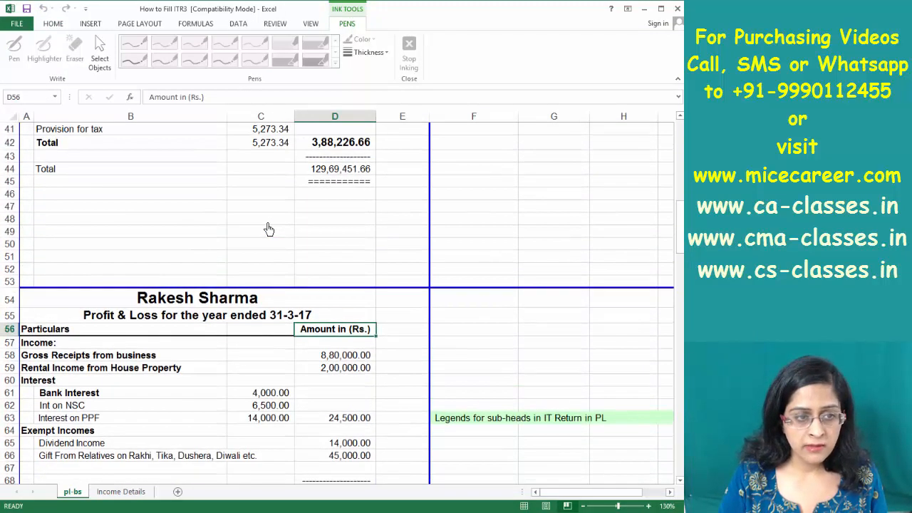
pyautogui.click(262, 450)
pyautogui.press('Down')
pyautogui.press('Down')
pyautogui.press('Down')
pyautogui.press('Down')
pyautogui.press('Down')
pyautogui.press('Down')
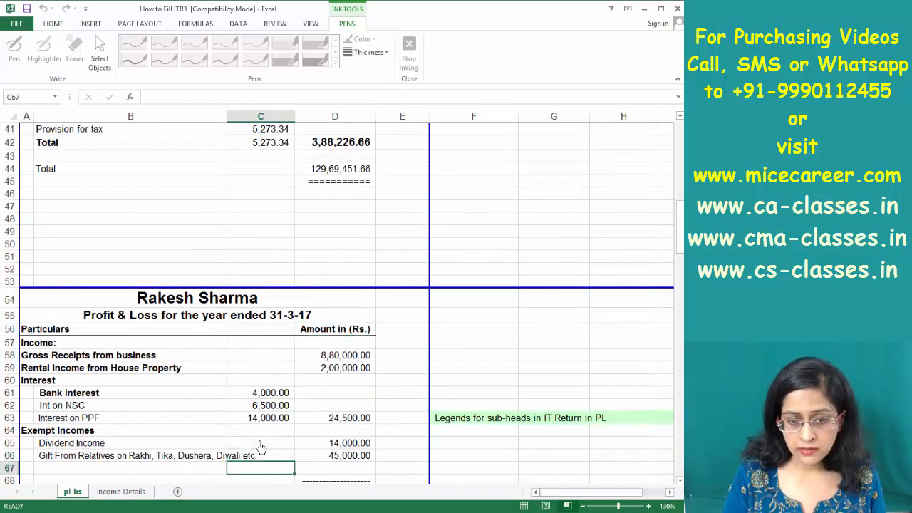
pyautogui.press('Down')
pyautogui.press('Down')
pyautogui.press('Down')
pyautogui.press('Down')
pyautogui.press('Down')
pyautogui.press('Down')
pyautogui.press('Down')
pyautogui.press('Down')
pyautogui.press('Down')
pyautogui.press('Down')
pyautogui.press('Down')
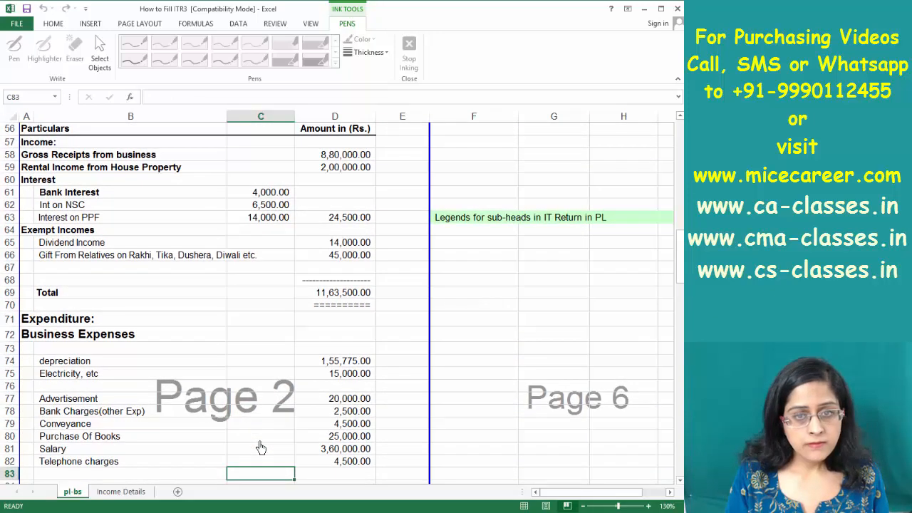
pyautogui.click(313, 156)
pyautogui.hotkey('alt', 'Tab')
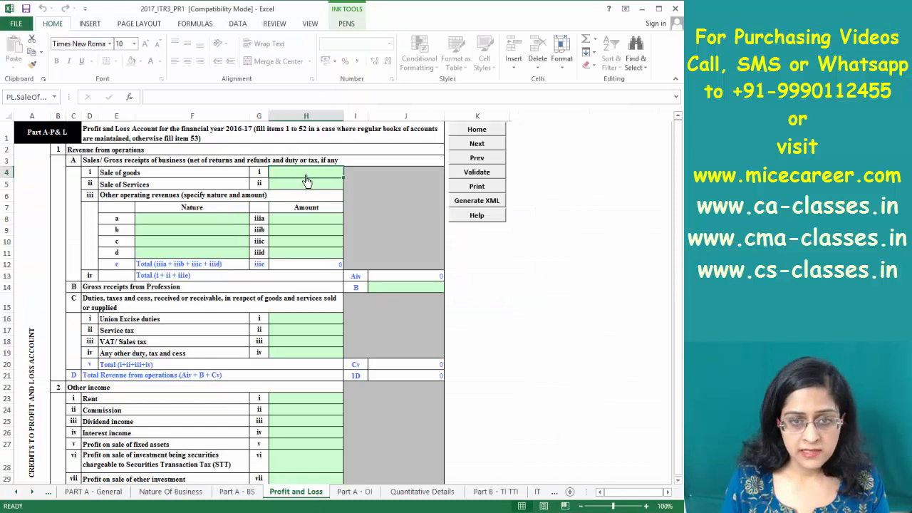
pyautogui.write('8,80,0')
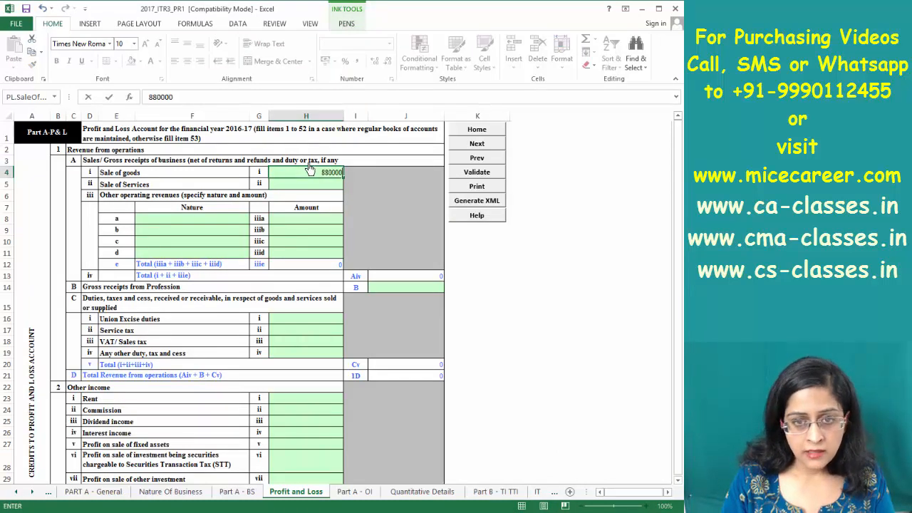
pyautogui.write('00')
pyautogui.press('Return')
# Enter Rent income of 200000
pyautogui.hotkey('alt', 'Tab')
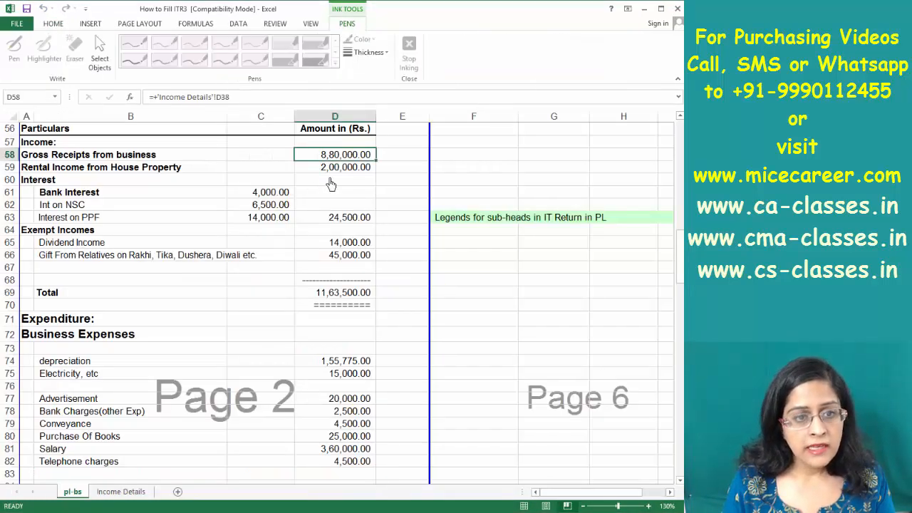
pyautogui.hotkey('alt', 'Tab')
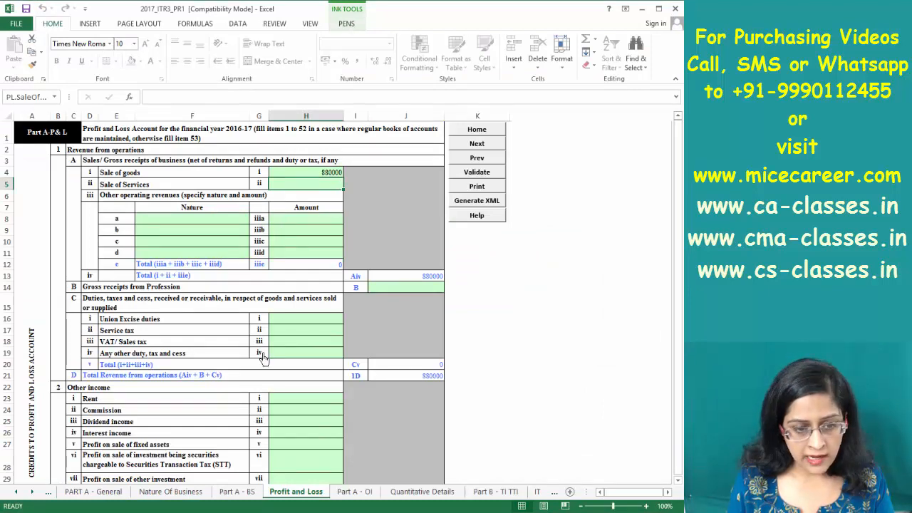
pyautogui.click(294, 402)
pyautogui.write('200000')
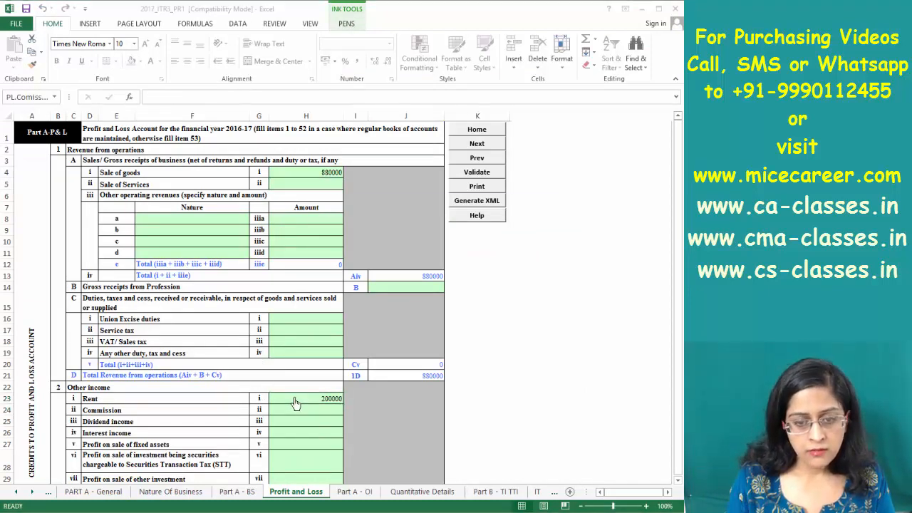
# Enter Interest income of 24500, matching the reference PPF interest total
pyautogui.hotkey('alt', 'Tab')
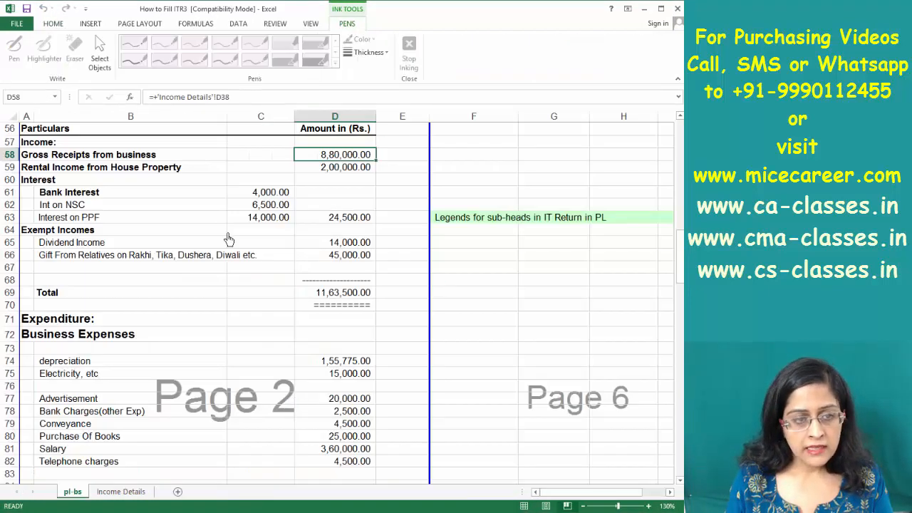
pyautogui.click(360, 217)
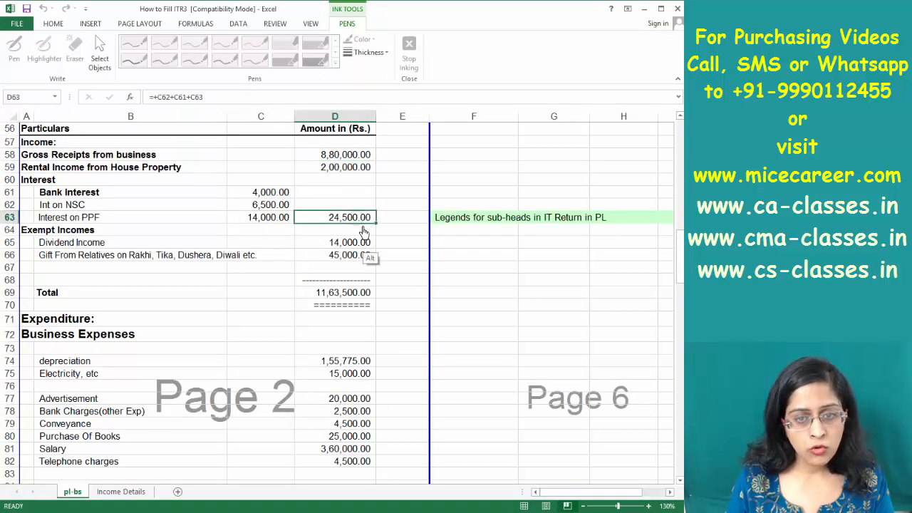
pyautogui.hotkey('alt', 'Tab')
pyautogui.click(316, 433)
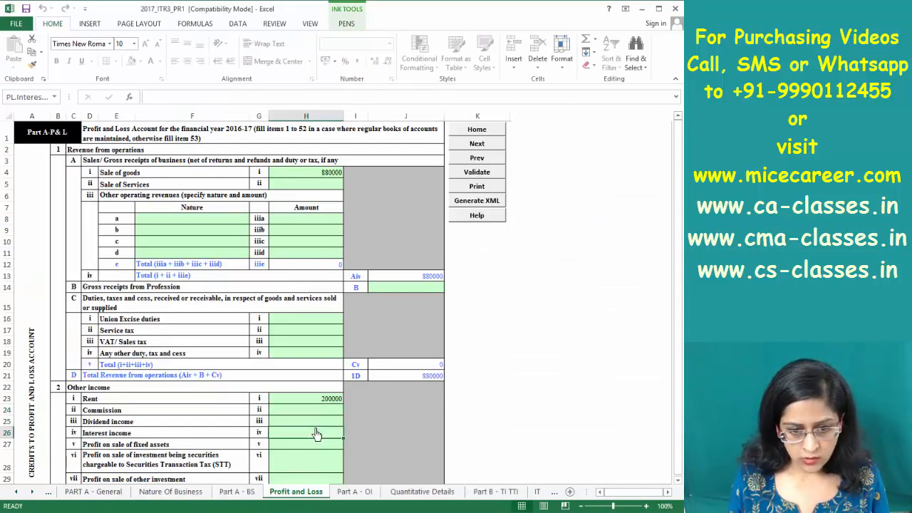
pyautogui.write('24,500')
pyautogui.press('Return')
# Enter Dividend income of 14000
pyautogui.hotkey('alt', 'Tab')
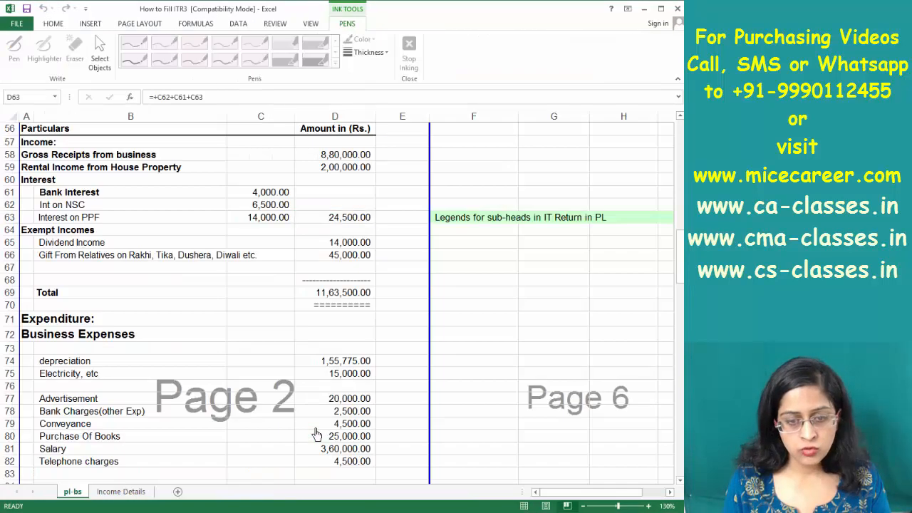
pyautogui.hotkey('alt', 'Tab')
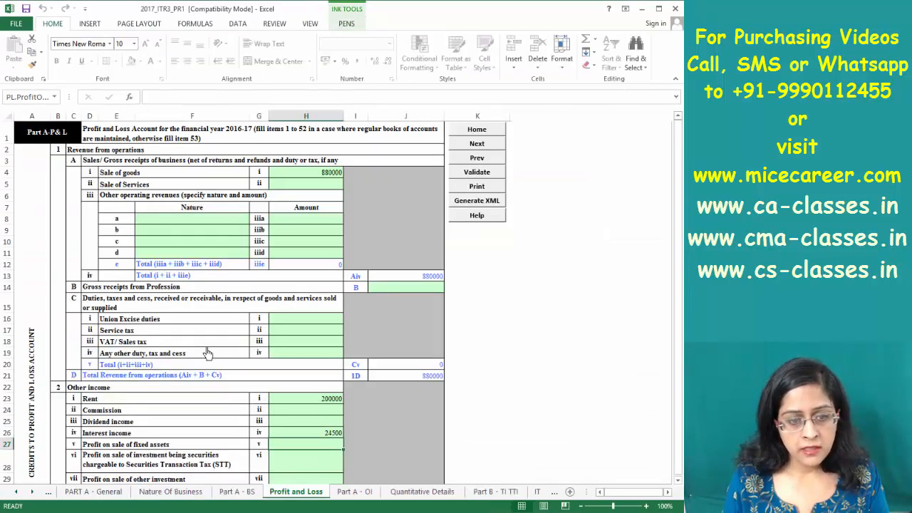
pyautogui.click(294, 419)
pyautogui.write('14000')
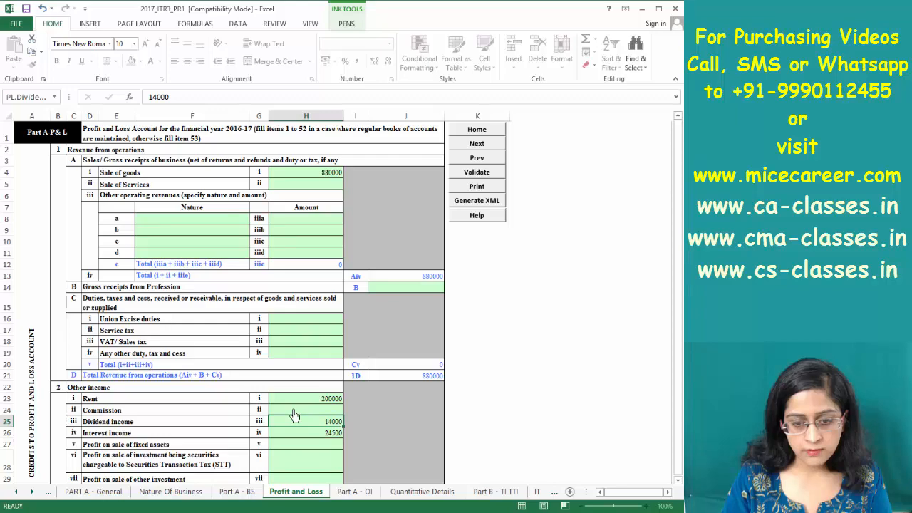
pyautogui.hotkey('alt', 'Tab')
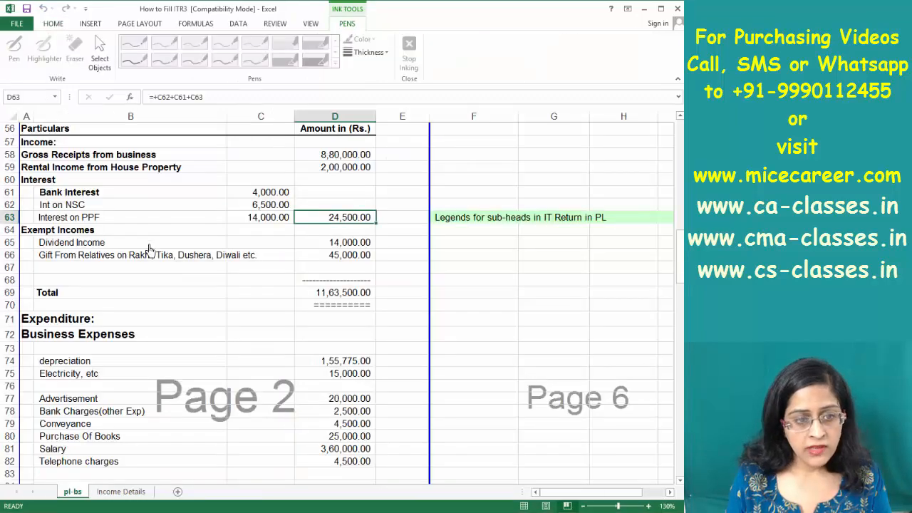
pyautogui.hotkey('alt', 'Tab')
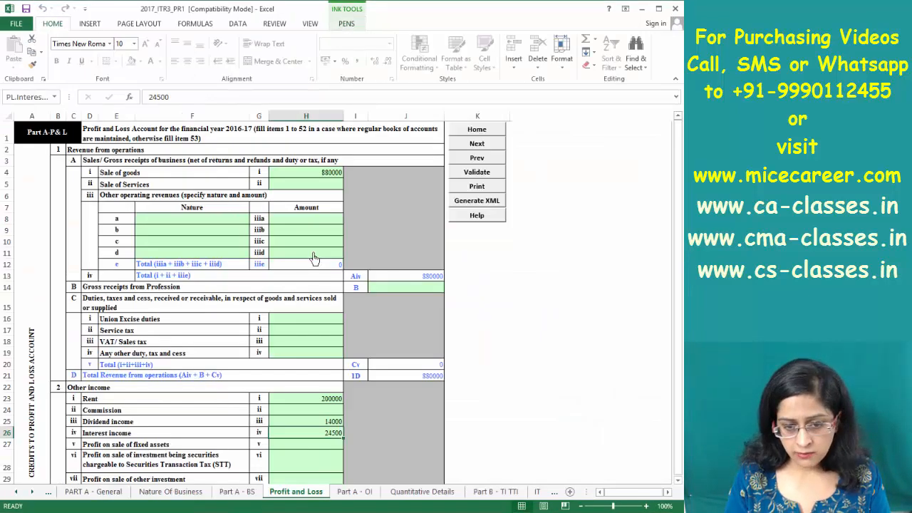
pyautogui.press('Down')
pyautogui.press('Down')
pyautogui.press('Down')
pyautogui.press('Down')
pyautogui.press('Down')
pyautogui.press('Down')
pyautogui.press('Down')
pyautogui.press('Down')
pyautogui.press('Down')
pyautogui.press('Down')
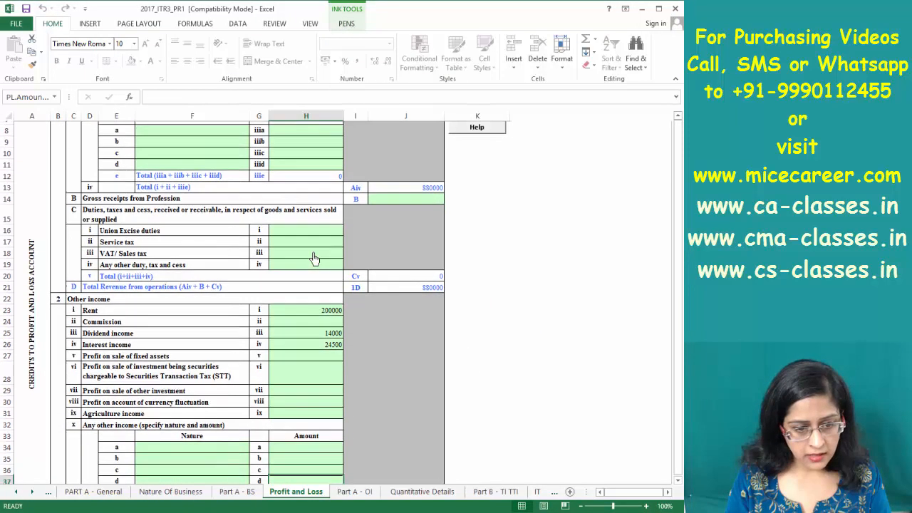
# Add other income of nature GIFT with an amount of 45000
pyautogui.press('Down')
pyautogui.press('Down')
pyautogui.press('Up')
pyautogui.press('Up')
pyautogui.press('Up')
pyautogui.press('Up')
pyautogui.press('Up')
pyautogui.press('Left')
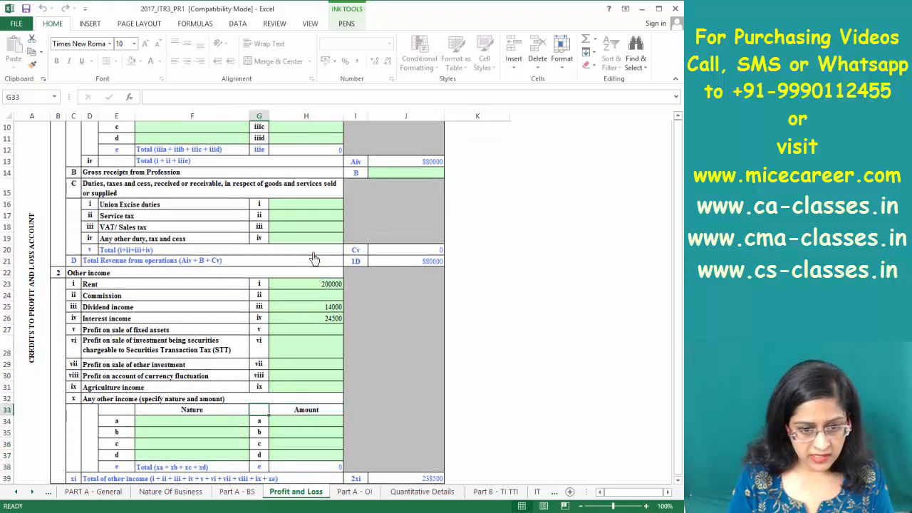
pyautogui.press('Left')
pyautogui.press('Down')
pyautogui.write('Gi')
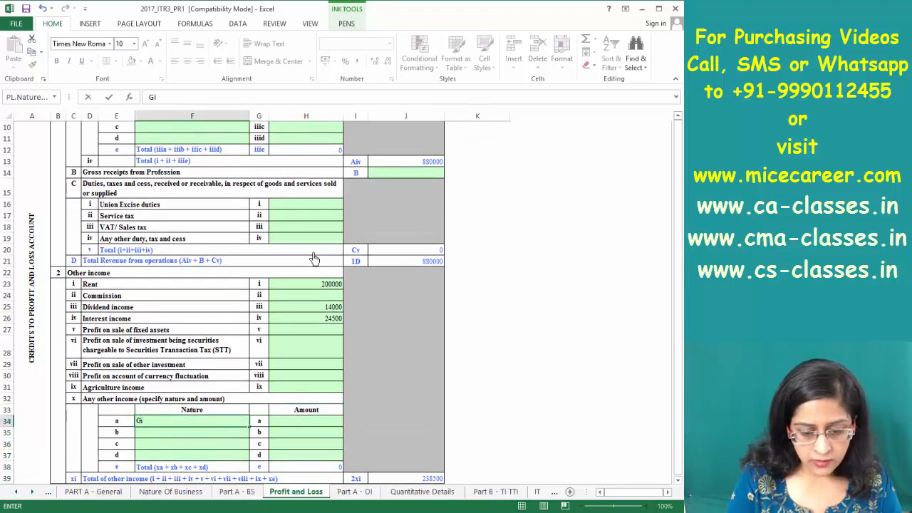
pyautogui.write('ft')
pyautogui.press('Tab')
pyautogui.write('45')
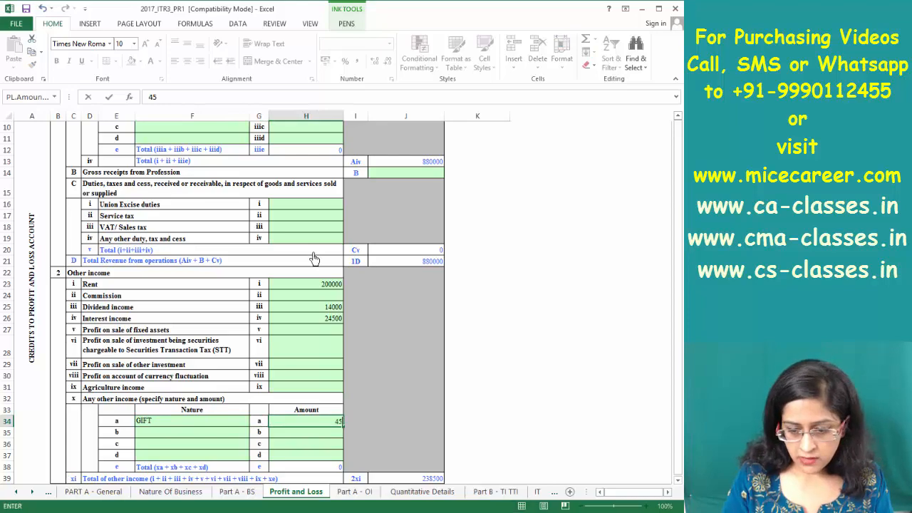
pyautogui.press('Return')
# Check that total credits of 1163500 match the reference workbook's 11,63,500 income total
pyautogui.press('pagedown')
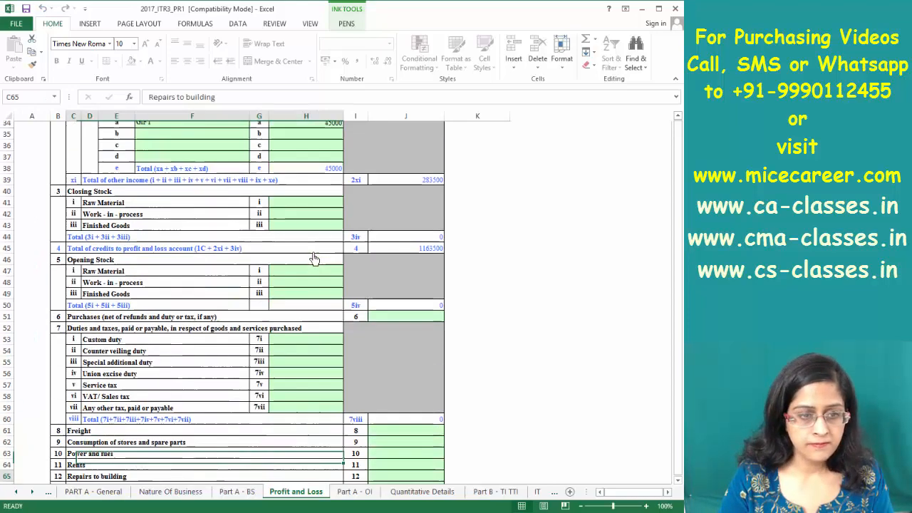
pyautogui.press('pageup')
pyautogui.press('pagedown')
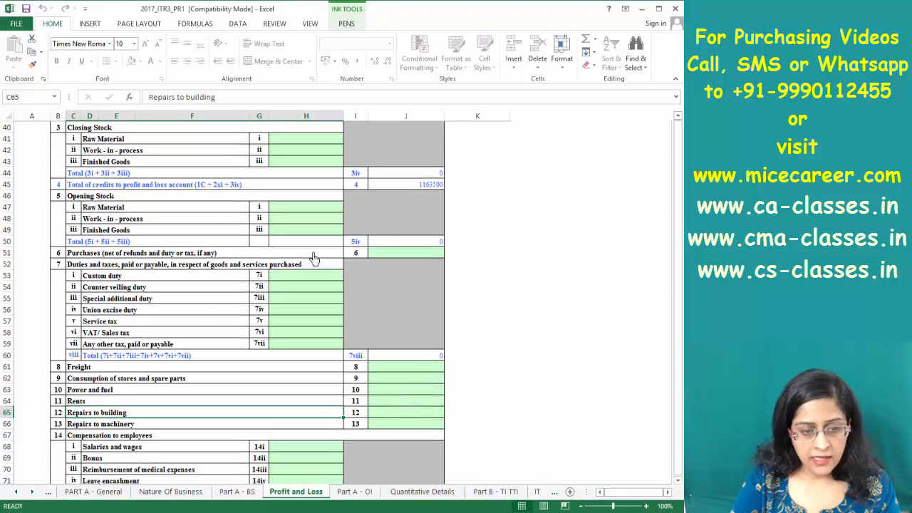
pyautogui.hotkey('alt', 'Tab')
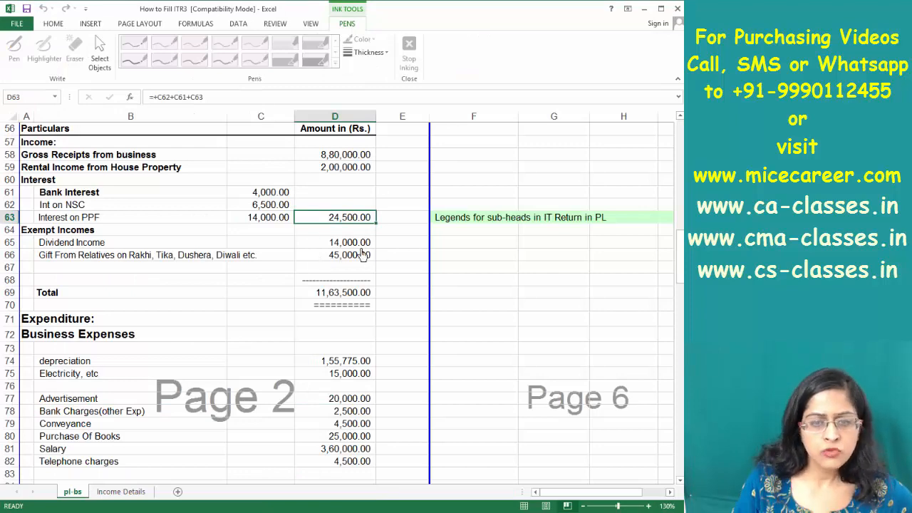
pyautogui.hotkey('alt', 'Tab')
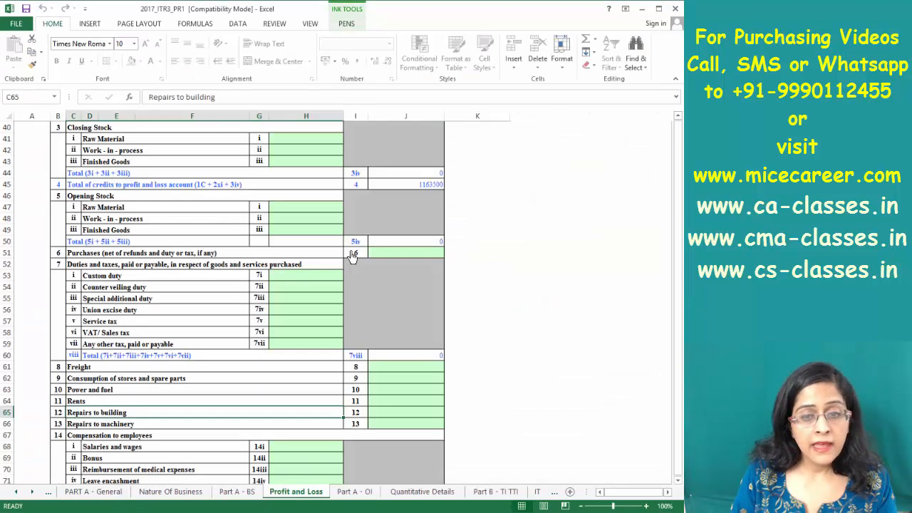
pyautogui.click(433, 186)
pyautogui.hotkey('alt', 'Tab')
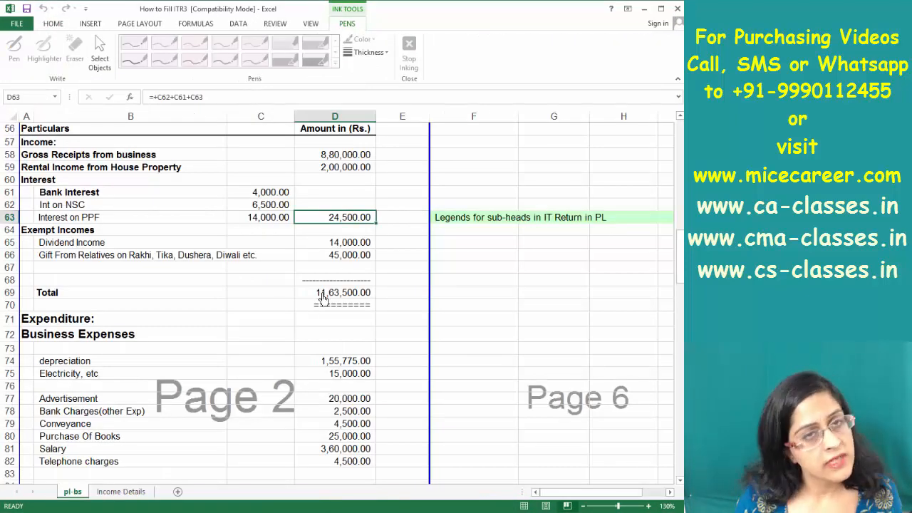
pyautogui.press('Down')
pyautogui.press('Down')
pyautogui.press('Down')
pyautogui.press('Down')
pyautogui.press('Down')
pyautogui.press('Down')
pyautogui.press('Down')
pyautogui.press('Down')
pyautogui.press('Down')
pyautogui.press('Down')
pyautogui.press('Down')
pyautogui.press('Down')
pyautogui.press('Down')
pyautogui.press('Down')
pyautogui.press('Down')
pyautogui.press('Down')
pyautogui.press('Down')
pyautogui.press('Down')
pyautogui.press('Down')
pyautogui.press('Down')
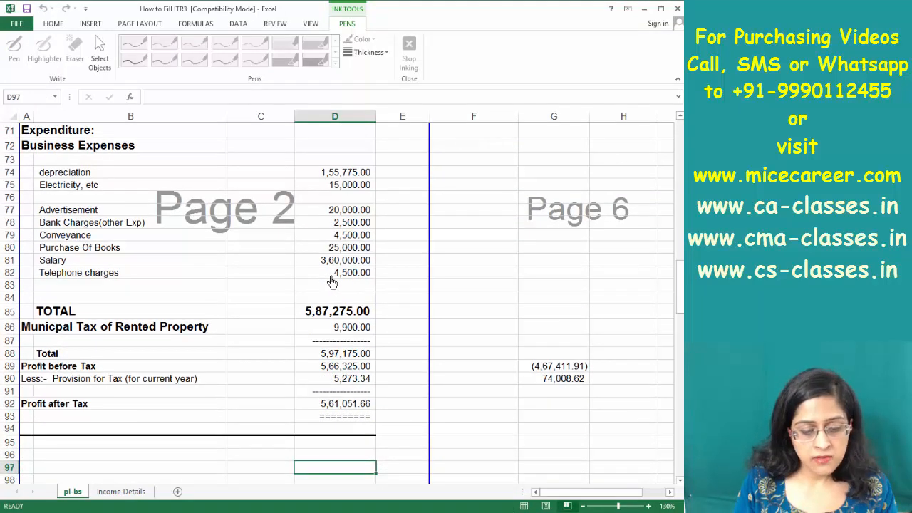
pyautogui.hotkey('alt', 'Tab')
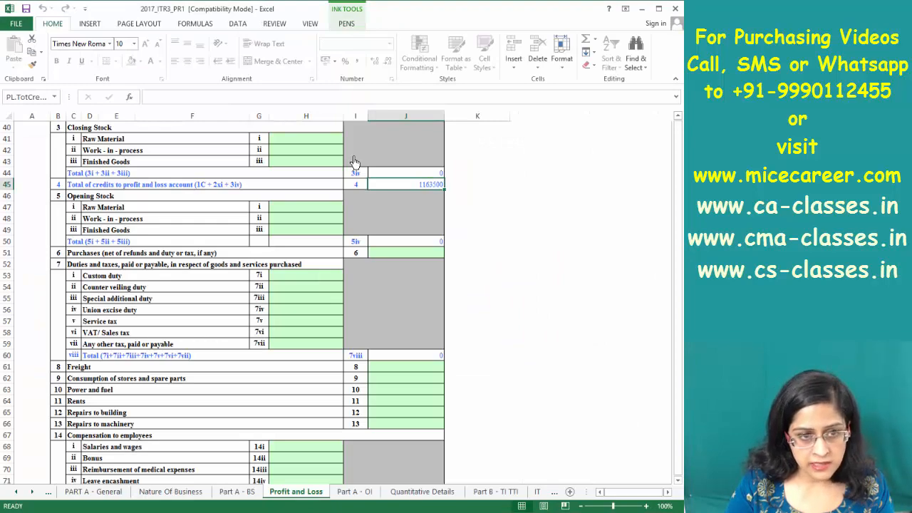
pyautogui.press('pagedown')
pyautogui.press('pagedown')
pyautogui.press('pagedown')
pyautogui.press('pagedown')
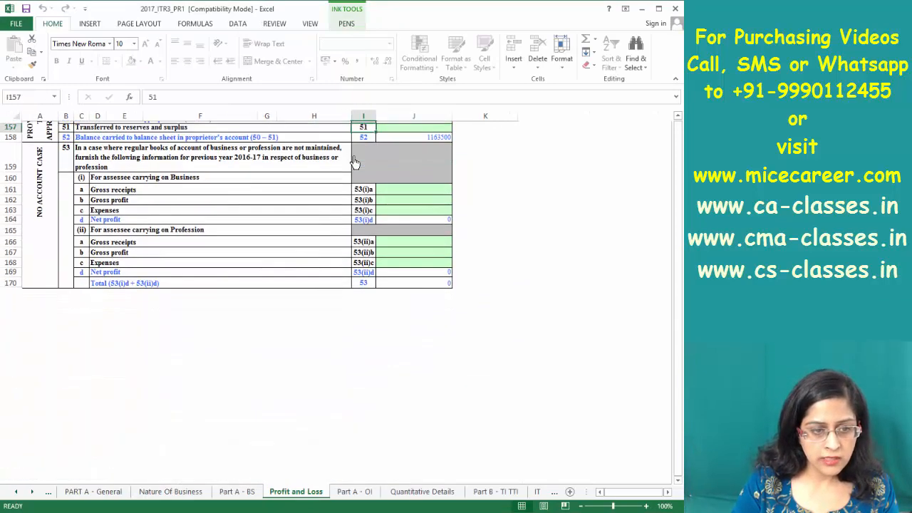
pyautogui.press('pageup')
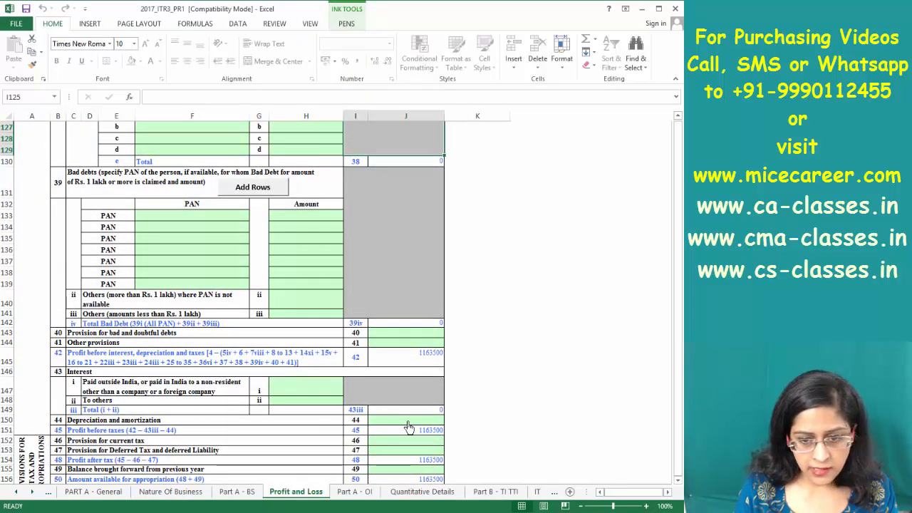
# Enter Depreciation and amortization of 155775
pyautogui.hotkey('alt', 'Tab')
pyautogui.hotkey('alt', 'Tab')
pyautogui.click(408, 418)
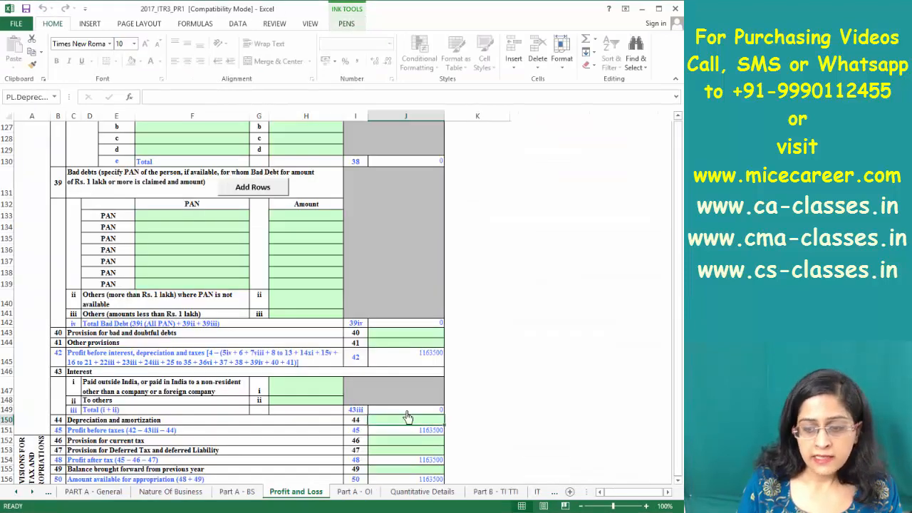
pyautogui.write('155775')
pyautogui.press('Return')
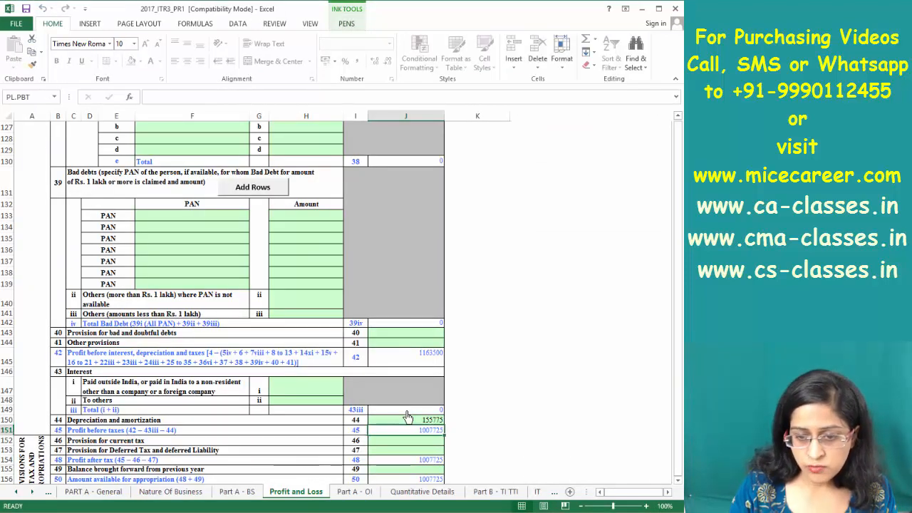
# Review the expense rows and select the Power and fuel amount cell J63
pyautogui.hotkey('alt', 'Tab')
pyautogui.hotkey('alt', 'Tab')
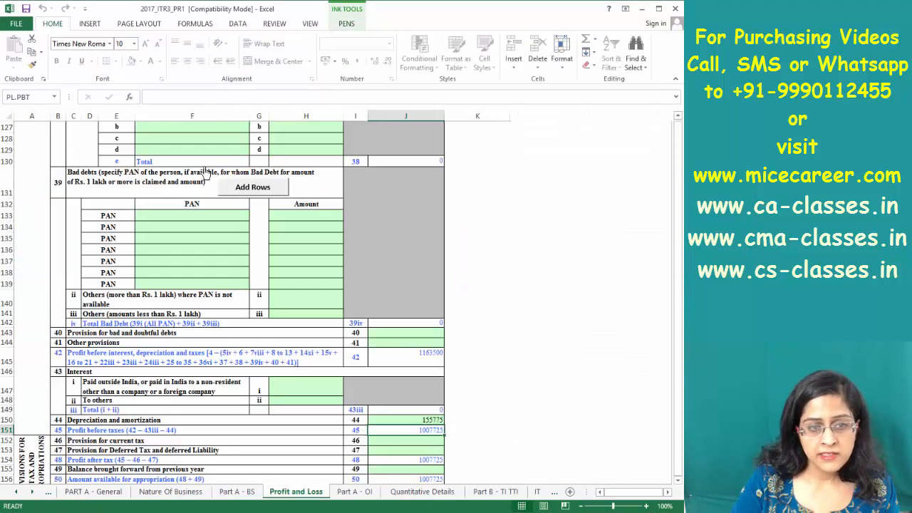
pyautogui.scroll(9, 206, 172)
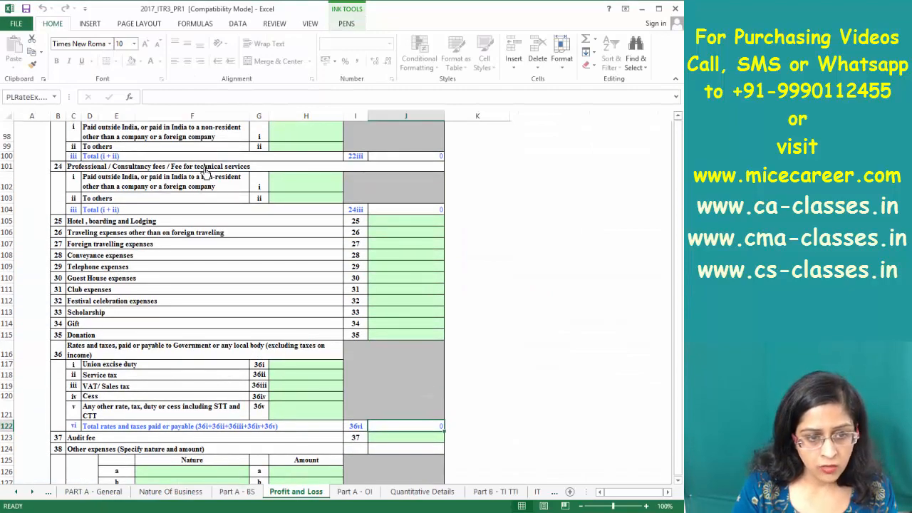
pyautogui.scroll(9, 205, 171)
pyautogui.press('pageup')
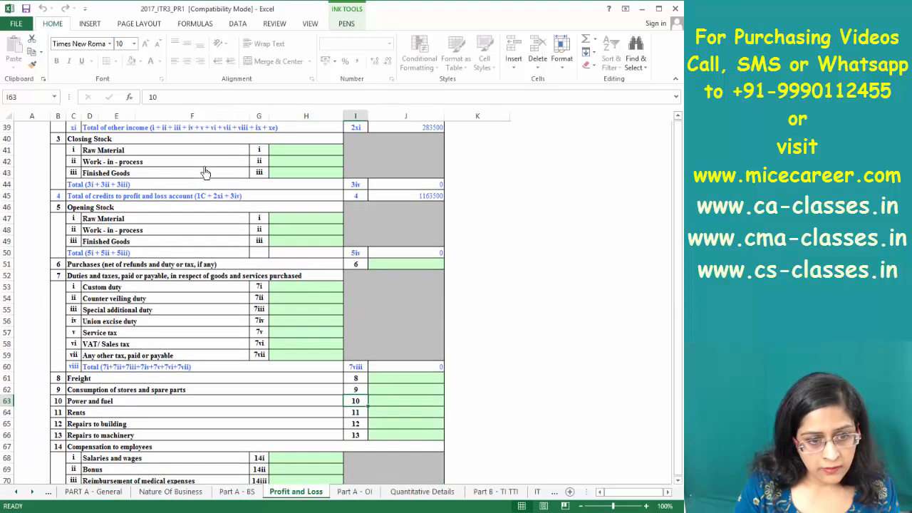
pyautogui.press('pagedown')
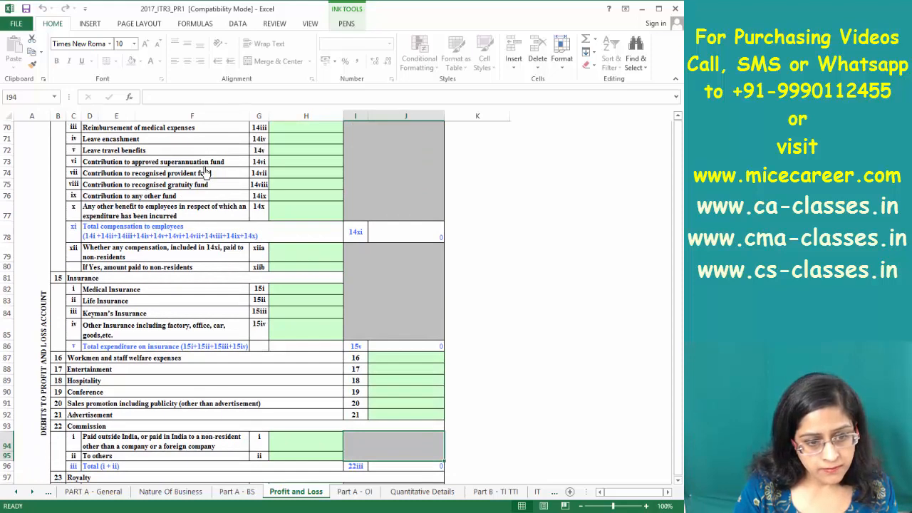
pyautogui.press('pagedown')
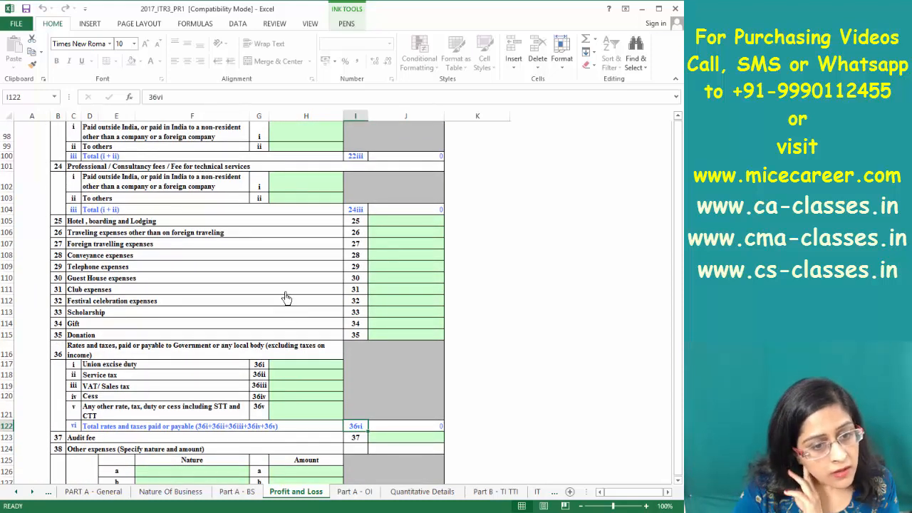
pyautogui.press('pagedown')
pyautogui.press('pageup')
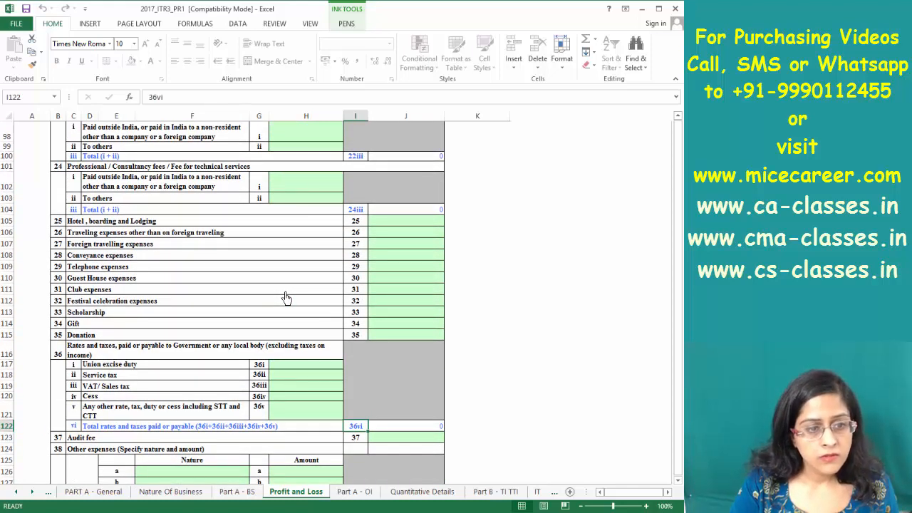
pyautogui.press('pageup')
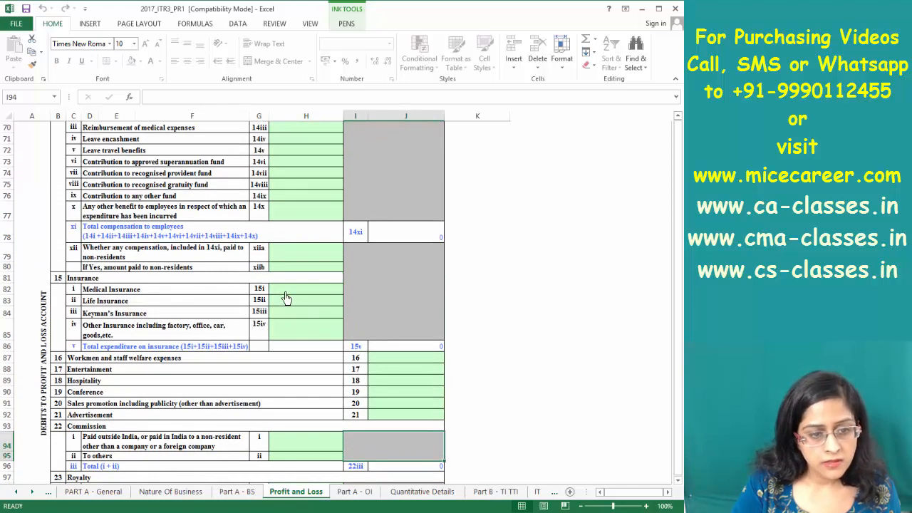
pyautogui.press('pageup')
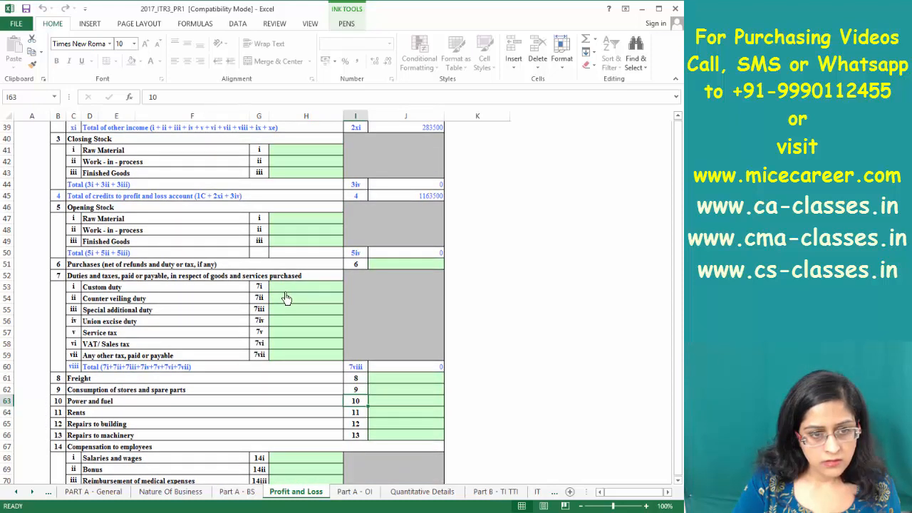
pyautogui.click(390, 405)
pyautogui.hotkey('alt', 'Tab')
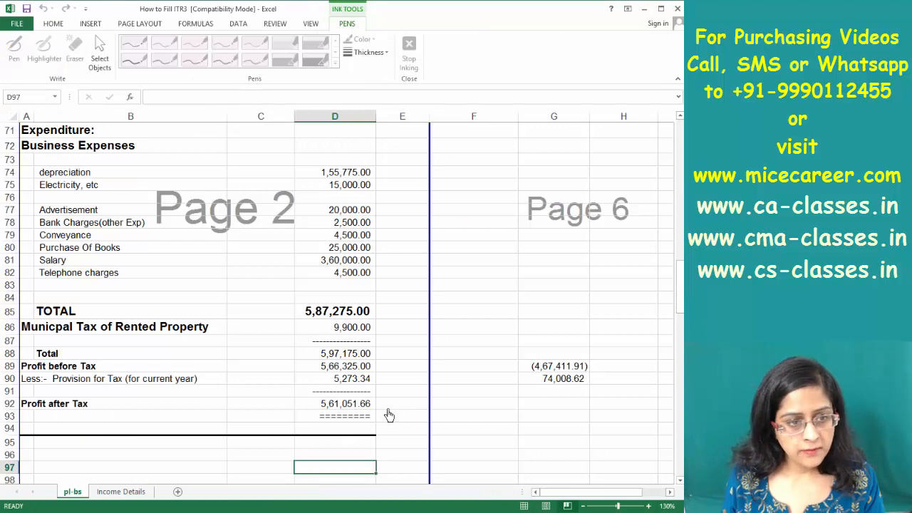
# Enter Power and fuel of 15000 in J63
pyautogui.hotkey('alt', 'Tab')
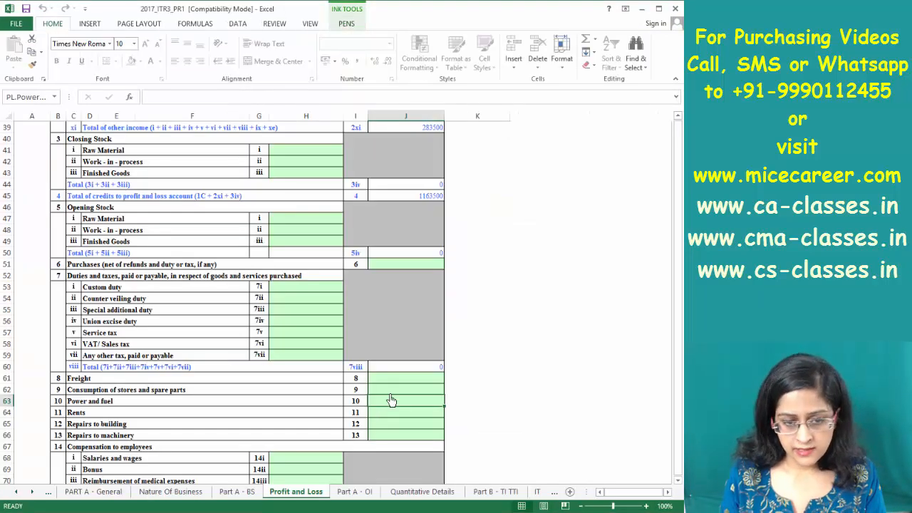
pyautogui.write('15,')
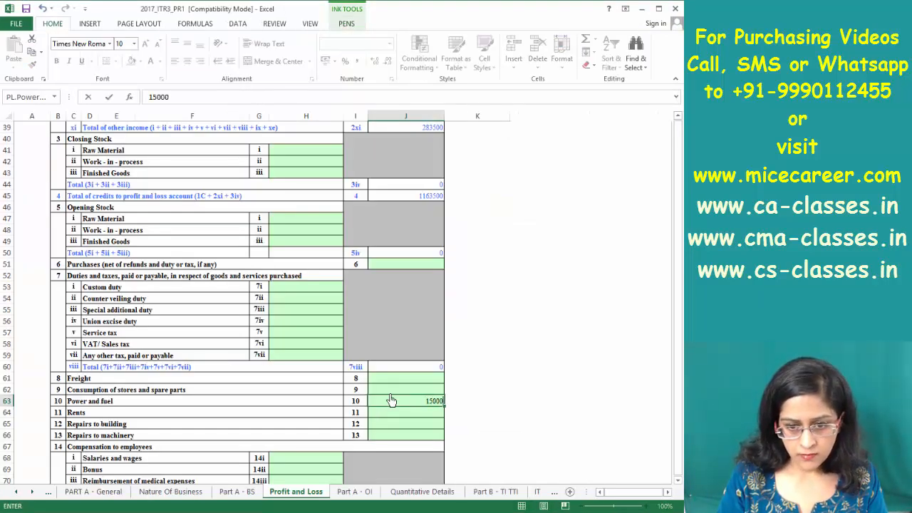
pyautogui.write('000')
pyautogui.press('Return')
pyautogui.hotkey('alt', 'Tab')
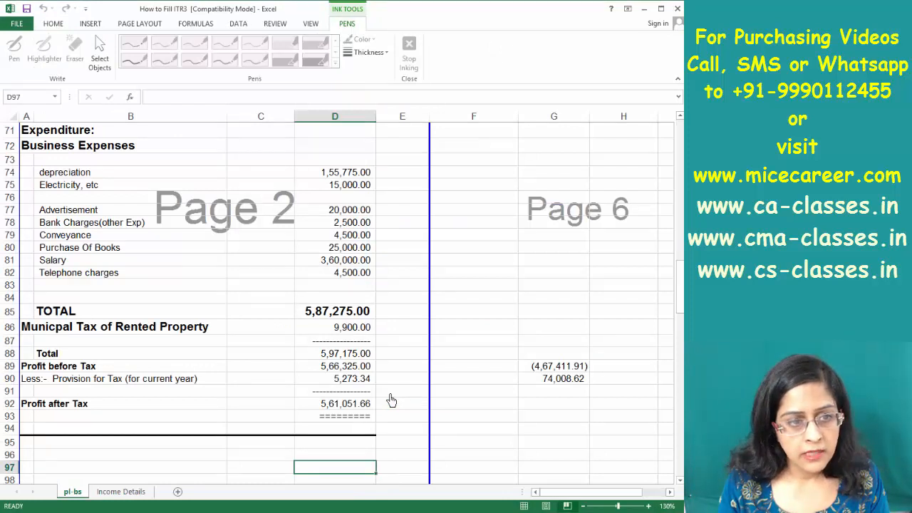
pyautogui.hotkey('alt', 'Tab')
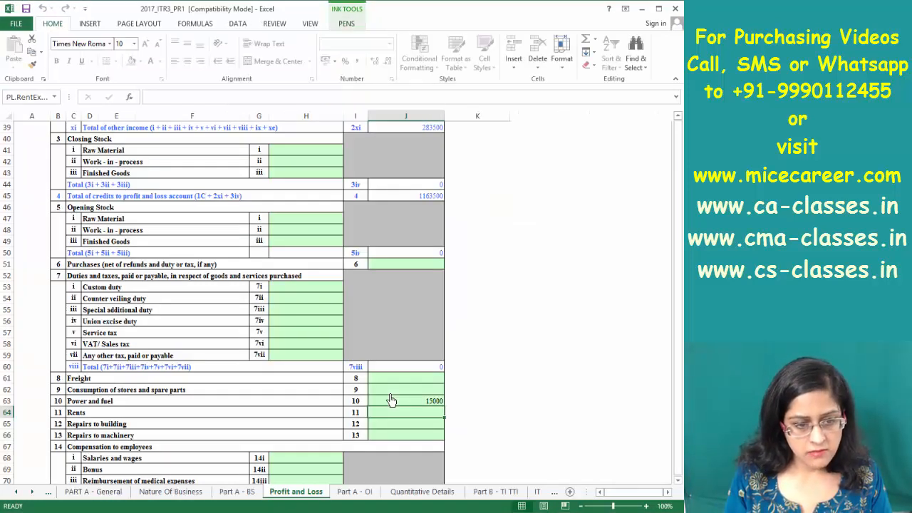
# Enter Advertisement of 20000 in J92 after checking the reference figure
pyautogui.press('Down')
pyautogui.press('Down')
pyautogui.press('Down')
pyautogui.press('Down')
pyautogui.press('Down')
pyautogui.press('Down')
pyautogui.press('Down')
pyautogui.press('Down')
pyautogui.press('Down')
pyautogui.press('Down')
pyautogui.press('Down')
pyautogui.press('Down')
pyautogui.press('Down')
pyautogui.press('Down')
pyautogui.press('Down')
pyautogui.press('Down')
pyautogui.press('Down')
pyautogui.press('Down')
pyautogui.press('Down')
pyautogui.press('Down')
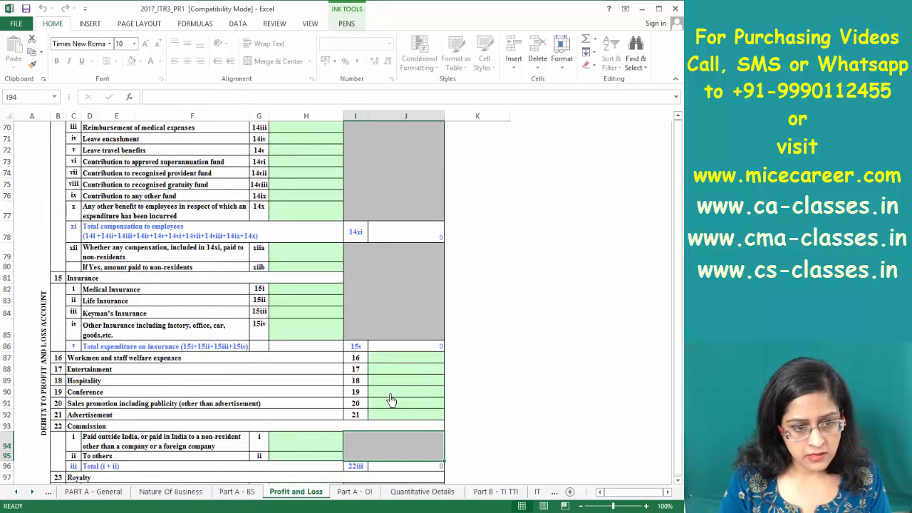
pyautogui.click(390, 416)
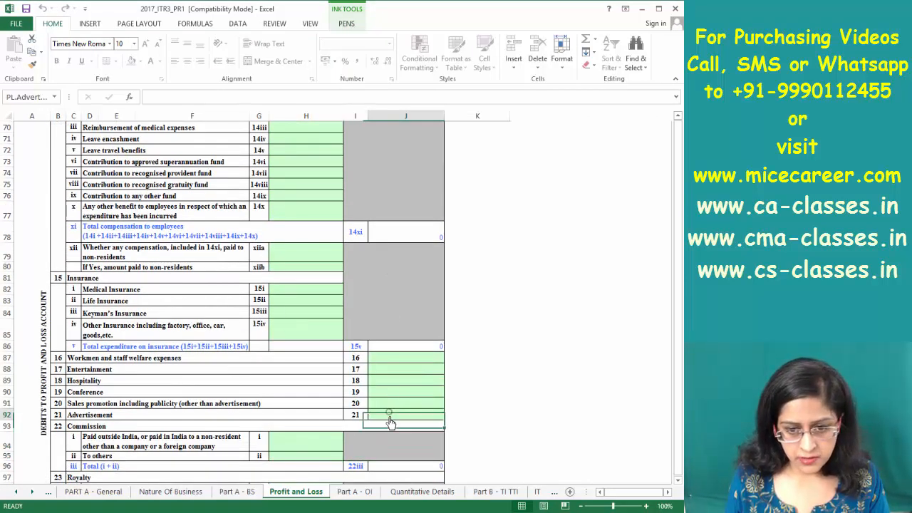
pyautogui.hotkey('alt', 'Tab')
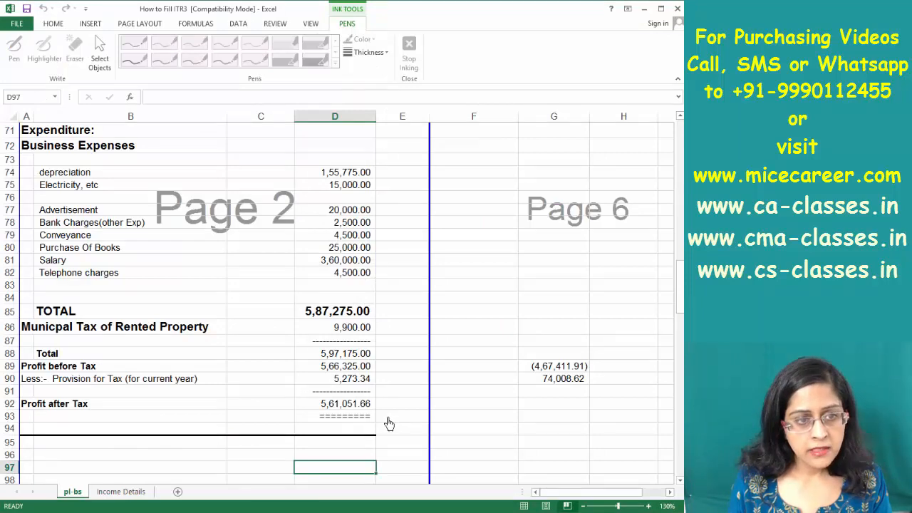
pyautogui.hotkey('alt', 'Tab')
pyautogui.write('20')
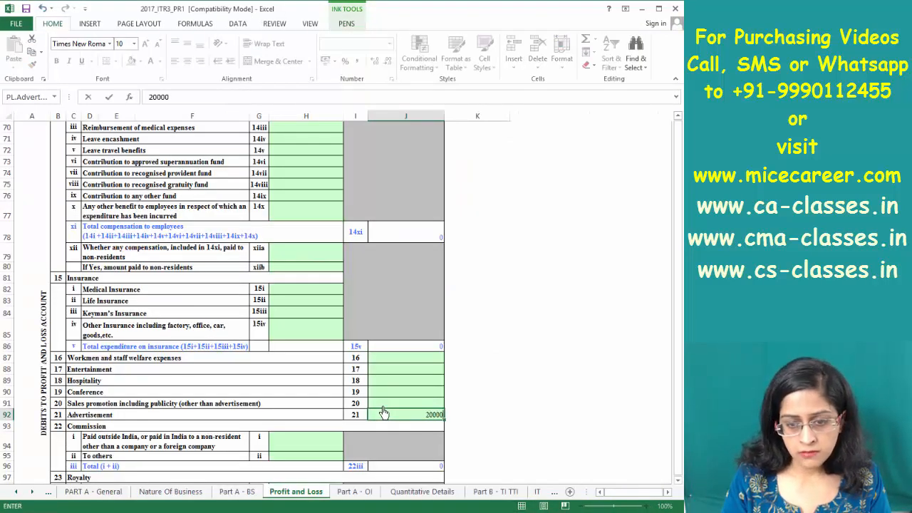
pyautogui.press('Return')
pyautogui.hotkey('alt', 'Tab')
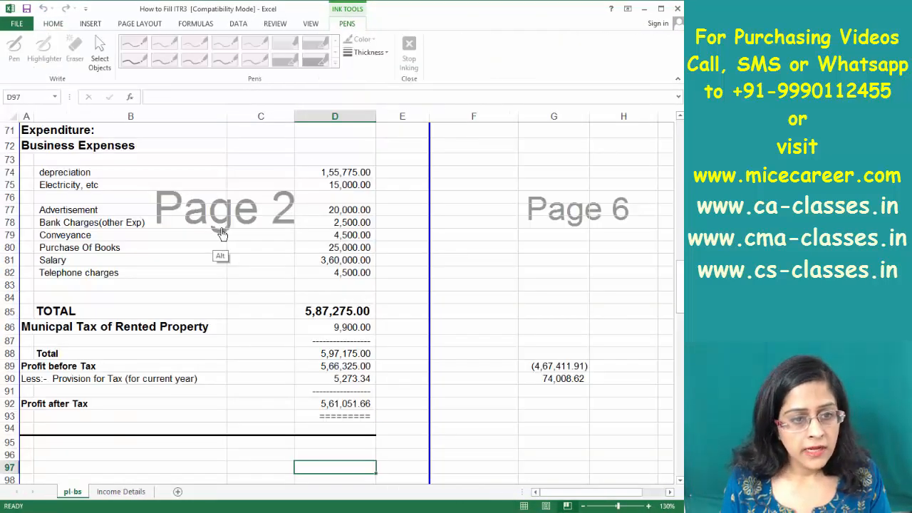
pyautogui.hotkey('alt', 'Tab')
pyautogui.press('pagedown')
pyautogui.press('pagedown')
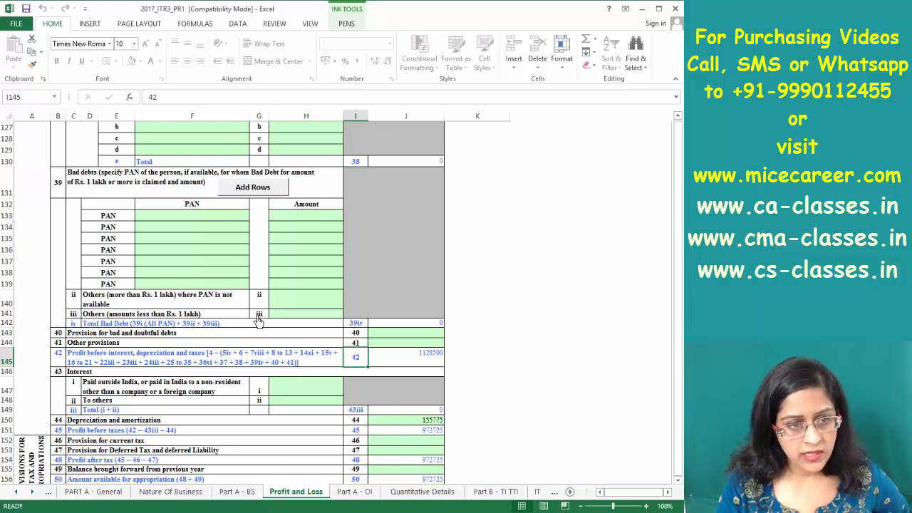
# Under Other expenses, add BANK CHARGES with an amount of 2500
pyautogui.hotkey('ctrl', 'Down')
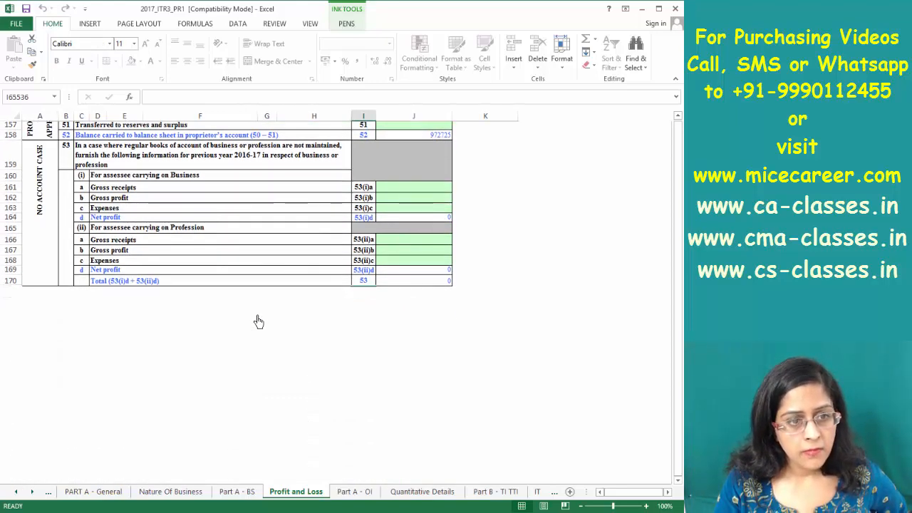
pyautogui.press('pageup')
pyautogui.press('pageup')
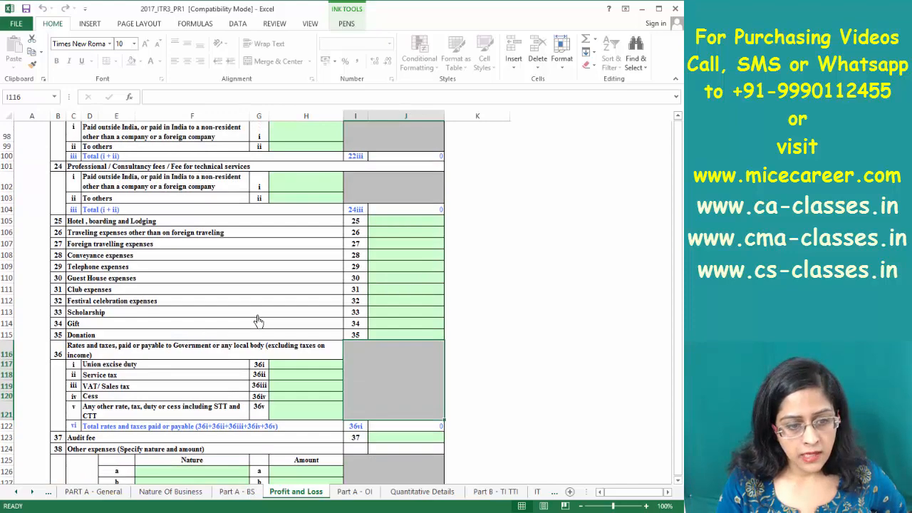
pyautogui.press('pagedown')
pyautogui.click(172, 144)
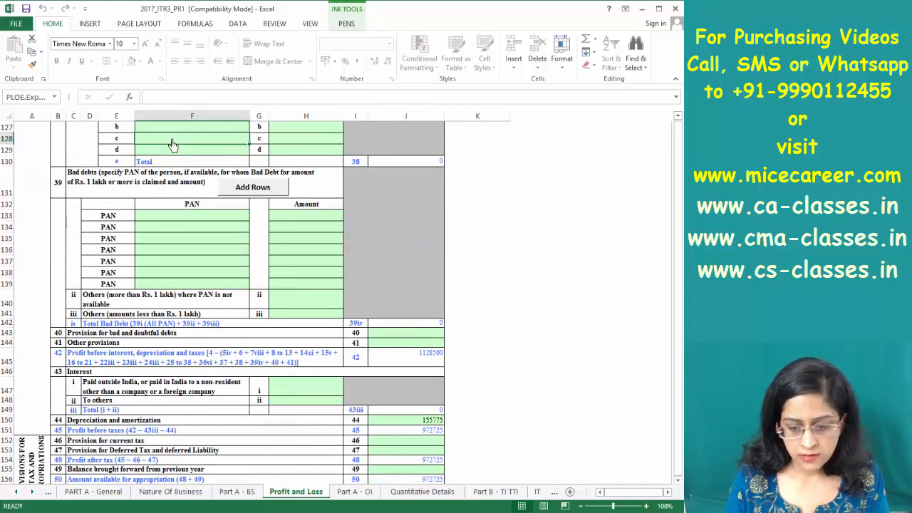
pyautogui.press('Up')
pyautogui.press('Up')
pyautogui.press('Up')
pyautogui.press('Up')
pyautogui.press('Up')
pyautogui.press('Up')
pyautogui.press('Up')
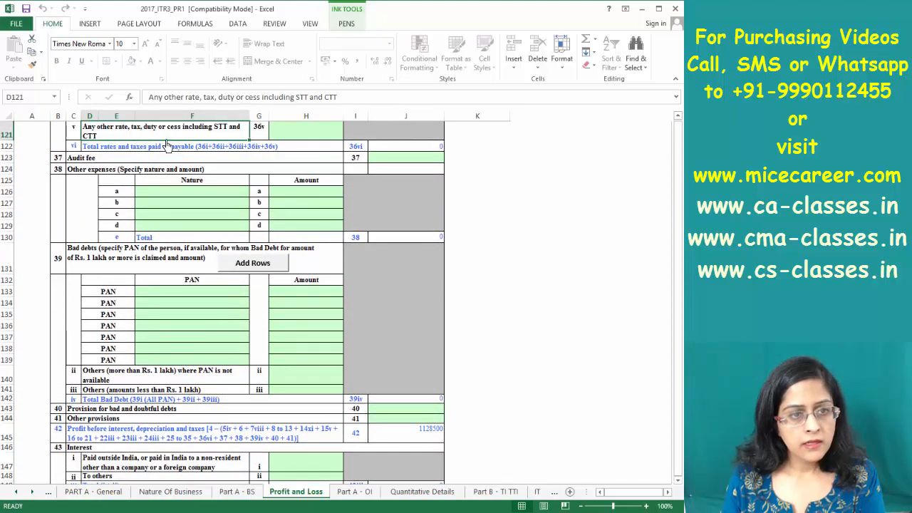
pyautogui.press('Down')
pyautogui.press('Down')
pyautogui.press('Down')
pyautogui.press('Down')
pyautogui.press('Down')
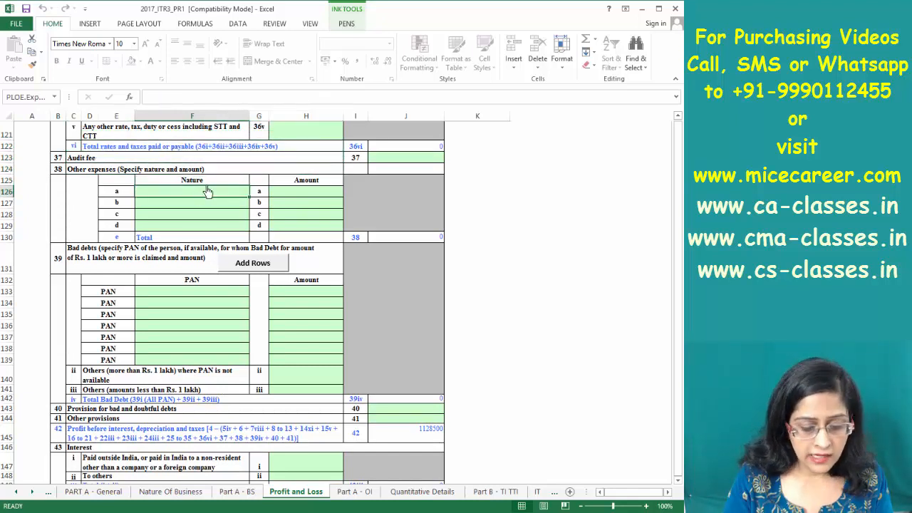
pyautogui.write('Bank Charges')
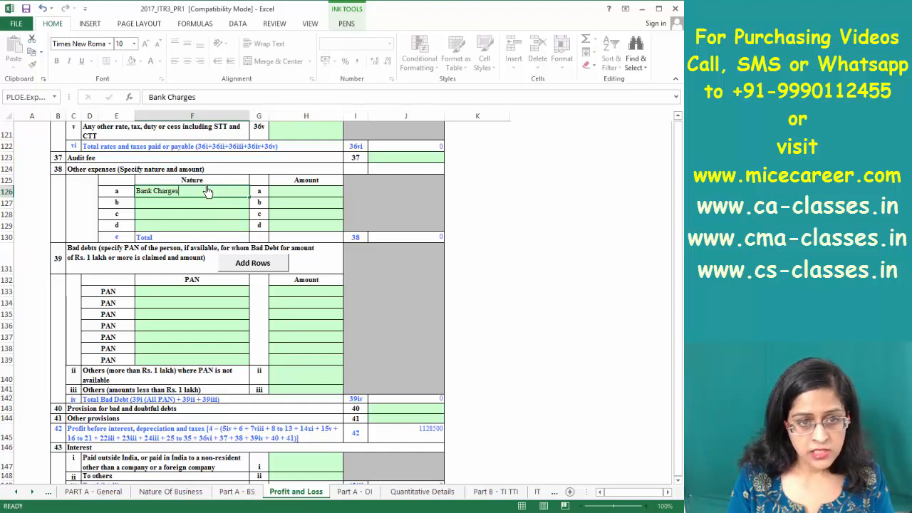
pyautogui.press('Tab')
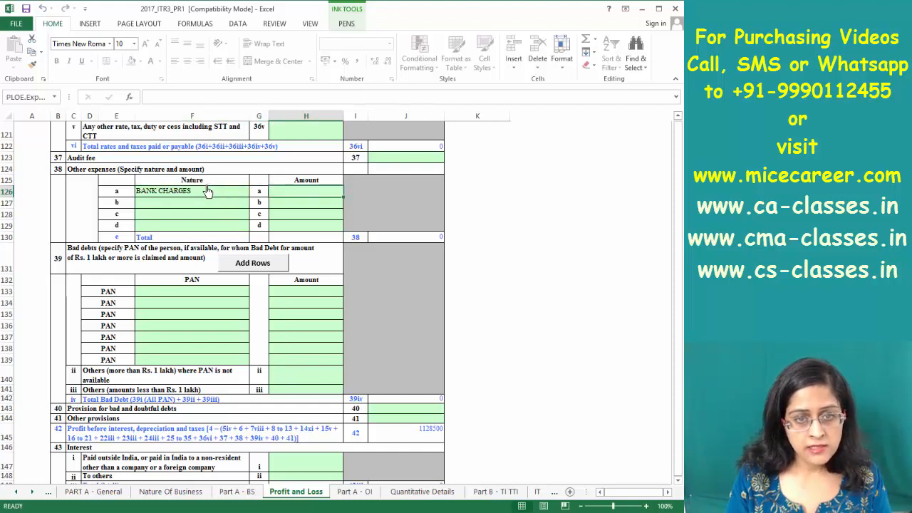
pyautogui.hotkey('alt', 'Tab')
pyautogui.hotkey('alt', 'Tab')
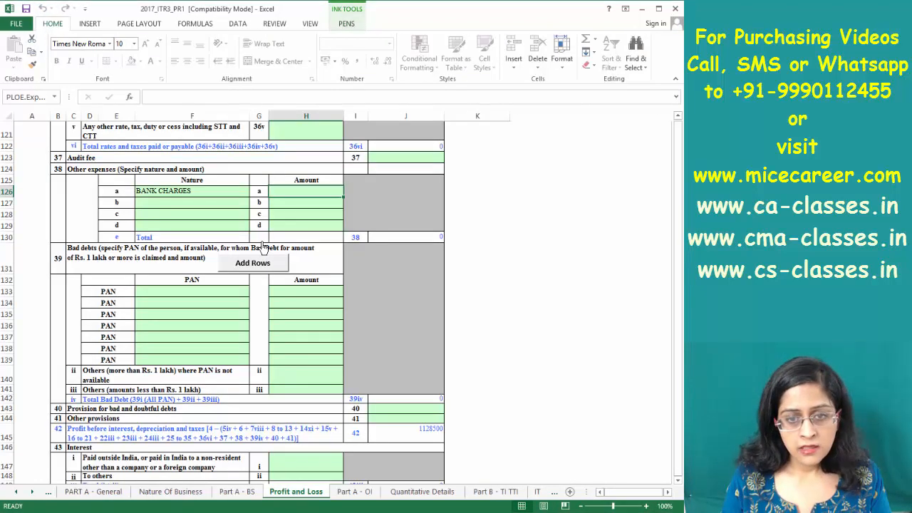
pyautogui.write('2,')
pyautogui.write('500')
pyautogui.press('Return')
pyautogui.hotkey('alt', 'Tab')
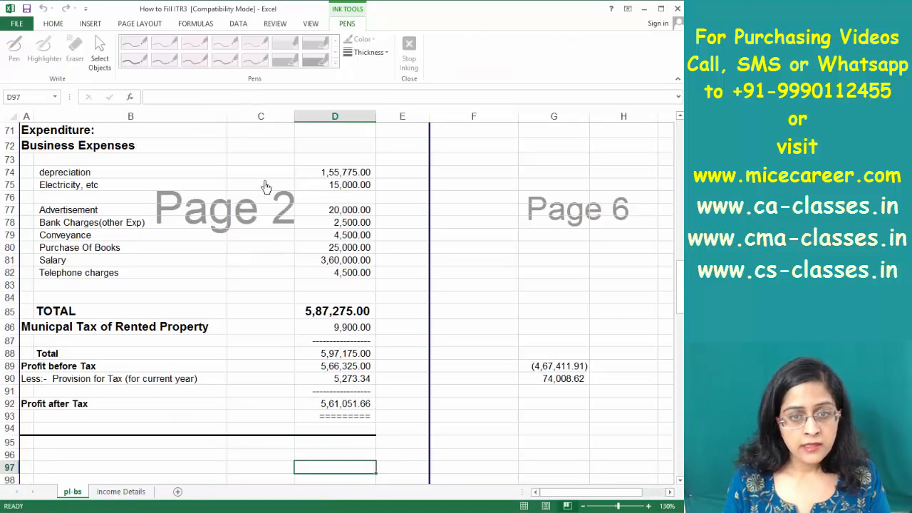
pyautogui.click(79, 241)
pyautogui.hotkey('alt', 'Tab')
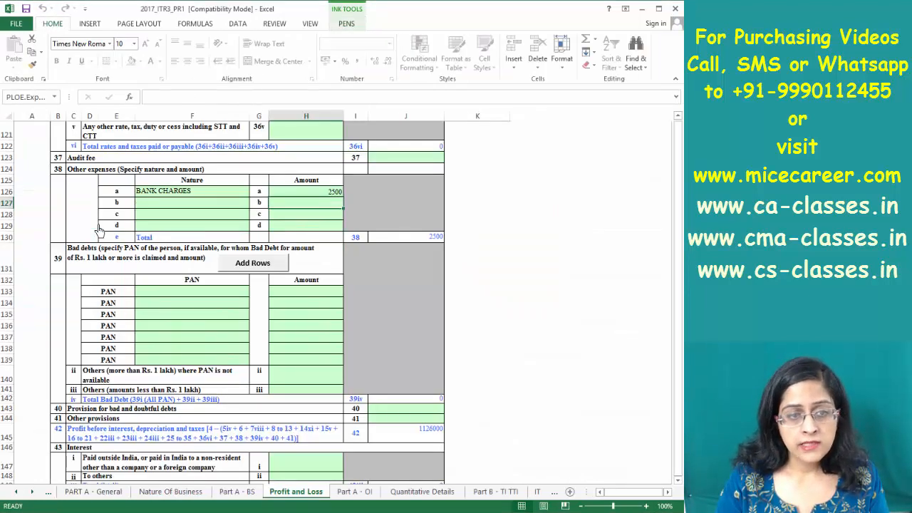
# Enter Conveyance expenses of 4500
pyautogui.scroll(10, 100, 229)
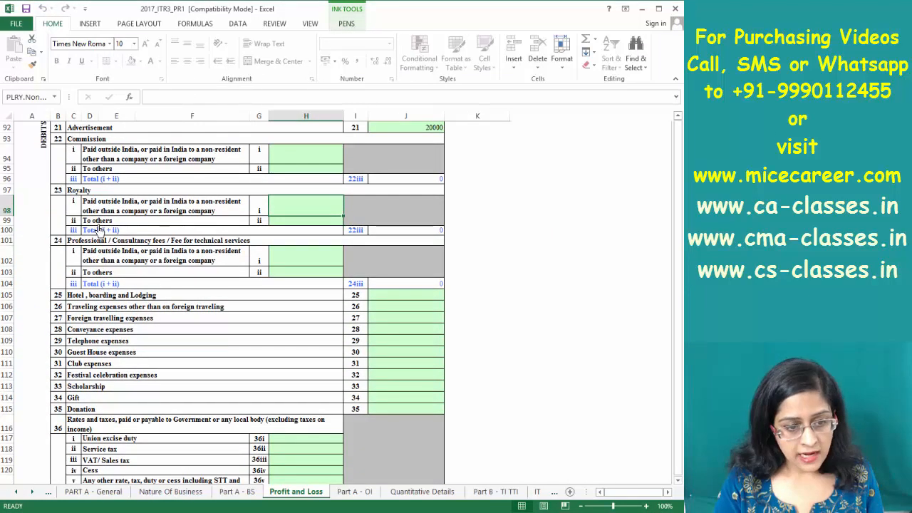
pyautogui.click(396, 331)
pyautogui.write('4500')
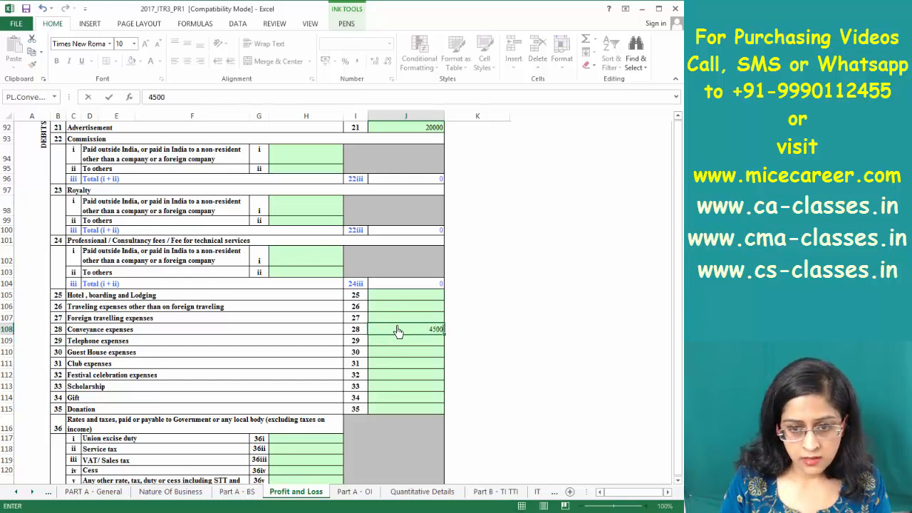
pyautogui.press('Return')
# Enter Telephone expenses of 4500, matching the reference telephone charges
pyautogui.hotkey('alt', 'Tab')
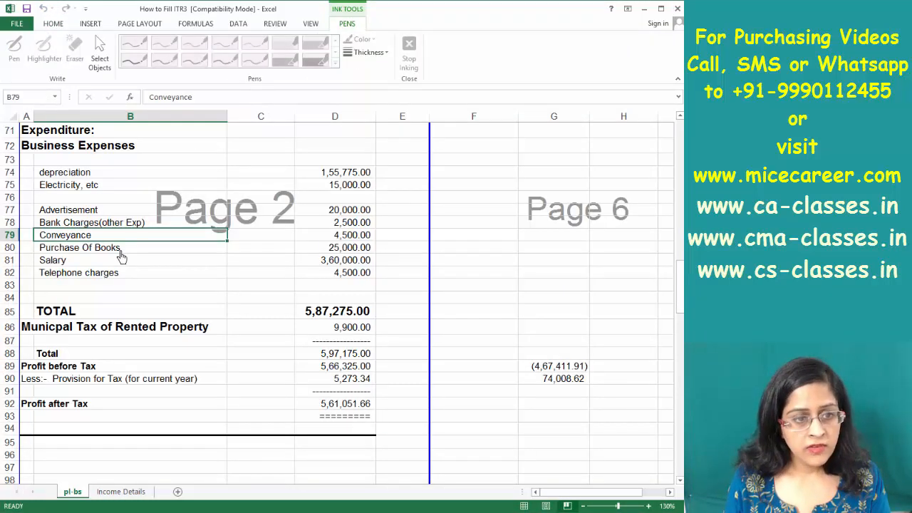
pyautogui.click(362, 277)
pyautogui.hotkey('alt', 'Tab')
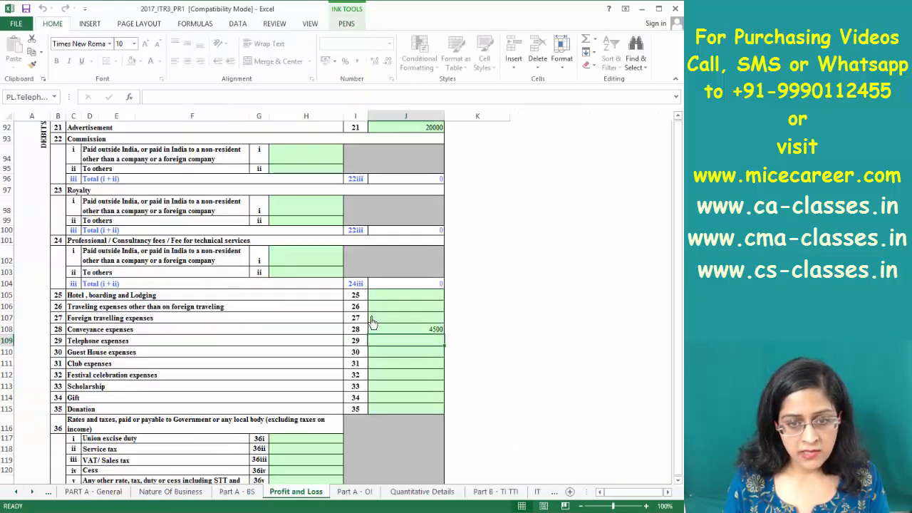
pyautogui.write('4500')
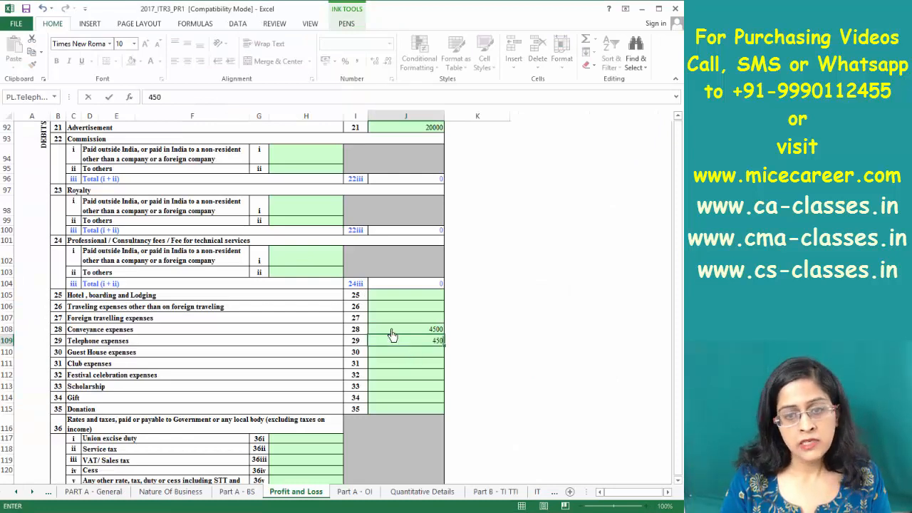
pyautogui.press('Return')
pyautogui.hotkey('alt', 'Tab')
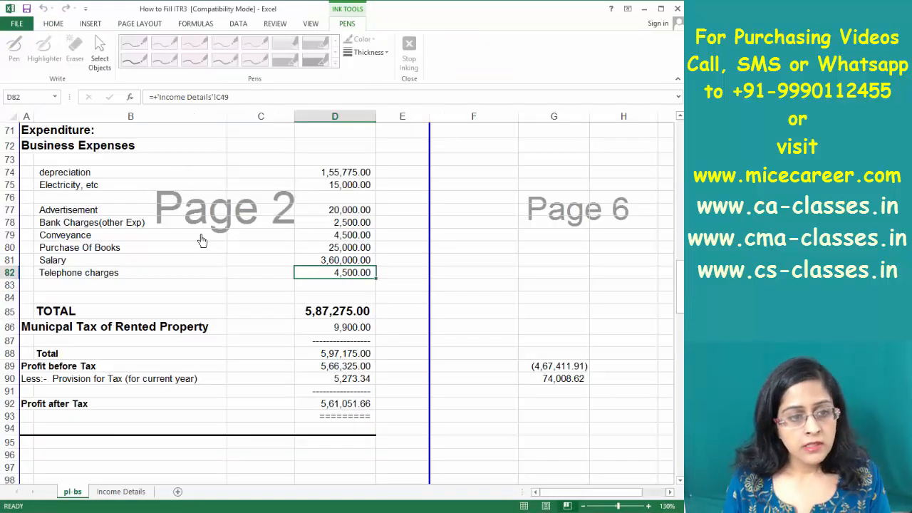
# Rename the Purchase Of Books label in B80 to Purchases
pyautogui.click(138, 251)
pyautogui.doubleClick(140, 251)
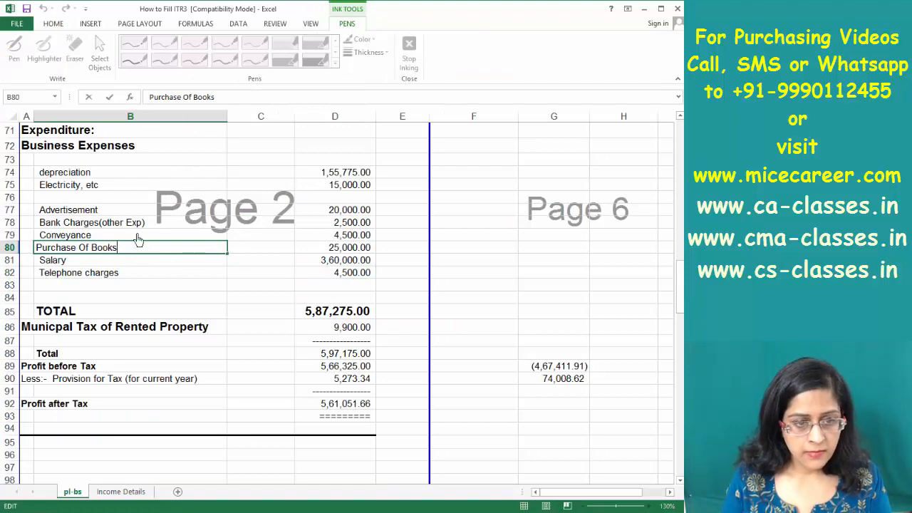
pyautogui.press('BackSpace')
pyautogui.press('BackSpace')
pyautogui.press('BackSpace')
pyautogui.press('BackSpace')
pyautogui.press('BackSpace')
pyautogui.press('BackSpace')
pyautogui.press('BackSpace')
pyautogui.press('BackSpace')
pyautogui.write('es')
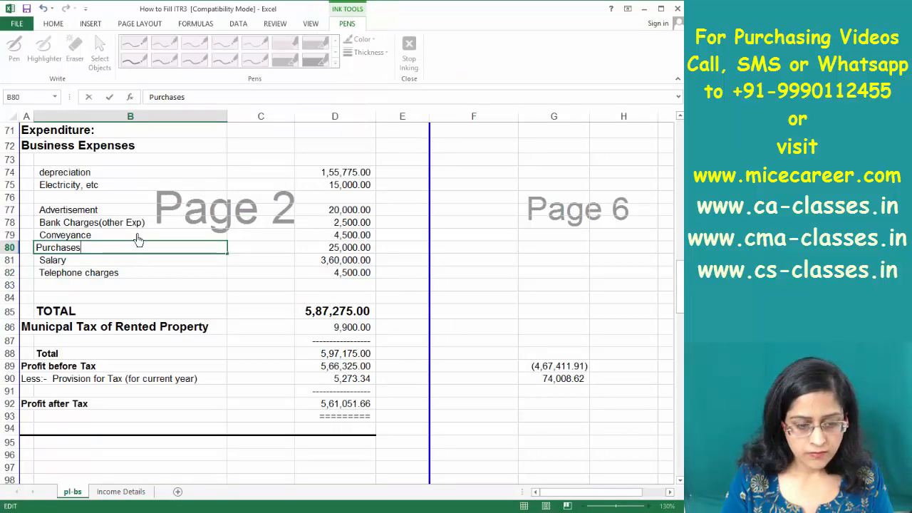
pyautogui.press('Return')
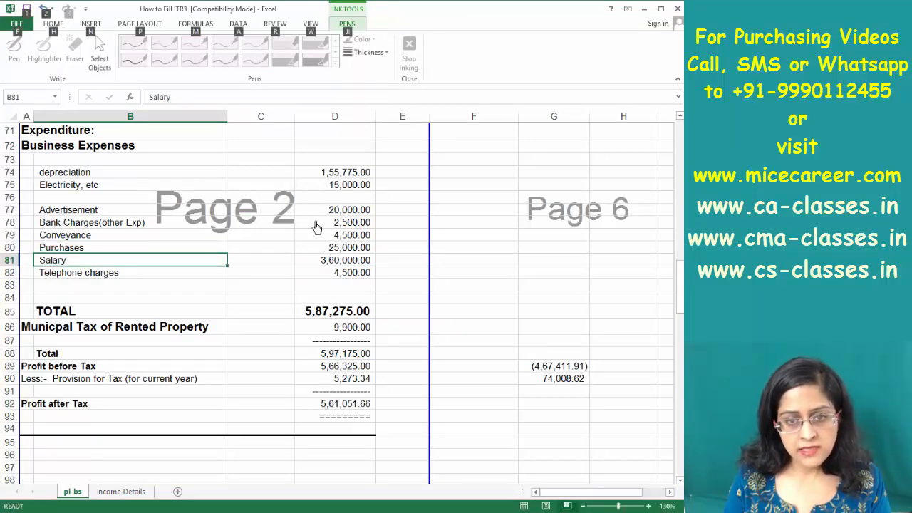
# Enter Purchases of 25000 in J51 of the ITR-3 form
pyautogui.hotkey('alt', 'Tab')
pyautogui.press('Up')
pyautogui.press('Up')
pyautogui.press('Up')
pyautogui.press('Up')
pyautogui.press('Up')
pyautogui.press('Up')
pyautogui.press('Up')
pyautogui.press('Up')
pyautogui.press('Up')
pyautogui.press('Up')
pyautogui.press('Up')
pyautogui.press('Up')
pyautogui.press('Up')
pyautogui.press('Up')
pyautogui.press('Up')
pyautogui.press('Up')
pyautogui.press('Up')
pyautogui.press('Up')
pyautogui.press('Up')
pyautogui.press('Up')
pyautogui.scroll(2, 316, 227)
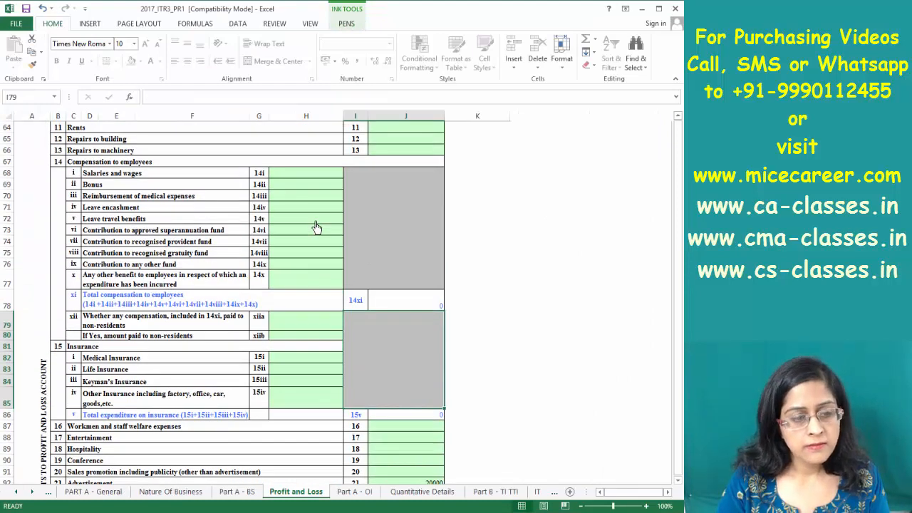
pyautogui.press('Up')
pyautogui.press('Up')
pyautogui.press('Up')
pyautogui.press('Up')
pyautogui.press('Up')
pyautogui.press('Up')
pyautogui.press('Up')
pyautogui.press('Up')
pyautogui.press('Up')
pyautogui.press('Up')
pyautogui.press('Up')
pyautogui.press('Up')
pyautogui.press('Up')
pyautogui.press('Up')
pyautogui.press('Up')
pyautogui.press('Up')
pyautogui.press('Up')
pyautogui.press('Up')
pyautogui.press('Up')
pyautogui.press('Up')
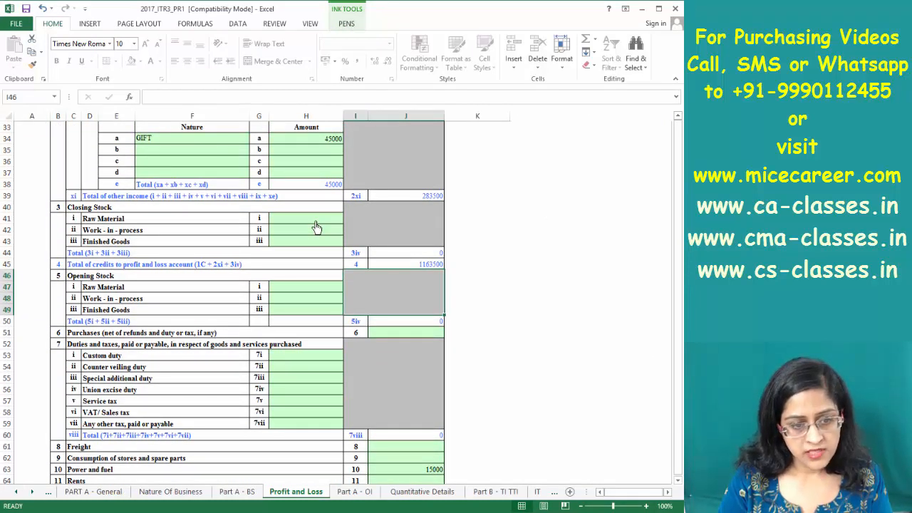
pyautogui.click(411, 336)
pyautogui.write('25000')
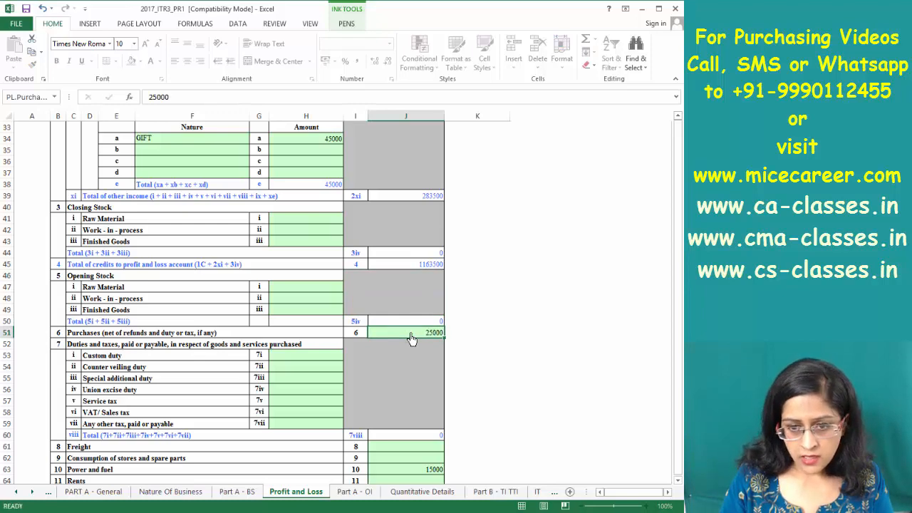
pyautogui.press('Return')
pyautogui.hotkey('alt', 'Tab')
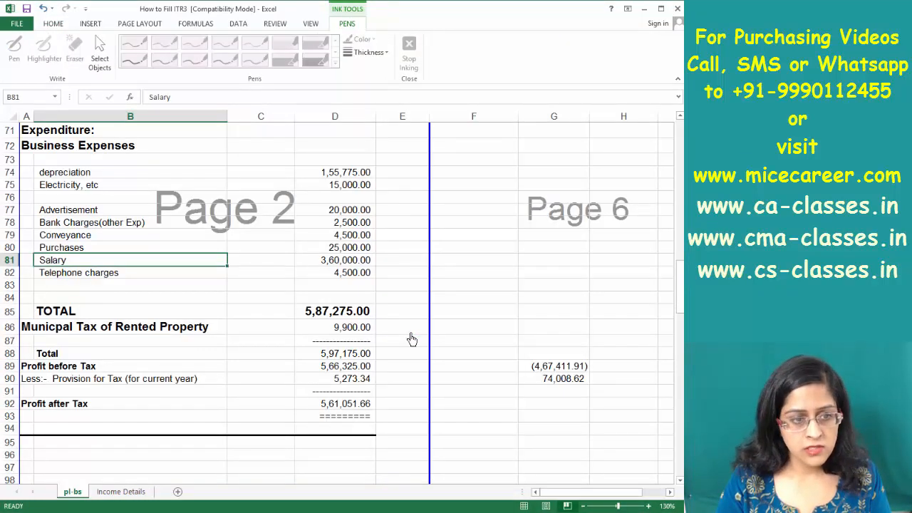
pyautogui.hotkey('alt', 'Tab')
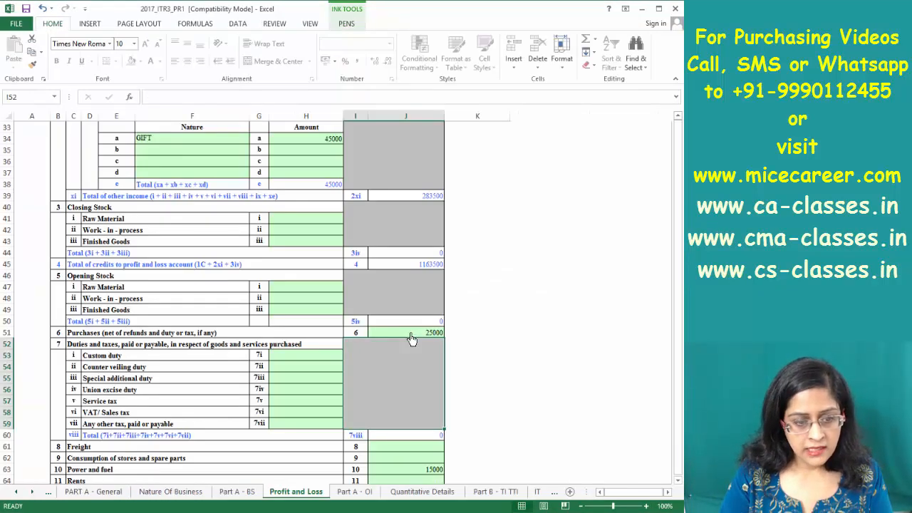
# Enter Salaries and wages of 360000 in H68
pyautogui.press('pagedown')
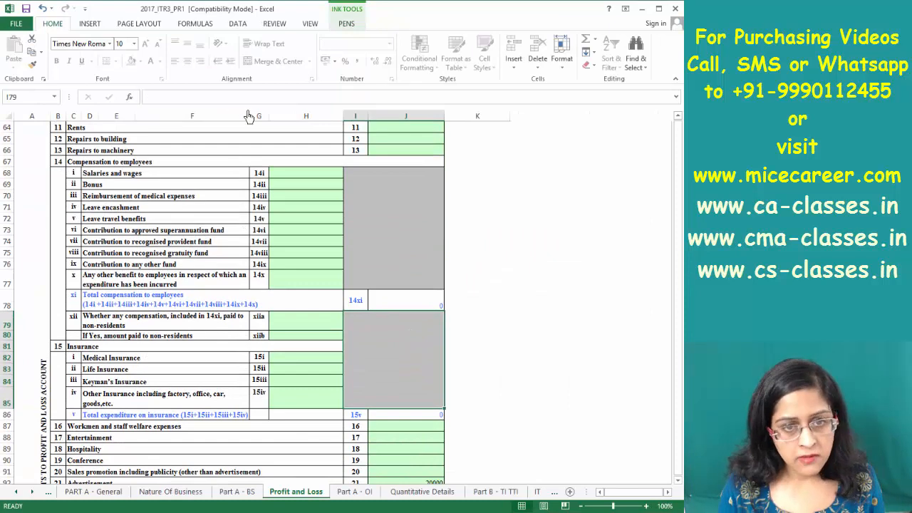
pyautogui.click(315, 176)
pyautogui.write('3600')
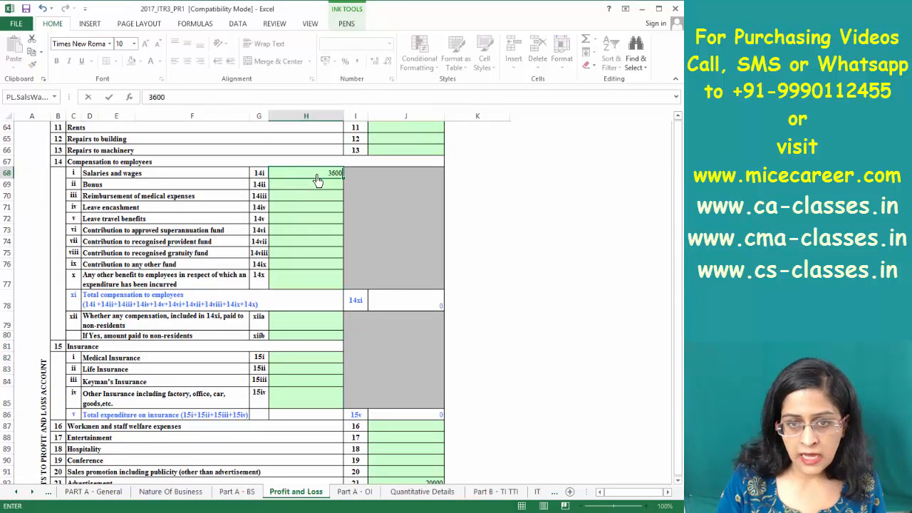
pyautogui.write('00')
pyautogui.press('Return')
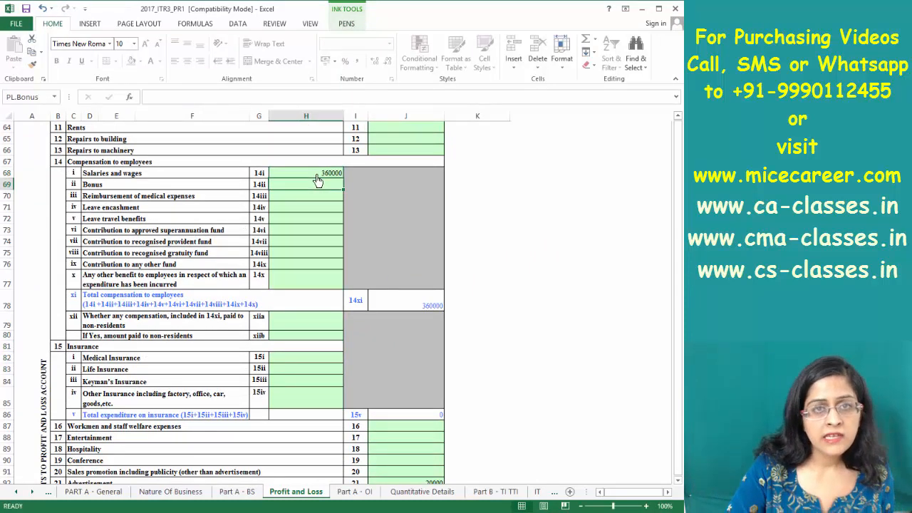
# Look up the municipal tax figure in D86 and navigate to the rates and taxes rows under item 36
pyautogui.press('pagedown')
pyautogui.press('pagedown')
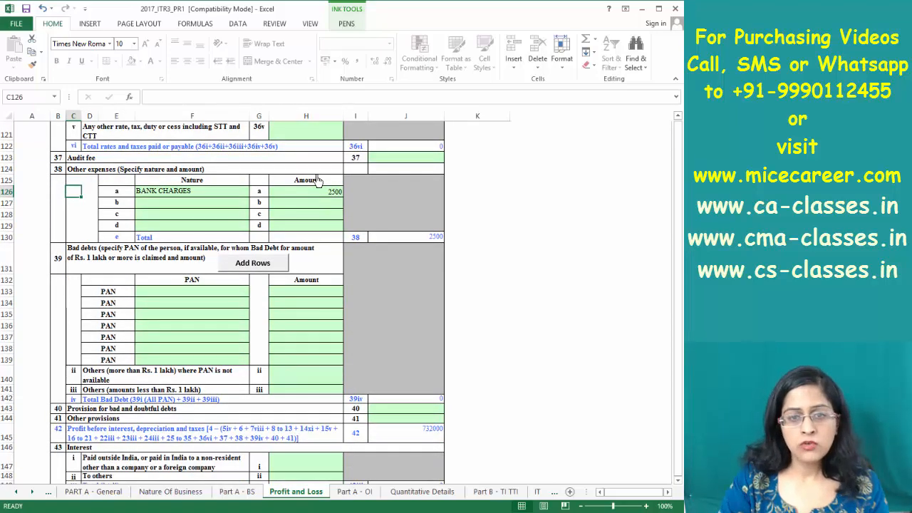
pyautogui.press('pagedown')
pyautogui.hotkey('alt', 'Tab')
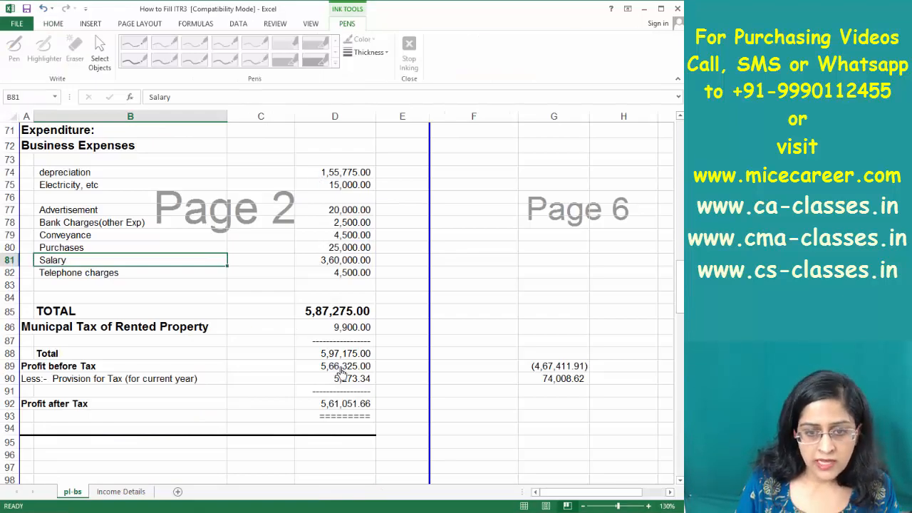
pyautogui.click(349, 329)
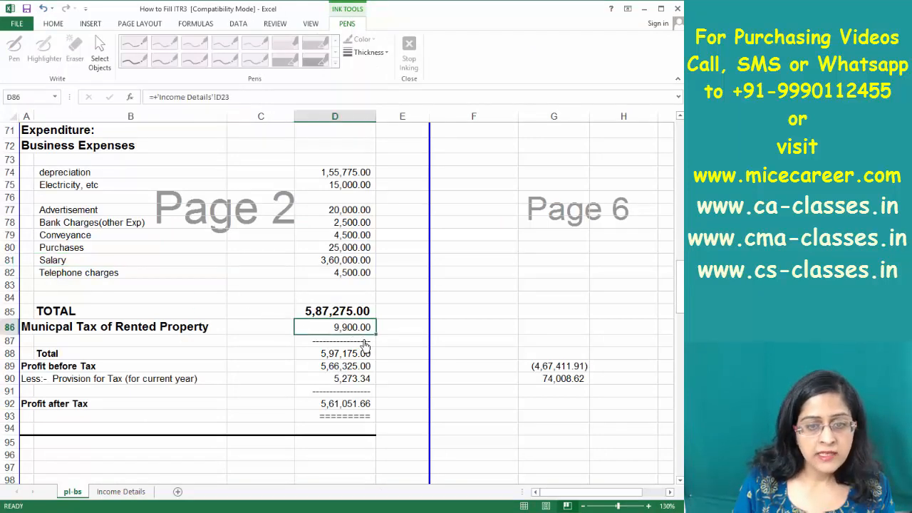
pyautogui.hotkey('alt', 'Tab')
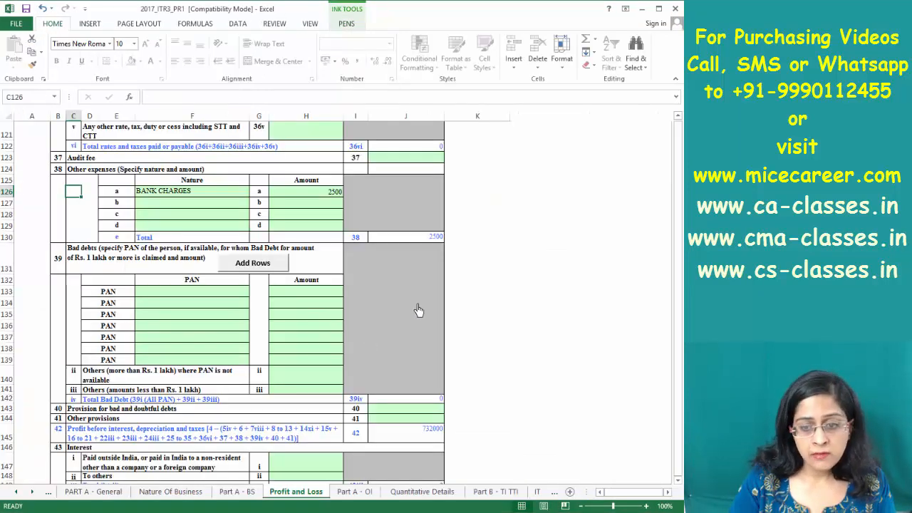
pyautogui.scroll(-9, 419, 310)
pyautogui.scroll(9, 419, 310)
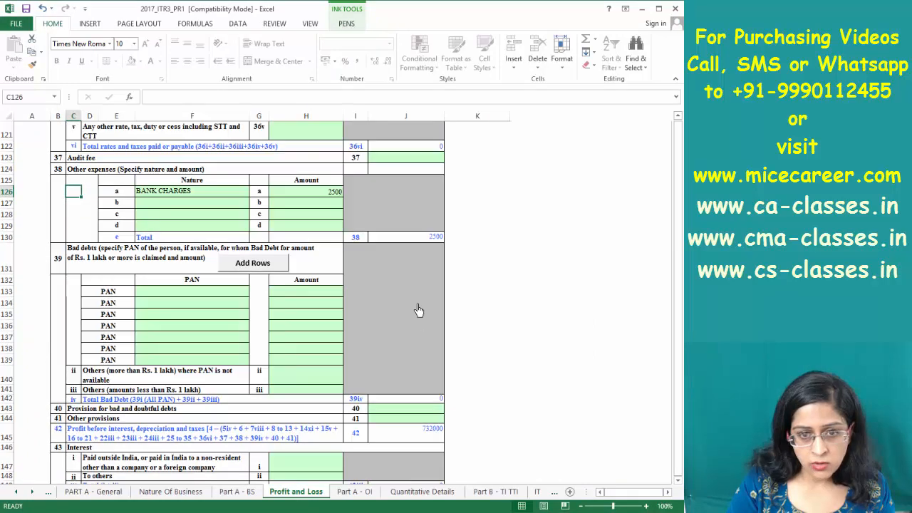
pyautogui.press('pageup')
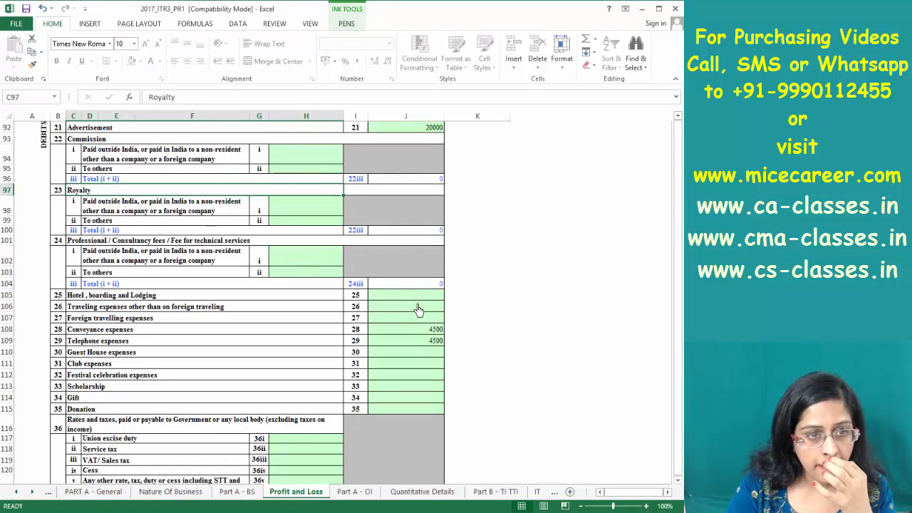
pyautogui.press('pageup')
pyautogui.press('pagedown')
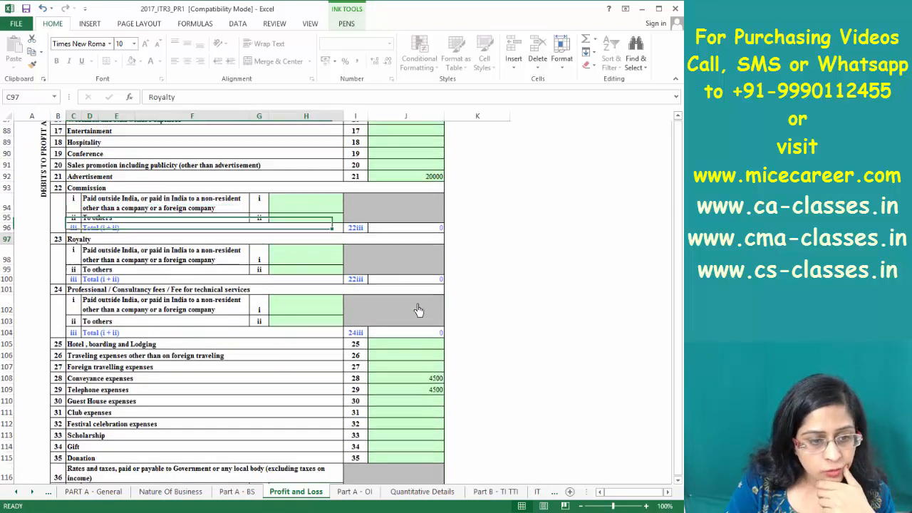
pyautogui.press('pagedown')
pyautogui.press('pageup')
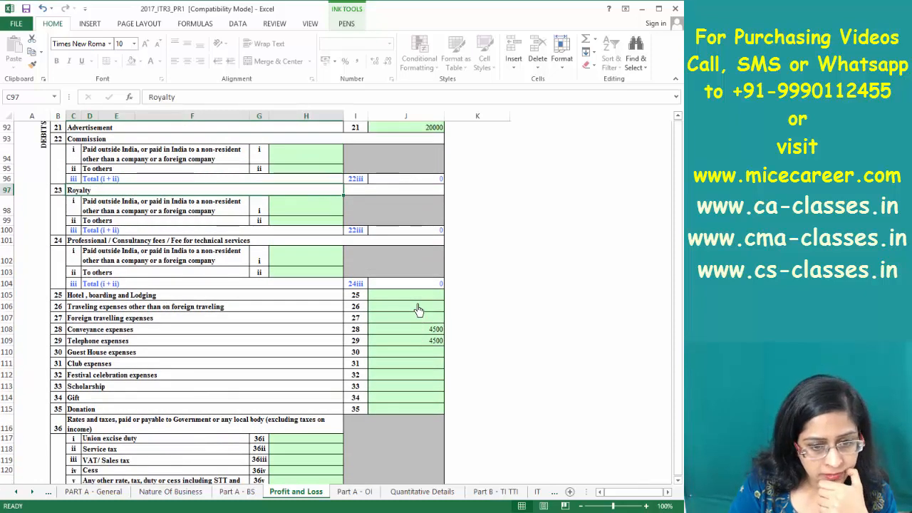
pyautogui.click(259, 460)
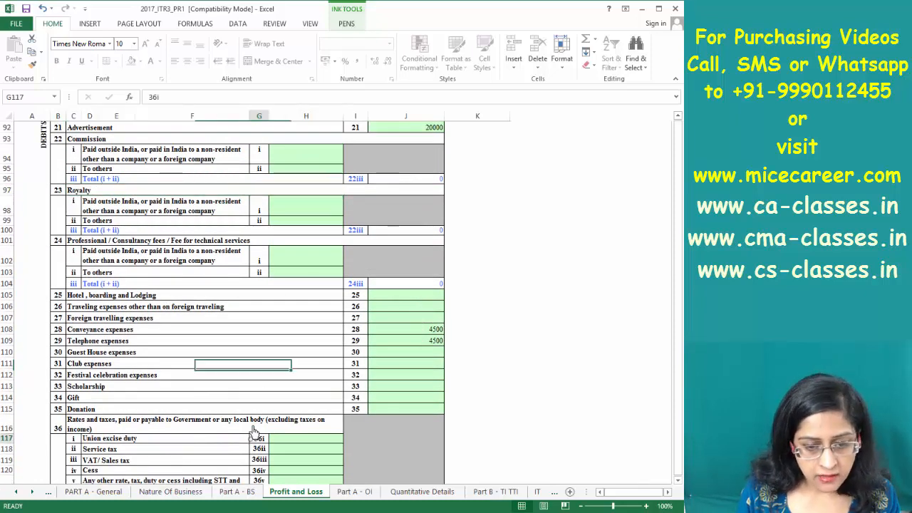
# Enter 9900 municipal tax as any other rate or tax in H121 (item 36v)
pyautogui.press('Down')
pyautogui.press('Down')
pyautogui.press('Down')
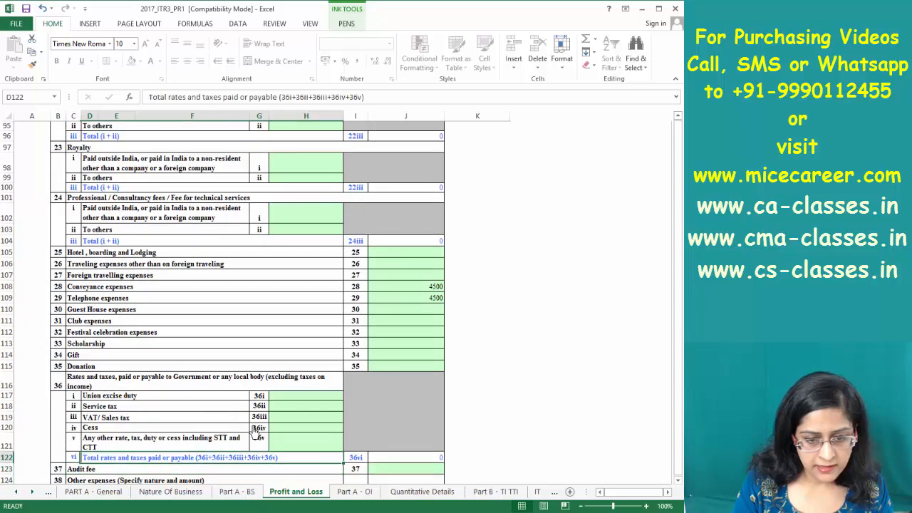
pyautogui.press('Up')
pyautogui.press('Right')
pyautogui.write('9900')
pyautogui.press('Return')
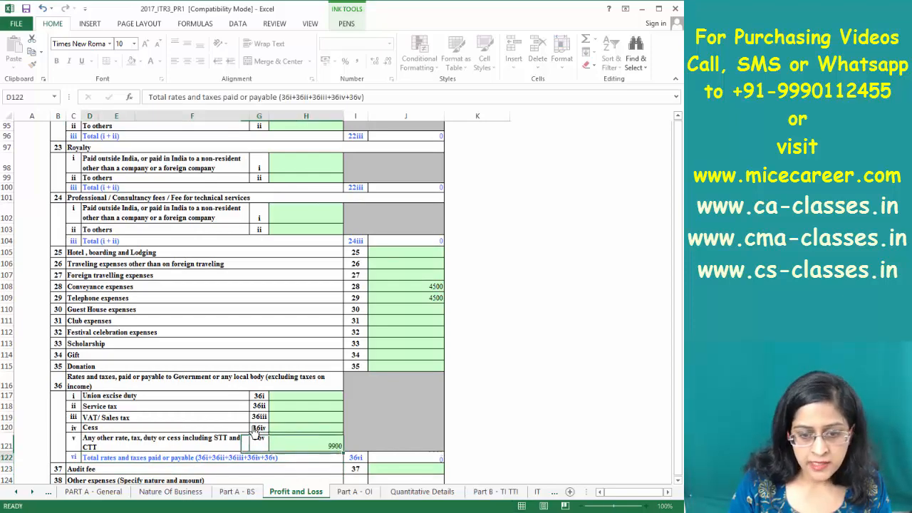
# Check that profit before taxes of 566325 matches D89 in the How to Fill ITR3 workbook
pyautogui.press('pagedown')
pyautogui.scroll(-11, 254, 432)
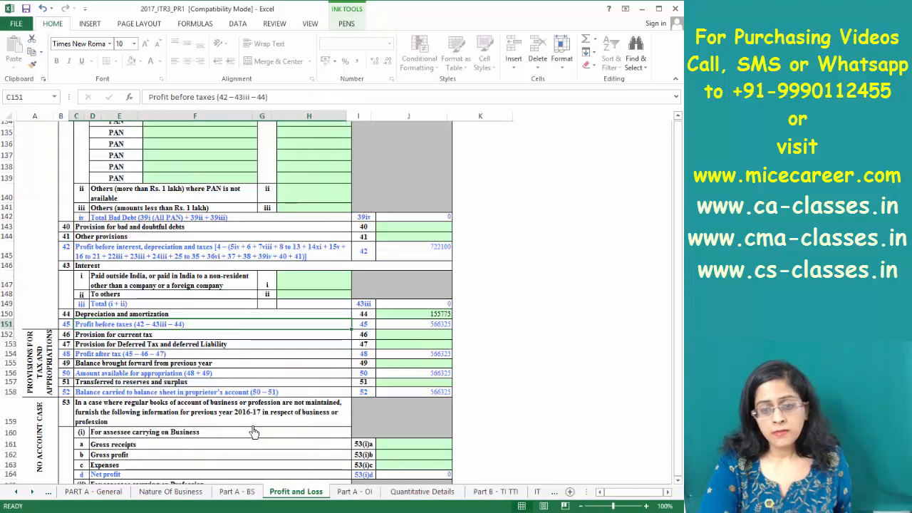
pyautogui.scroll(10, 254, 432)
pyautogui.scroll(-1, 254, 432)
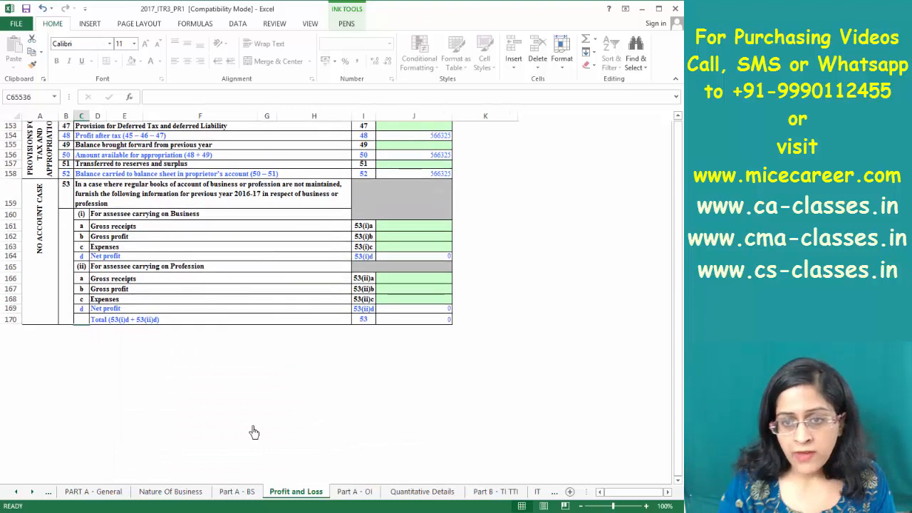
pyautogui.hotkey('alt', 'Tab')
pyautogui.click(354, 367)
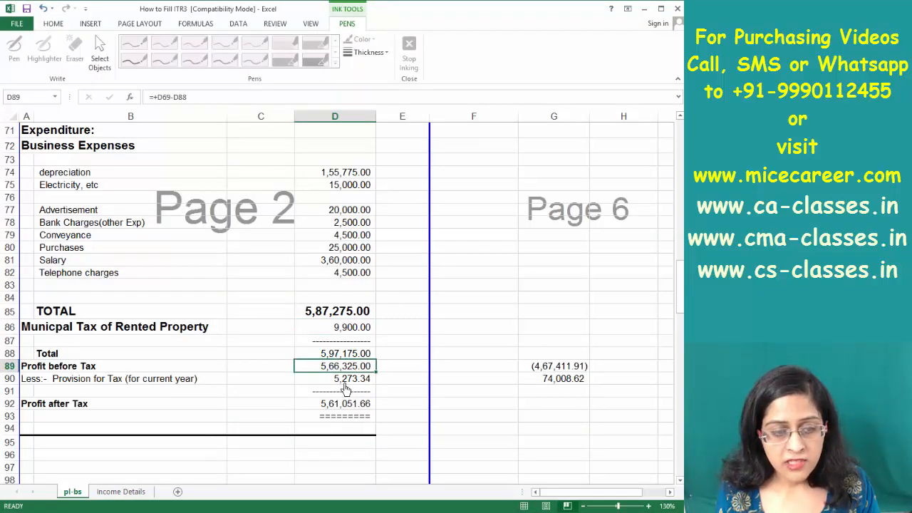
pyautogui.hotkey('alt', 'Tab')
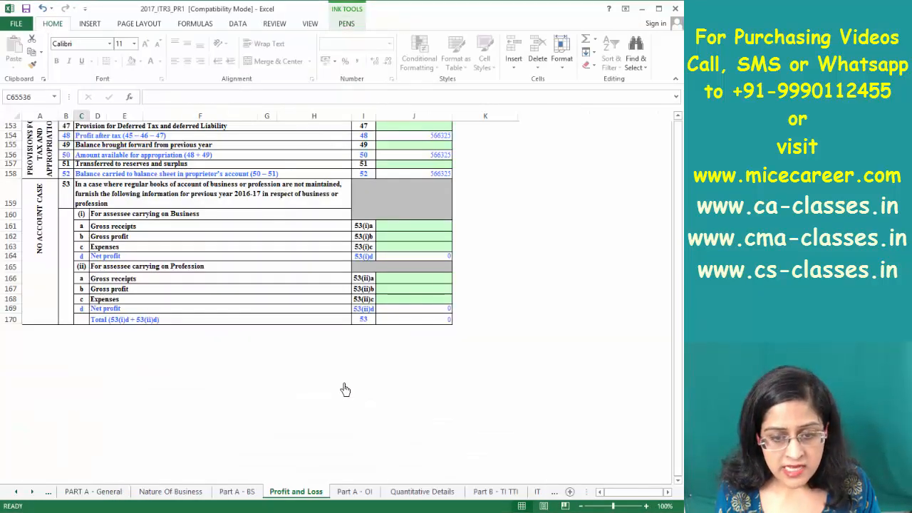
# Enter the provision for current tax in J152, checking the figure in the reference workbook
pyautogui.click(431, 146)
pyautogui.press('Up')
pyautogui.press('Up')
pyautogui.press('Up')
pyautogui.press('Up')
pyautogui.press('Up')
pyautogui.press('Up')
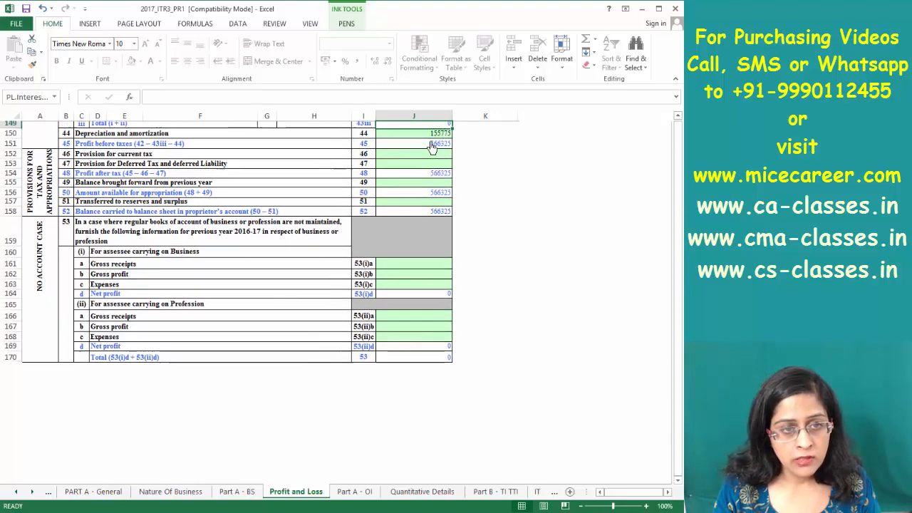
pyautogui.press('Down')
pyautogui.press('Down')
pyautogui.press('Down')
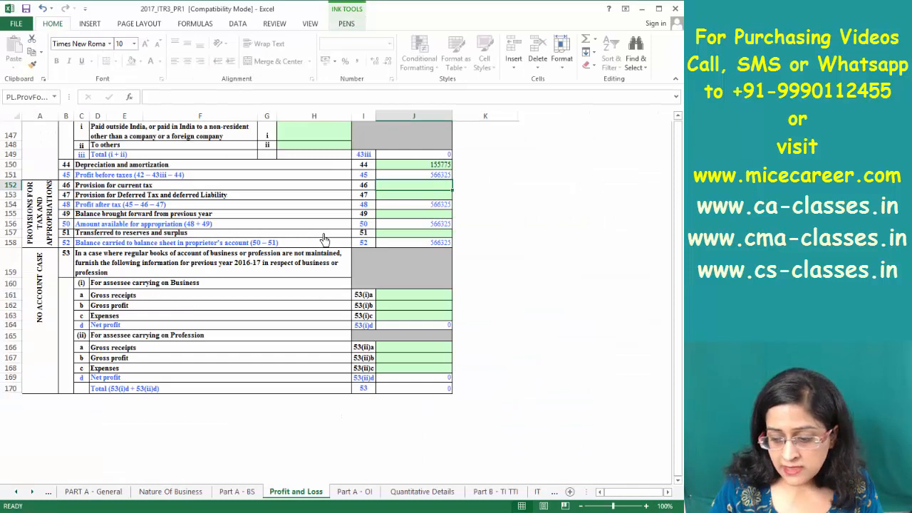
pyautogui.write('5274')
pyautogui.hotkey('alt', 'Tab')
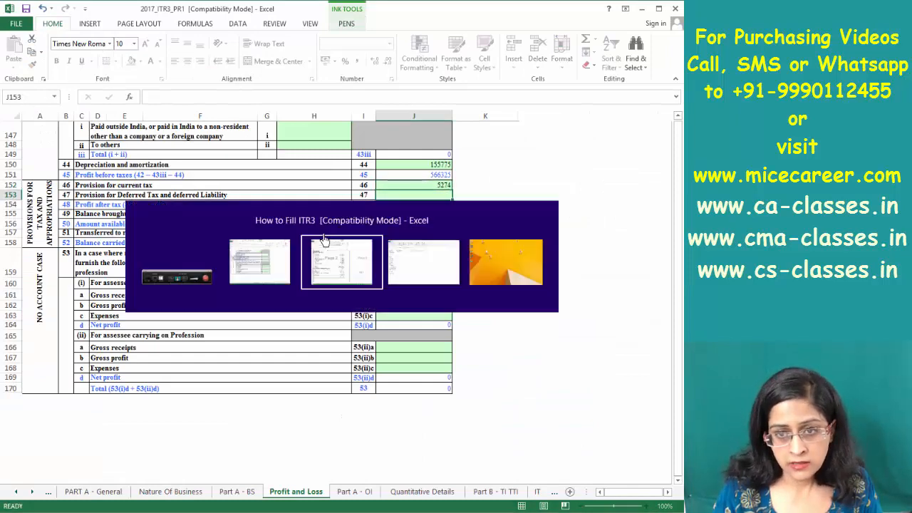
pyautogui.hotkey('alt', 'Tab')
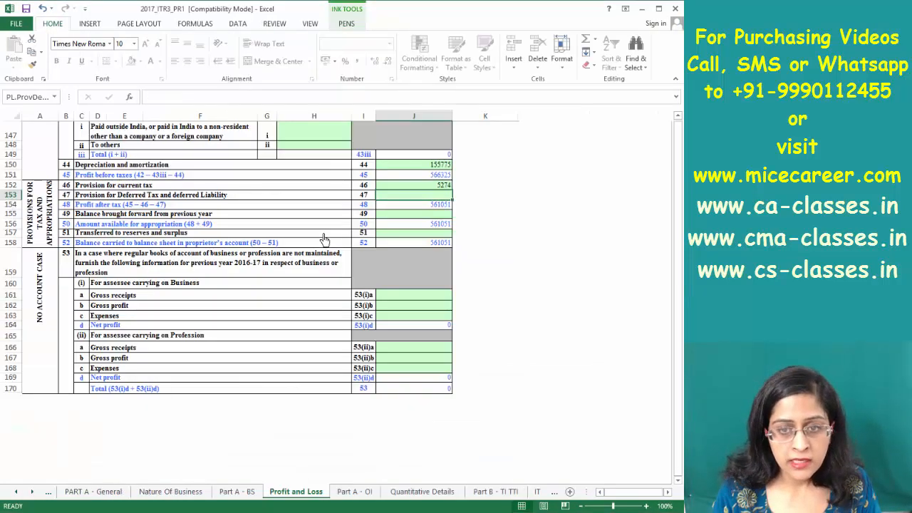
# Correct the provision from 5274 to 5273 and compare profit after tax 561052 with the reference
pyautogui.press('Up')
pyautogui.press('F2')
pyautogui.press('BackSpace')
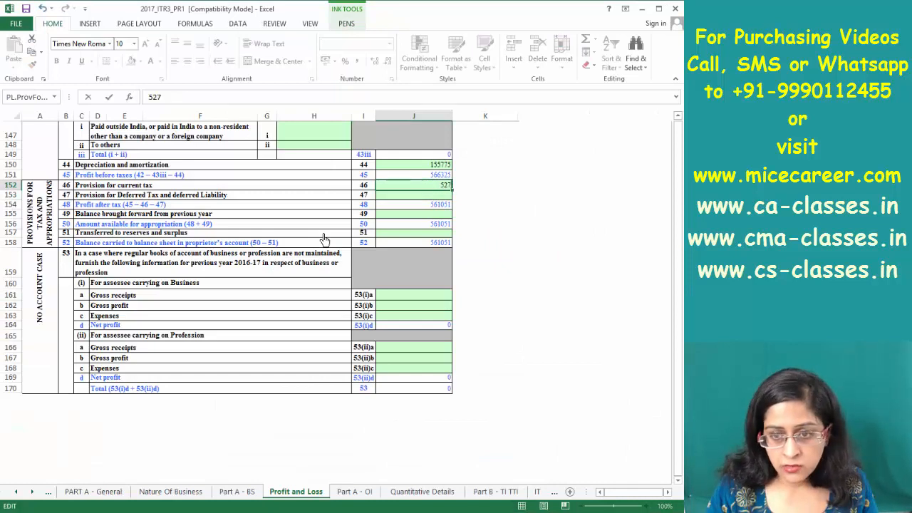
pyautogui.press('Return')
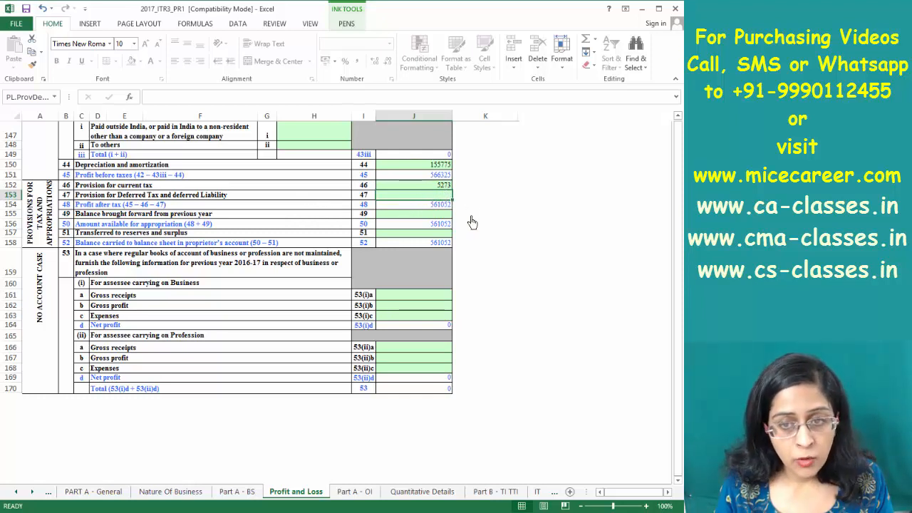
pyautogui.click(449, 186)
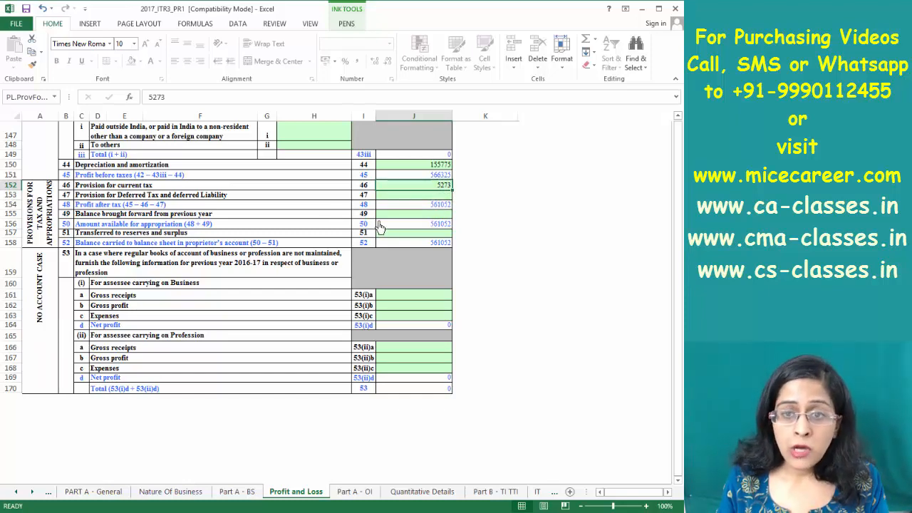
pyautogui.hotkey('alt', 'Tab')
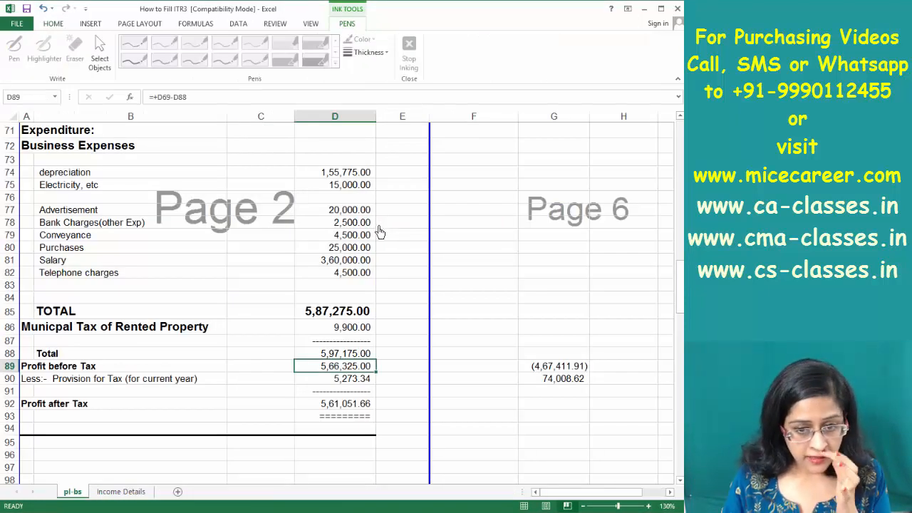
pyautogui.hotkey('alt', 'Tab')
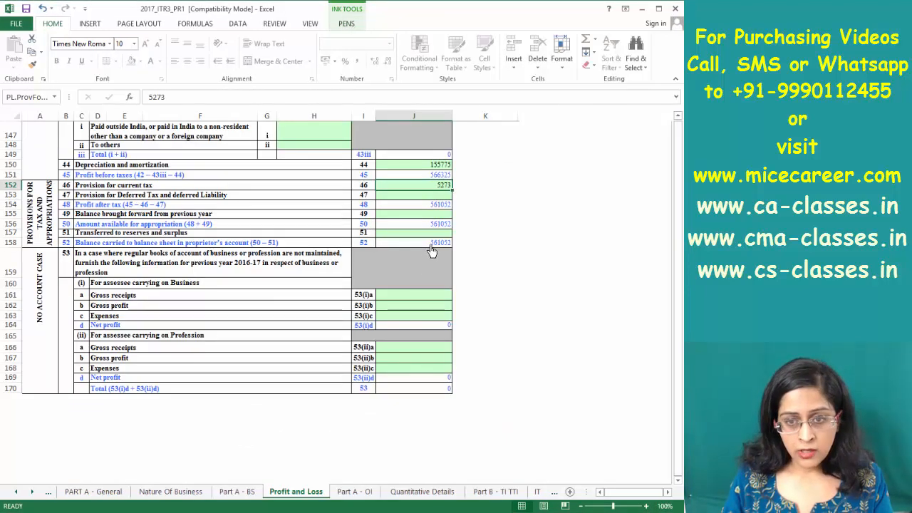
pyautogui.hotkey('alt', 'Tab')
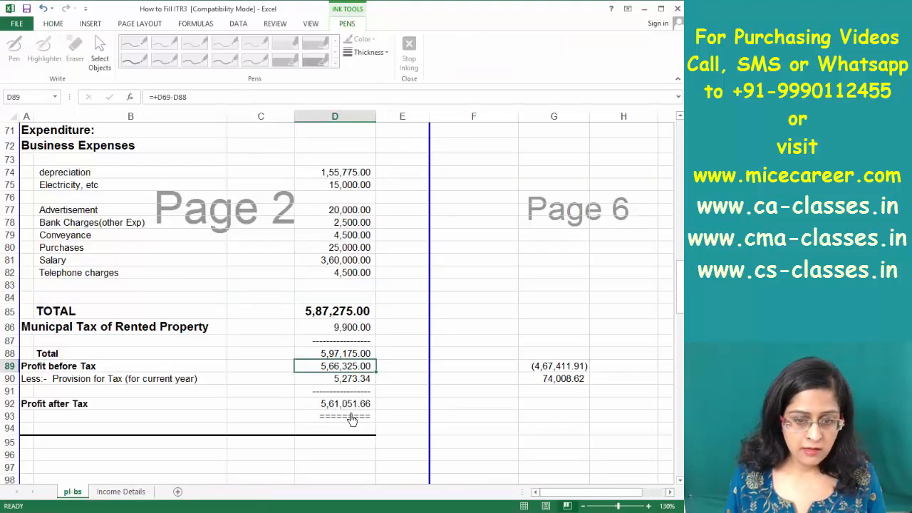
pyautogui.hotkey('alt', 'Tab')
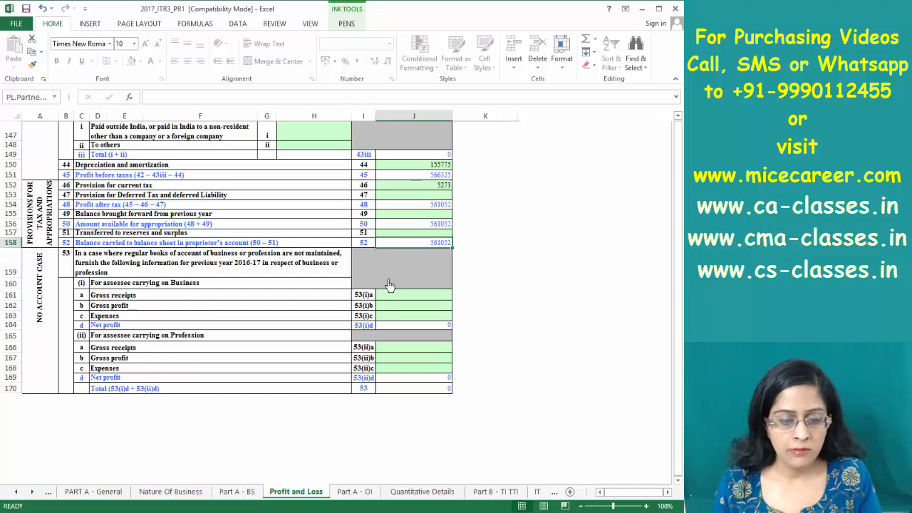
# Step through the sheet tabs from Part B to the Schedule BP sheet
pyautogui.click(495, 492)
pyautogui.click(536, 494)
pyautogui.click(533, 496)
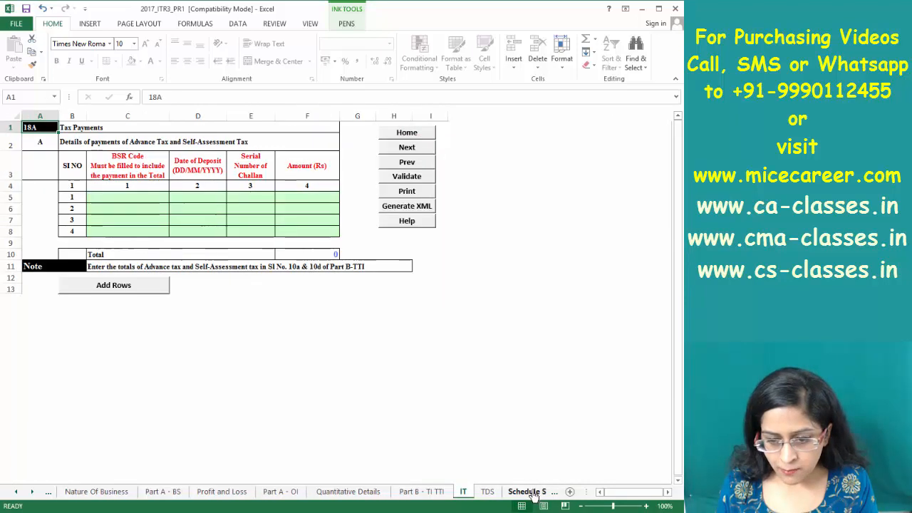
pyautogui.click(533, 495)
pyautogui.click(533, 495)
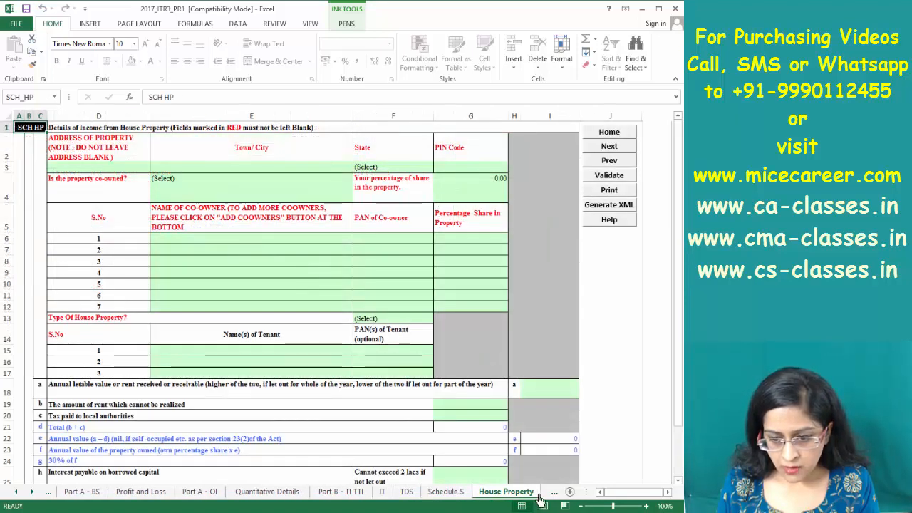
pyautogui.click(534, 495)
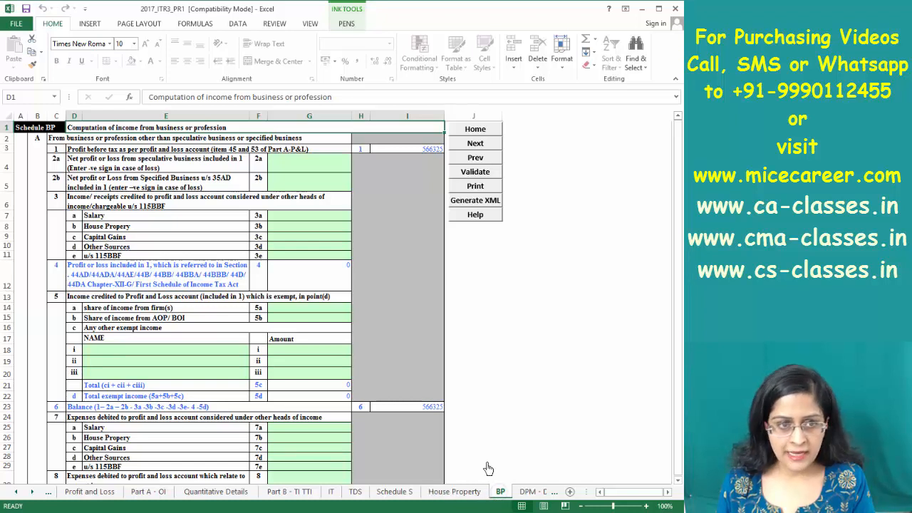
# Compare Schedule BP's profit before tax of 566325 in I3 against the reference workbook
pyautogui.click(435, 152)
pyautogui.hotkey('alt', 'Tab')
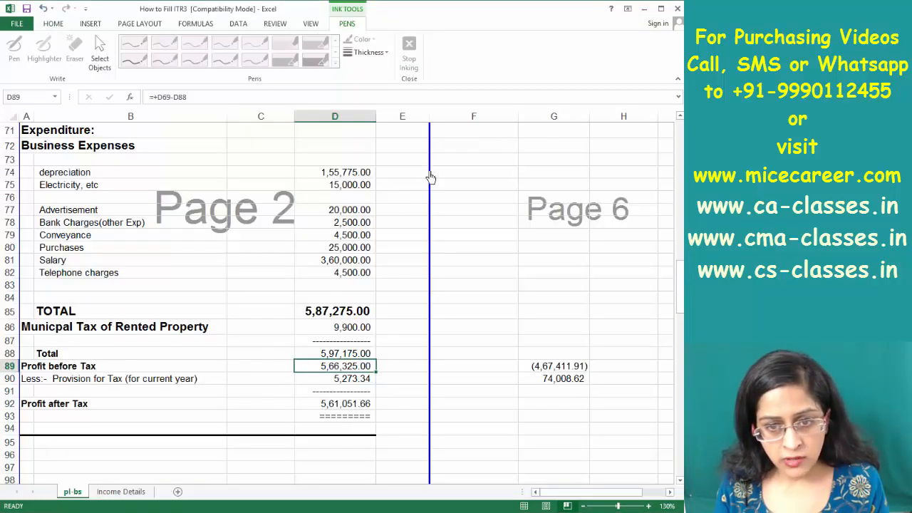
pyautogui.hotkey('alt', 'Tab')
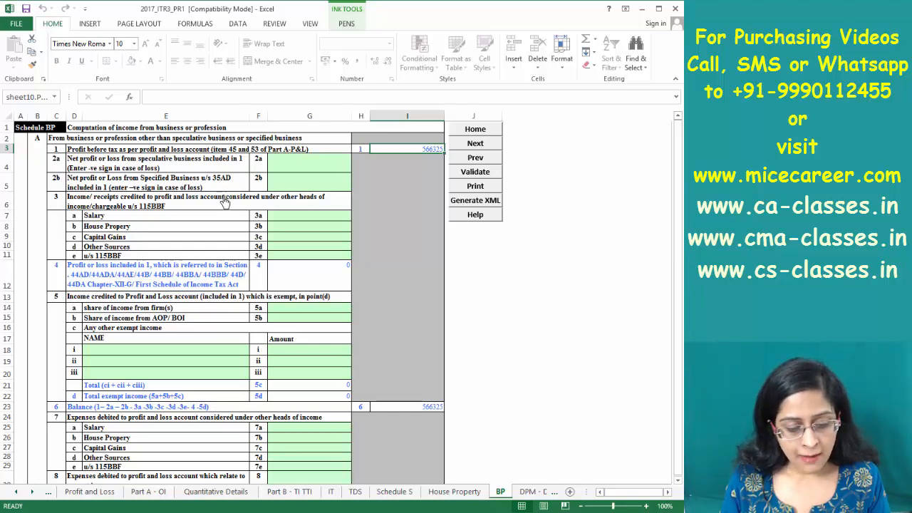
# Review bank charges, bank interest, PPF interest and gift amounts in the reference workbook
pyautogui.hotkey('alt', 'Tab')
pyautogui.click(215, 227)
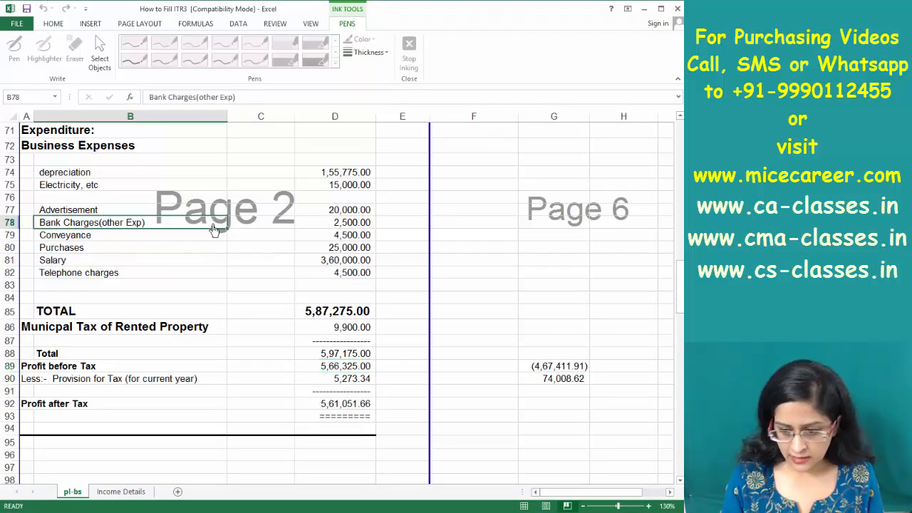
pyautogui.scroll(9, 215, 227)
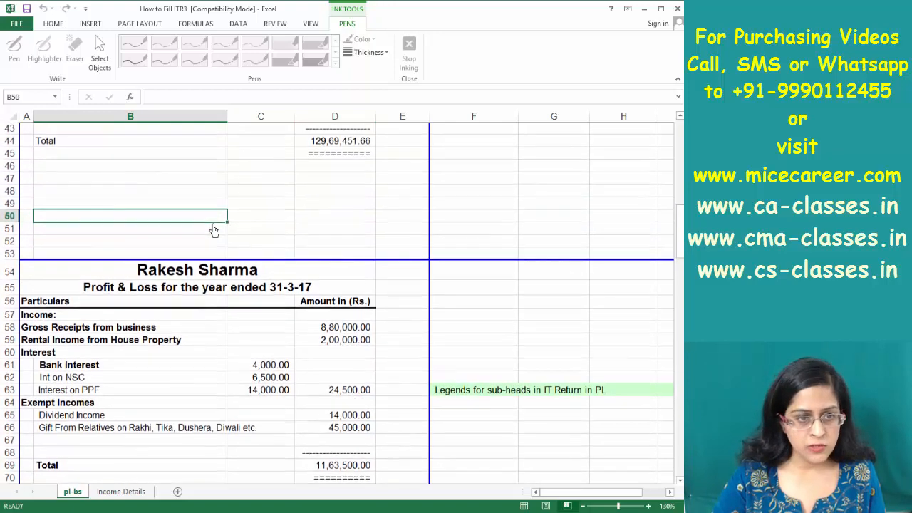
pyautogui.click(267, 365)
pyautogui.click(269, 379)
pyautogui.click(268, 390)
pyautogui.click(270, 365)
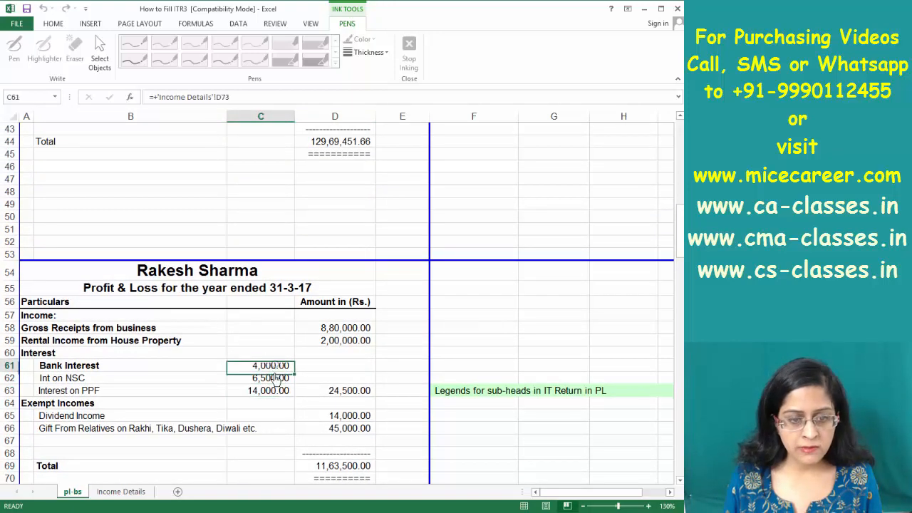
pyautogui.click(267, 377)
pyautogui.click(264, 393)
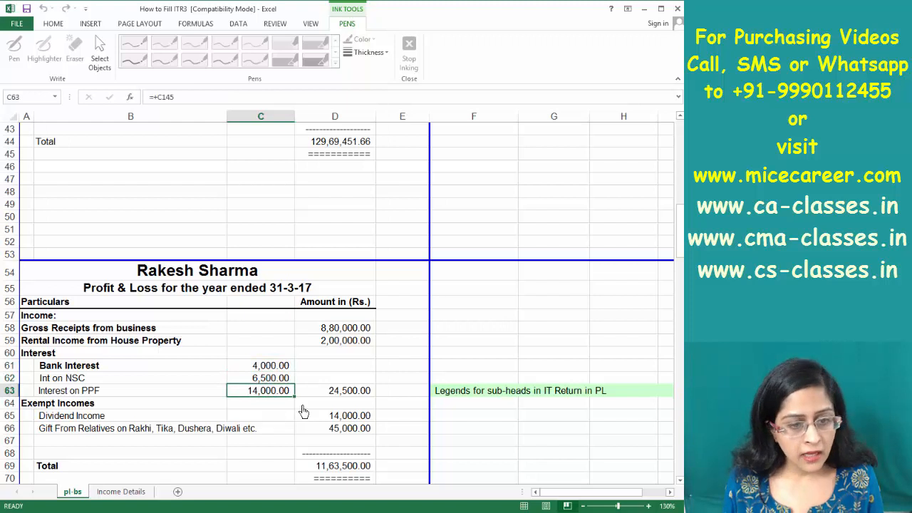
pyautogui.click(325, 428)
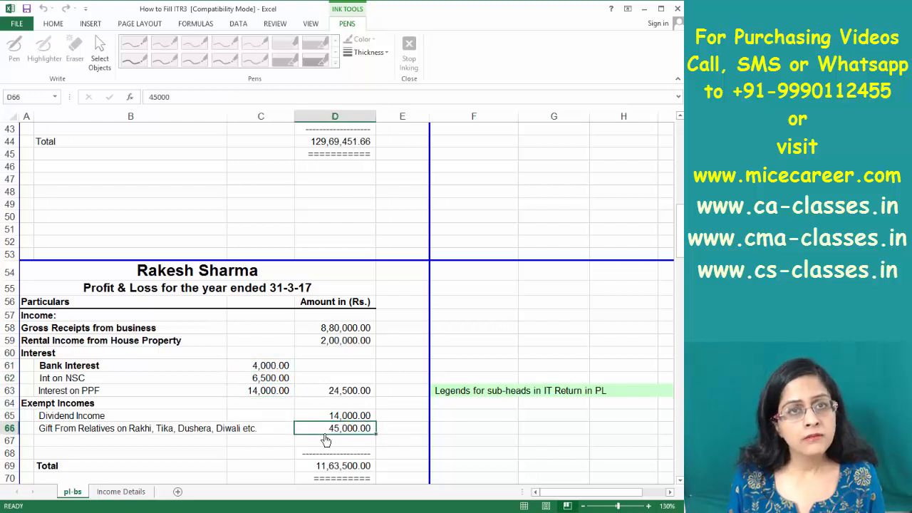
# Fix the A86 heading to 'Muncipal Tax of Rented Property' beside its 9,900.00 amount
pyautogui.press('pagedown')
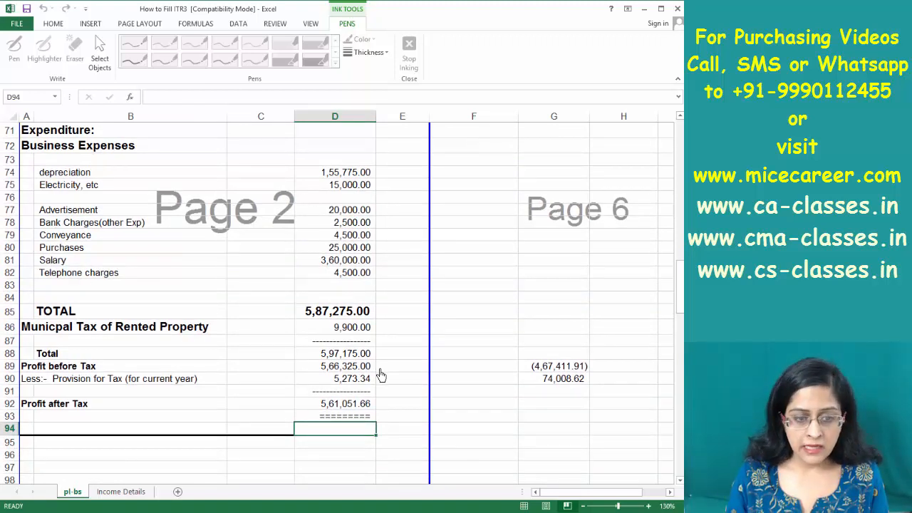
pyautogui.click(340, 329)
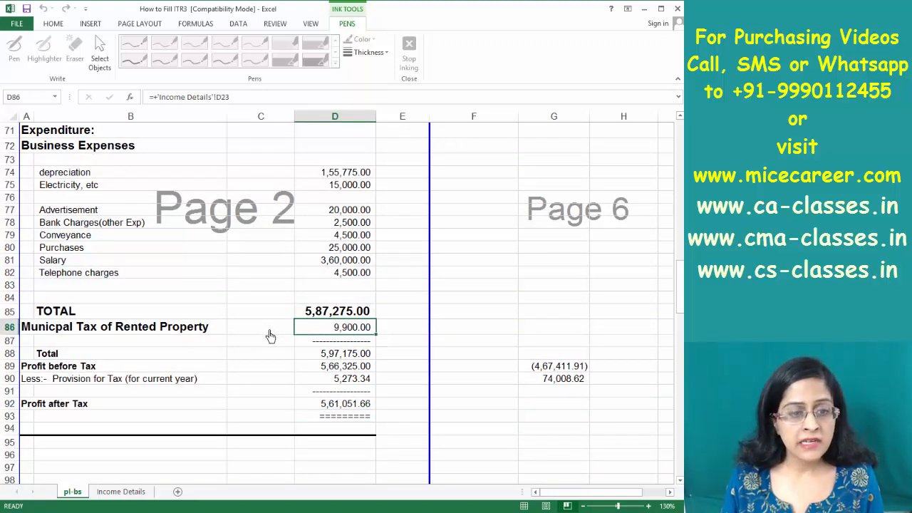
pyautogui.click(104, 335)
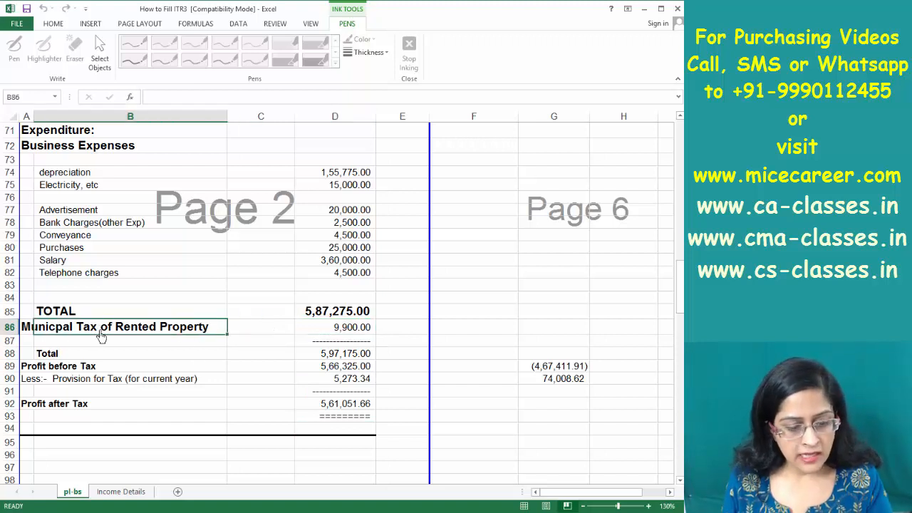
pyautogui.press('F2')
pyautogui.click(64, 328)
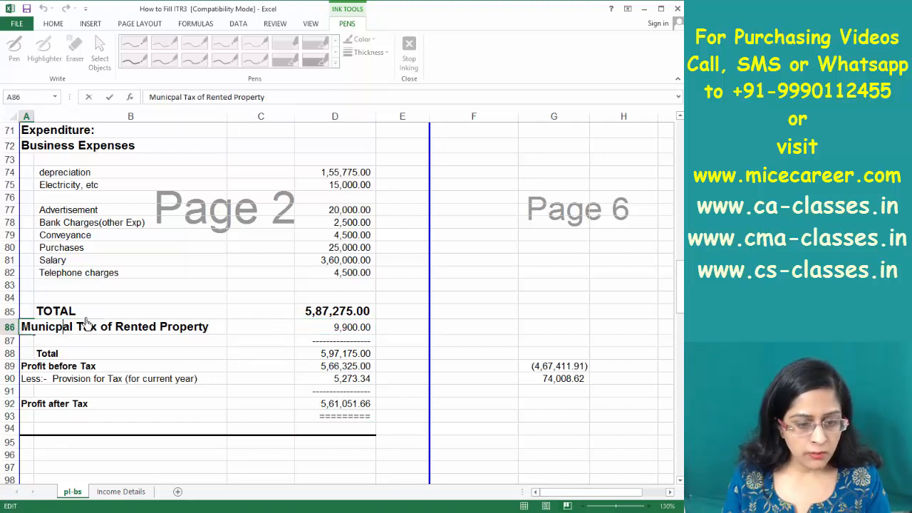
pyautogui.press('BackSpace')
pyautogui.press('BackSpace')
pyautogui.press('BackSpace')
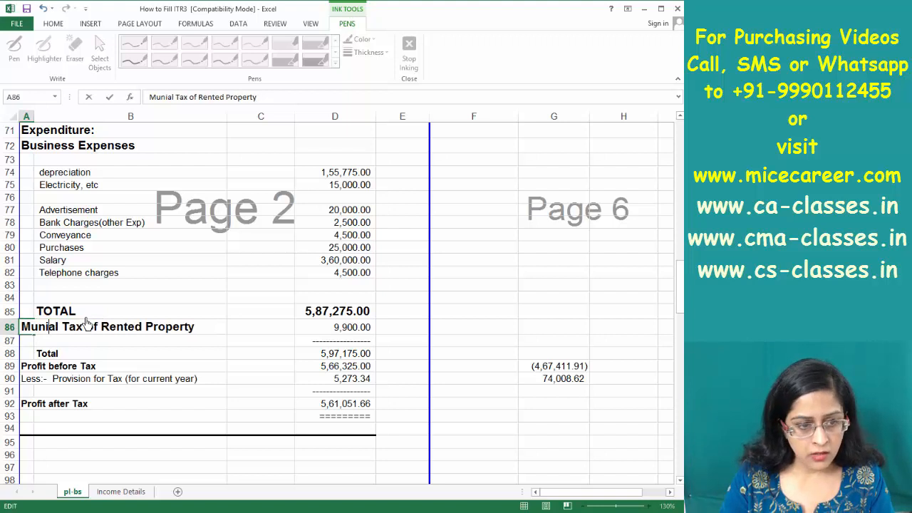
pyautogui.write('cipa')
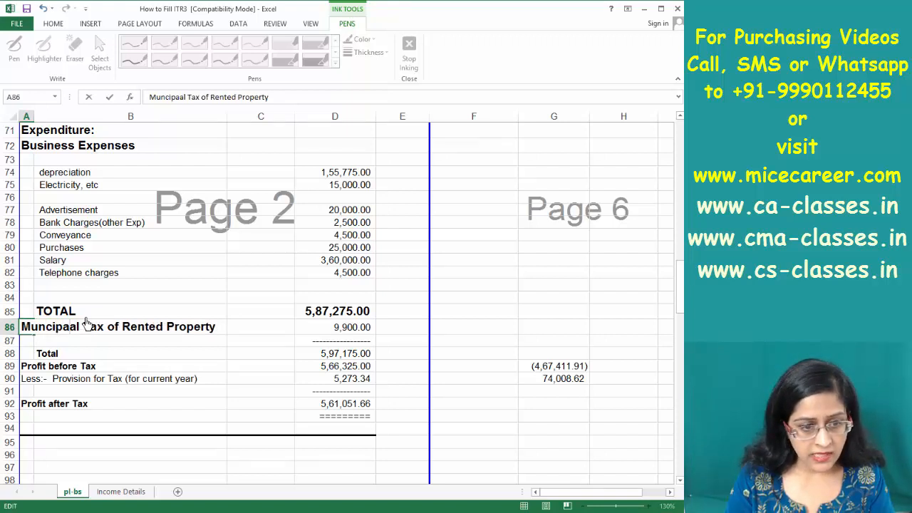
pyautogui.press('BackSpace')
pyautogui.press('Return')
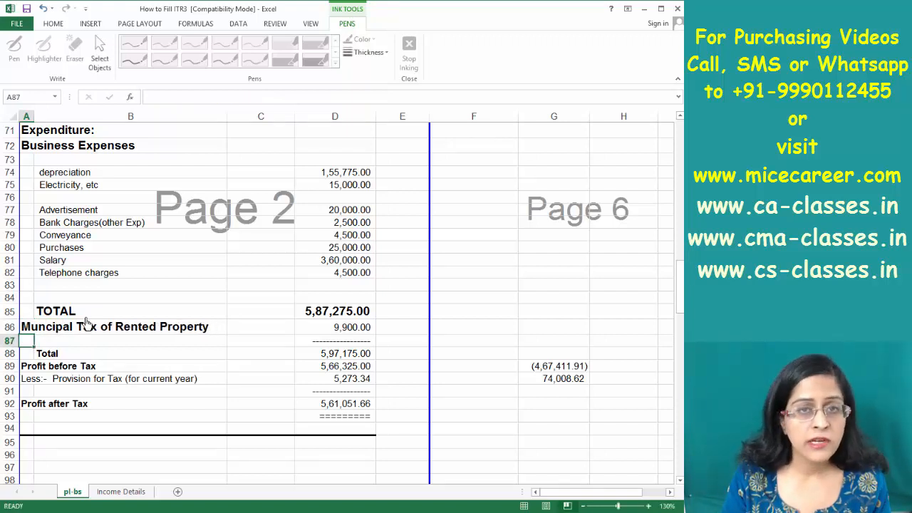
pyautogui.click(331, 189)
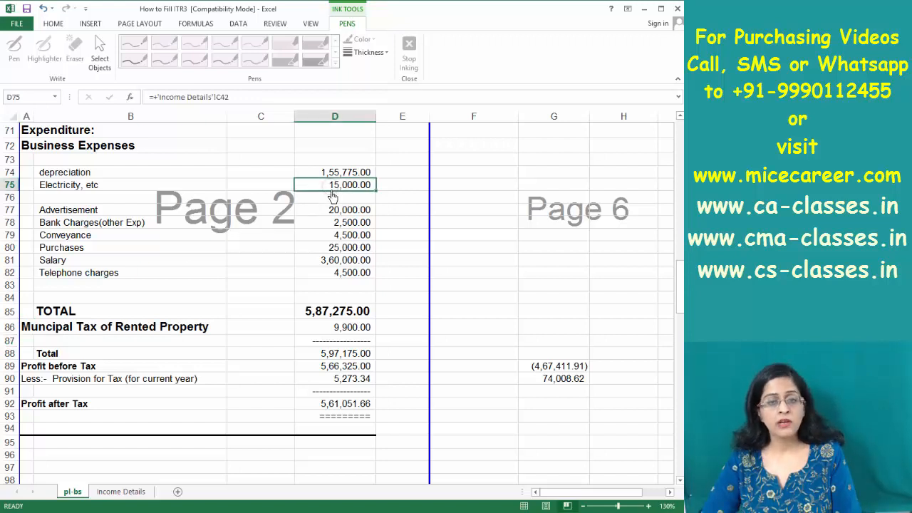
pyautogui.hotkey('alt', 'Tab')
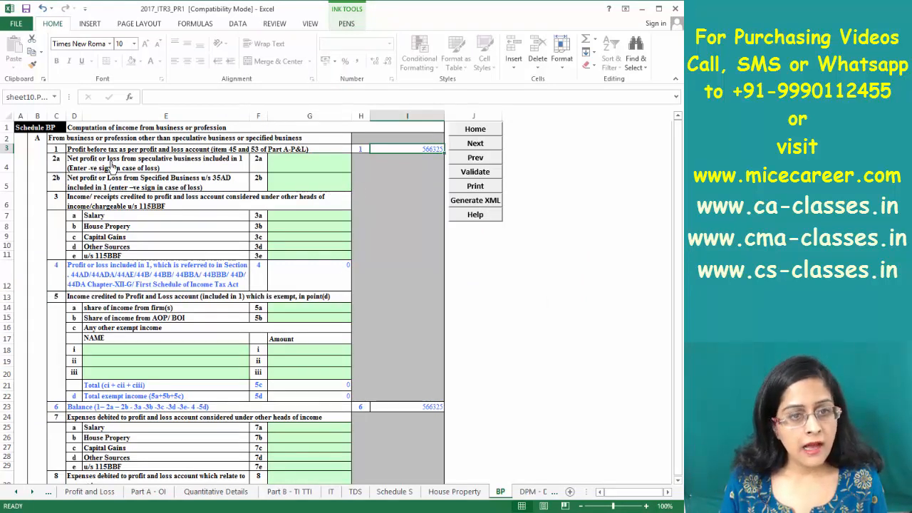
pyautogui.click(169, 171)
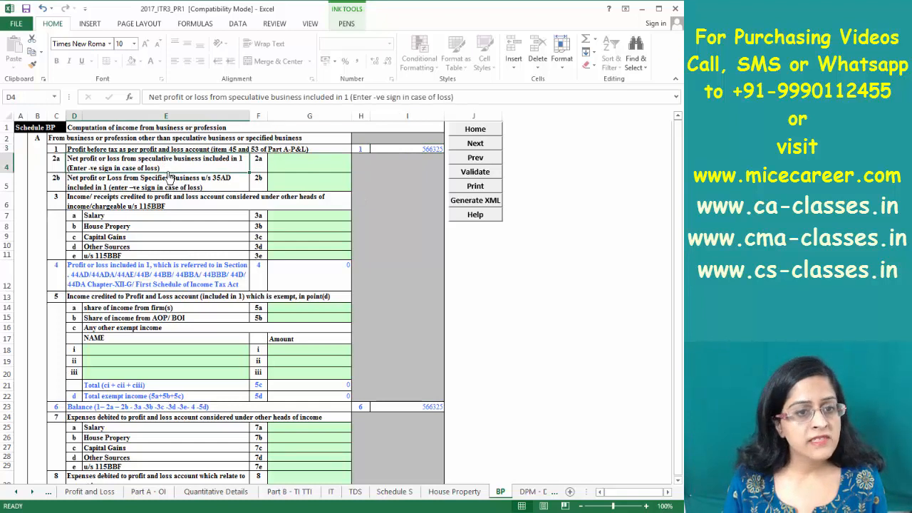
pyautogui.click(164, 188)
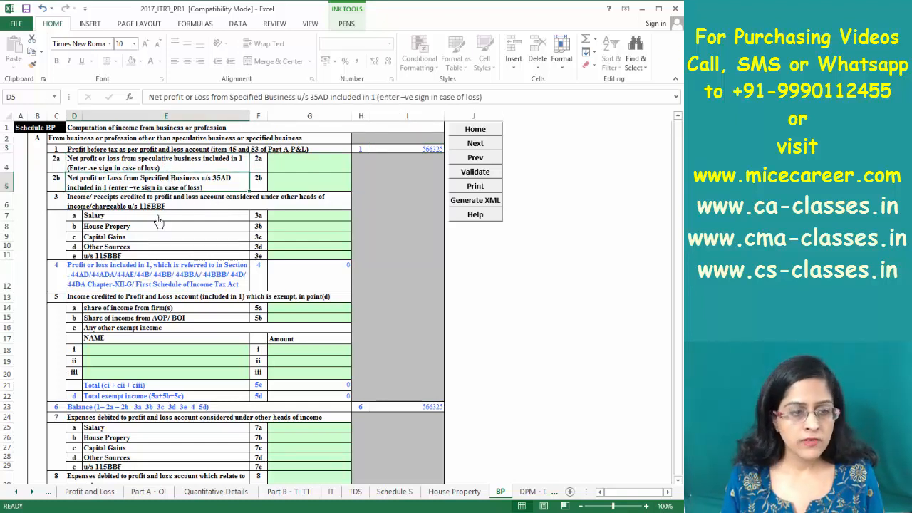
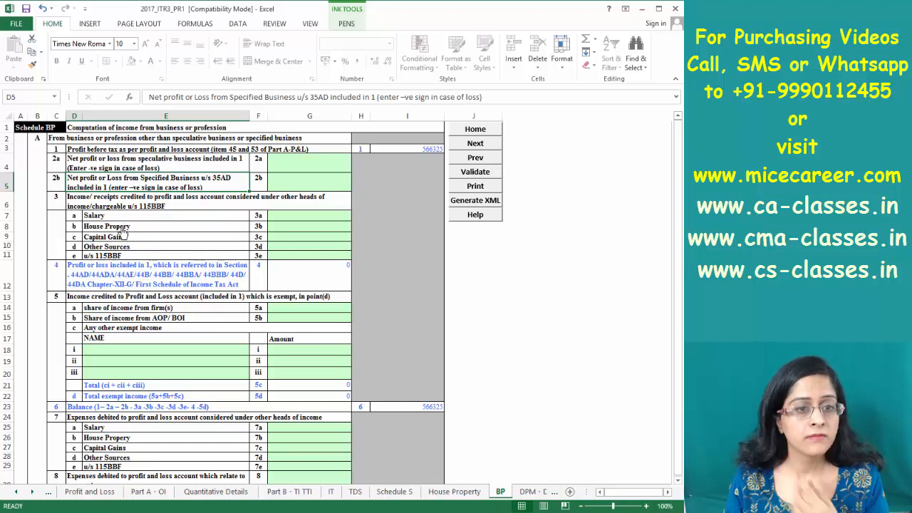
# Enter 200000 as House Property income in Schedule BP
pyautogui.click(300, 225)
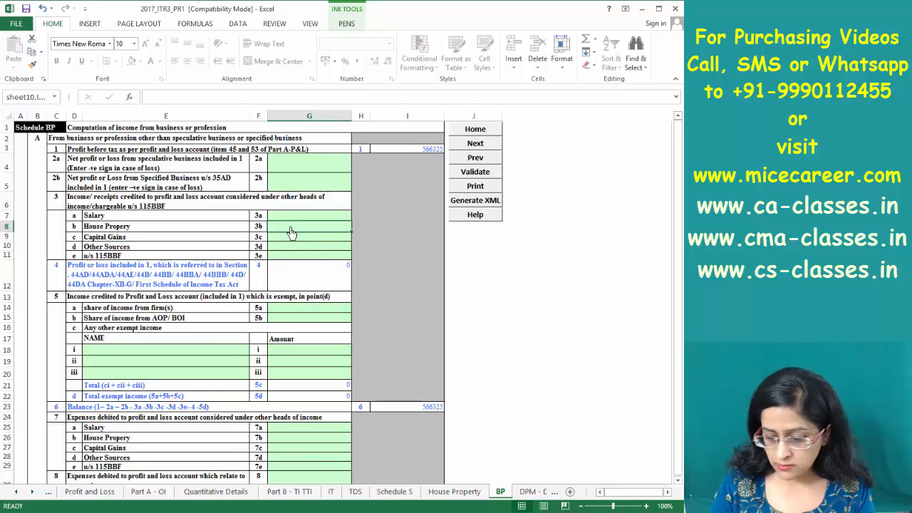
pyautogui.write('200000')
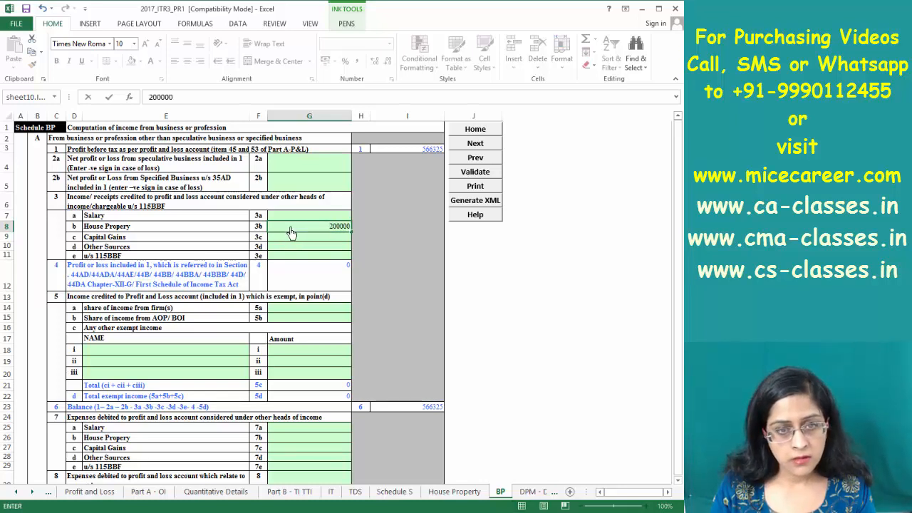
pyautogui.press('Return')
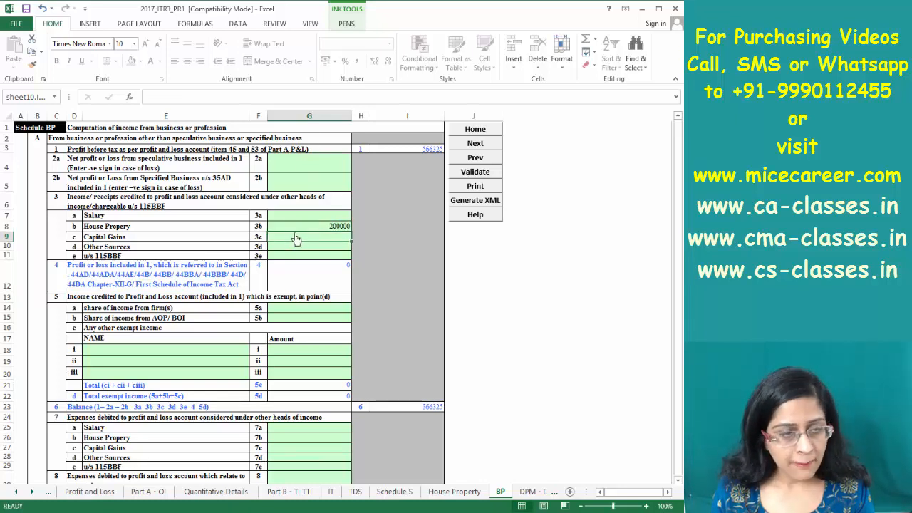
# Check the bank and NSC interest in the reference workbook, then record 10500 as Other Sources income
pyautogui.click(294, 246)
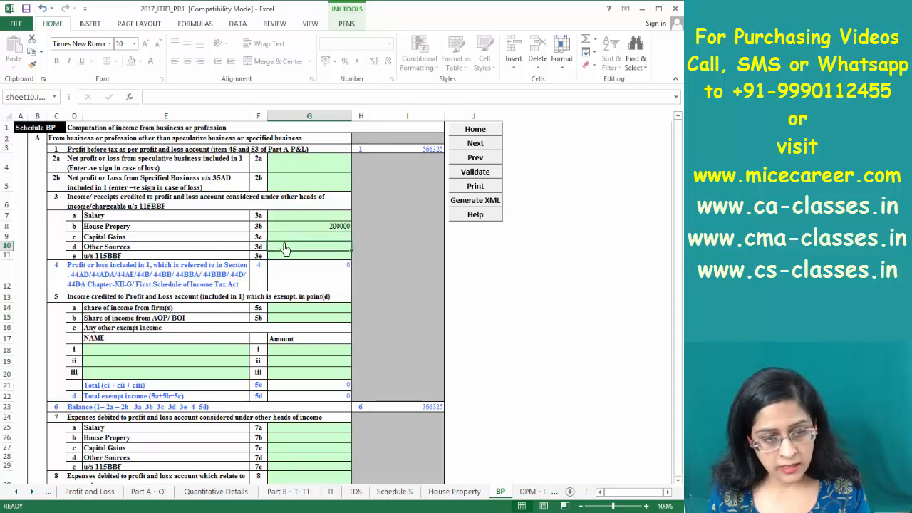
pyautogui.hotkey('alt', 'Tab')
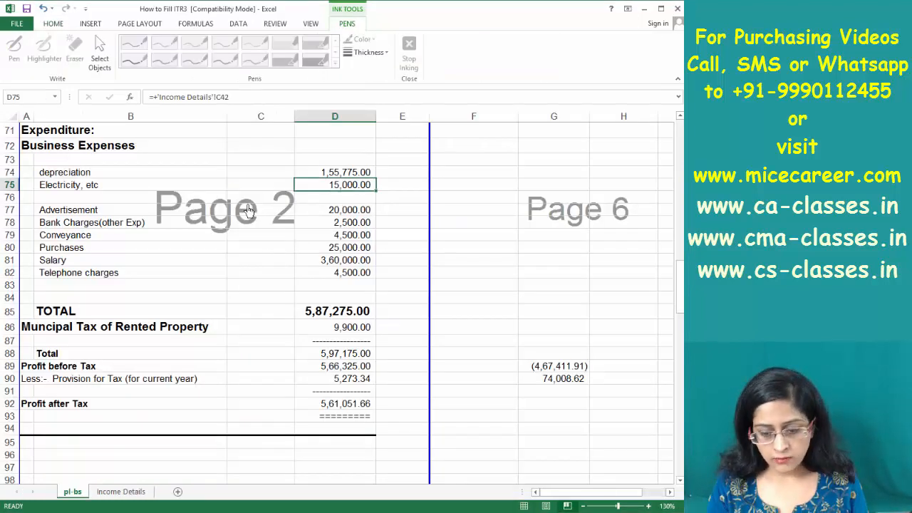
pyautogui.press('Up')
pyautogui.press('Up')
pyautogui.press('Up')
pyautogui.press('Up')
pyautogui.press('Up')
pyautogui.press('Up')
pyautogui.press('Up')
pyautogui.press('Up')
pyautogui.press('Up')
pyautogui.press('Up')
pyautogui.press('Up')
pyautogui.press('Up')
pyautogui.press('Up')
pyautogui.press('Up')
pyautogui.press('Up')
pyautogui.press('Up')
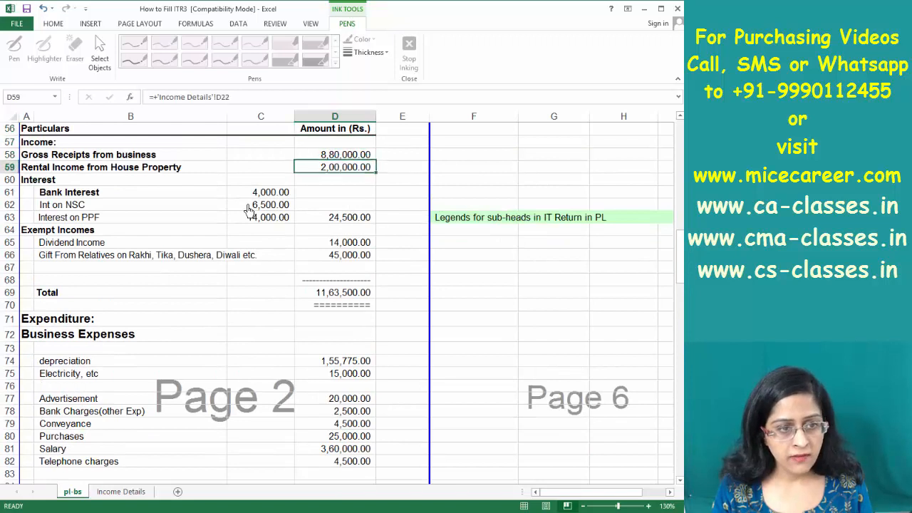
pyautogui.press('Down')
pyautogui.press('Down')
pyautogui.press('Down')
pyautogui.press('Left')
pyautogui.press('Down')
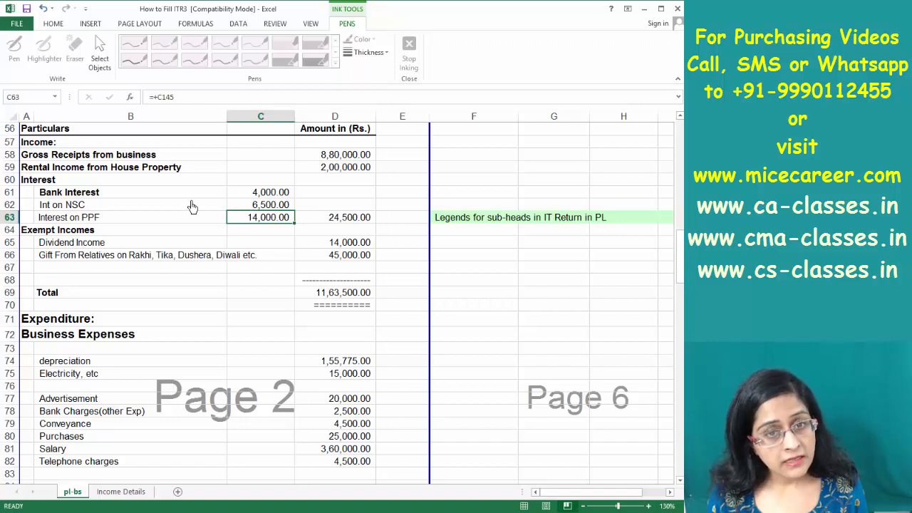
pyautogui.press('Up')
pyautogui.press('Up')
pyautogui.press('Down')
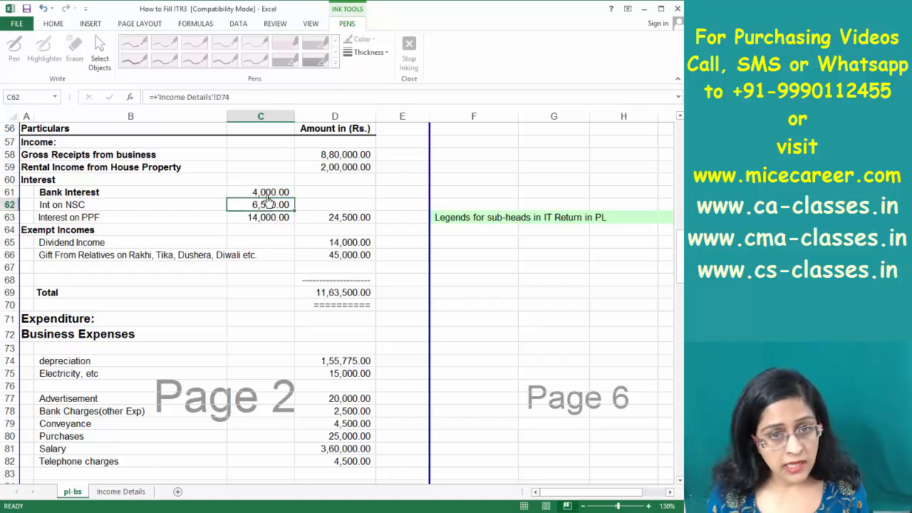
pyautogui.press('Up')
pyautogui.press('Down')
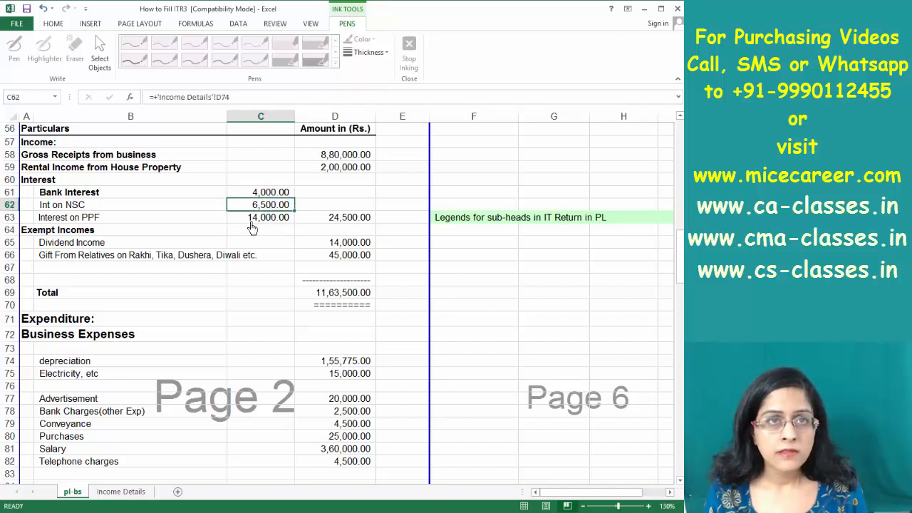
pyautogui.hotkey('alt', 'Tab')
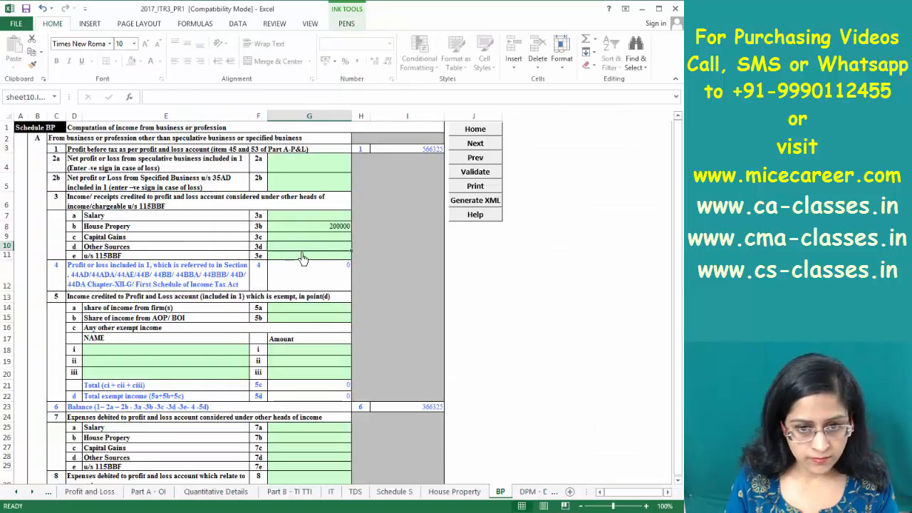
pyautogui.write('10500')
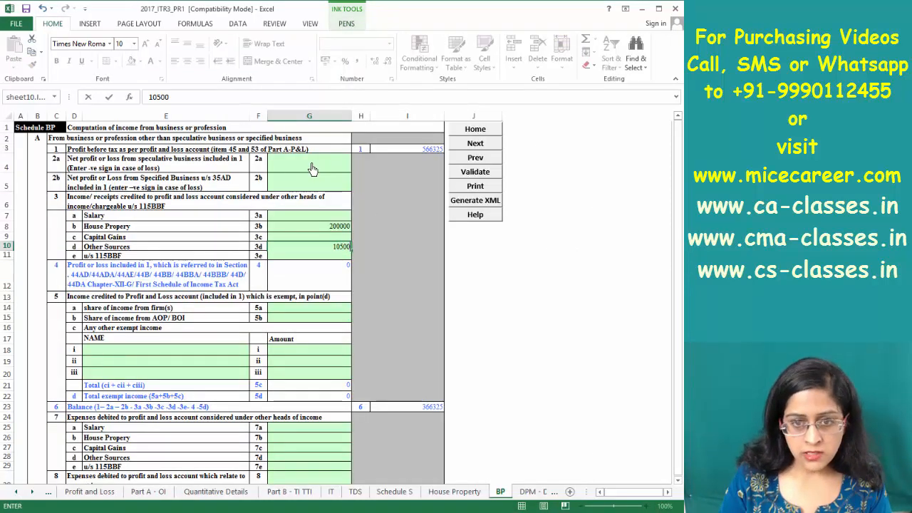
pyautogui.press('Return')
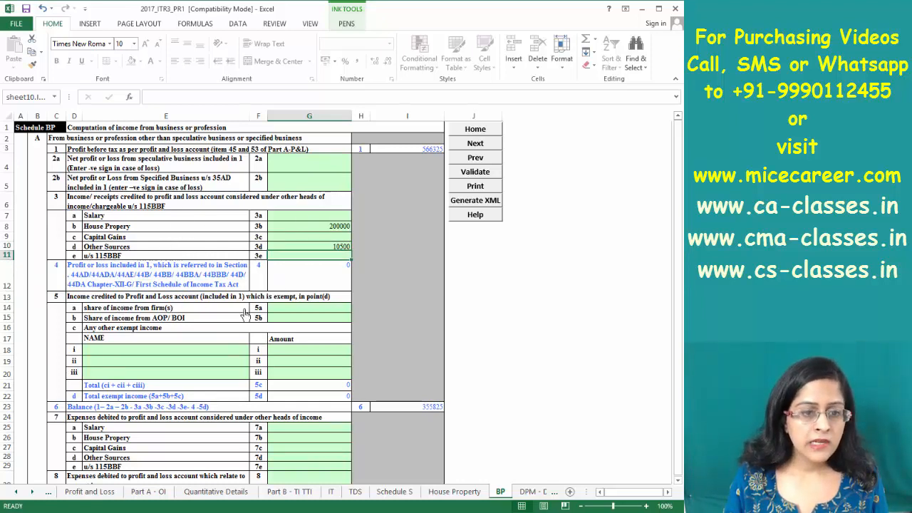
# List Interest on PPF, Dividend and Gift as exempt income descriptions
pyautogui.click(286, 298)
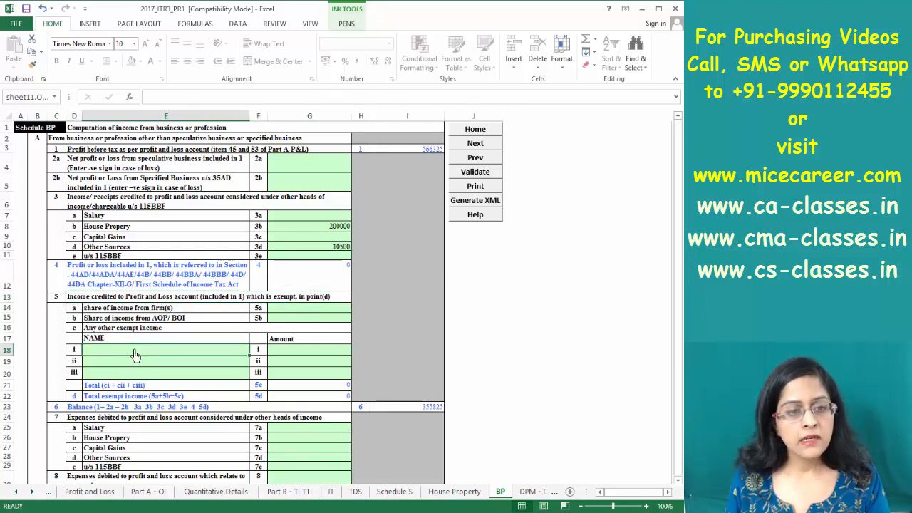
pyautogui.hotkey('alt', 'Tab')
pyautogui.hotkey('alt', 'Tab')
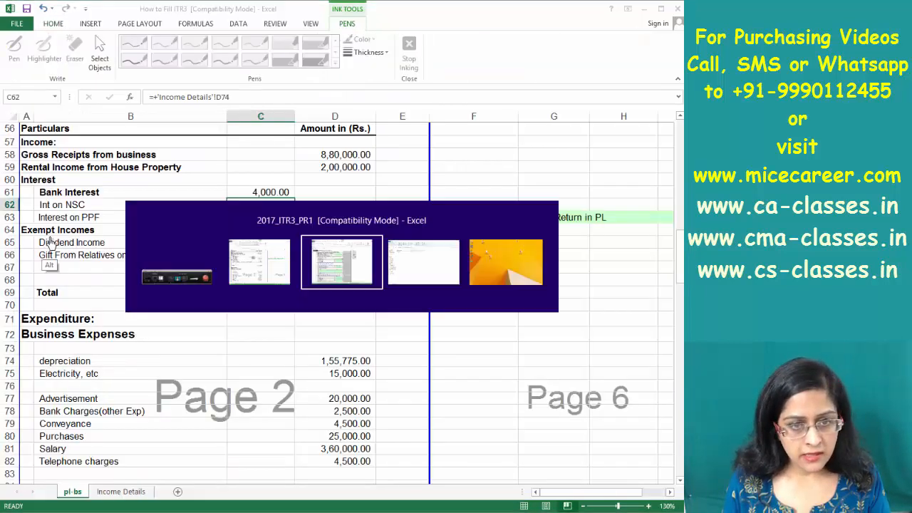
pyautogui.write('Interest')
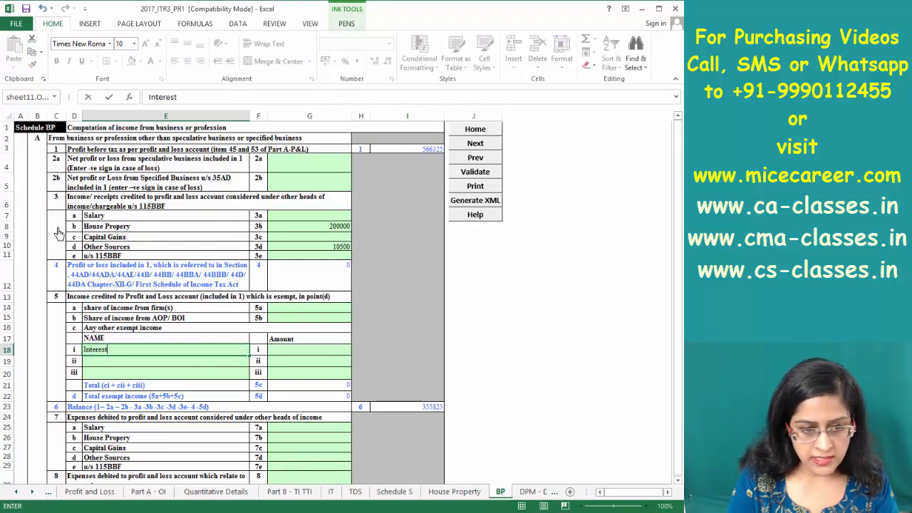
pyautogui.write(' on PPF')
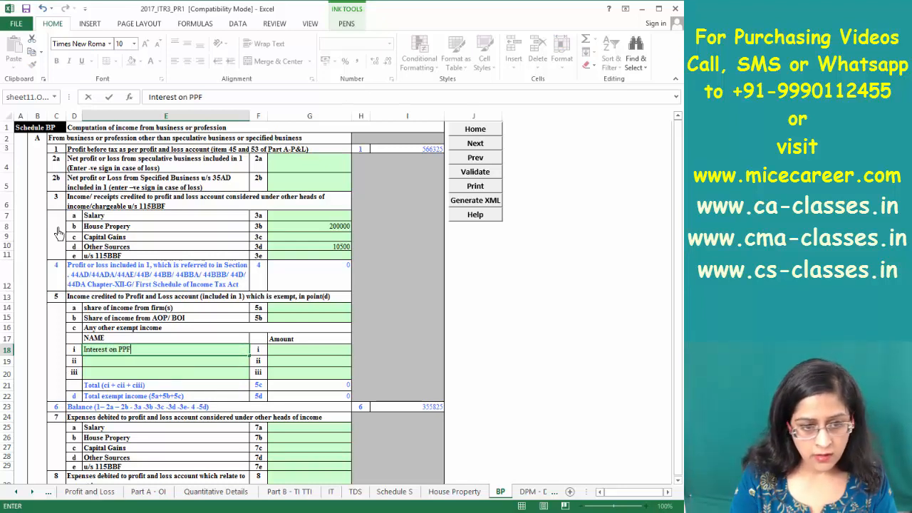
pyautogui.press('Return')
pyautogui.write('Dividend')
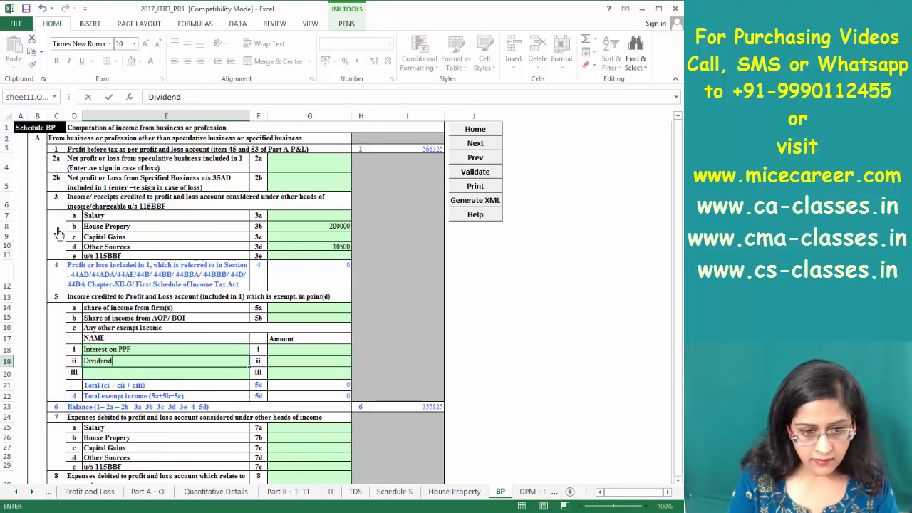
pyautogui.press('Return')
pyautogui.write('Gift')
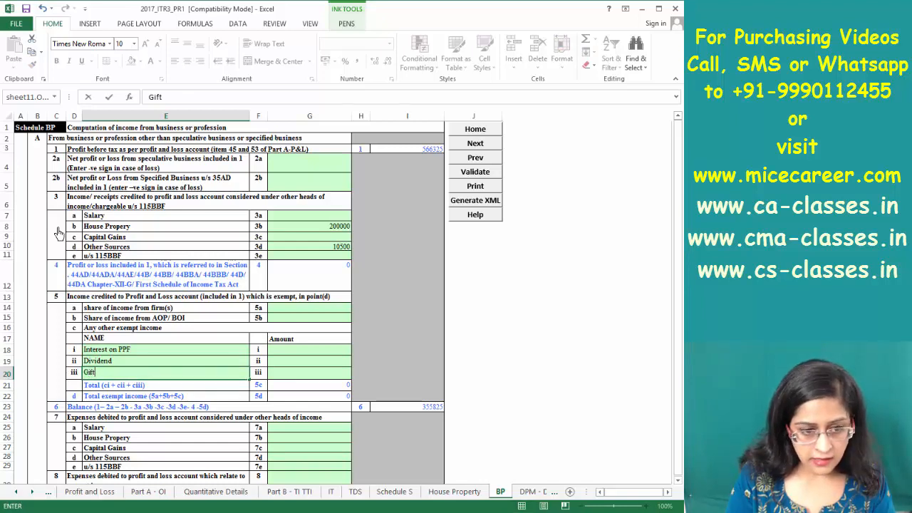
pyautogui.press('Return')
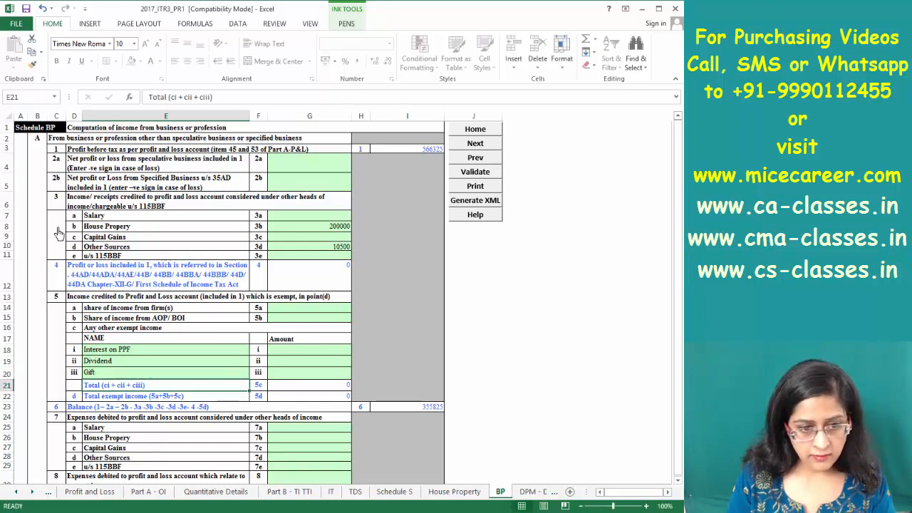
# Fill in the exempt amounts 14000, 14000 and 45000, checking them against the reference workbook
pyautogui.press('Right')
pyautogui.press('Right')
pyautogui.press('Up')
pyautogui.press('Up')
pyautogui.press('Up')
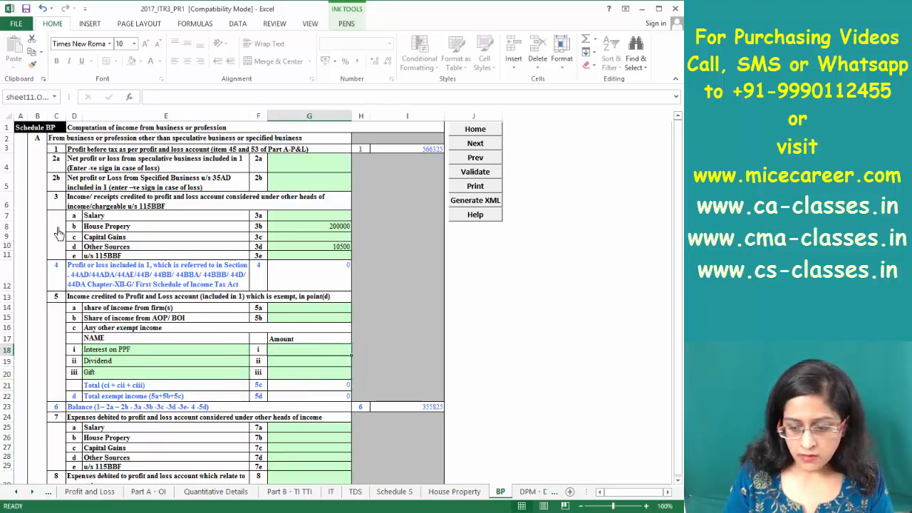
pyautogui.write('14000')
pyautogui.hotkey('alt', 'Tab')
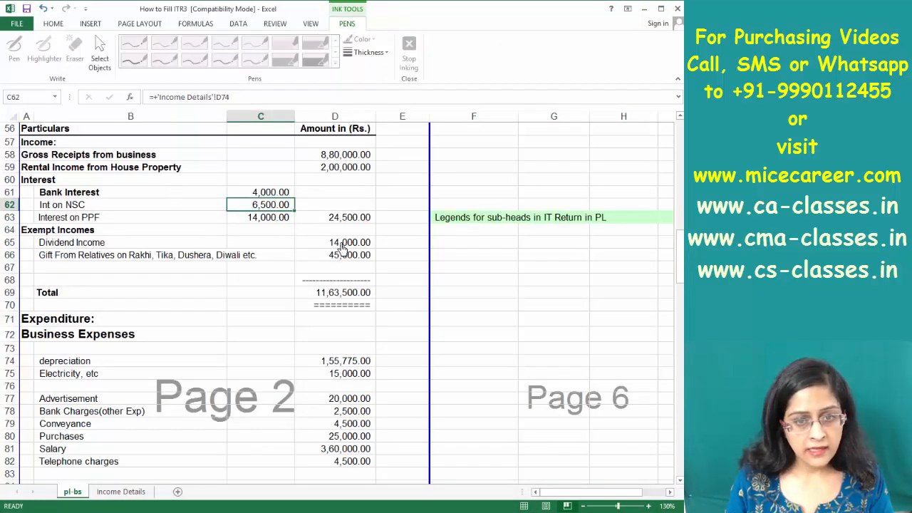
pyautogui.hotkey('alt', 'Tab')
pyautogui.write('14000')
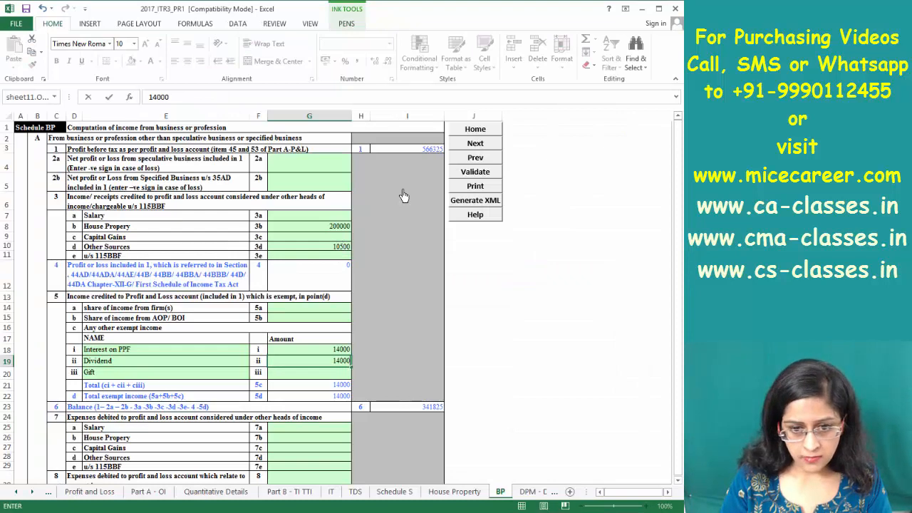
pyautogui.press('Return')
pyautogui.write('450')
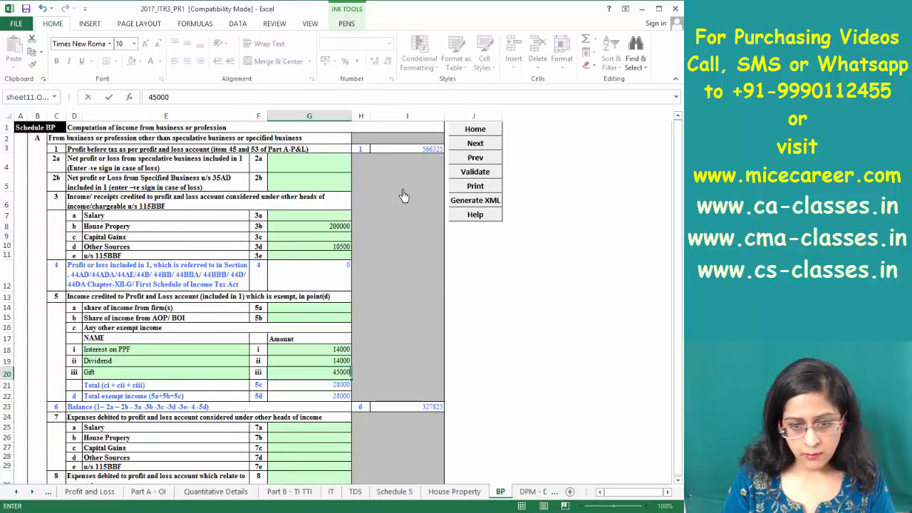
pyautogui.write('00')
pyautogui.press('Return')
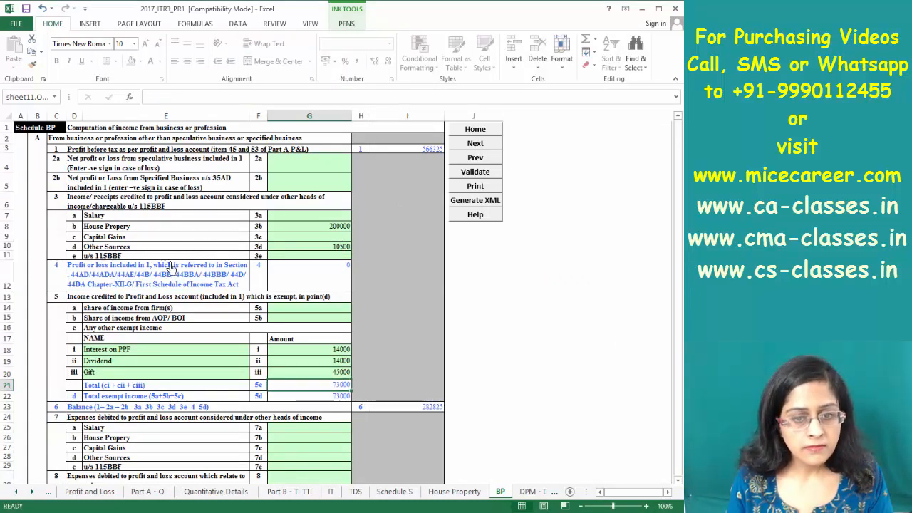
pyautogui.hotkey('alt', 'Tab')
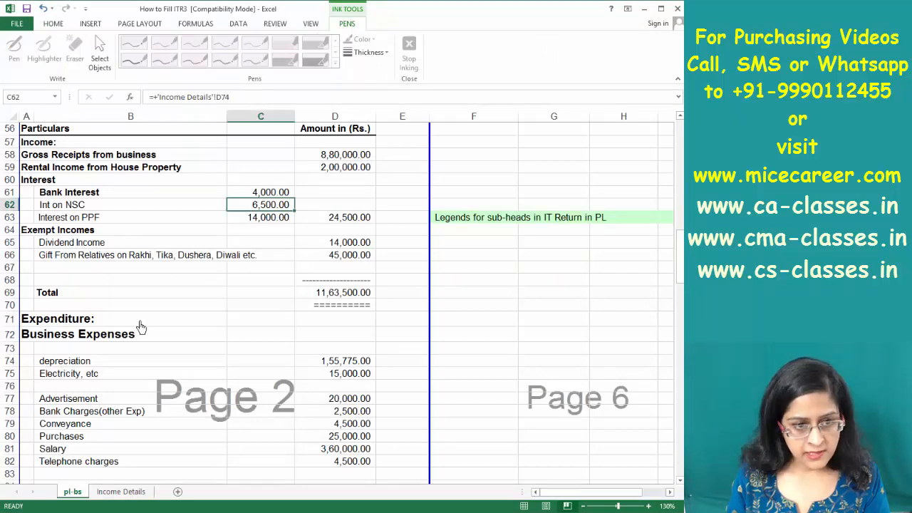
# Review the business expense rows in the reference workbook and return to Schedule BP
pyautogui.click(168, 369)
pyautogui.press('Down')
pyautogui.press('Down')
pyautogui.press('Down')
pyautogui.press('Down')
pyautogui.press('Down')
pyautogui.press('Down')
pyautogui.press('Down')
pyautogui.press('Down')
pyautogui.press('Down')
pyautogui.press('Down')
pyautogui.press('Down')
pyautogui.press('Down')
pyautogui.press('Down')
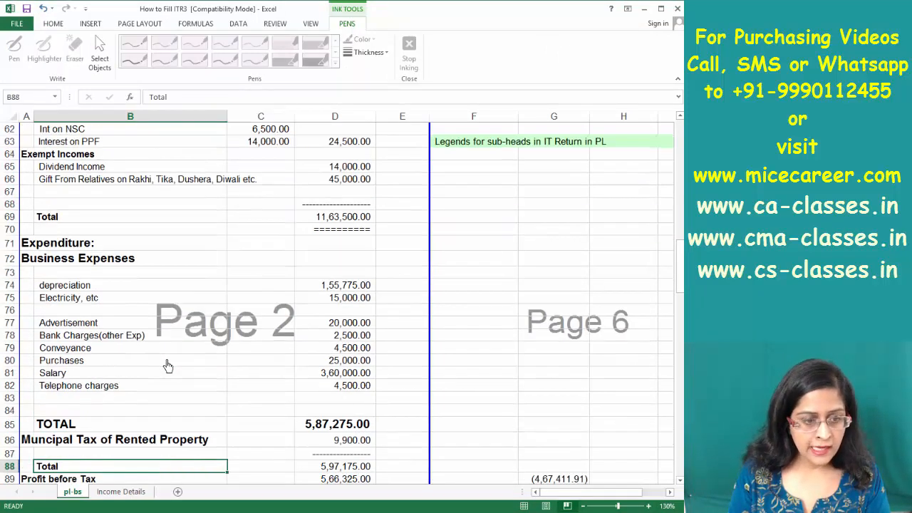
pyautogui.press('Down')
pyautogui.press('Down')
pyautogui.press('Down')
pyautogui.press('Down')
pyautogui.hotkey('alt', 'Tab')
pyautogui.scroll(-9, 168, 365)
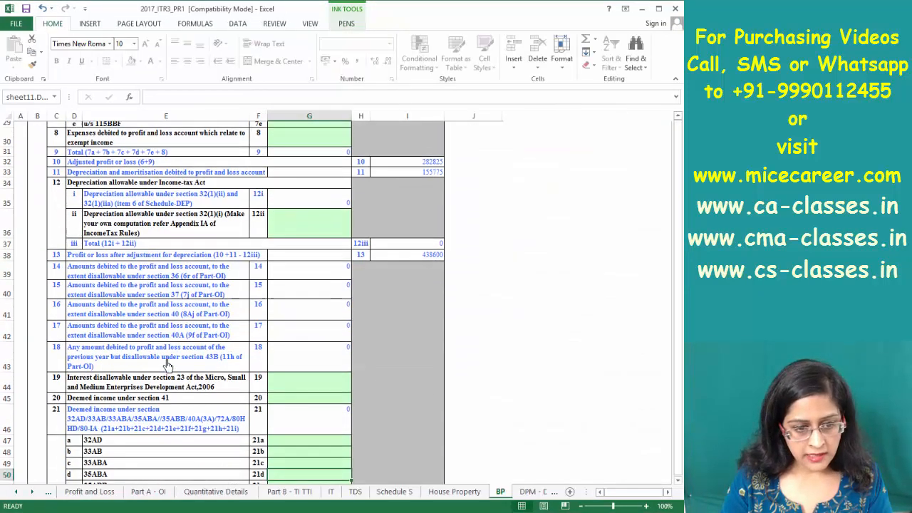
pyautogui.scroll(10, 180, 134)
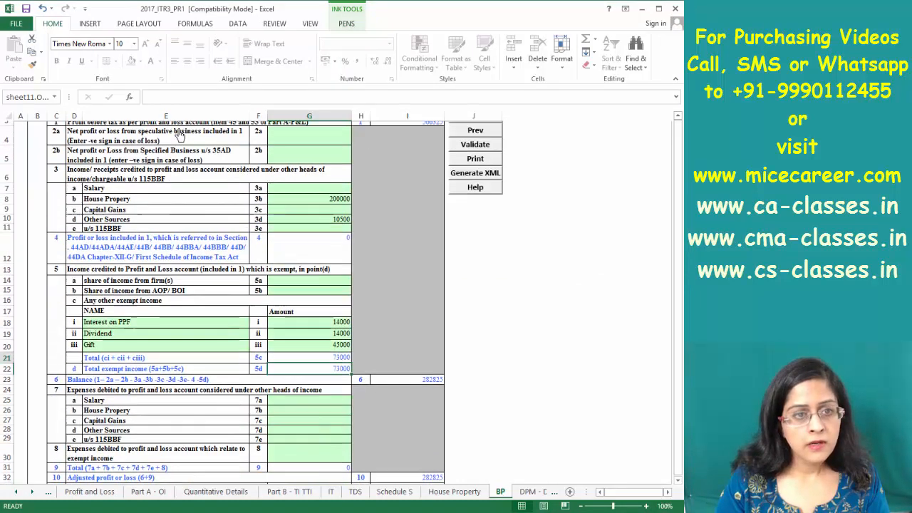
# Enter 9900 as the House Property expense at item 7b
pyautogui.click(314, 437)
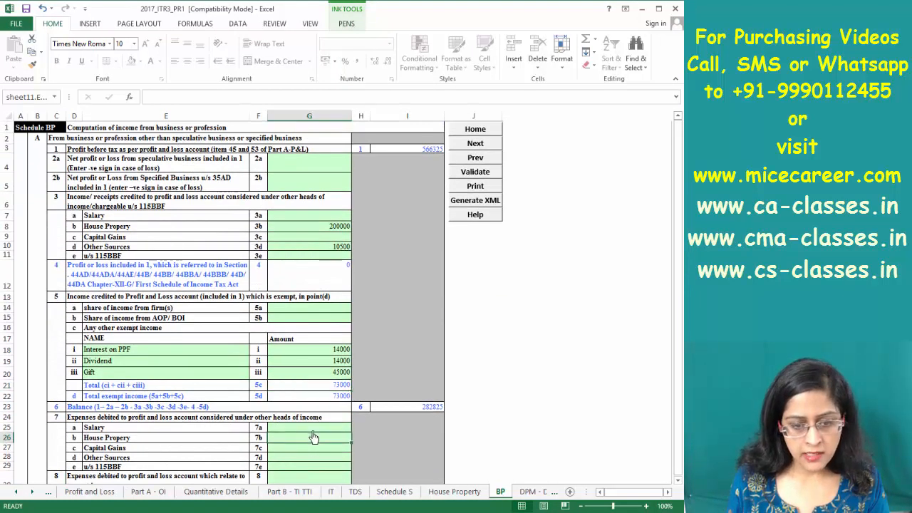
pyautogui.write('9900')
pyautogui.press('Return')
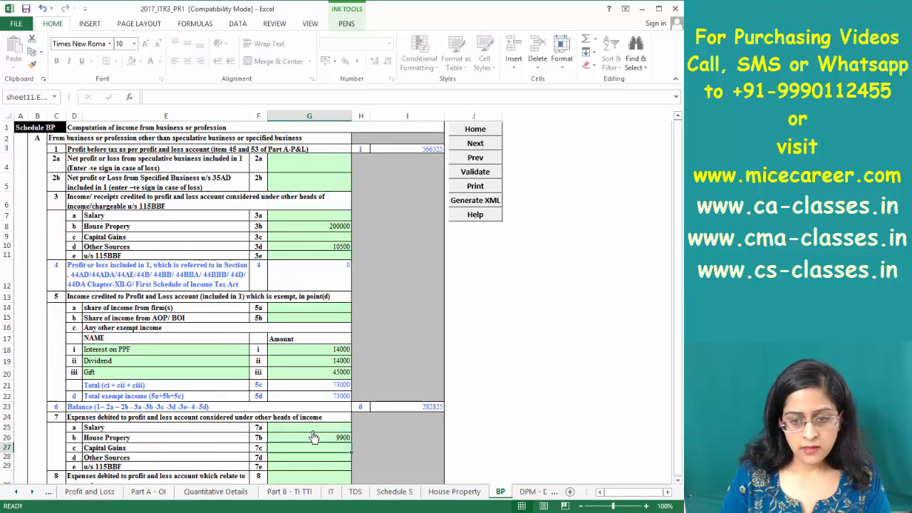
pyautogui.scroll(-10, 313, 438)
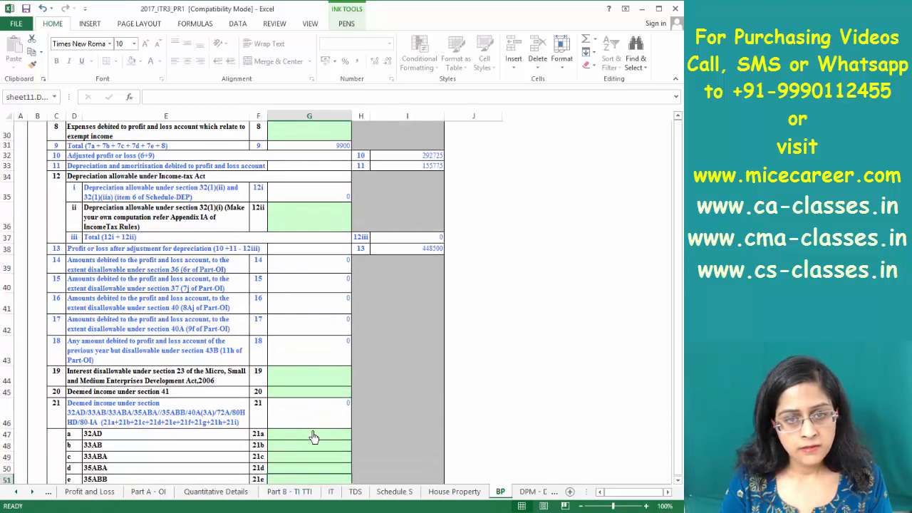
# Check the section 36 disallowance and bank charges, then bring the fixed-assets working into view
pyautogui.click(295, 269)
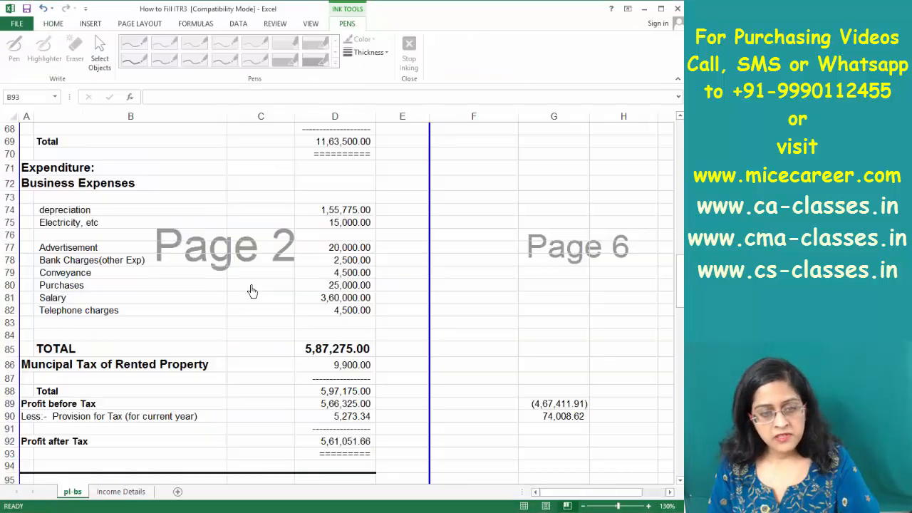
pyautogui.click(313, 260)
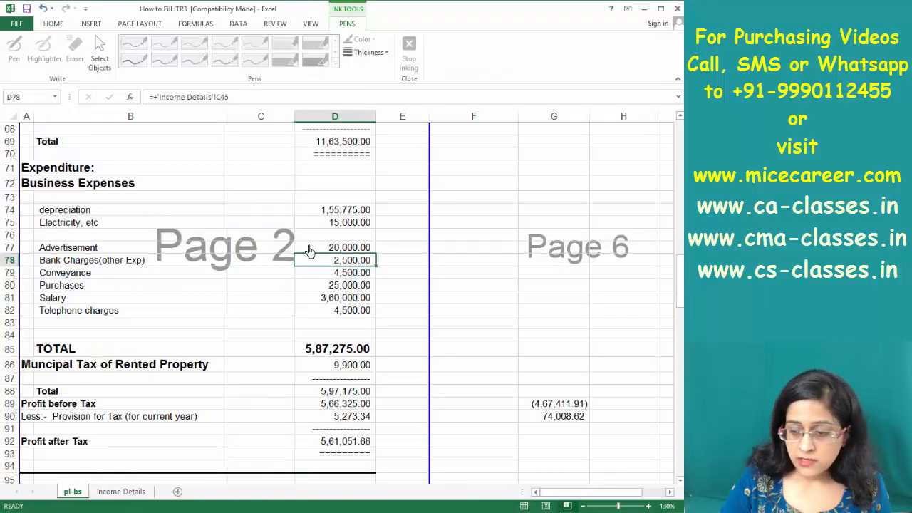
pyautogui.press('pageup')
pyautogui.press('pageup')
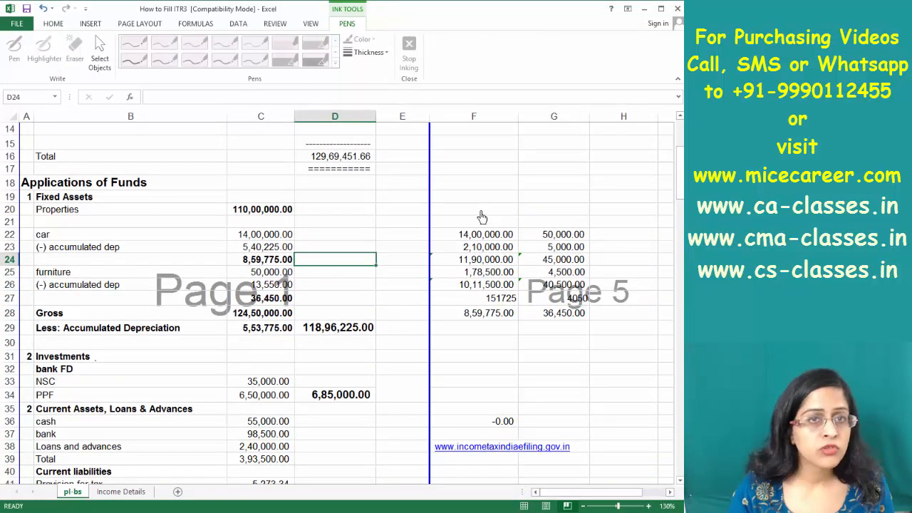
# Handwrite Car 15% and Furniture 10% above the asset columns with a 1 pt pen
pyautogui.click(474, 223)
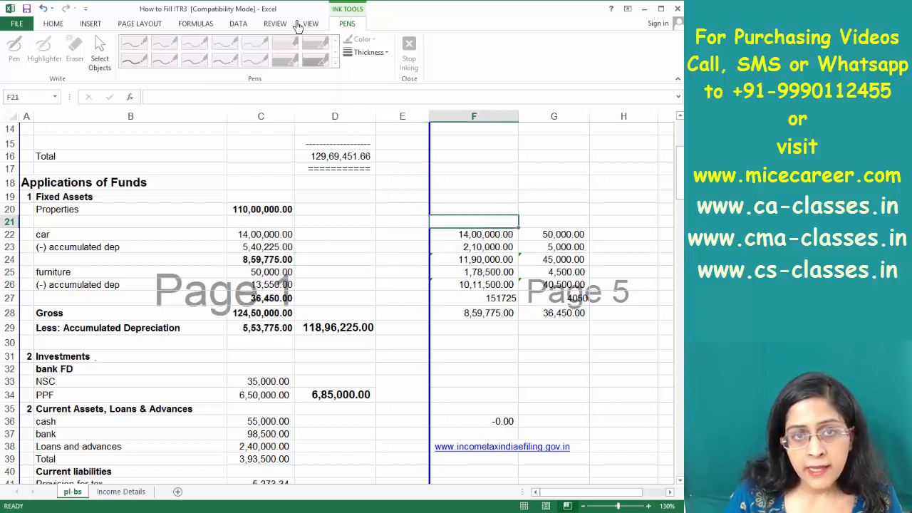
pyautogui.click(369, 53)
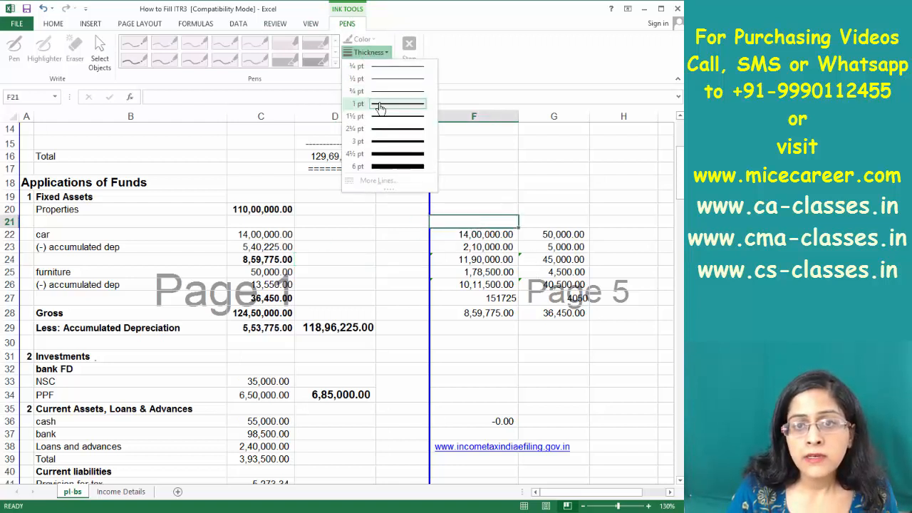
pyautogui.click(382, 107)
pyautogui.moveTo(469, 209); pyautogui.dragTo(477, 223)
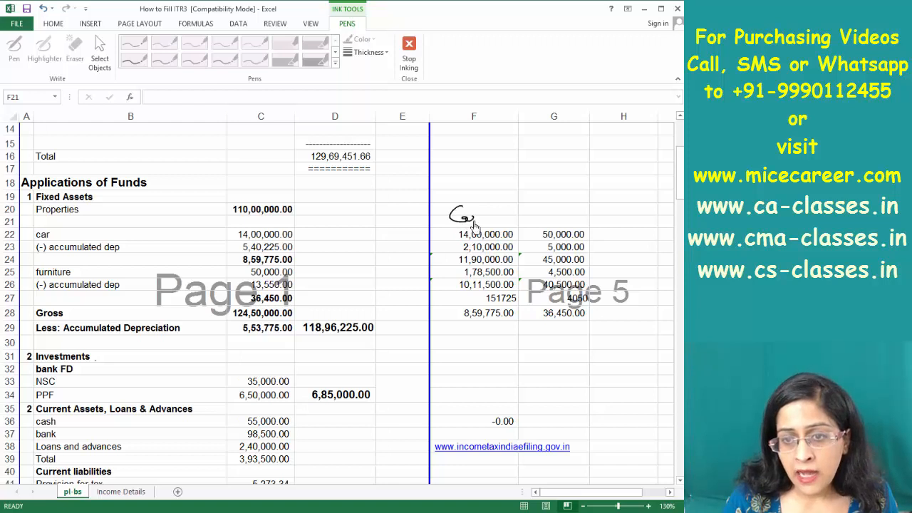
pyautogui.moveTo(546, 217)
pyautogui.mouseDown()
pyautogui.moveTo(555, 210)
pyautogui.moveTo(580, 228)
pyautogui.moveTo(621, 222)
pyautogui.mouseUp()
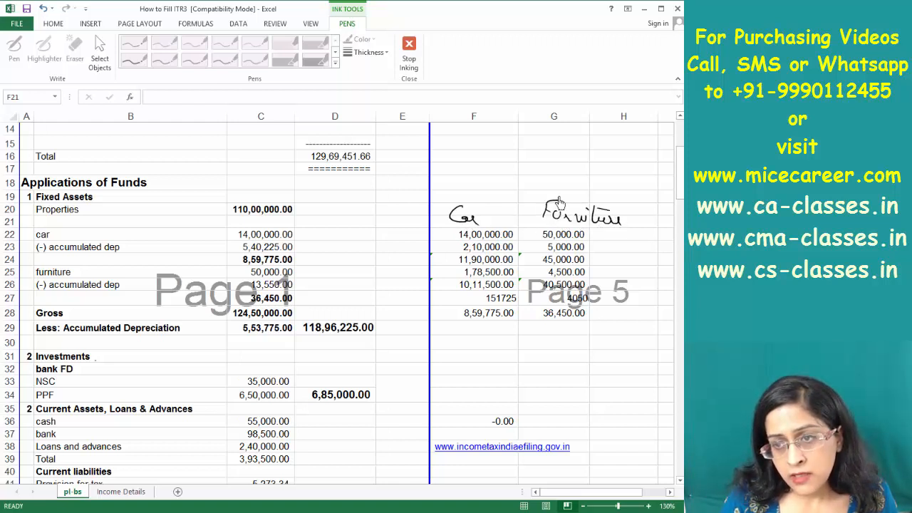
pyautogui.moveTo(453, 181)
pyautogui.mouseDown()
pyautogui.moveTo(454, 192)
pyautogui.moveTo(486, 191)
pyautogui.mouseUp()
pyautogui.moveTo(563, 180); pyautogui.dragTo(563, 190)
pyautogui.moveTo(570, 181); pyautogui.dragTo(577, 191)
pyautogui.moveTo(584, 187); pyautogui.dragTo(586, 191)
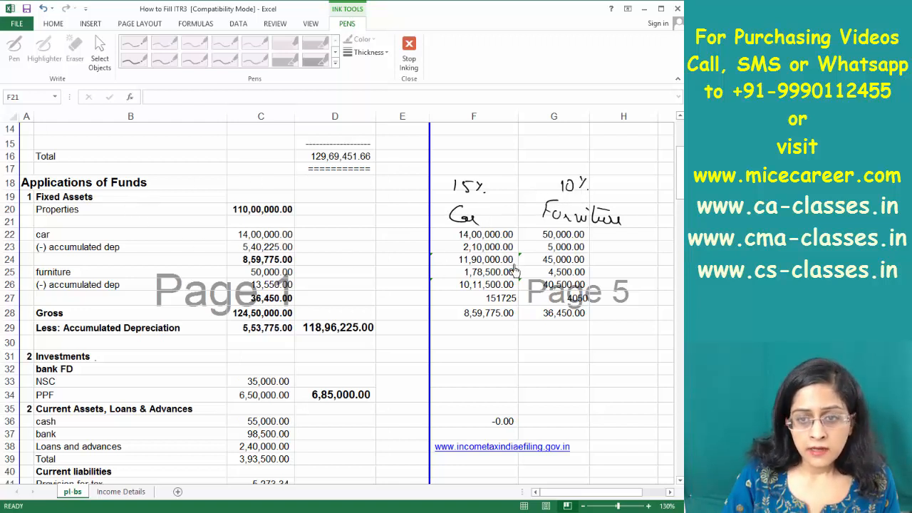
pyautogui.press('Escape')
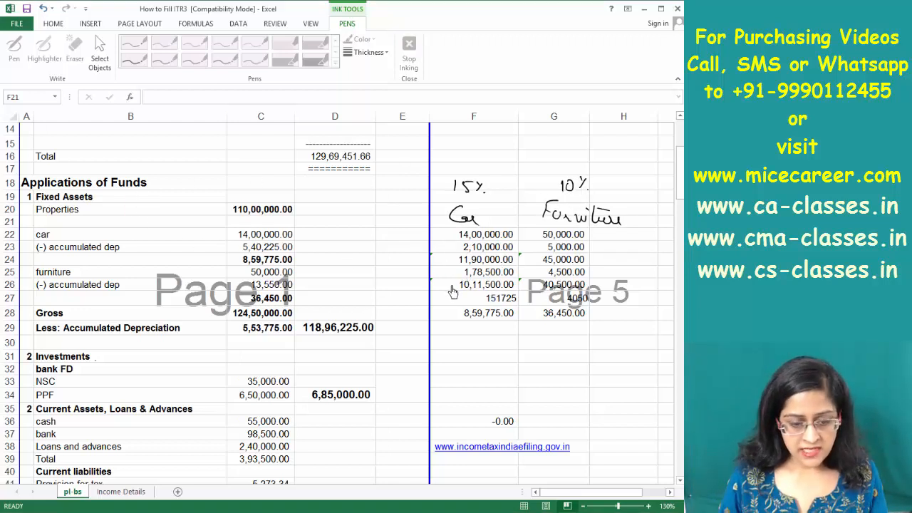
pyautogui.click(355, 285)
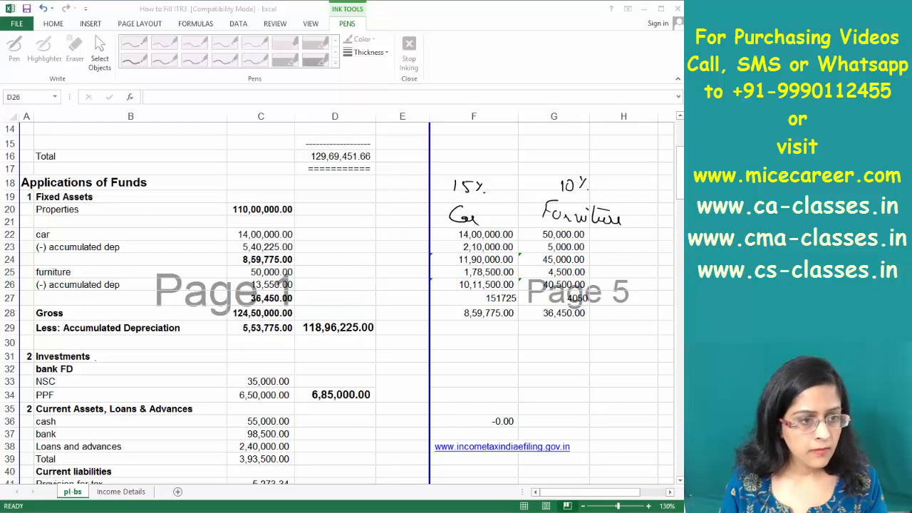
pyautogui.click(38, 277)
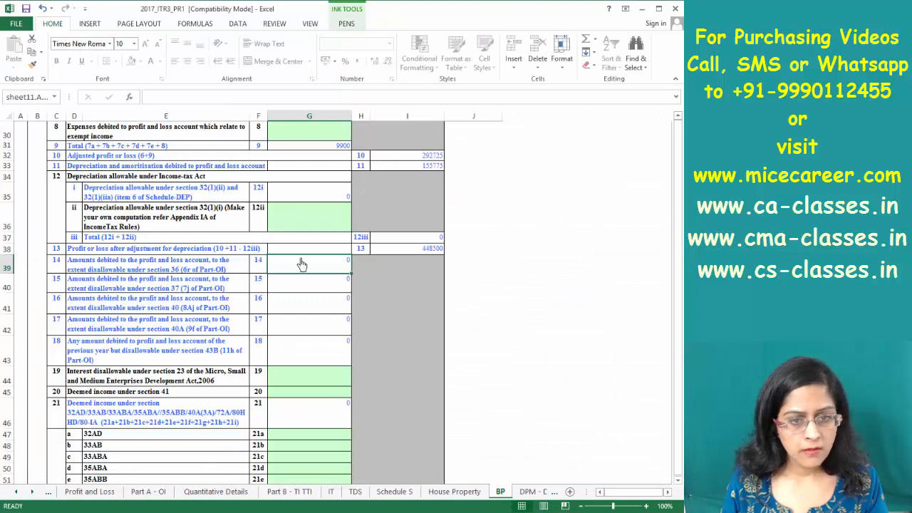
# Look at the 15% block's opening value in DPM - DOA, then the car's closing value formula
pyautogui.click(527, 492)
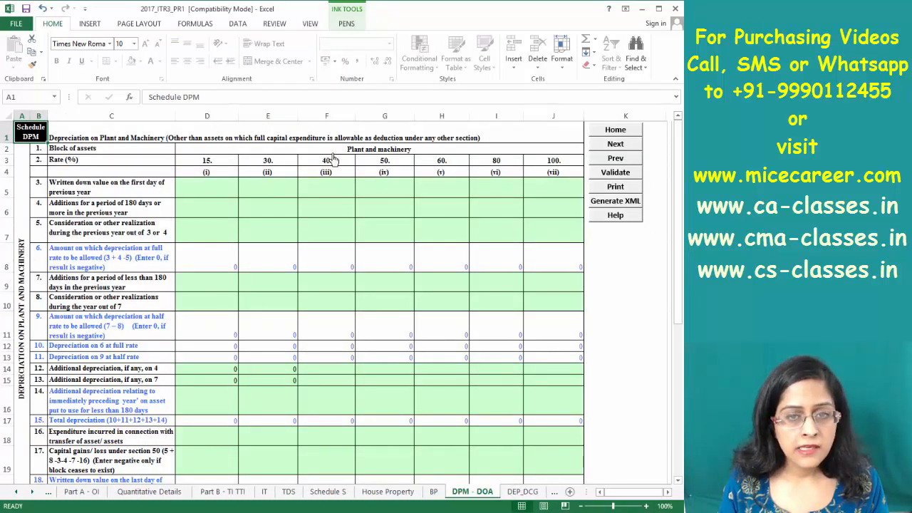
pyautogui.click(204, 199)
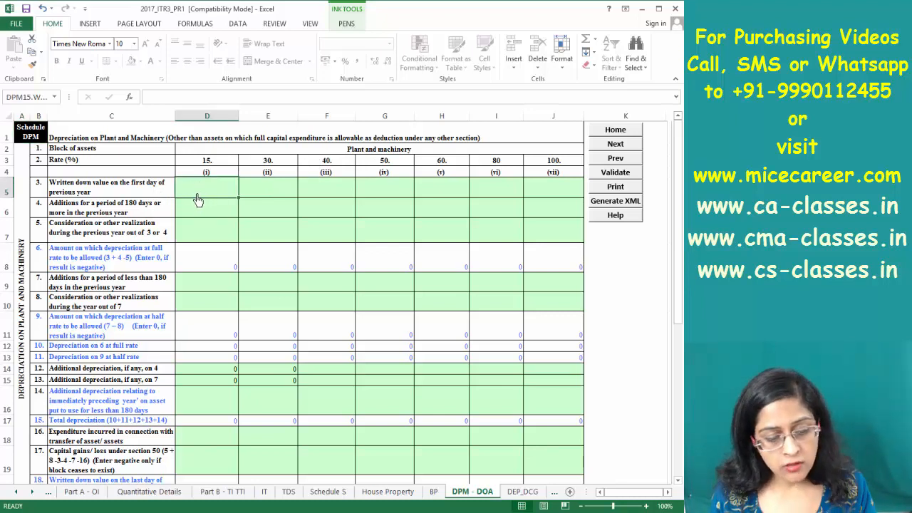
pyautogui.hotkey('alt', 'Tab')
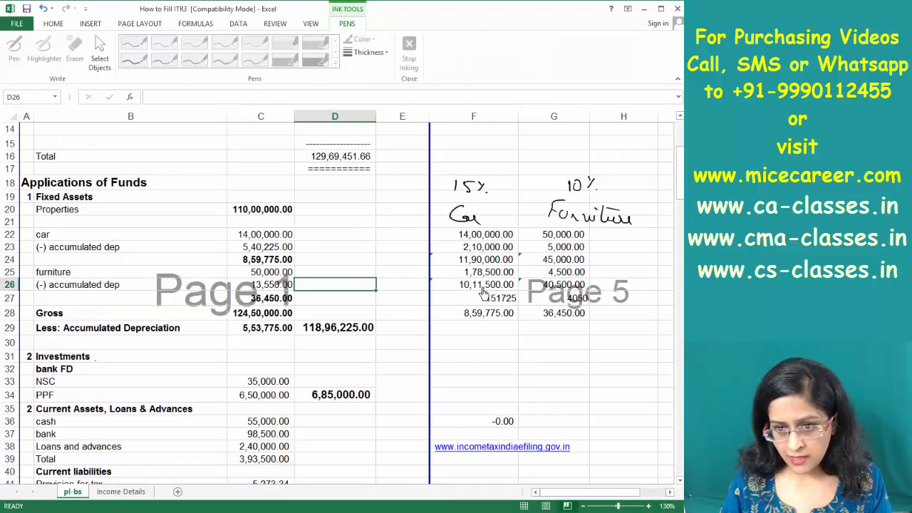
pyautogui.click(481, 286)
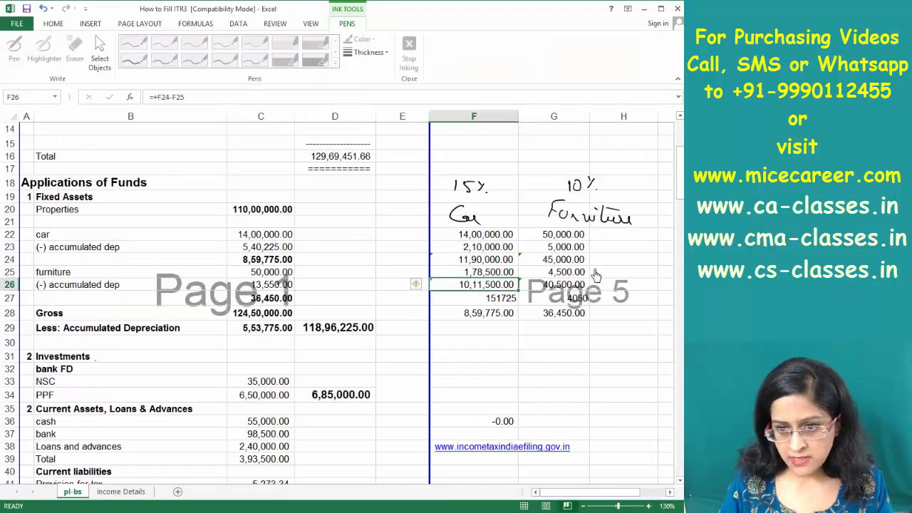
# Ink a bracket labelled Dep and Closing beside the furniture depreciation rows
pyautogui.click(384, 56)
pyautogui.click(388, 109)
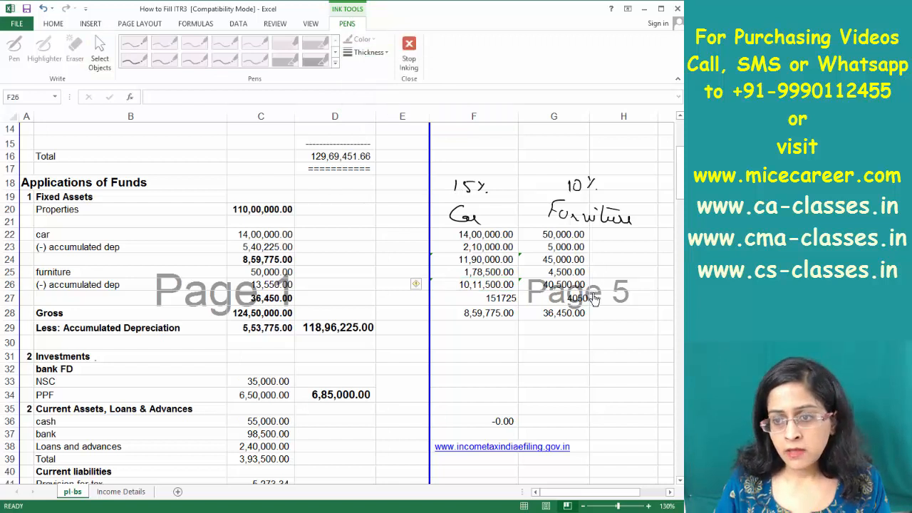
pyautogui.moveTo(589, 282)
pyautogui.mouseDown()
pyautogui.moveTo(588, 310)
pyautogui.moveTo(627, 292)
pyautogui.moveTo(605, 313)
pyautogui.moveTo(613, 303)
pyautogui.moveTo(625, 310)
pyautogui.moveTo(600, 314)
pyautogui.moveTo(648, 322)
pyautogui.moveTo(654, 333)
pyautogui.mouseUp()
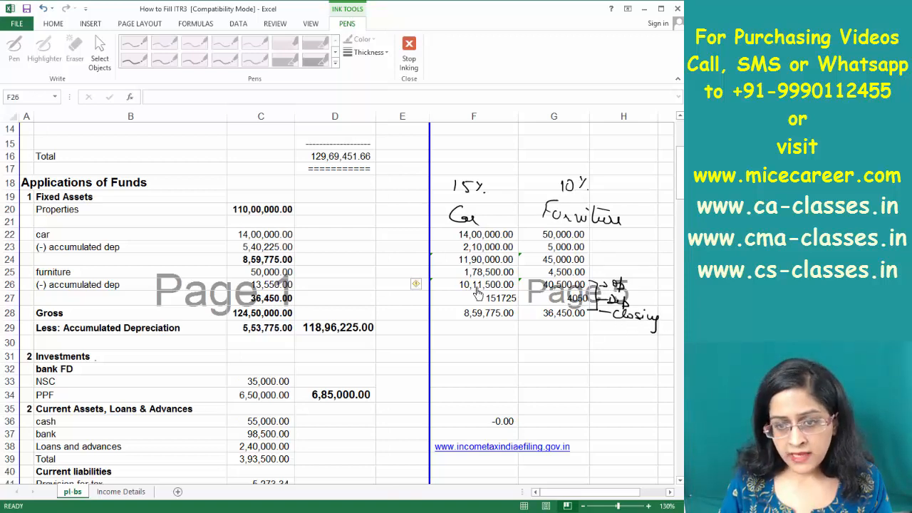
pyautogui.hotkey('alt', 'Tab')
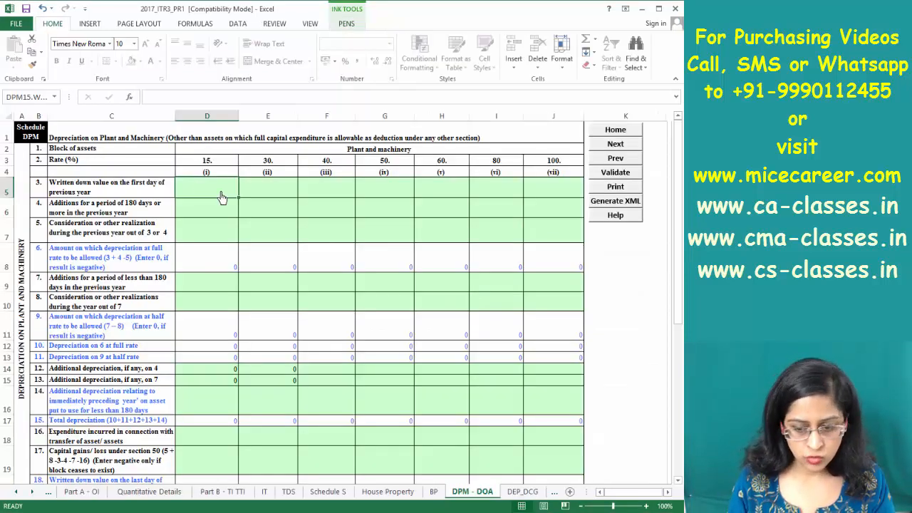
# Enter 1011500 as the 15% block opening value and verify the 151725 car depreciation
pyautogui.write('1011500')
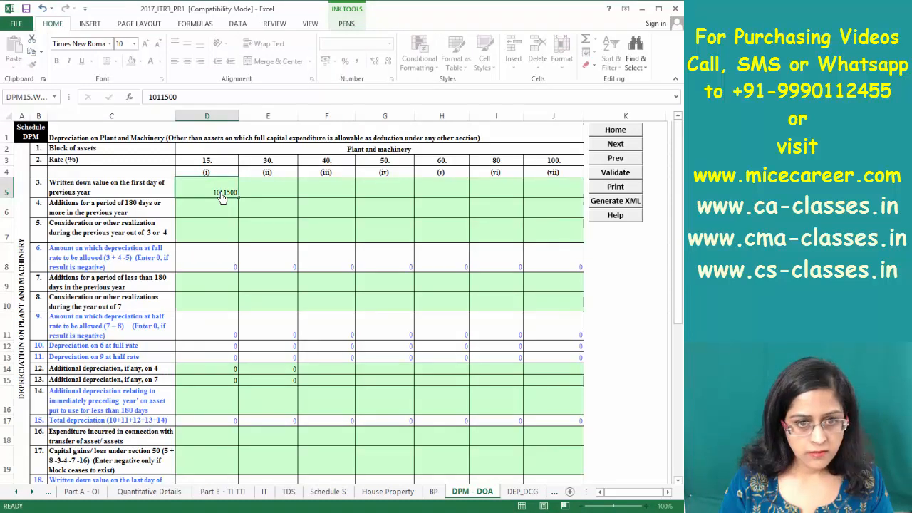
pyautogui.press('Return')
pyautogui.hotkey('alt', 'Tab')
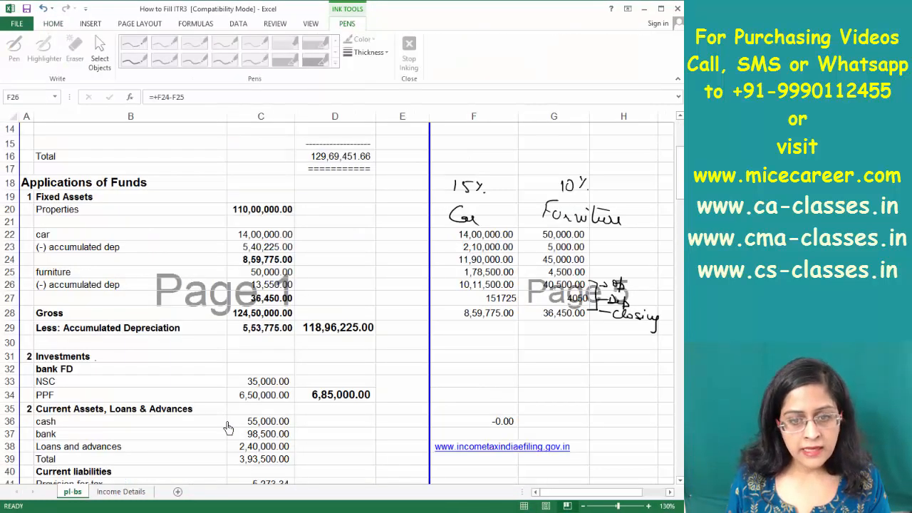
pyautogui.click(489, 299)
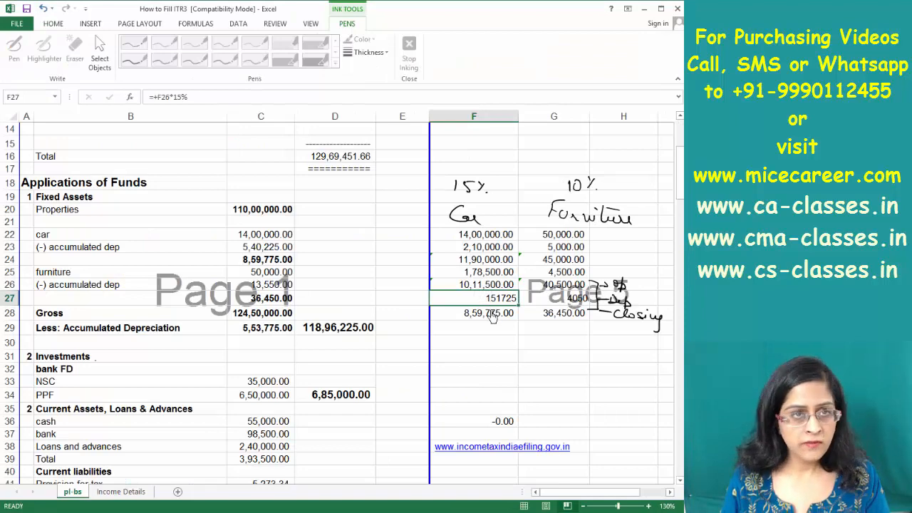
pyautogui.hotkey('alt', 'Tab')
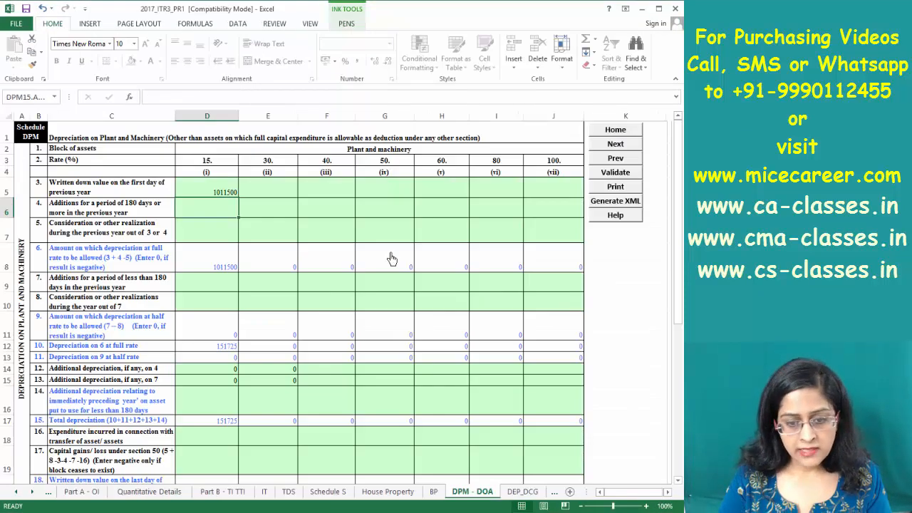
# Enter 40500 as furniture's opening written-down value in the 10% block
pyautogui.press('pagedown')
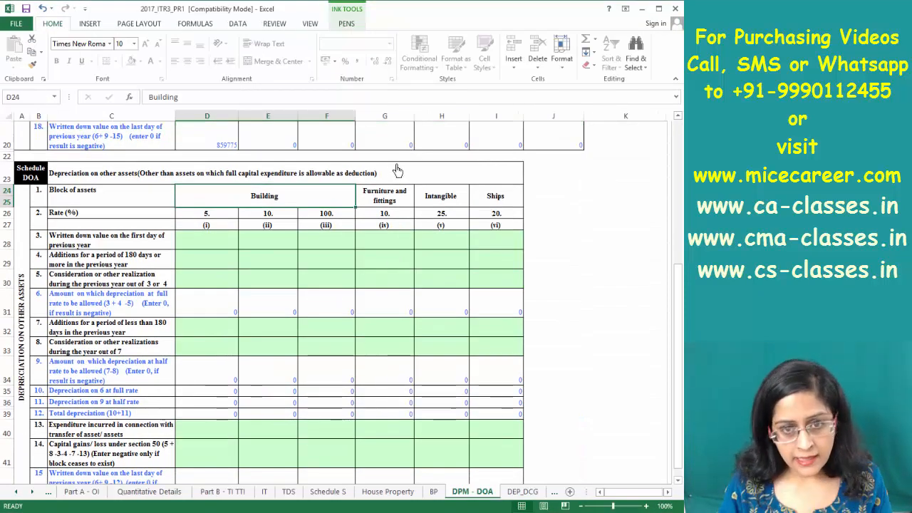
pyautogui.click(388, 240)
pyautogui.hotkey('alt', 'Tab')
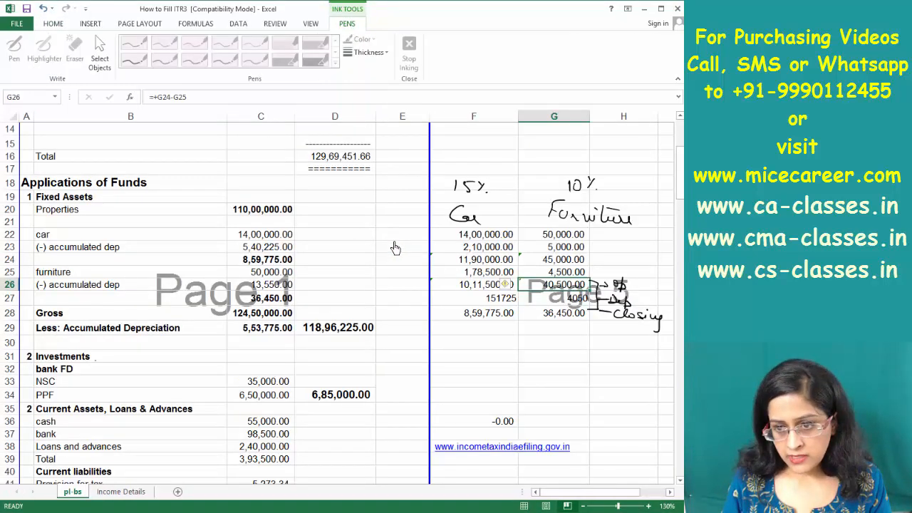
pyautogui.hotkey('alt', 'Tab')
pyautogui.write('40500')
pyautogui.press('Return')
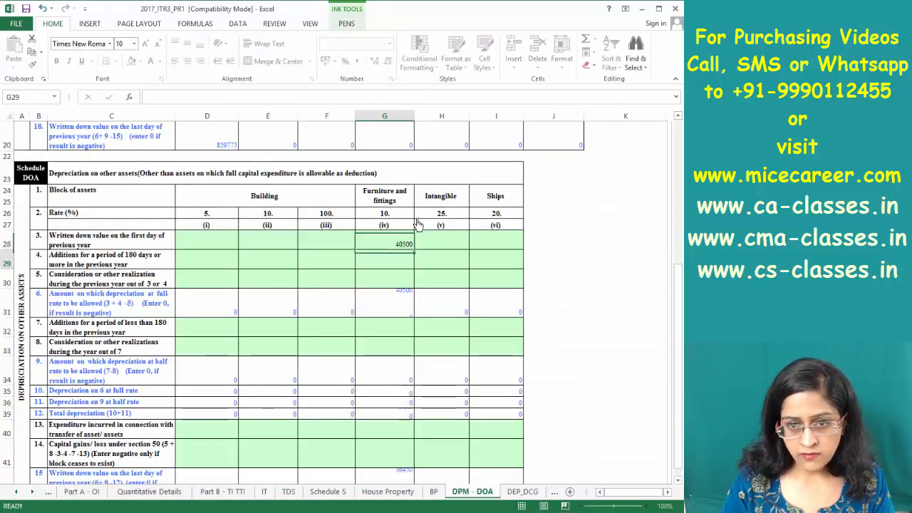
pyautogui.press('pageup')
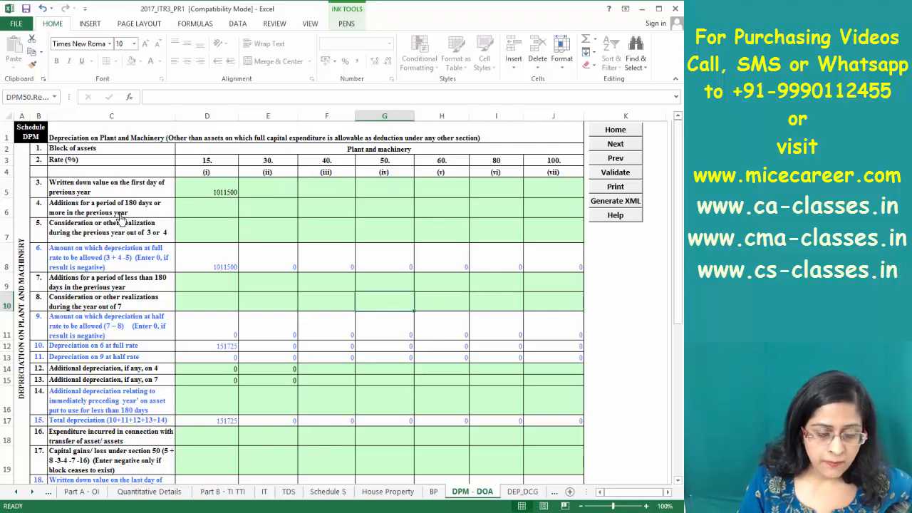
# Walk through the 15% block's additions, realisation and under-180-days entries in Schedule DPM
pyautogui.click(199, 212)
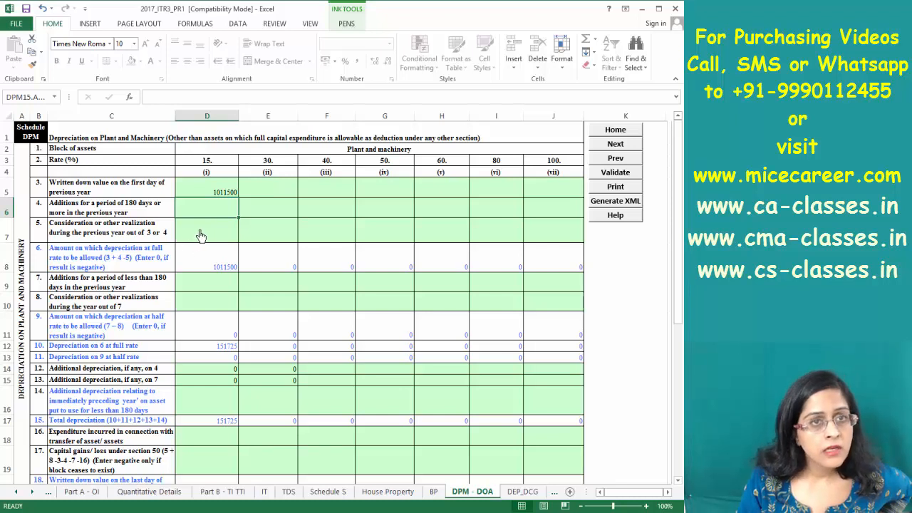
pyautogui.click(211, 239)
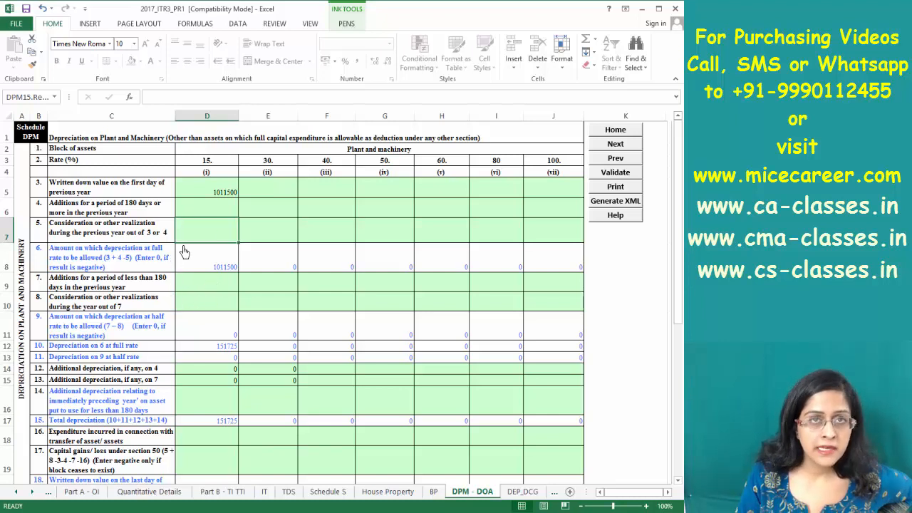
pyautogui.click(200, 212)
pyautogui.click(196, 238)
pyautogui.click(196, 288)
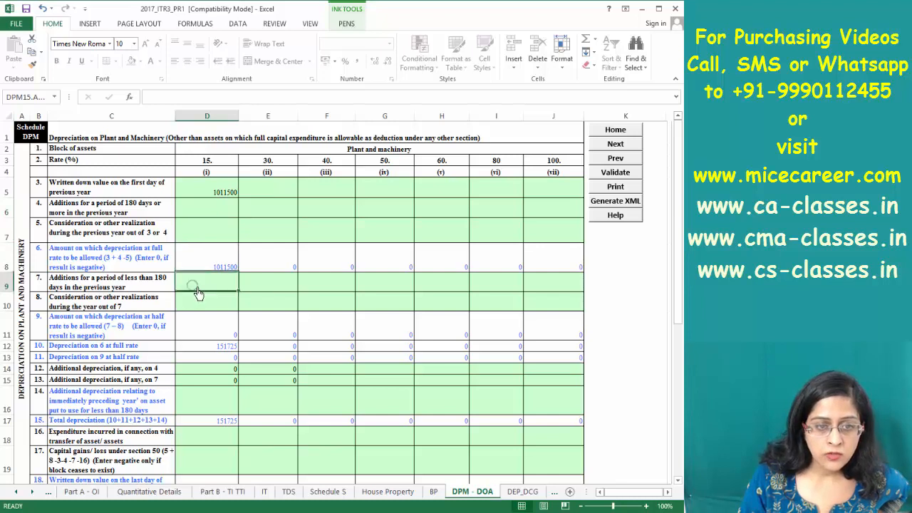
pyautogui.click(202, 213)
pyautogui.click(196, 288)
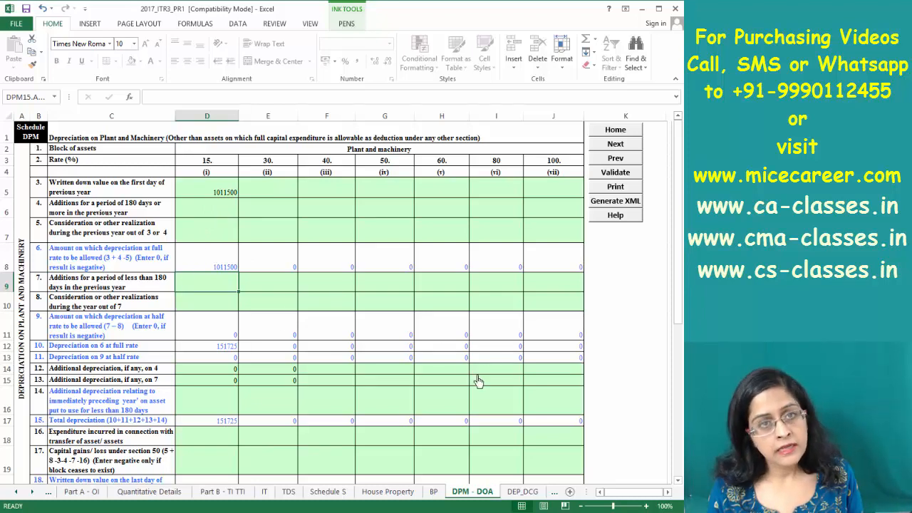
pyautogui.click(432, 491)
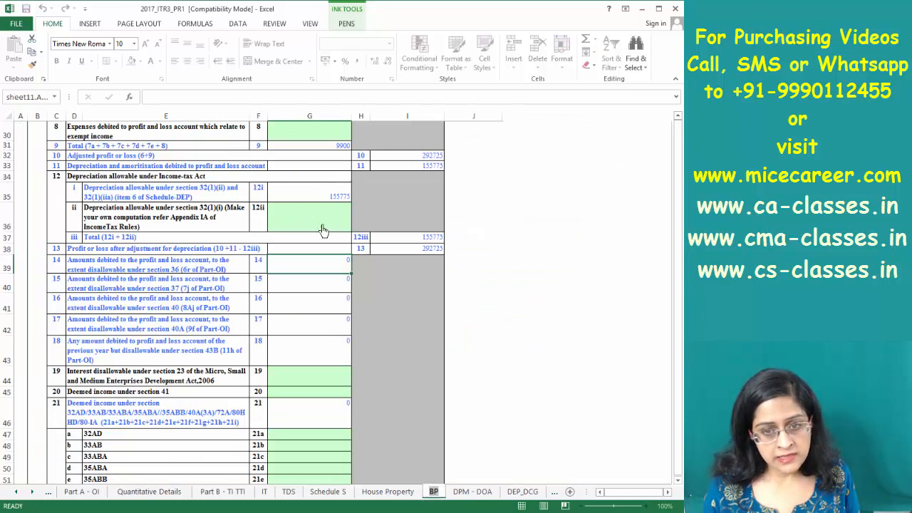
# Match Schedule DEP's 155775 total depreciation against the car and furniture figures in the working
pyautogui.click(318, 284)
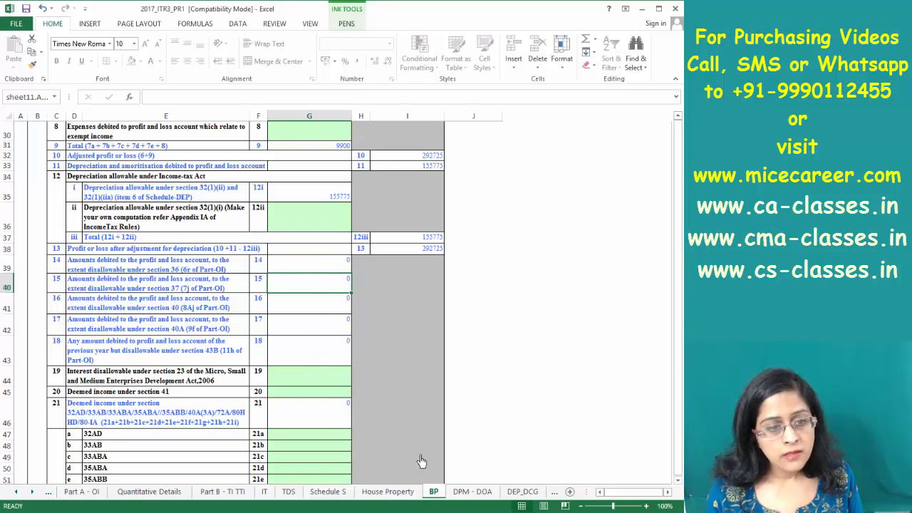
pyautogui.click(517, 496)
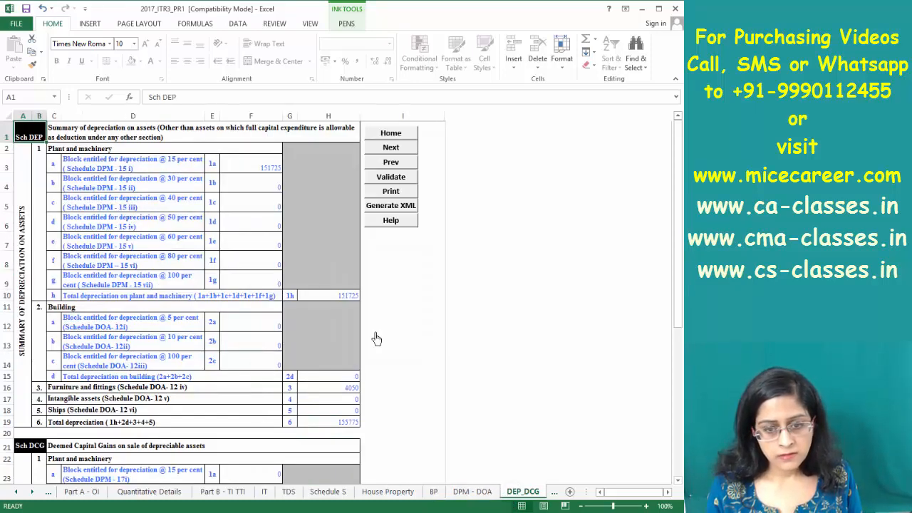
pyautogui.click(348, 426)
pyautogui.hotkey('alt', 'Tab')
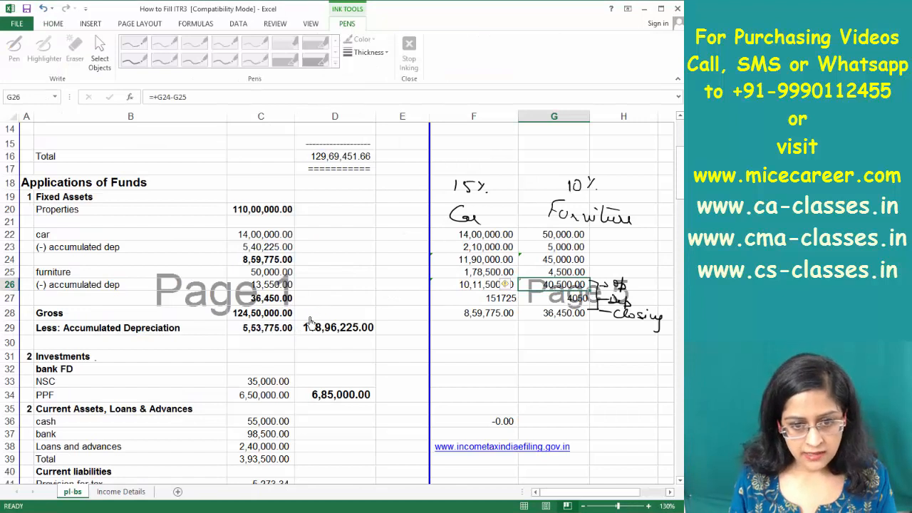
pyautogui.click(496, 299)
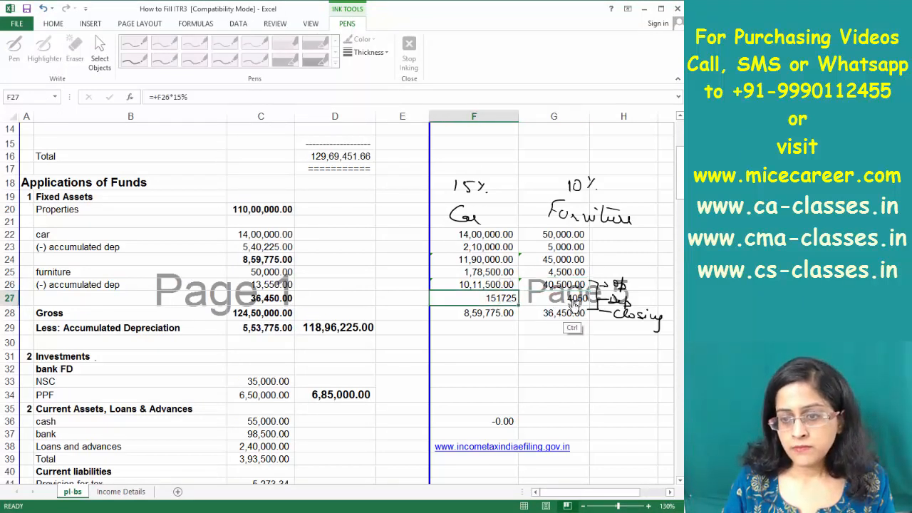
pyautogui.keyDown('ctrl'); pyautogui.click(572, 300); pyautogui.keyUp('ctrl')
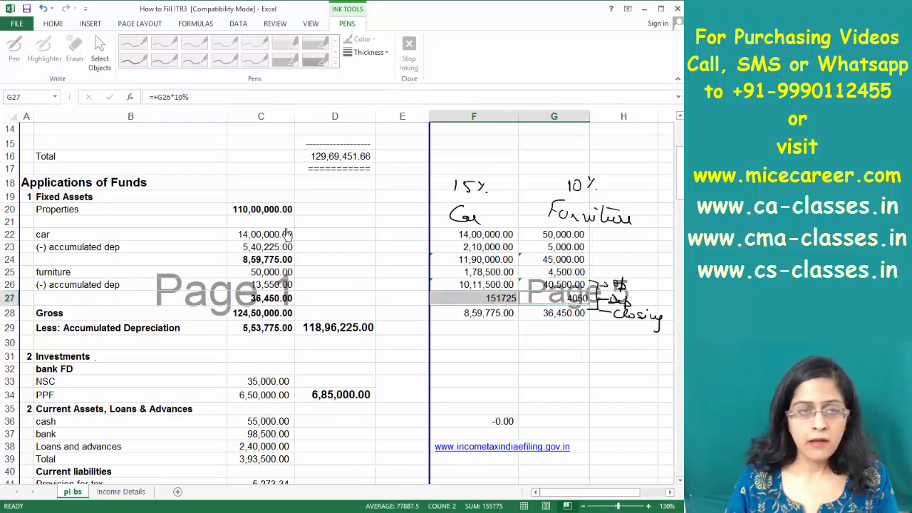
pyautogui.click(503, 275)
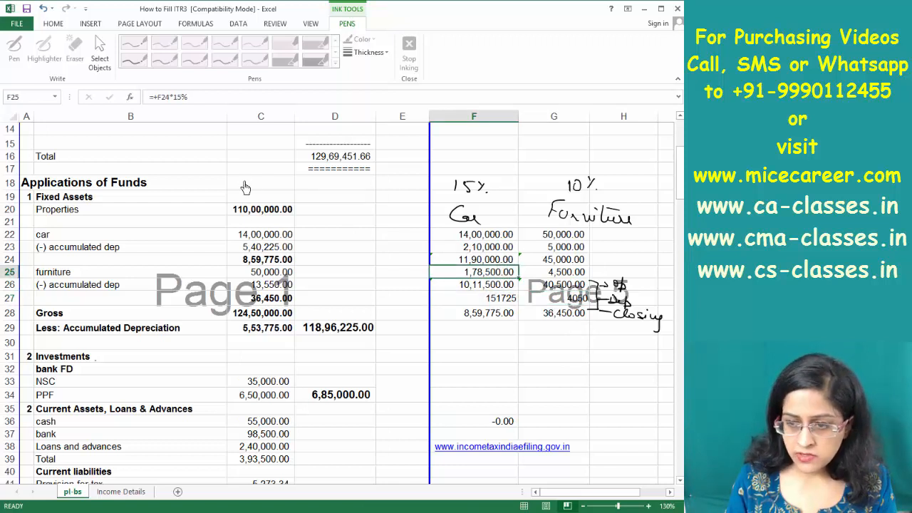
pyautogui.hotkey('alt', 'Tab')
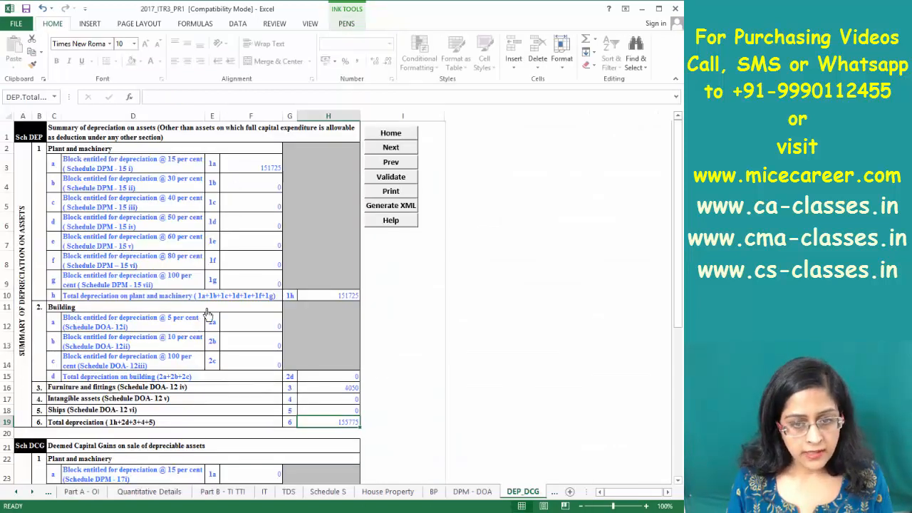
# Confirm item 12i's 155775 depreciation is locked and net business profit is 292725
pyautogui.click(434, 492)
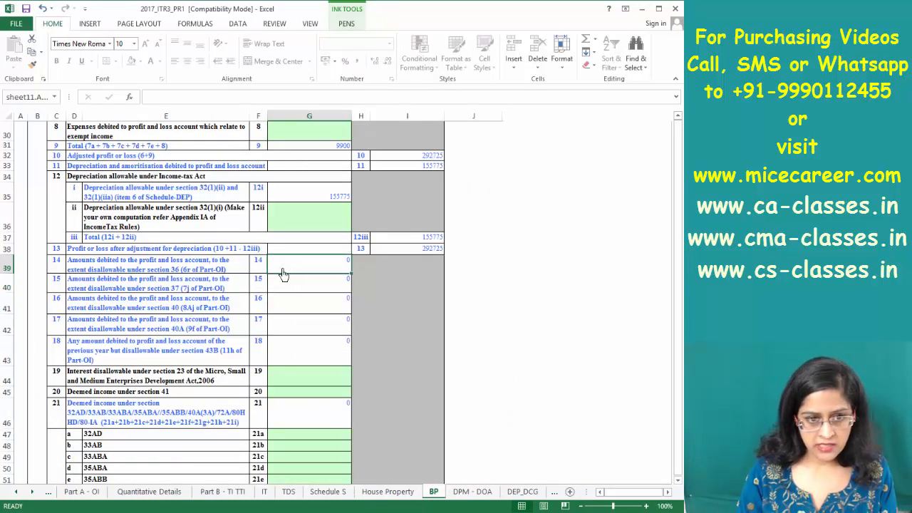
pyautogui.click(279, 267)
pyautogui.click(342, 200)
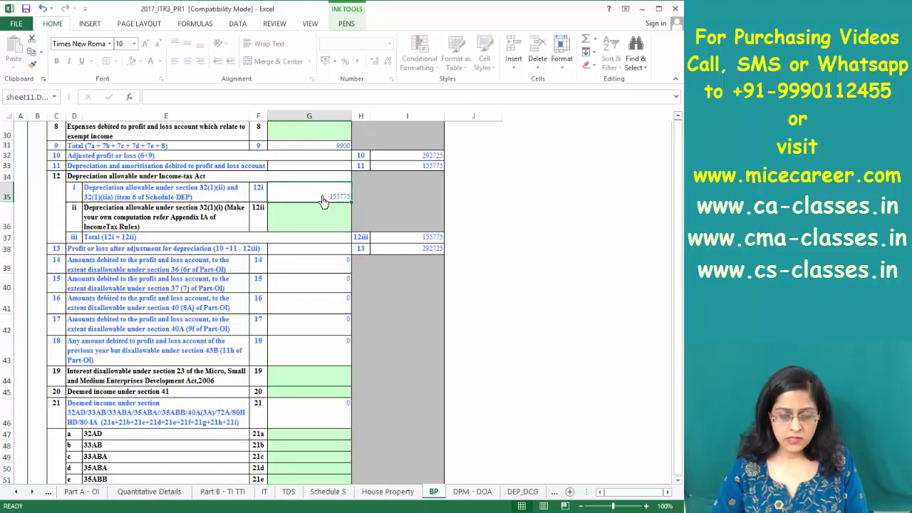
pyautogui.doubleClick(329, 203)
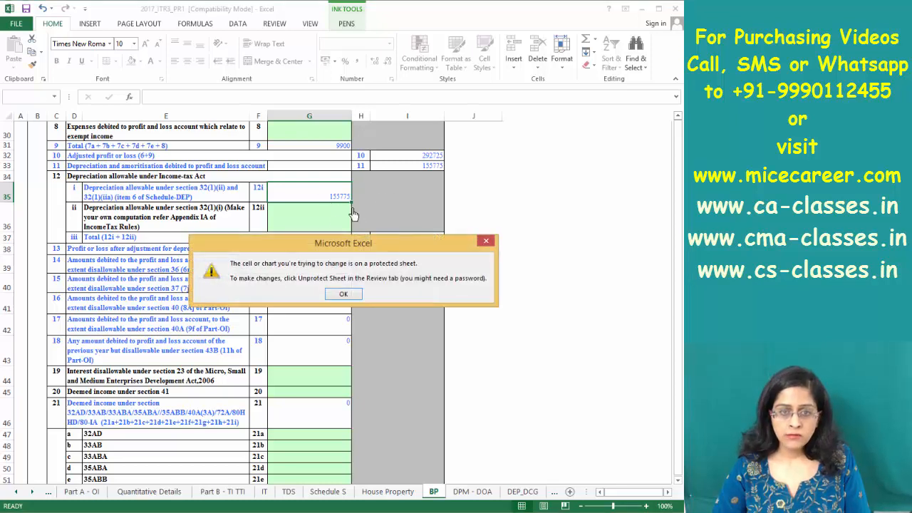
pyautogui.press('Return')
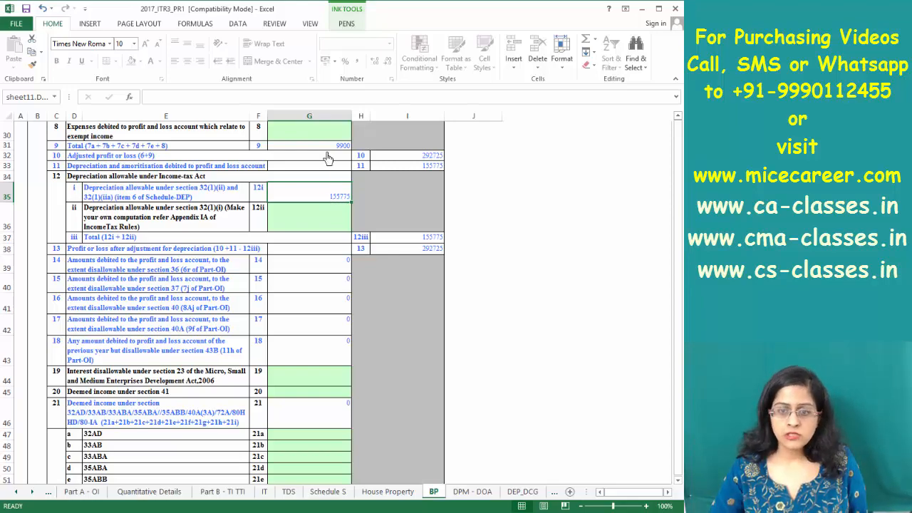
pyautogui.scroll(-14, 327, 157)
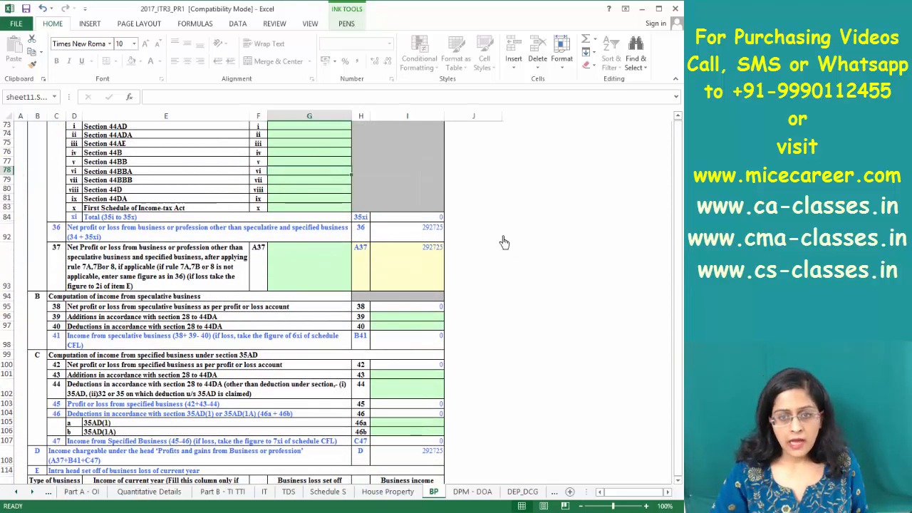
pyautogui.click(442, 265)
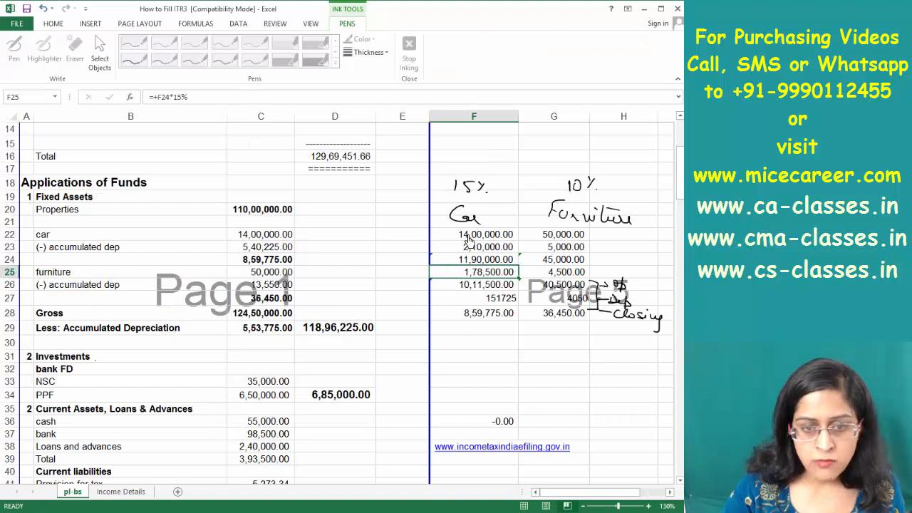
# Page through the working's profit and loss account and computation of income totals
pyautogui.press('pagedown')
pyautogui.press('pagedown')
pyautogui.press('pageup')
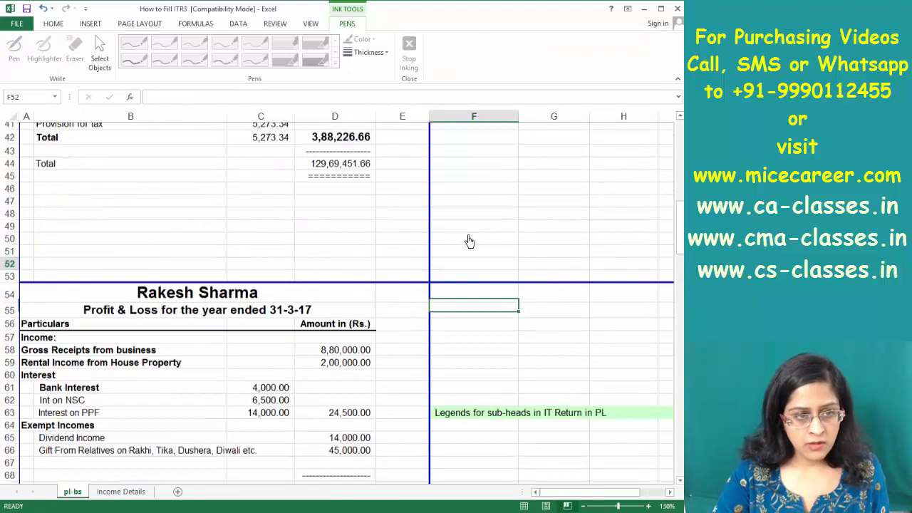
pyautogui.press('pagedown')
pyautogui.press('pagedown')
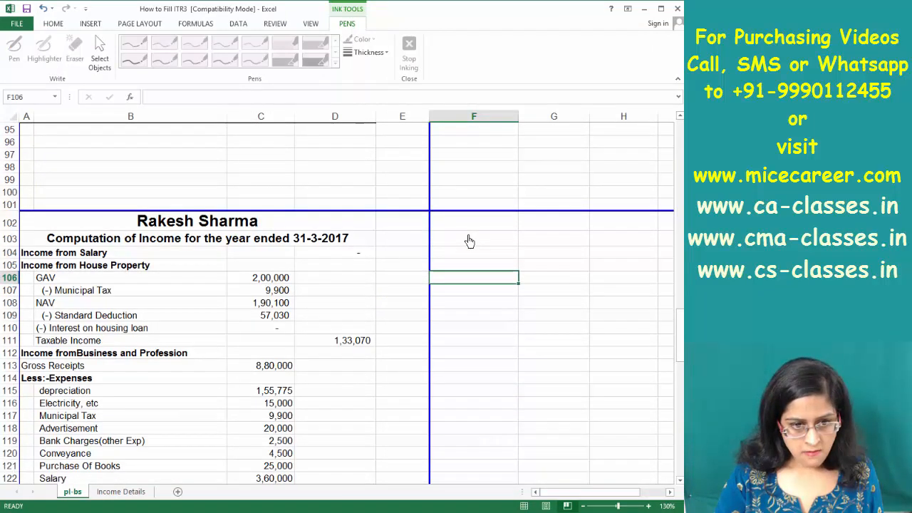
pyautogui.press('pagedown')
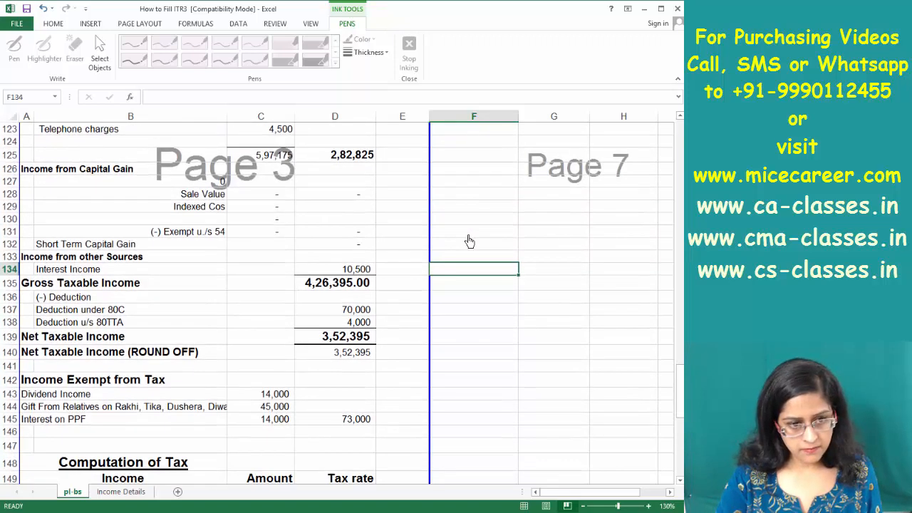
pyautogui.press('pageup')
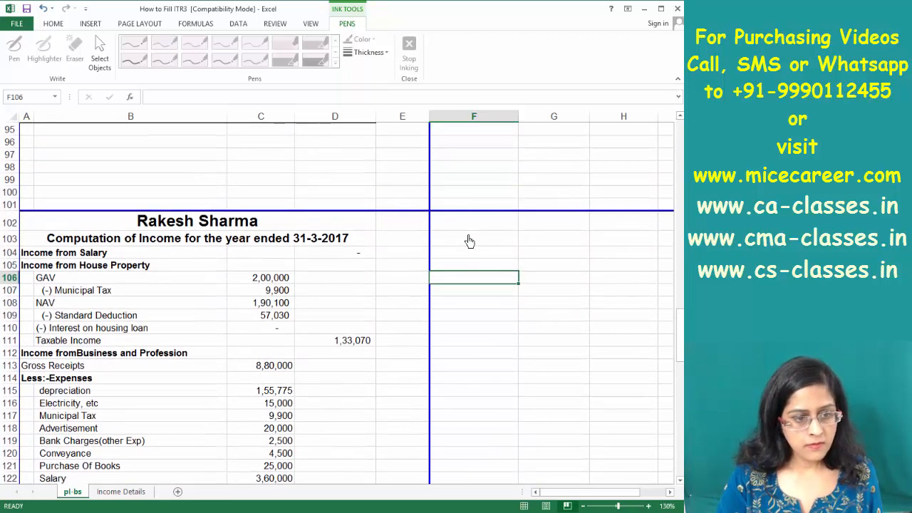
pyautogui.press('pagedown')
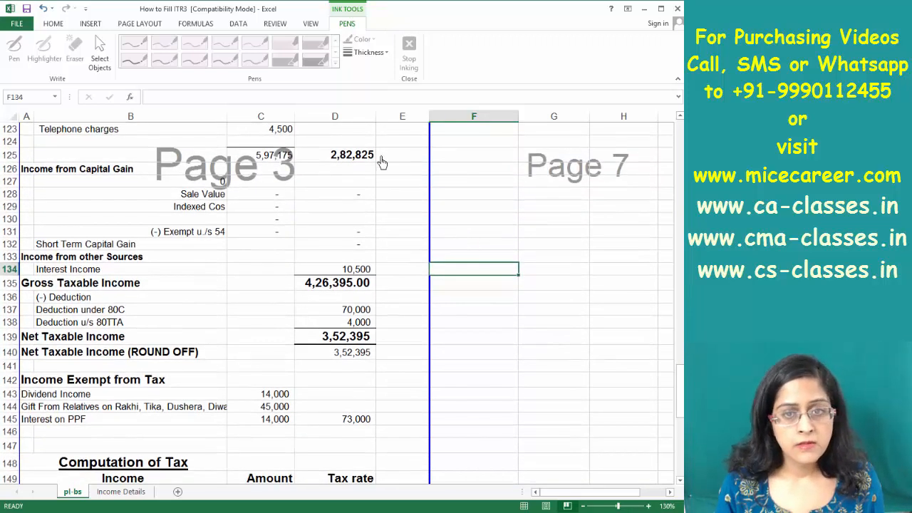
# Compare the BP depreciation items, then return to the start of the computation of income
pyautogui.hotkey('alt', 'Tab')
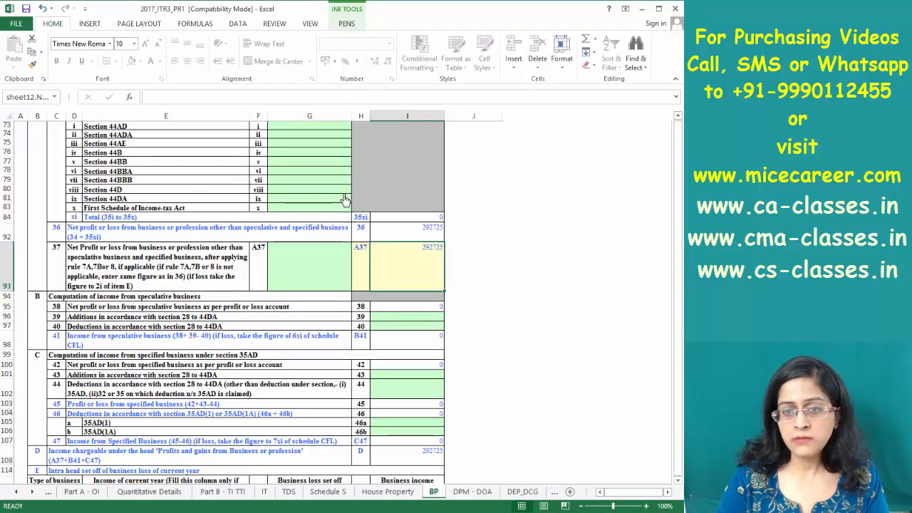
pyautogui.press('pageup')
pyautogui.press('pageup')
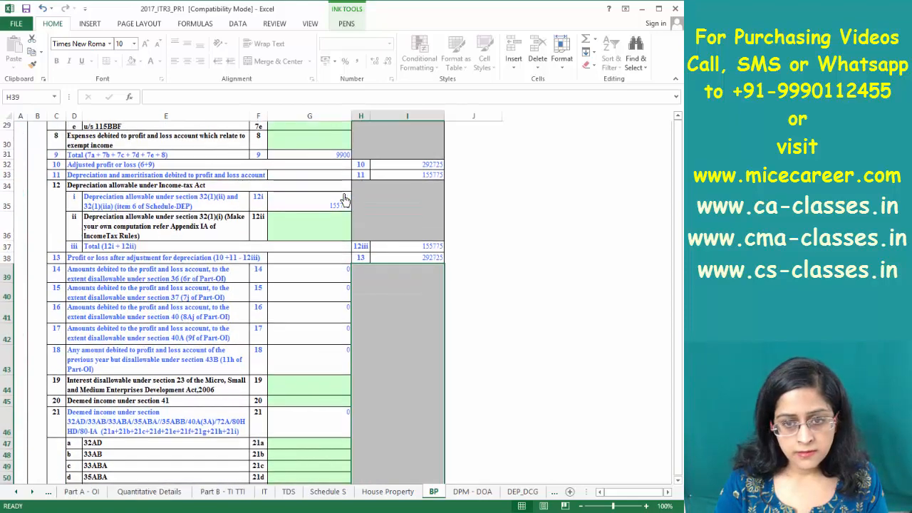
pyautogui.press('pageup')
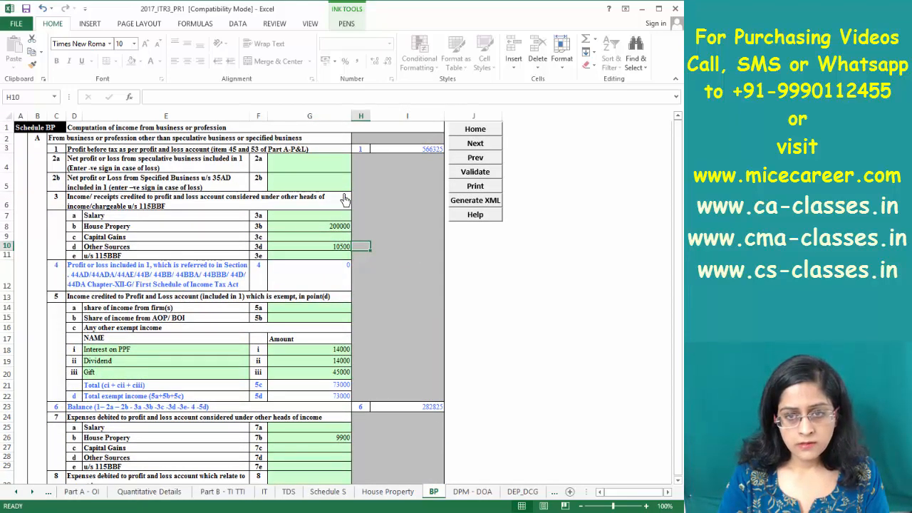
pyautogui.hotkey('alt', 'Tab')
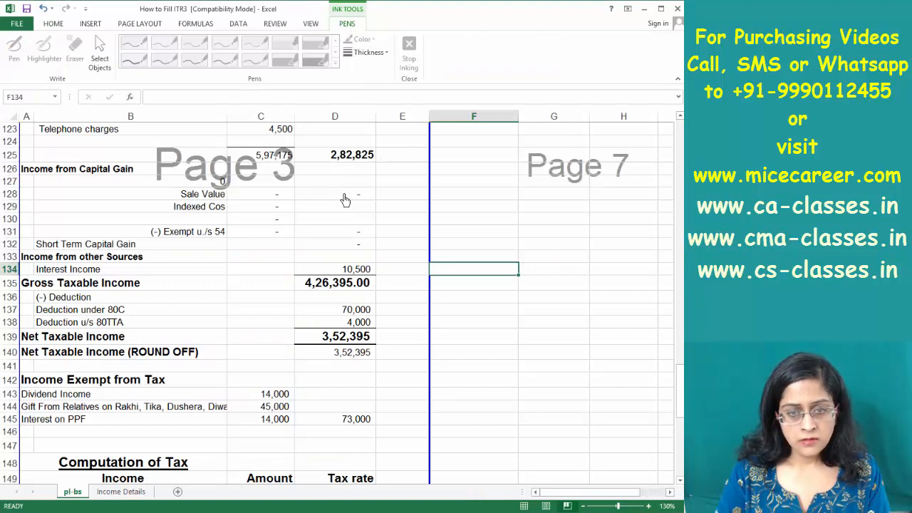
pyautogui.press('pageup')
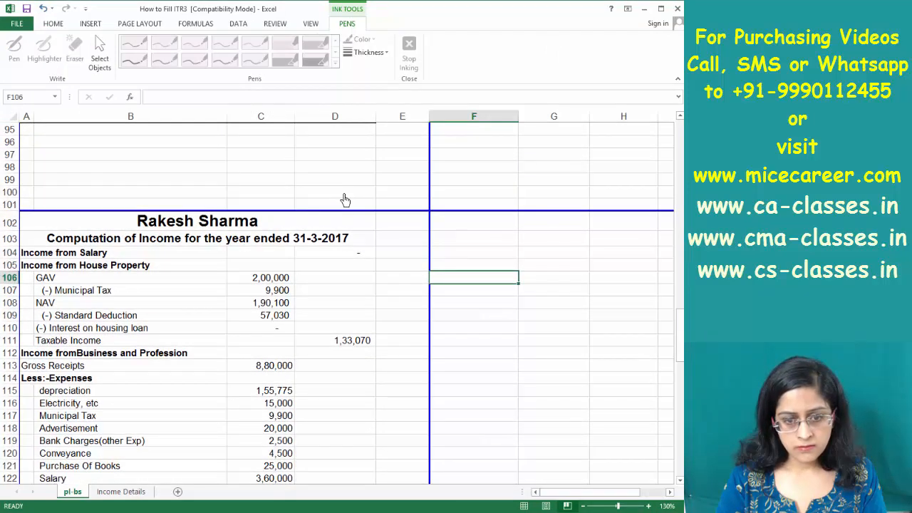
pyautogui.press('pagedown')
pyautogui.press('pageup')
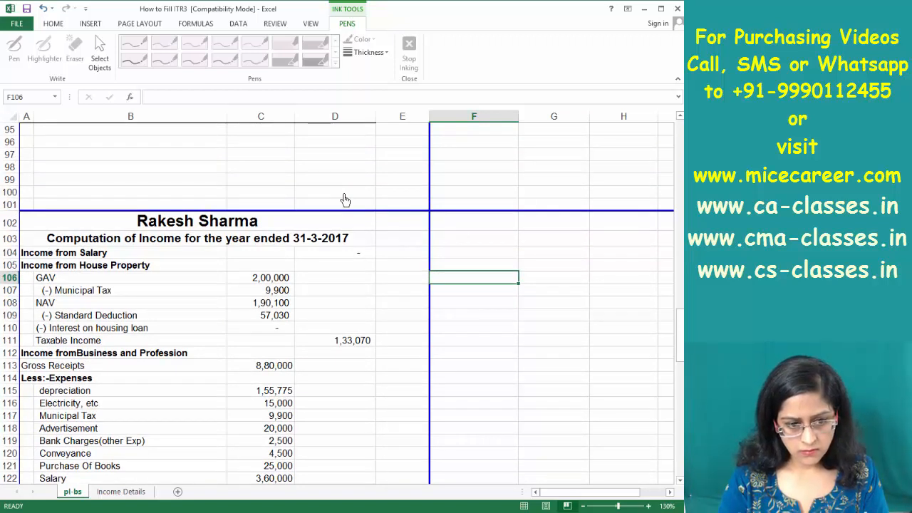
# Clear the municipal tax amount from cell C117 in the income computation
pyautogui.click(287, 417)
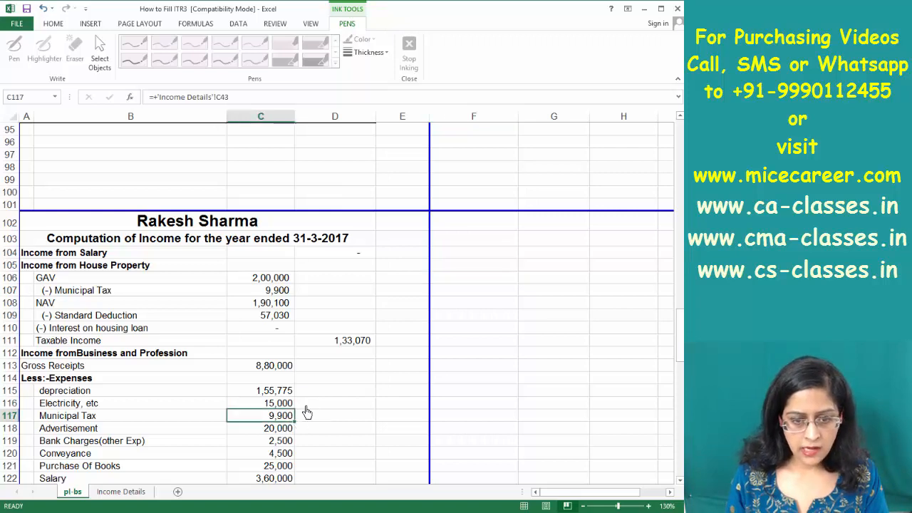
pyautogui.press('BackSpace')
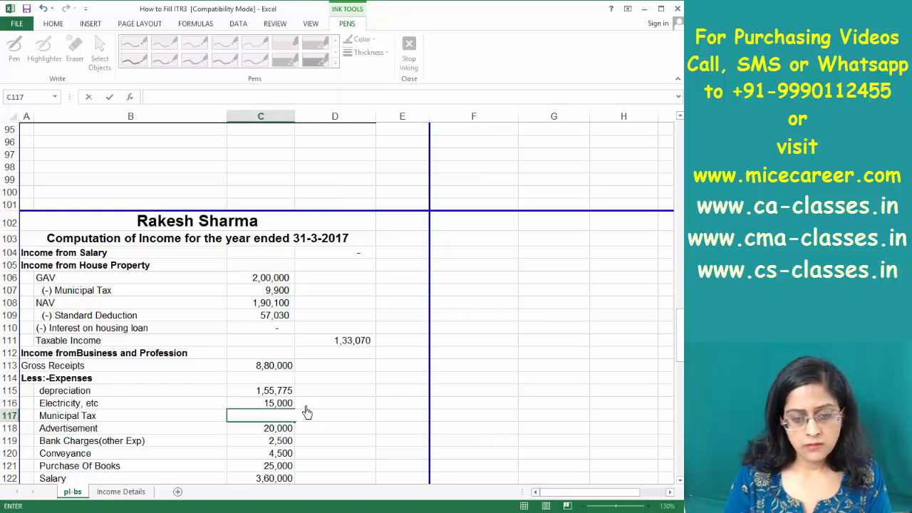
pyautogui.press('Return')
pyautogui.press('pagedown')
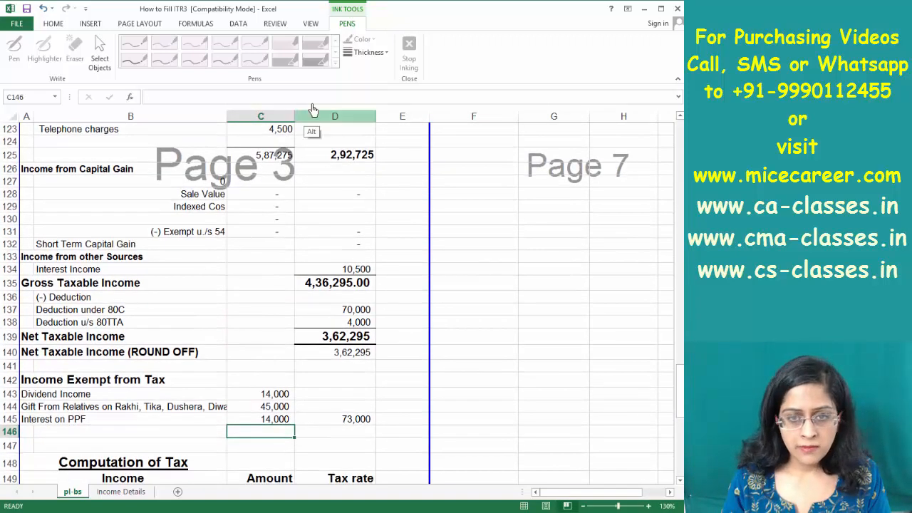
# Compare the 2,92,725 business income total with the net profit rows of Schedule BP
pyautogui.hotkey('alt', 'Tab')
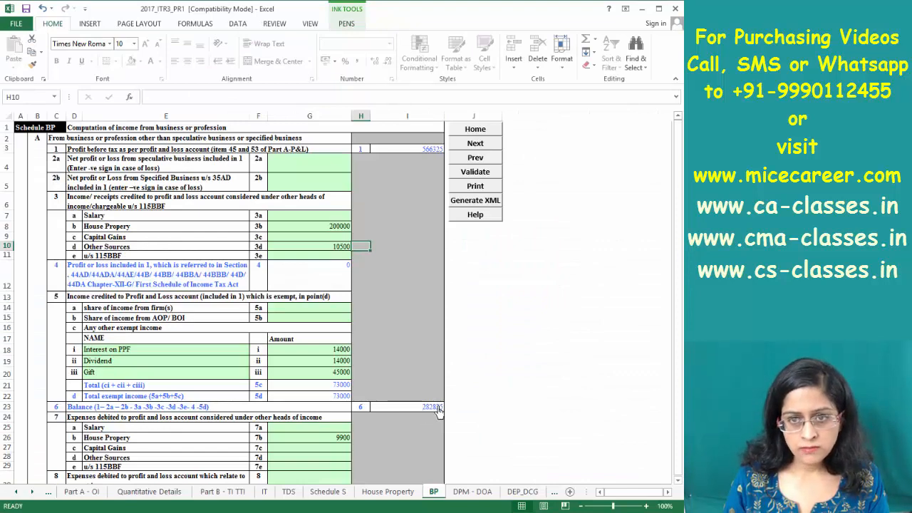
pyautogui.press('pagedown')
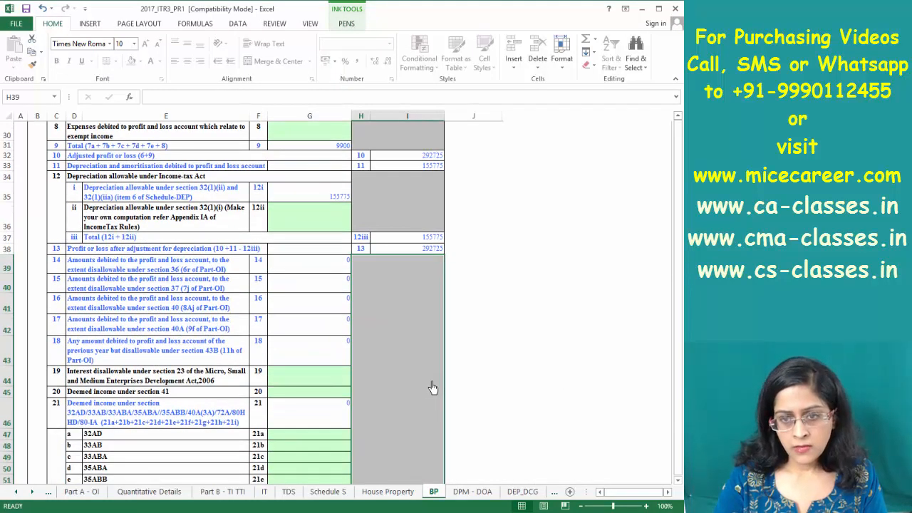
pyautogui.hotkey('alt', 'Tab')
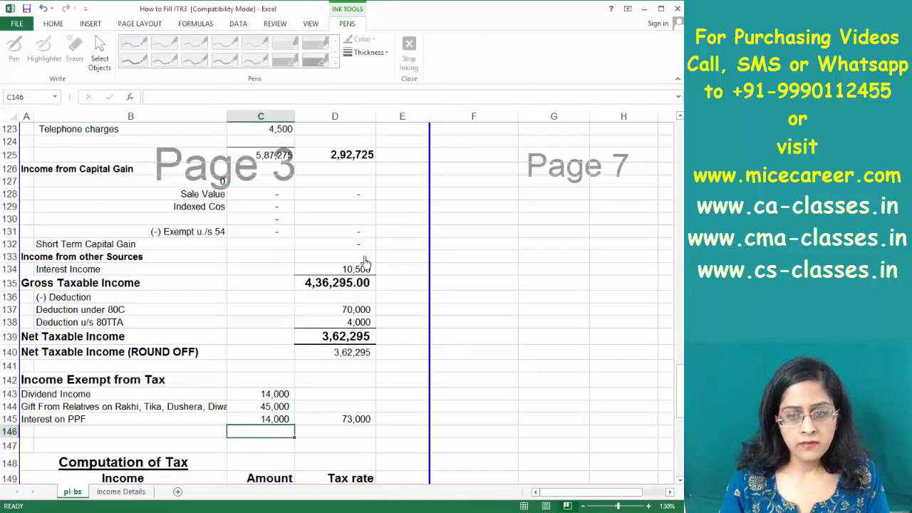
pyautogui.click(370, 161)
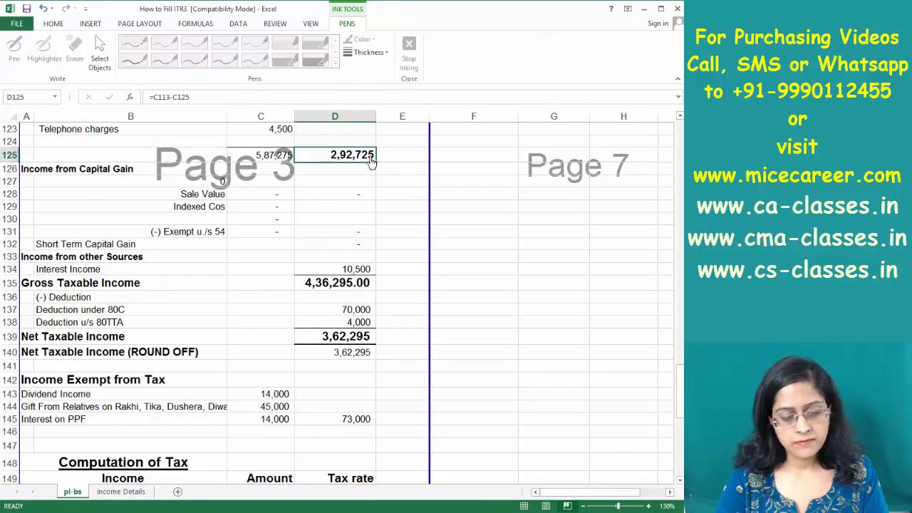
pyautogui.hotkey('alt', 'Tab')
pyautogui.press('pagedown')
pyautogui.press('pagedown')
pyautogui.press('pagedown')
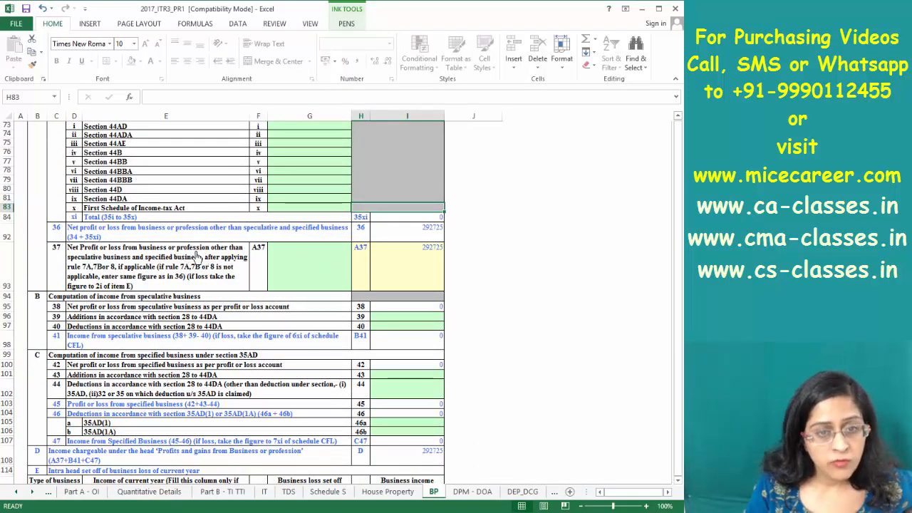
# Enter 292725 in G93 as the row 37 net profit, matching the row 36 figure
pyautogui.click(114, 269)
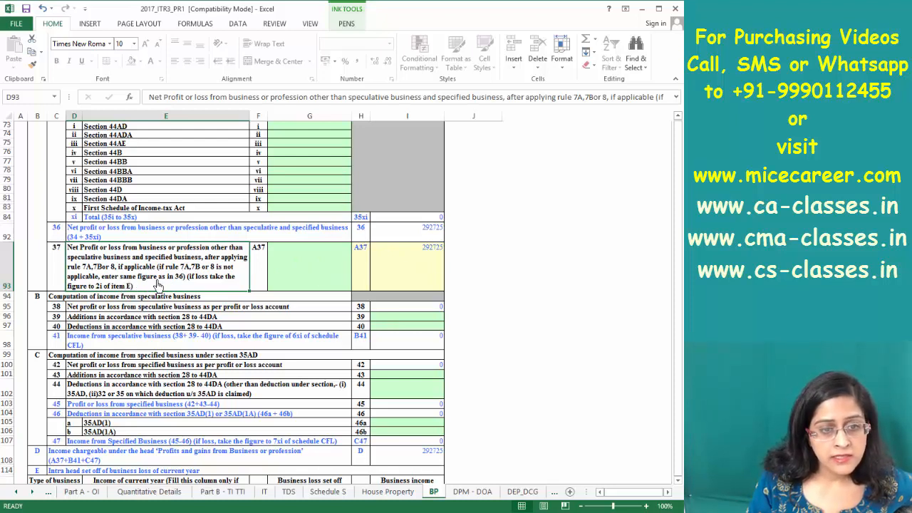
pyautogui.click(418, 241)
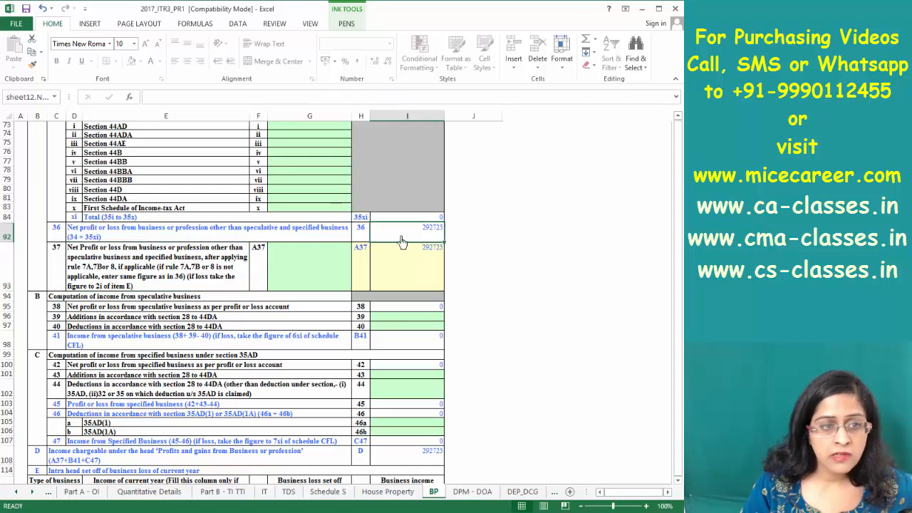
pyautogui.click(338, 267)
pyautogui.write('292725')
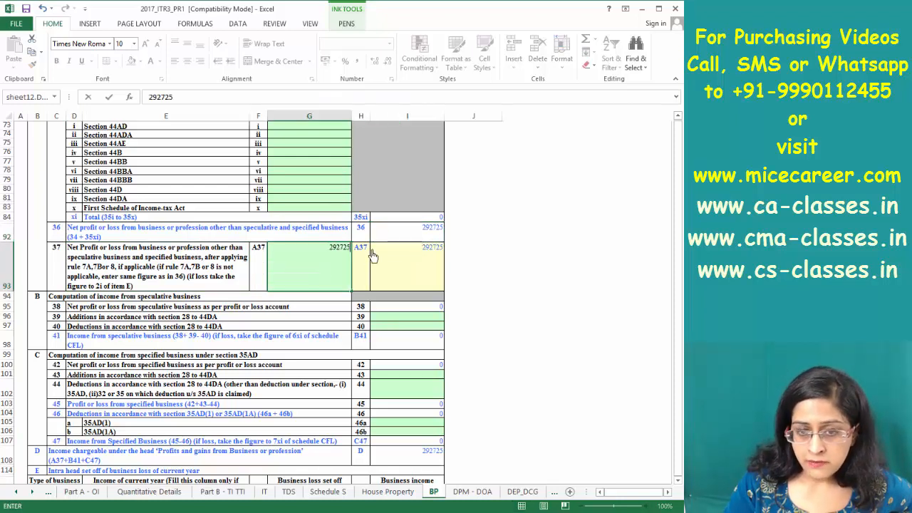
pyautogui.press('Return')
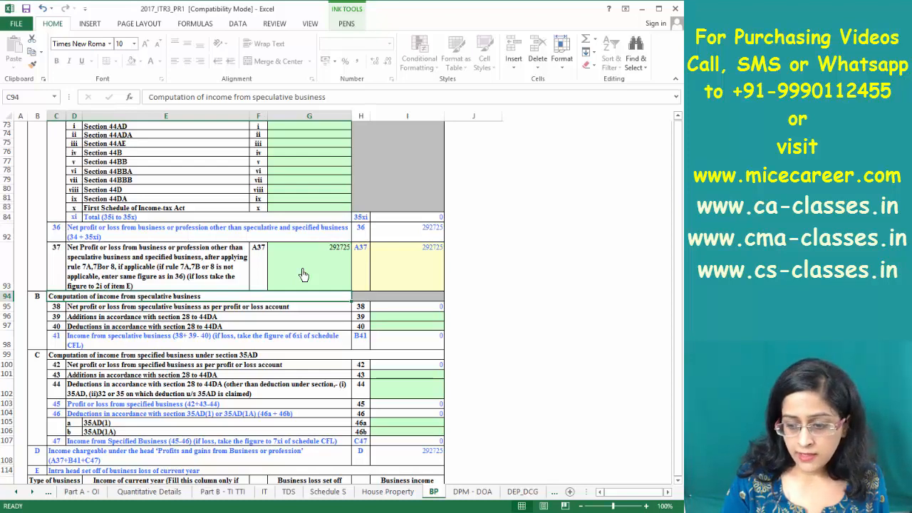
pyautogui.click(398, 493)
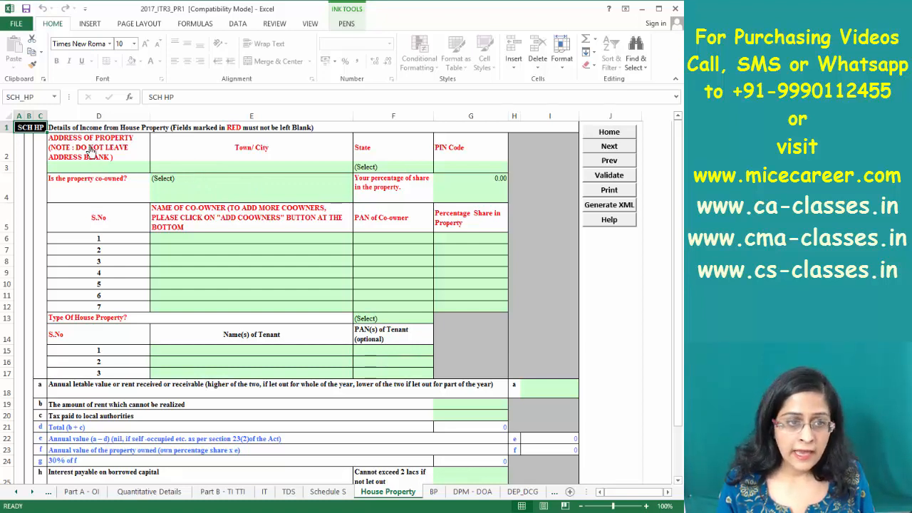
# Set the property's co-owned answer to Yes and the taxpayer's share to 50 percent
pyautogui.click(89, 151)
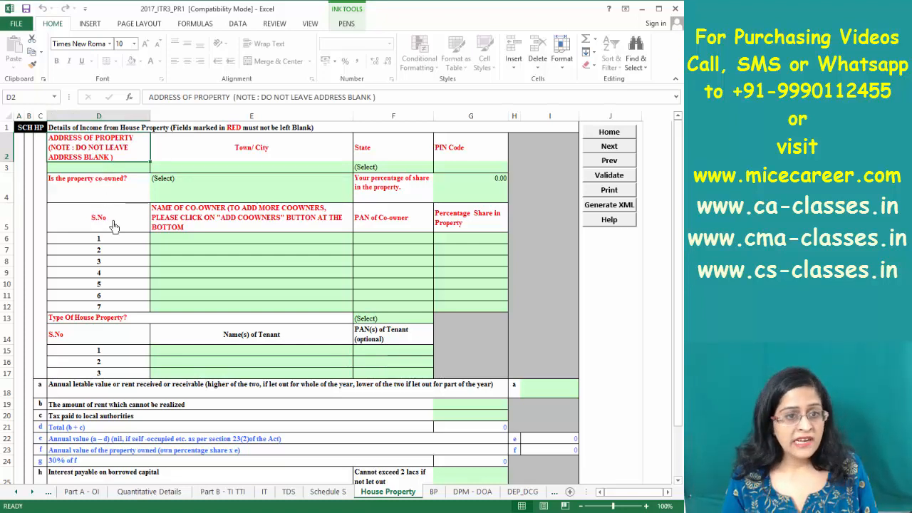
pyautogui.click(177, 180)
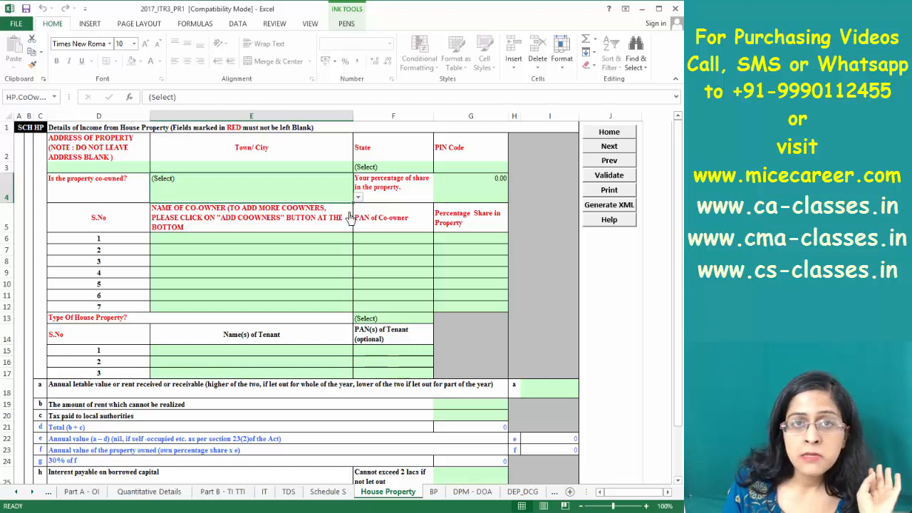
pyautogui.click(358, 198)
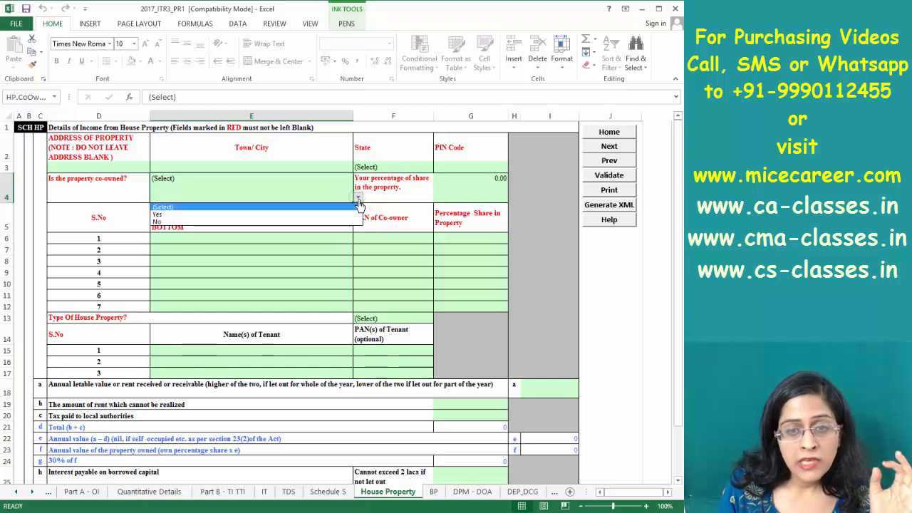
pyautogui.click(282, 214)
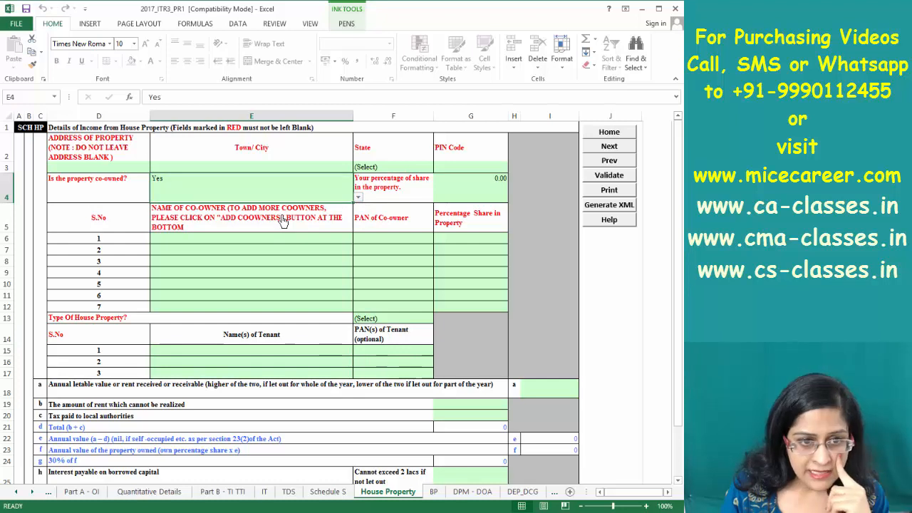
pyautogui.click(446, 199)
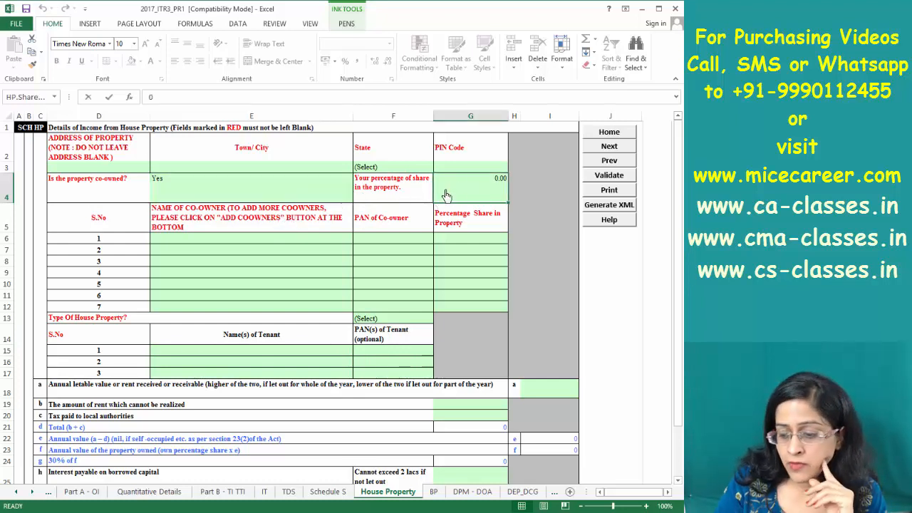
pyautogui.write('50')
pyautogui.press('Return')
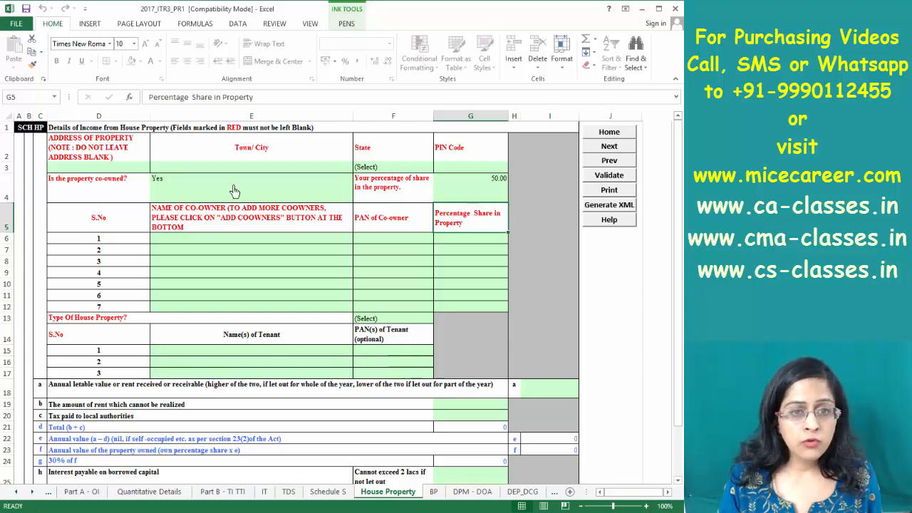
# Review the address state field and the first co-owner's name, PAN and share fields
pyautogui.click(396, 170)
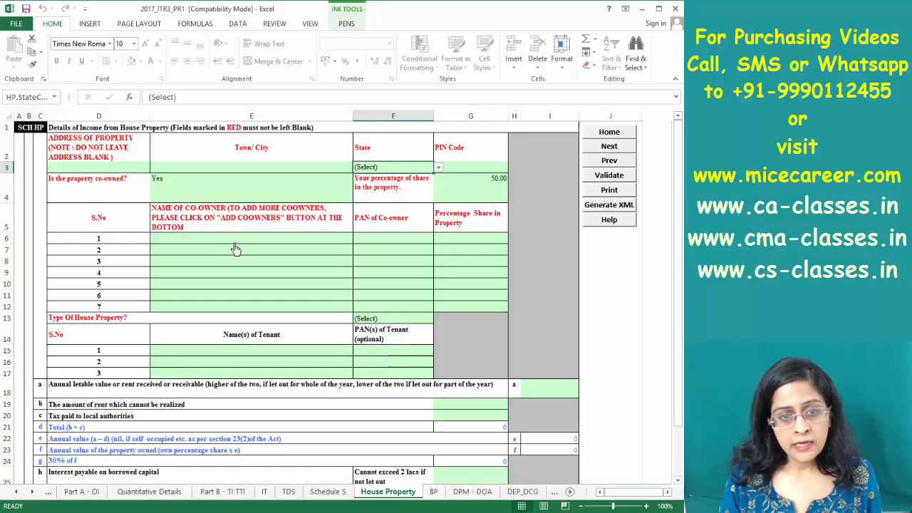
pyautogui.click(176, 246)
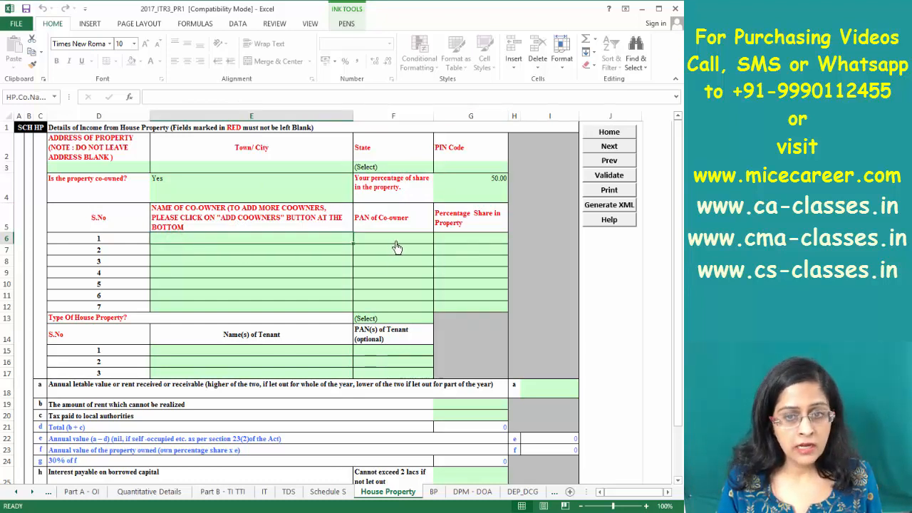
pyautogui.click(396, 241)
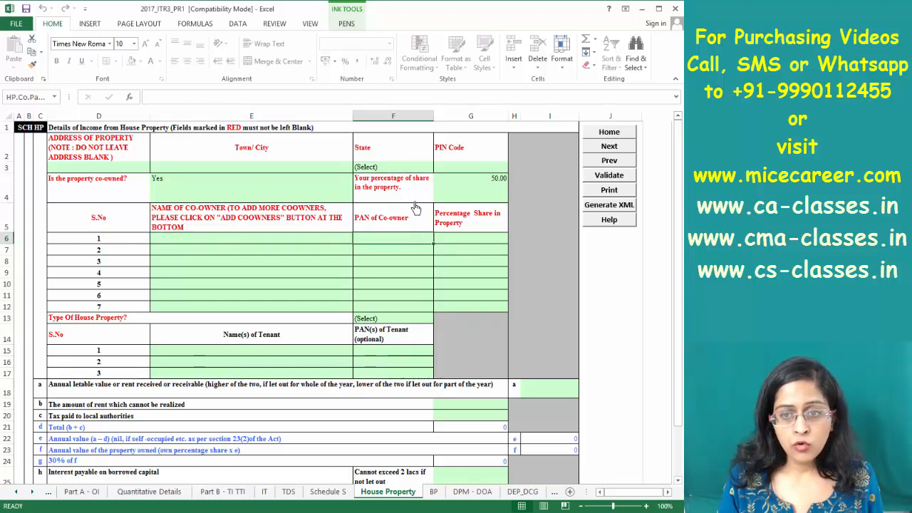
pyautogui.click(458, 241)
pyautogui.click(460, 194)
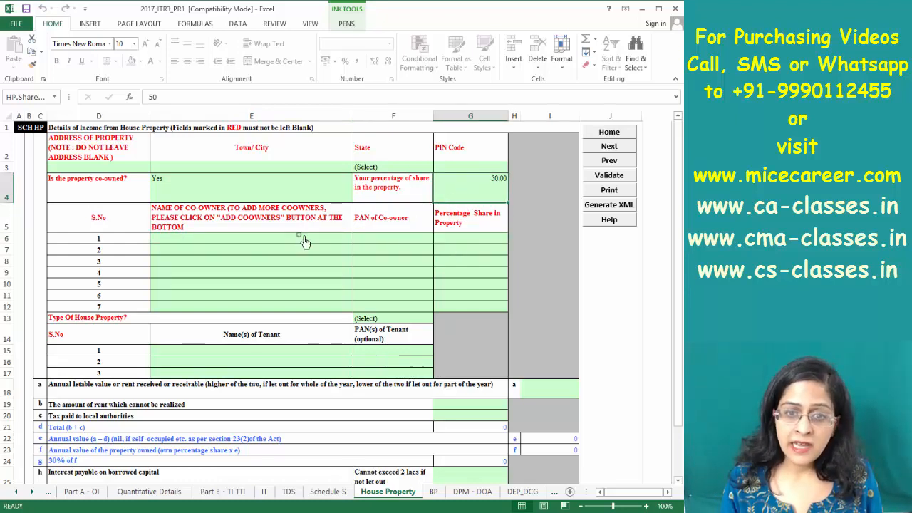
pyautogui.click(348, 241)
pyautogui.click(380, 242)
pyautogui.click(444, 243)
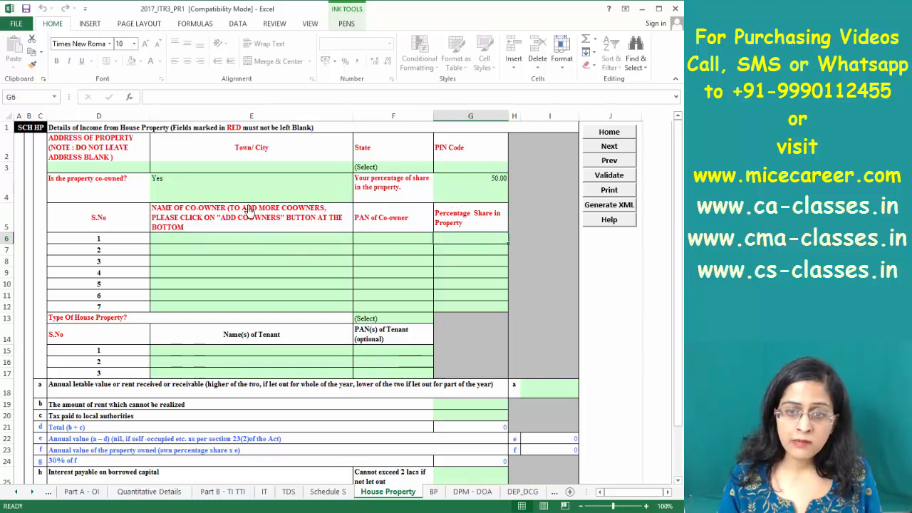
pyautogui.click(187, 240)
pyautogui.click(385, 238)
pyautogui.press('Tab')
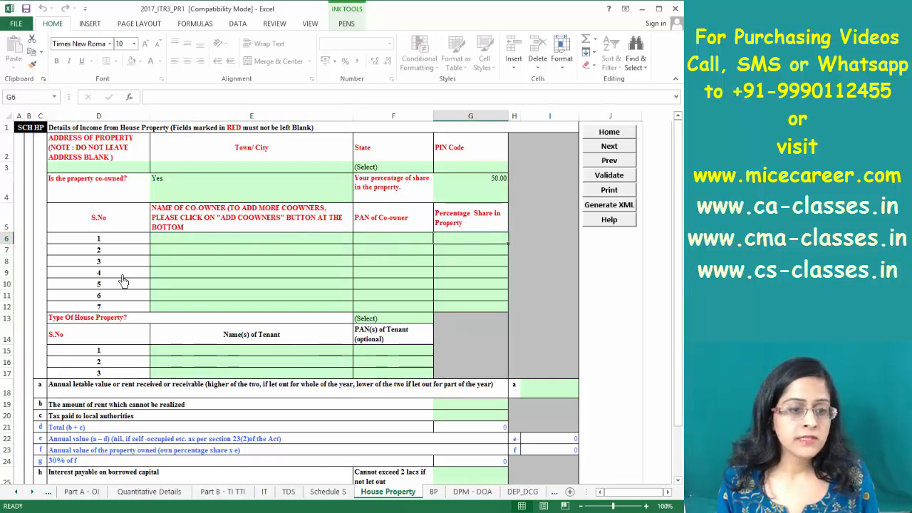
pyautogui.click(389, 320)
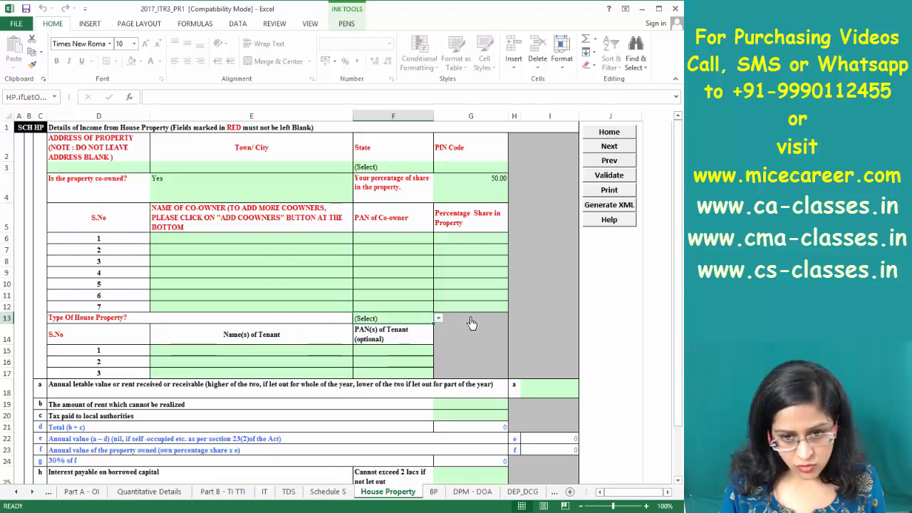
pyautogui.click(438, 319)
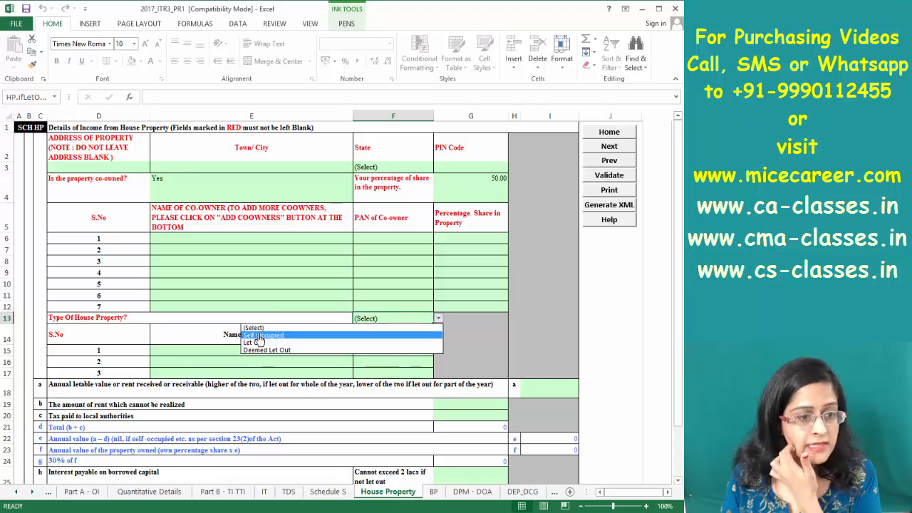
pyautogui.click(254, 318)
pyautogui.click(247, 350)
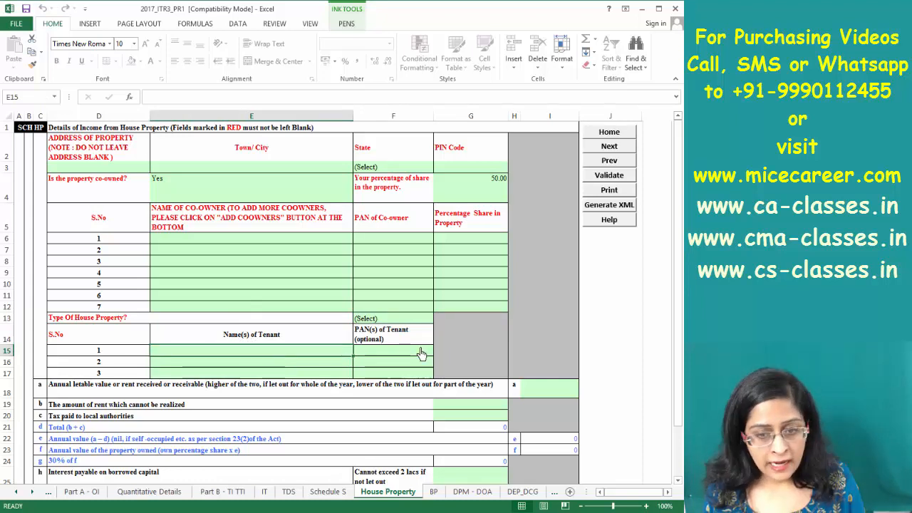
pyautogui.click(381, 345)
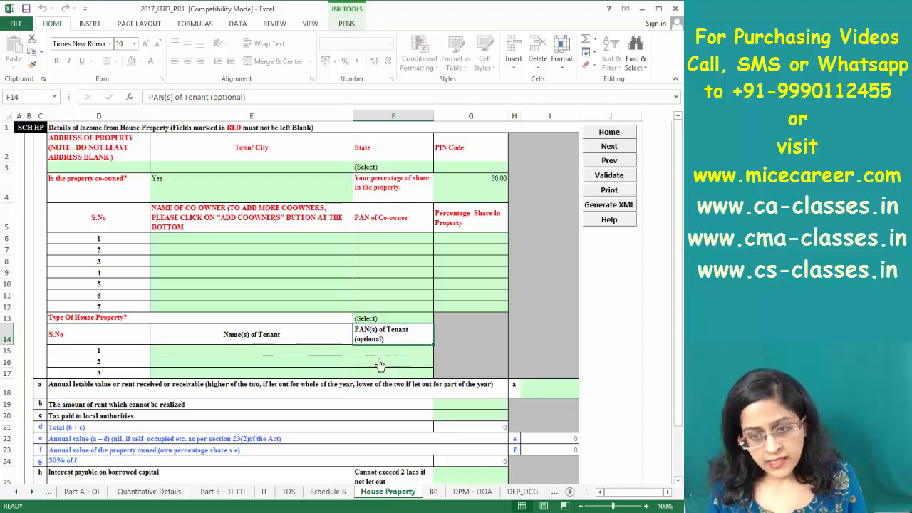
# Review the column I letable values, house property income and unrealized rent totals
pyautogui.click(526, 394)
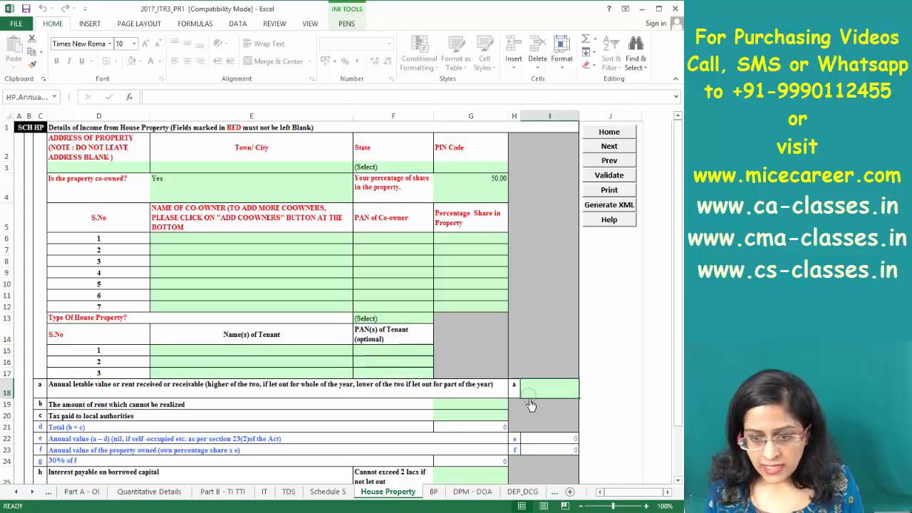
pyautogui.press('Down')
pyautogui.press('Down')
pyautogui.press('Down')
pyautogui.press('Down')
pyautogui.press('Down')
pyautogui.press('Down')
pyautogui.press('Down')
pyautogui.press('Down')
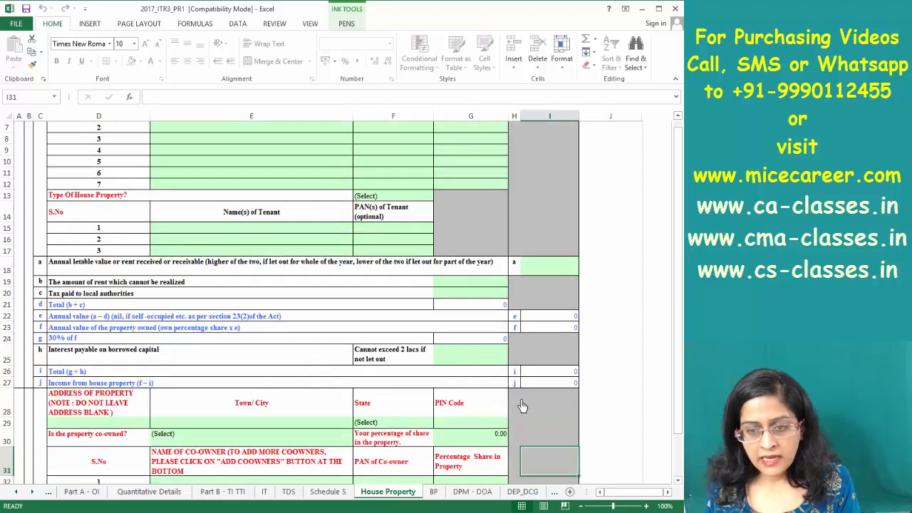
pyautogui.press('Down')
pyautogui.press('Down')
pyautogui.press('Down')
pyautogui.press('Down')
pyautogui.press('Down')
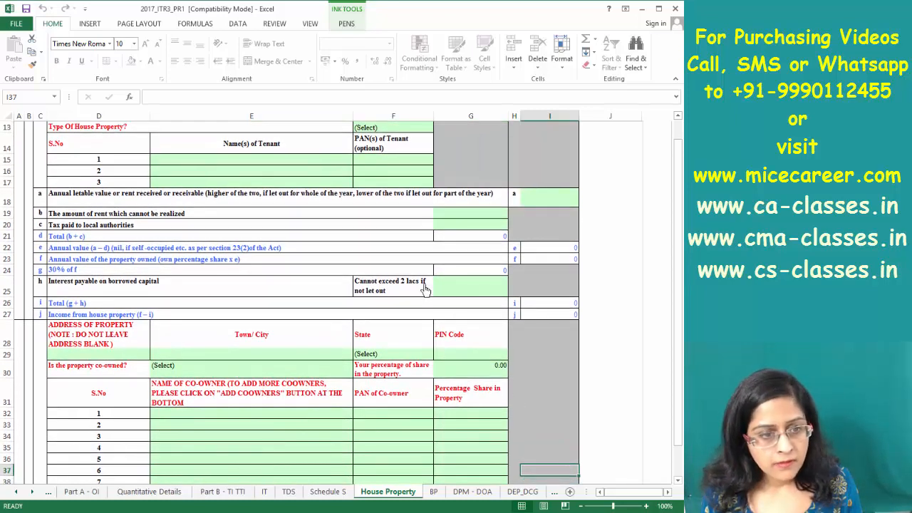
pyautogui.click(550, 314)
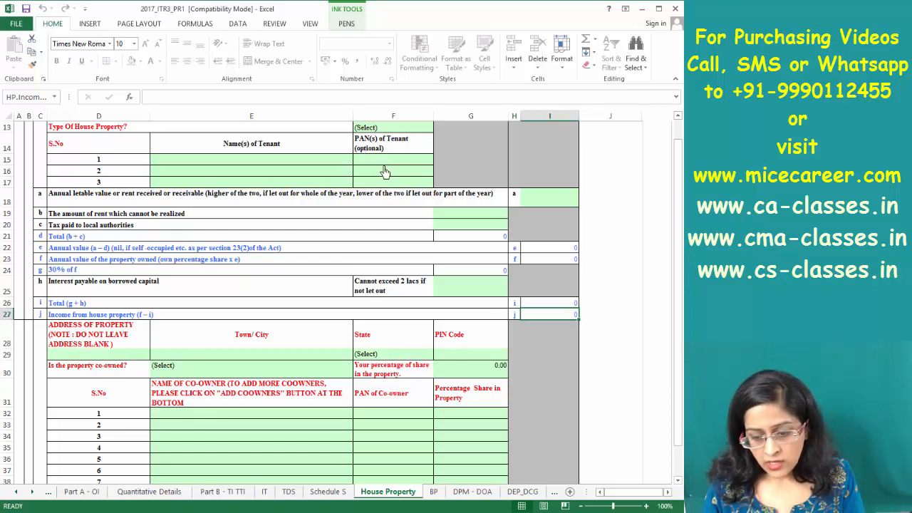
pyautogui.press('Up')
pyautogui.press('Up')
pyautogui.press('Up')
pyautogui.press('Up')
pyautogui.press('Up')
pyautogui.press('Up')
pyautogui.press('Up')
pyautogui.press('Up')
pyautogui.press('Up')
pyautogui.press('Up')
pyautogui.press('Up')
pyautogui.press('Up')
pyautogui.press('Up')
pyautogui.press('Up')
pyautogui.press('Up')
pyautogui.press('Up')
pyautogui.press('Up')
pyautogui.press('Up')
pyautogui.press('Up')
pyautogui.press('Up')
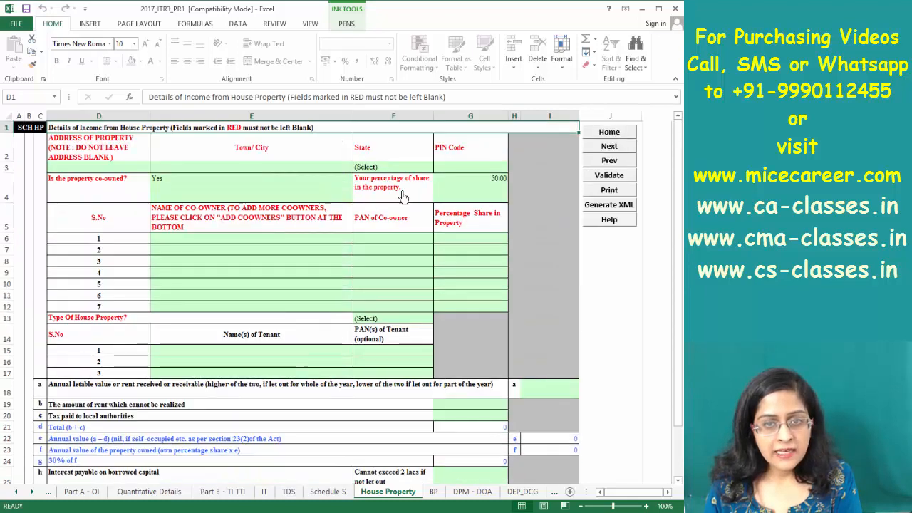
pyautogui.press('Down')
pyautogui.press('Down')
pyautogui.press('Down')
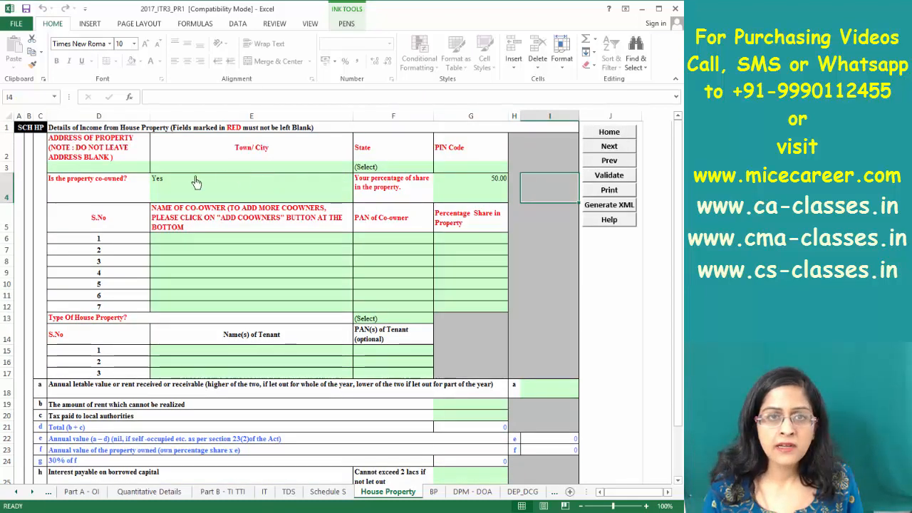
pyautogui.press('Down')
pyautogui.press('Down')
pyautogui.press('Down')
pyautogui.press('Down')
pyautogui.press('Down')
pyautogui.press('Down')
pyautogui.press('Down')
pyautogui.press('Down')
pyautogui.press('Down')
pyautogui.press('Down')
pyautogui.press('Down')
pyautogui.press('Down')
pyautogui.press('Down')
pyautogui.press('Down')
pyautogui.press('Down')
pyautogui.press('Down')
pyautogui.press('Down')
pyautogui.press('Down')
pyautogui.press('Down')
pyautogui.press('Down')
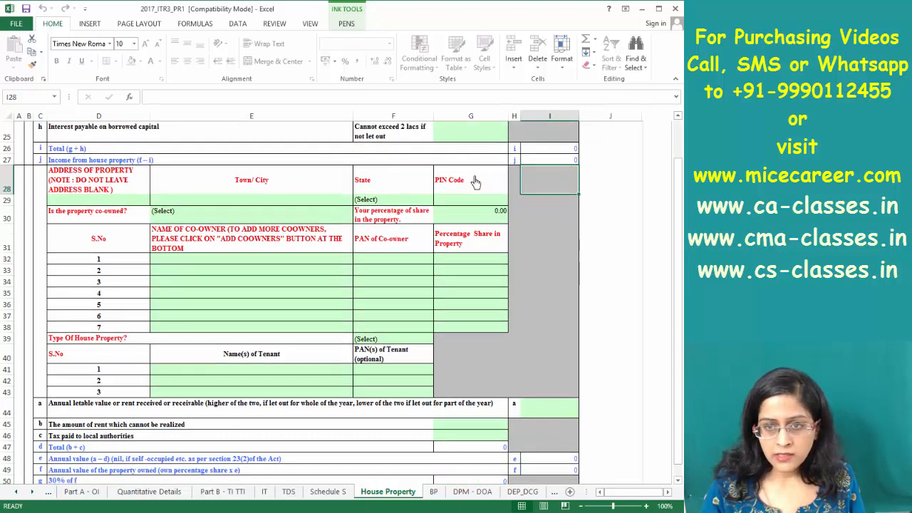
pyautogui.press('Up')
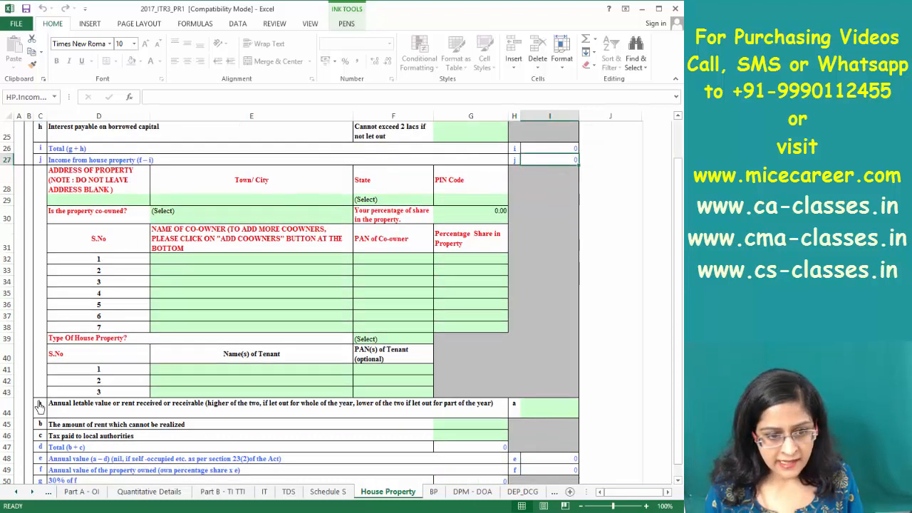
pyautogui.press('pagedown')
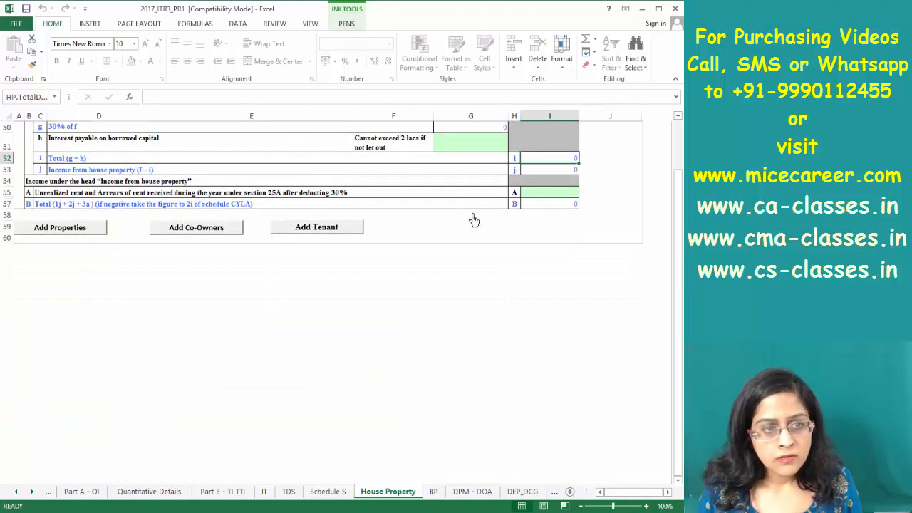
pyautogui.doubleClick(551, 194)
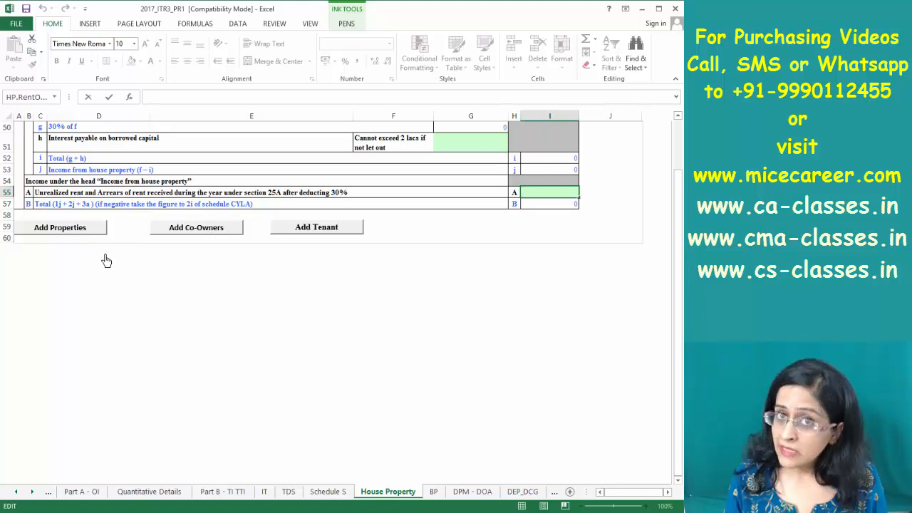
# Add two more property blocks and start adding co-owner rows
pyautogui.click(91, 235)
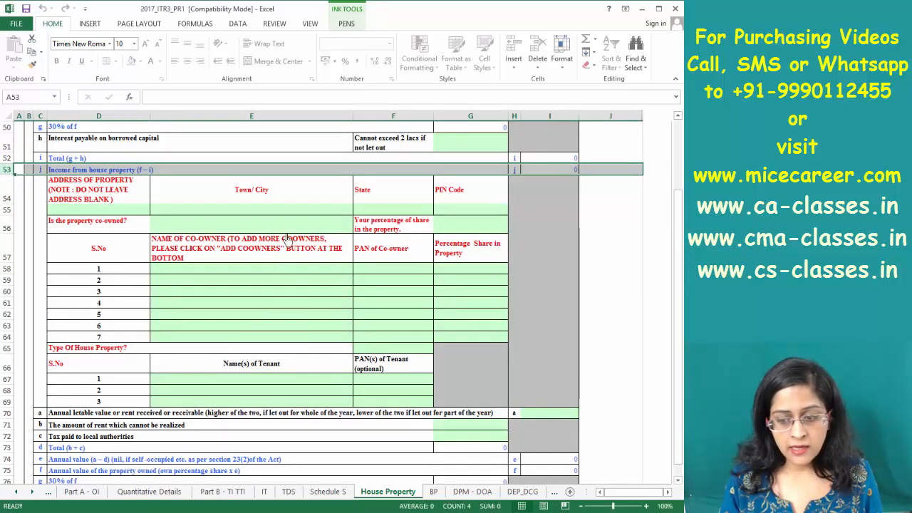
pyautogui.click(80, 234)
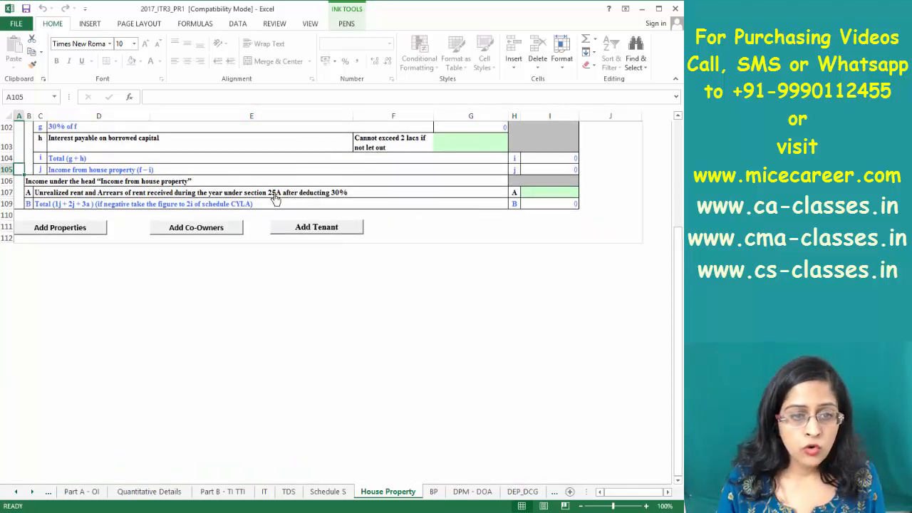
pyautogui.click(199, 231)
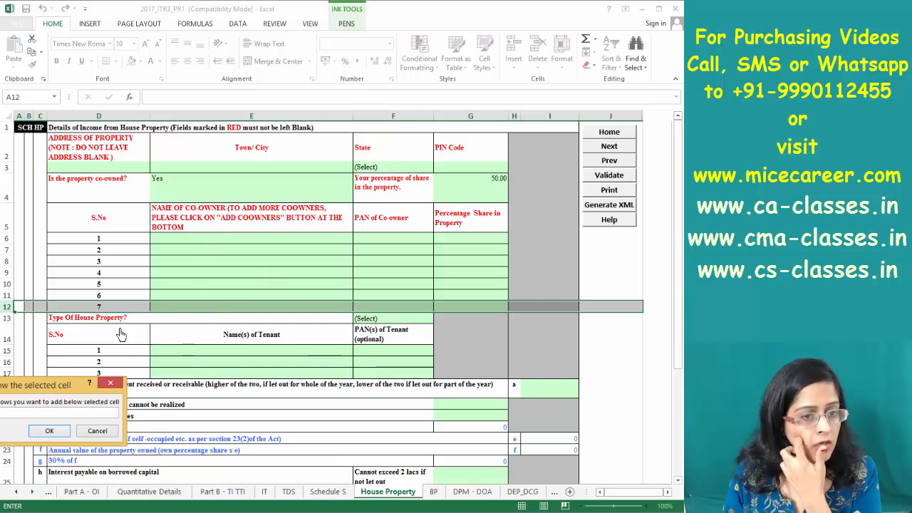
# Confirm the insert-rows prompt to create co-owner row 8 and step through its fields
pyautogui.click(49, 430)
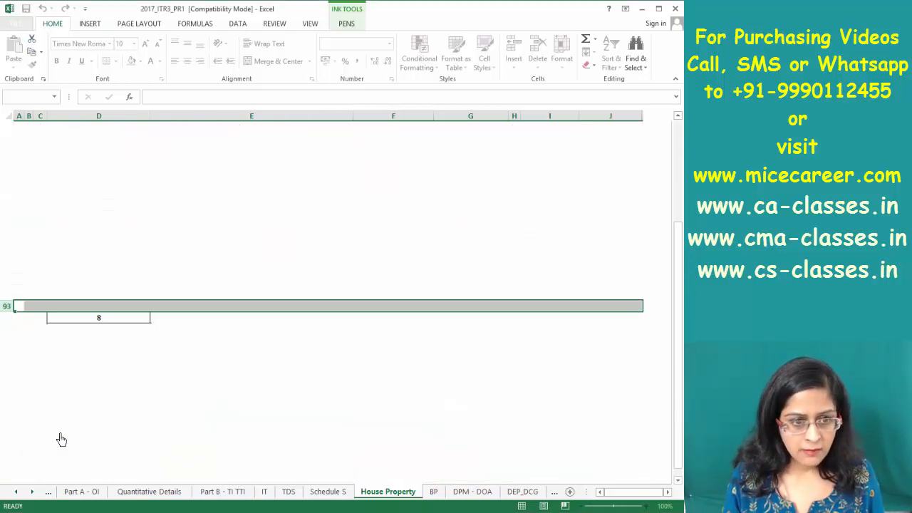
pyautogui.click(107, 319)
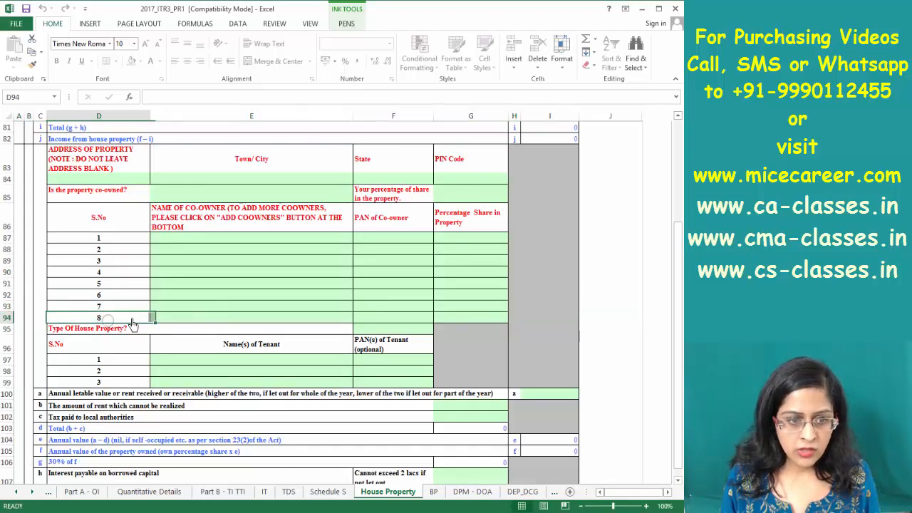
pyautogui.press('Tab')
pyautogui.press('Tab')
pyautogui.press('Tab')
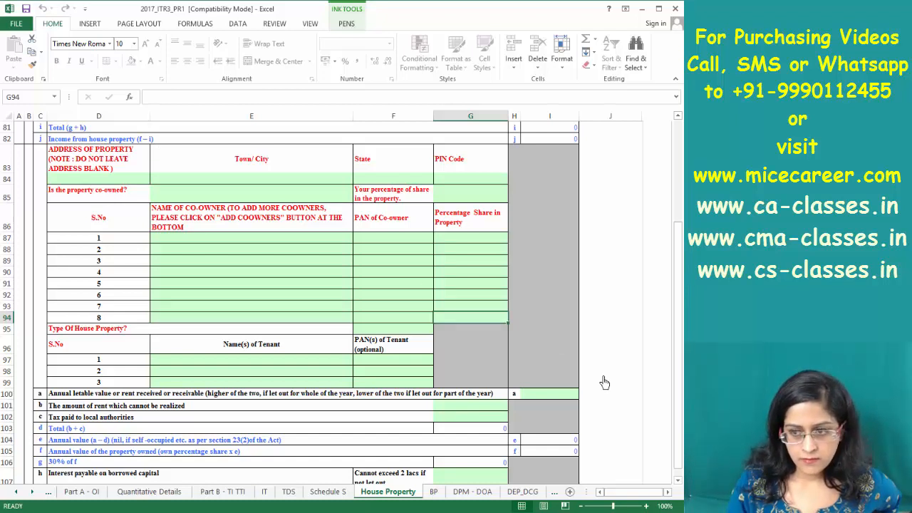
pyautogui.click(677, 482)
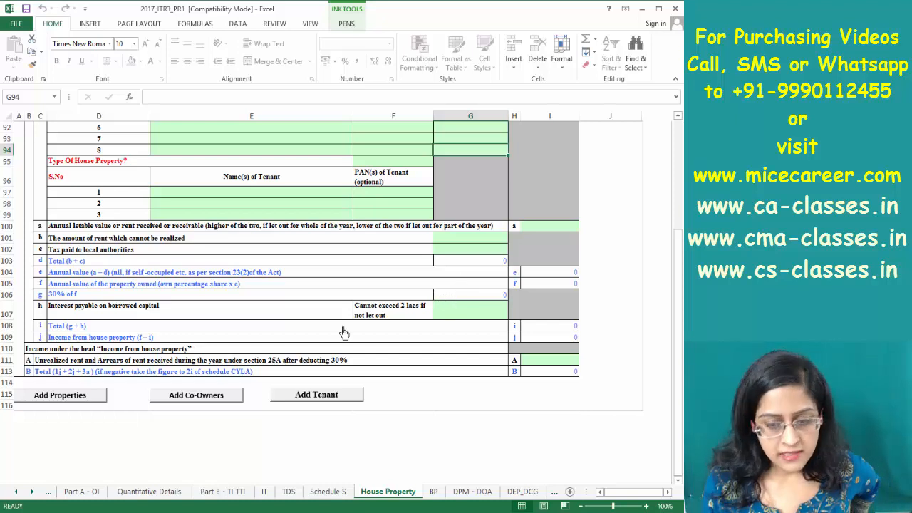
# Review Schedule S and DPM - DOA, ending on DEP_DCG with 155775 total depreciation
pyautogui.click(339, 493)
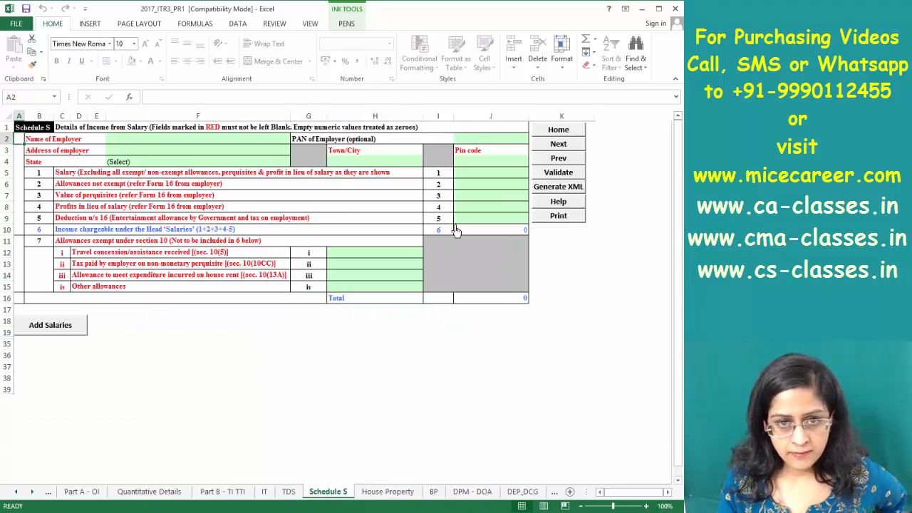
pyautogui.click(468, 496)
pyautogui.click(471, 494)
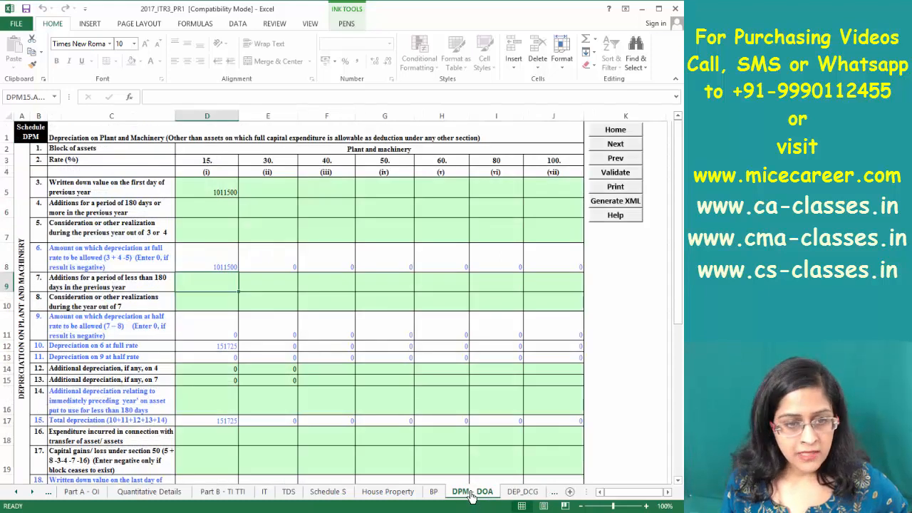
pyautogui.click(519, 492)
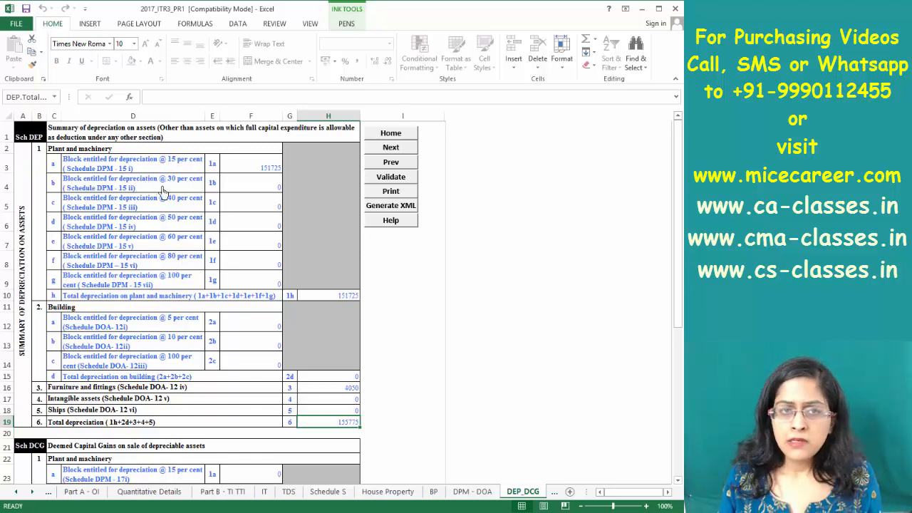
pyautogui.click(457, 490)
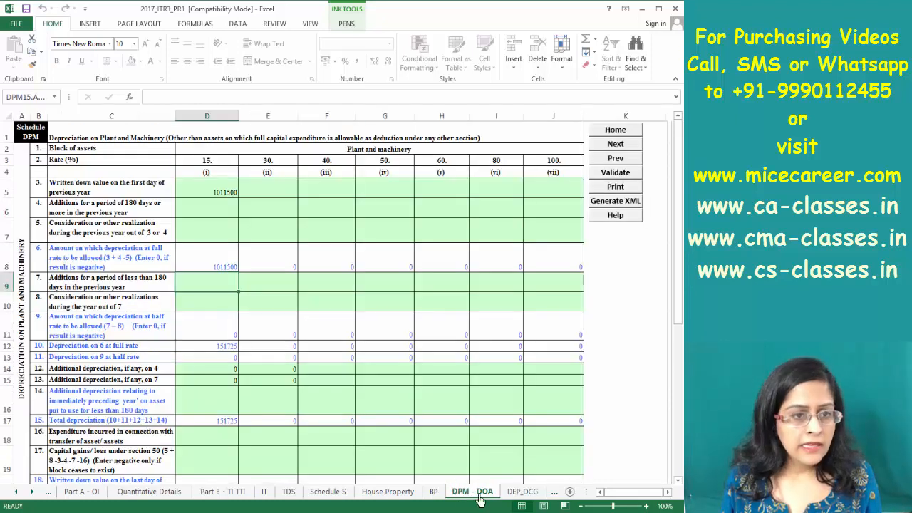
pyautogui.click(506, 493)
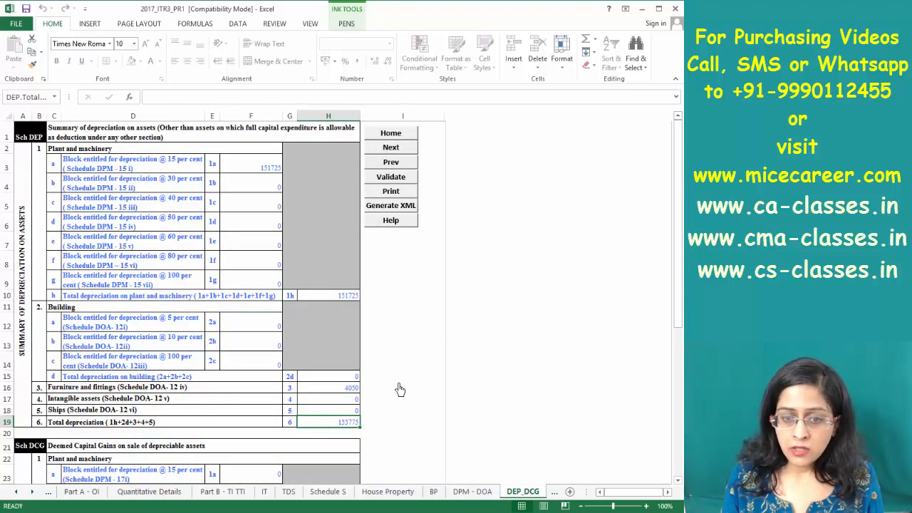
# On the BP sheet, inspect depreciation debited to P&L and allowable under section 32(1)(ii)
pyautogui.click(433, 492)
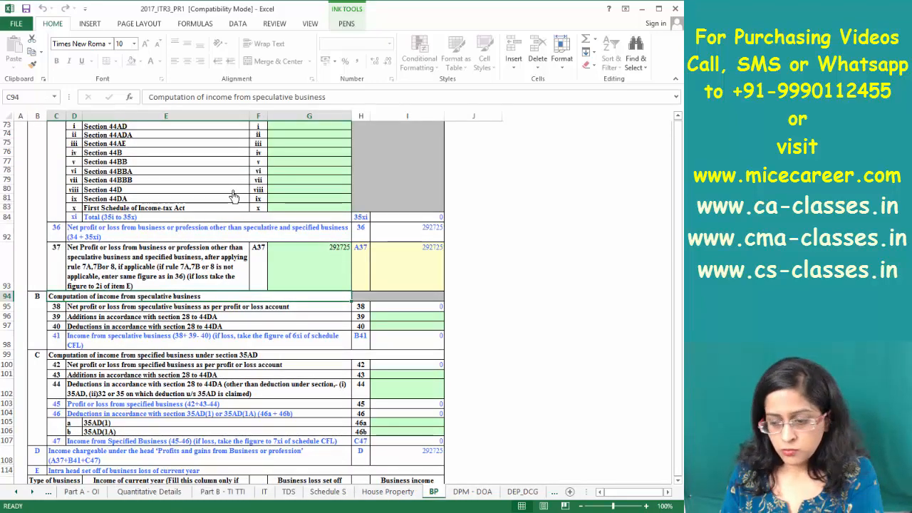
pyautogui.press('pageup')
pyautogui.press('pageup')
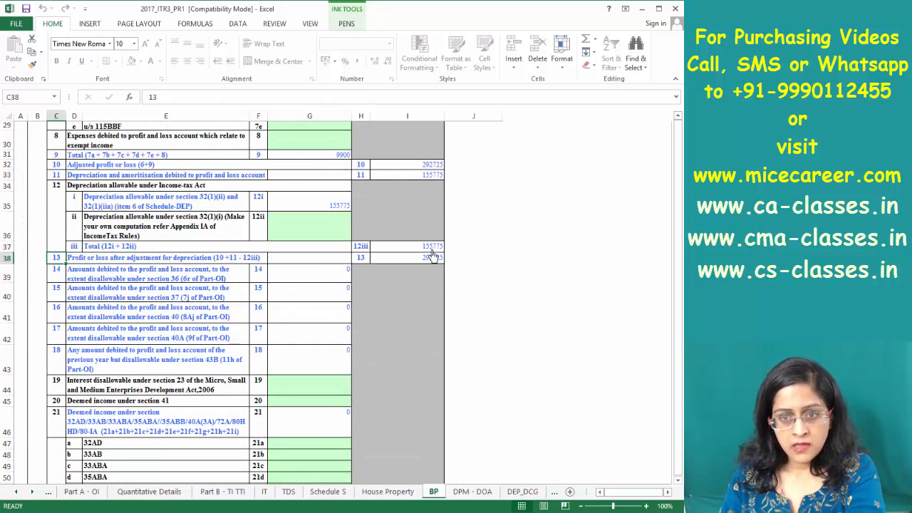
pyautogui.click(424, 175)
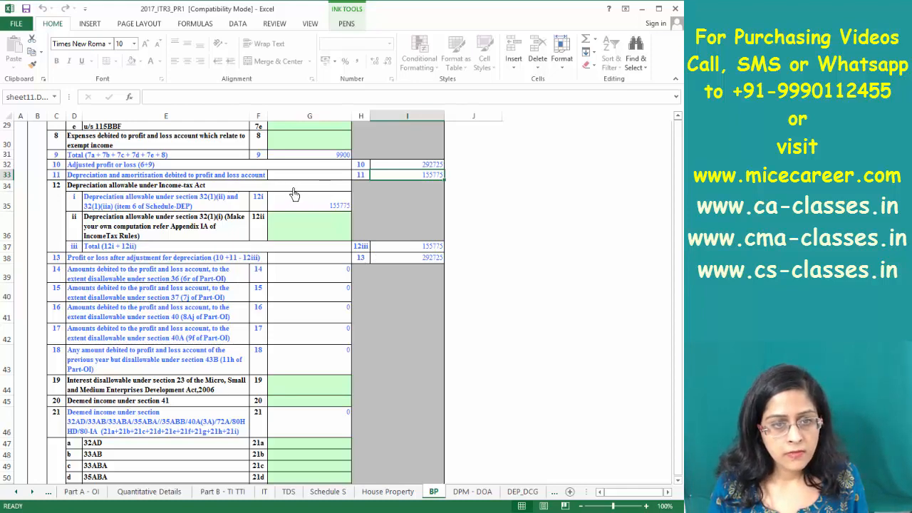
pyautogui.click(332, 204)
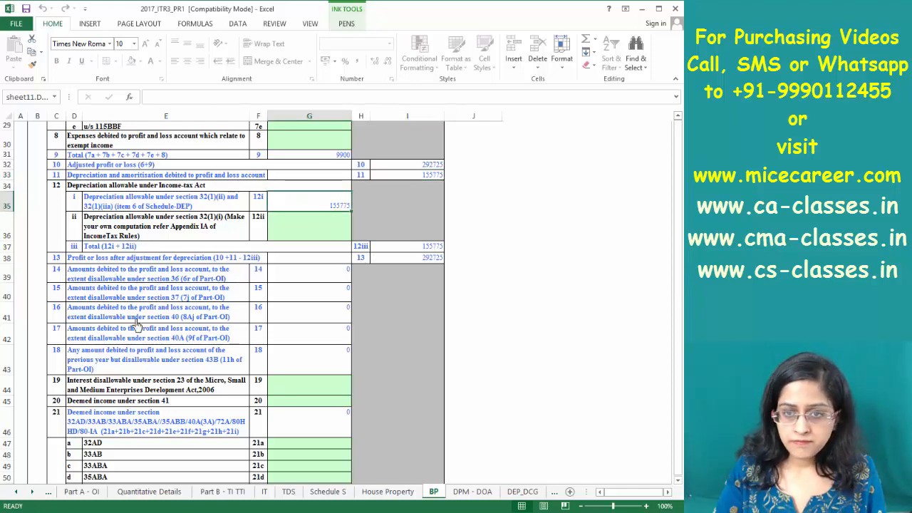
pyautogui.scroll(-6, 137, 324)
pyautogui.scroll(6, 363, 180)
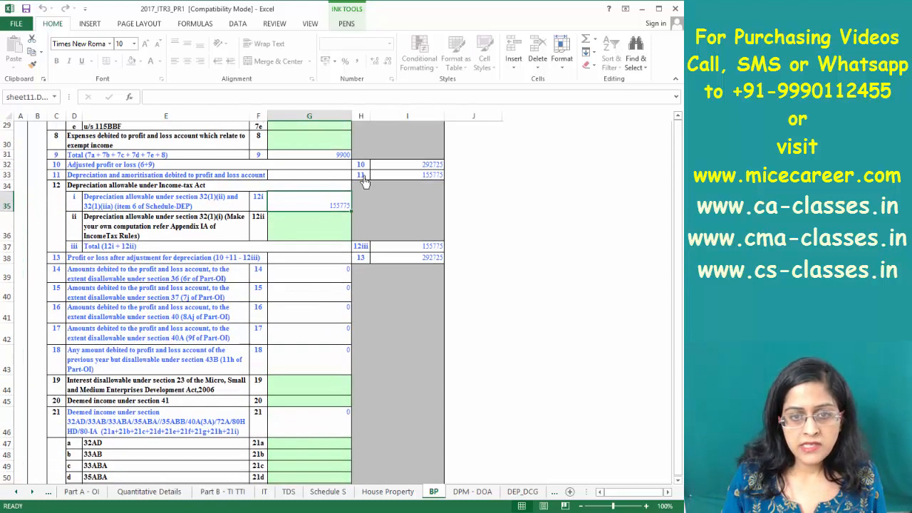
pyautogui.click(414, 175)
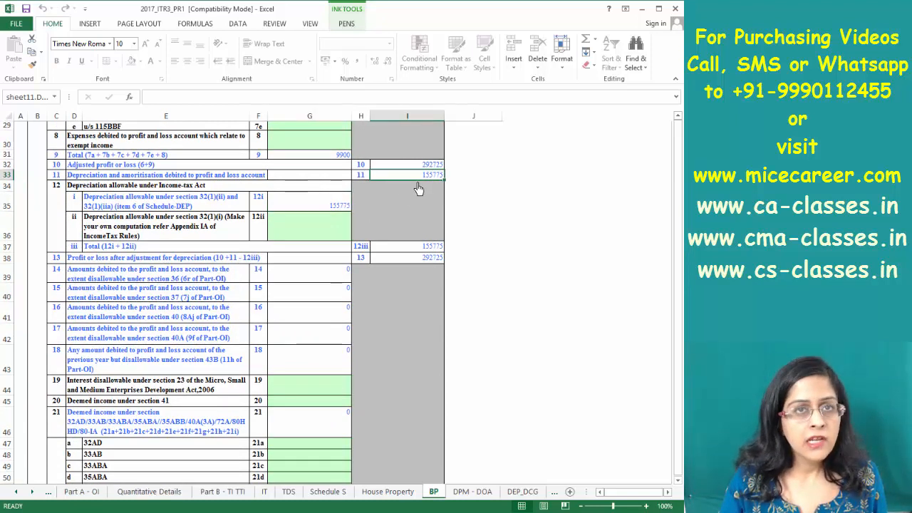
pyautogui.click(308, 203)
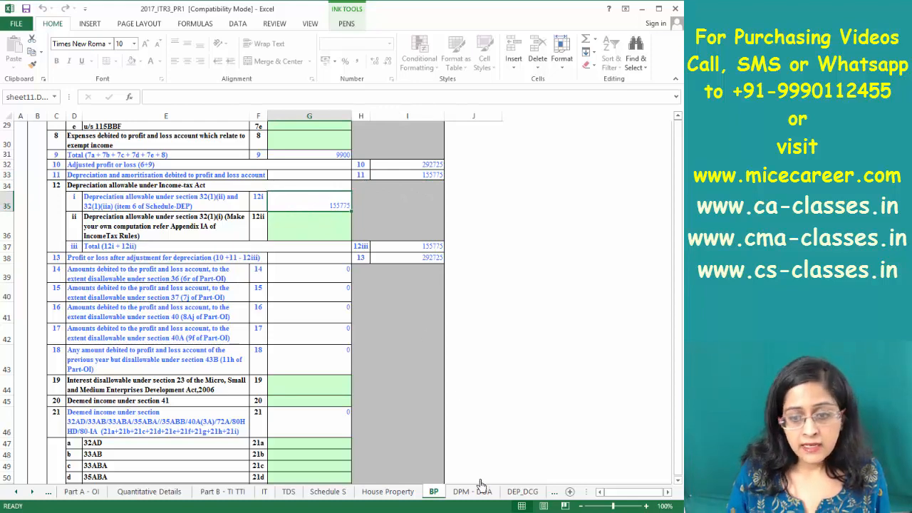
# Confirm BP carries the 155775 depreciation from DEP_DCG, then reach Schedule ESR
pyautogui.click(523, 492)
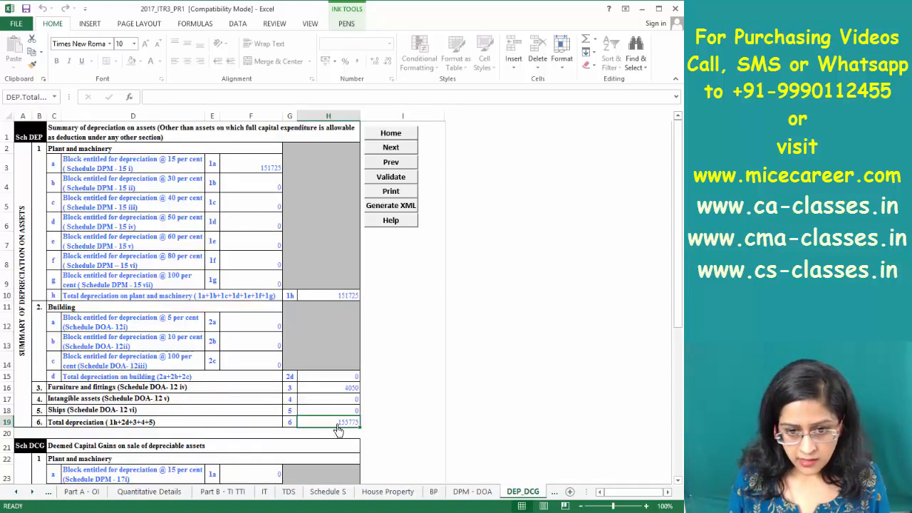
pyautogui.click(433, 492)
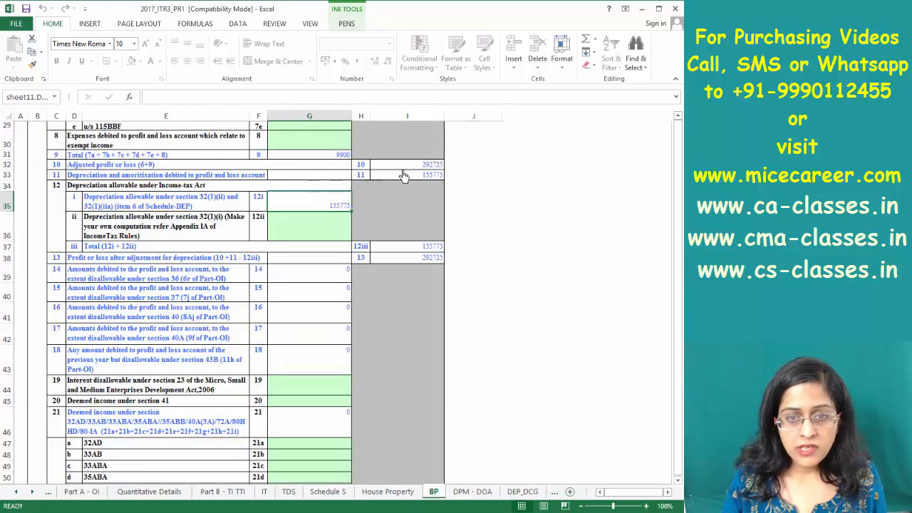
pyautogui.click(124, 175)
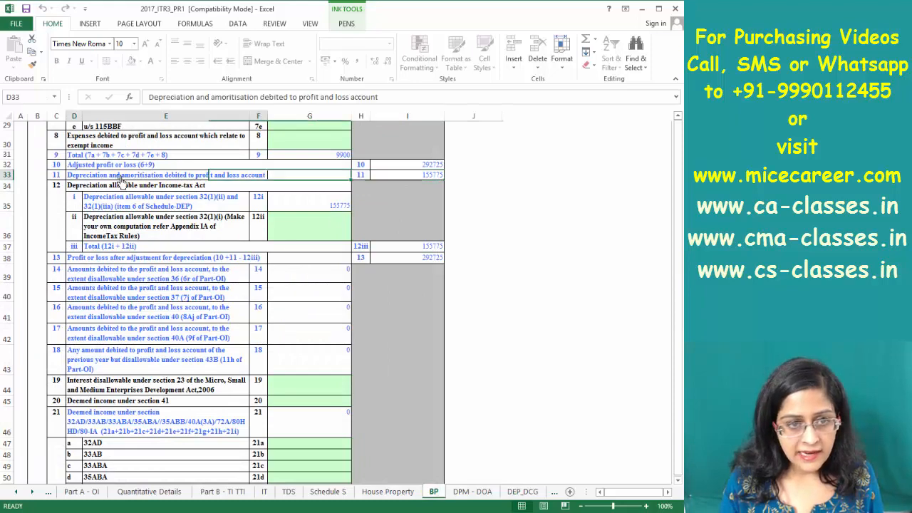
pyautogui.click(433, 184)
pyautogui.click(314, 205)
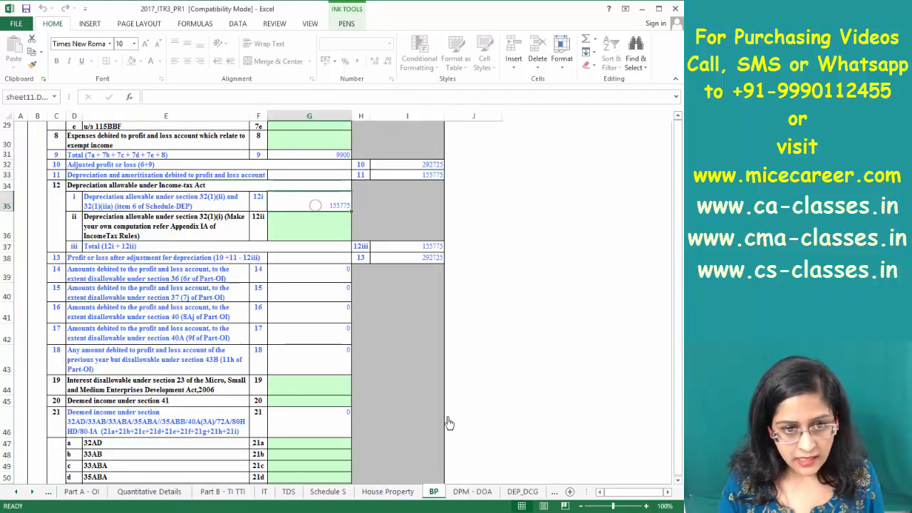
pyautogui.click(510, 492)
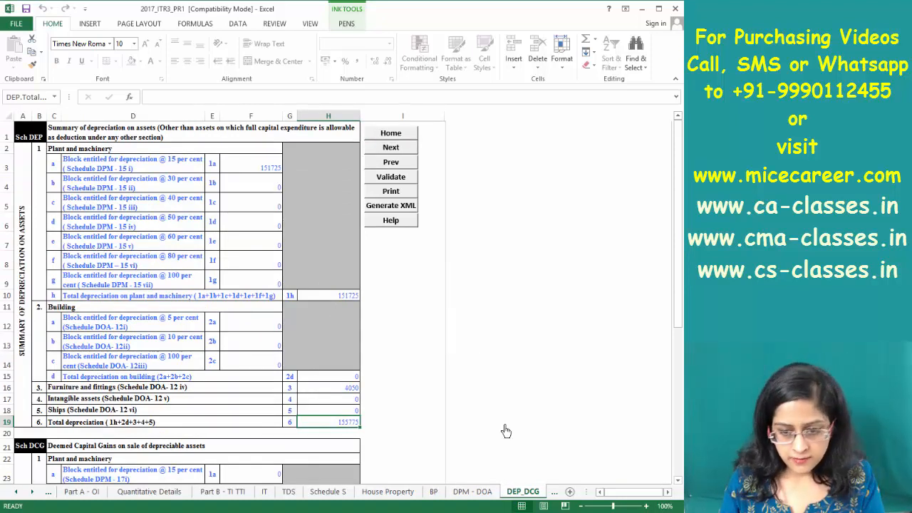
pyautogui.click(554, 491)
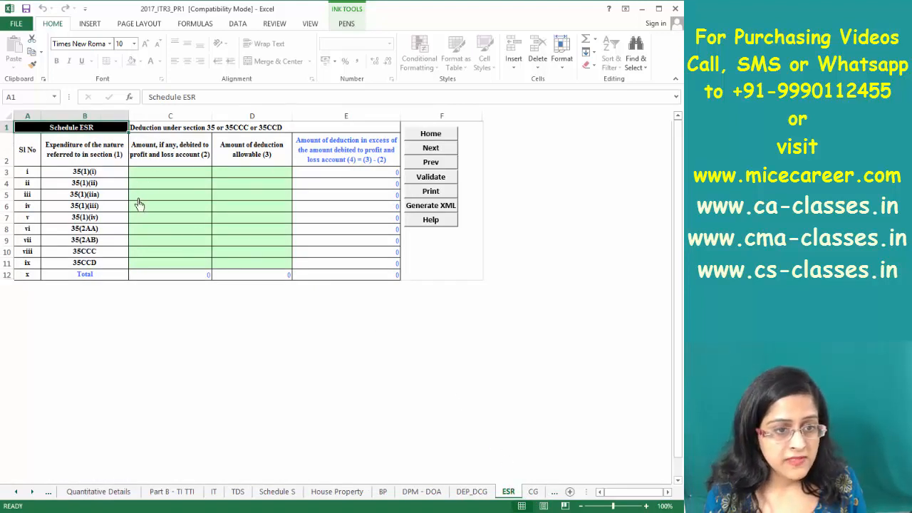
# Page through the CG schedule and confirm income chargeable under Capital Gains is 0
pyautogui.click(533, 492)
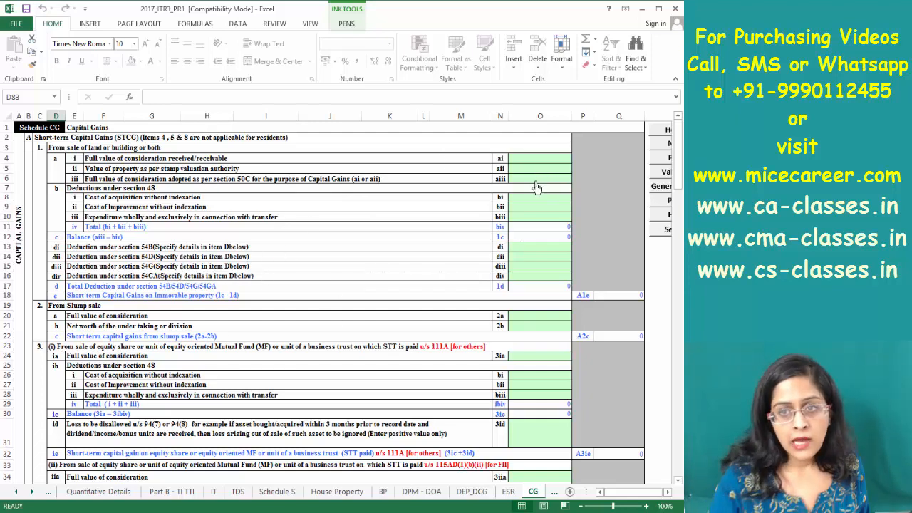
pyautogui.press('pagedown')
pyautogui.press('pagedown')
pyautogui.press('pagedown')
pyautogui.press('pagedown')
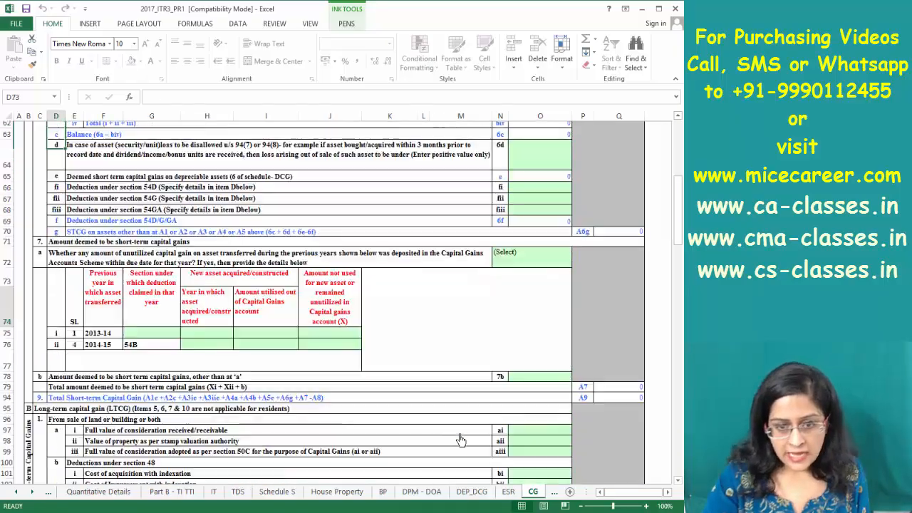
pyautogui.press('pagedown')
pyautogui.press('pagedown')
pyautogui.press('pagedown')
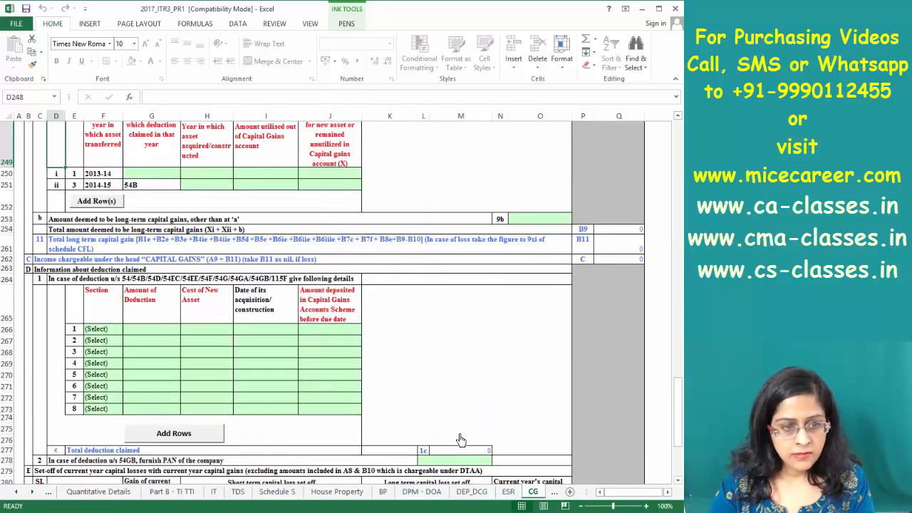
pyautogui.hotkey('ctrl', 'Up')
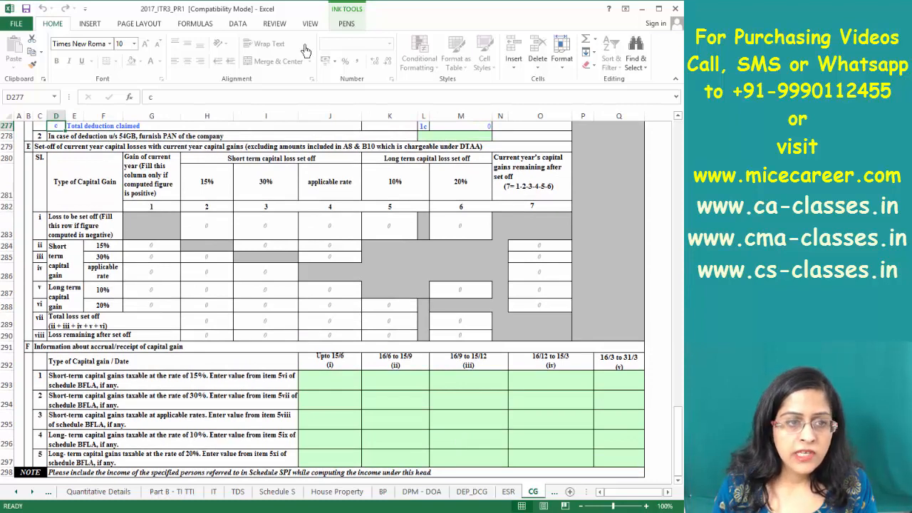
pyautogui.press('pageup')
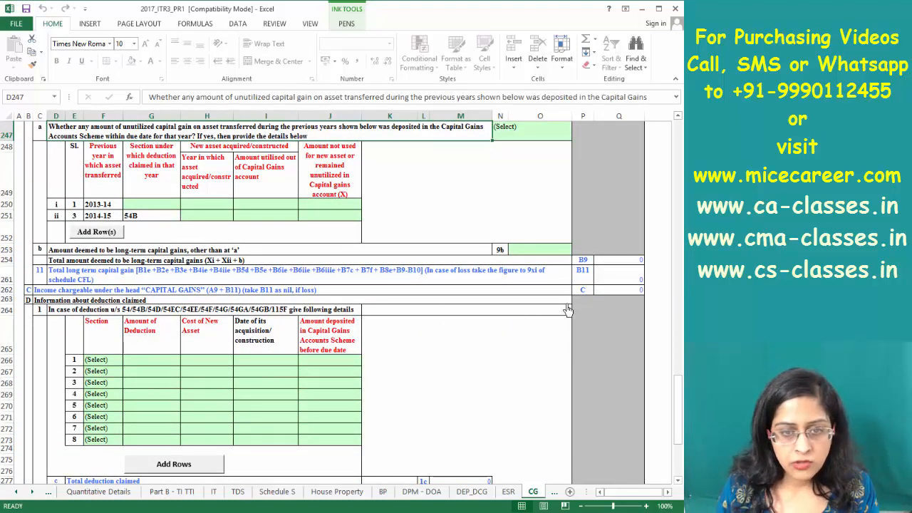
pyautogui.click(624, 291)
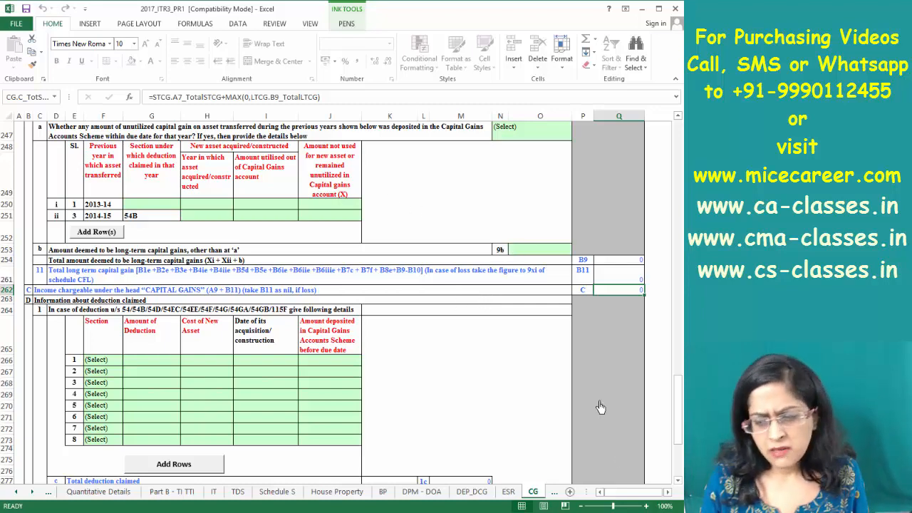
pyautogui.click(553, 492)
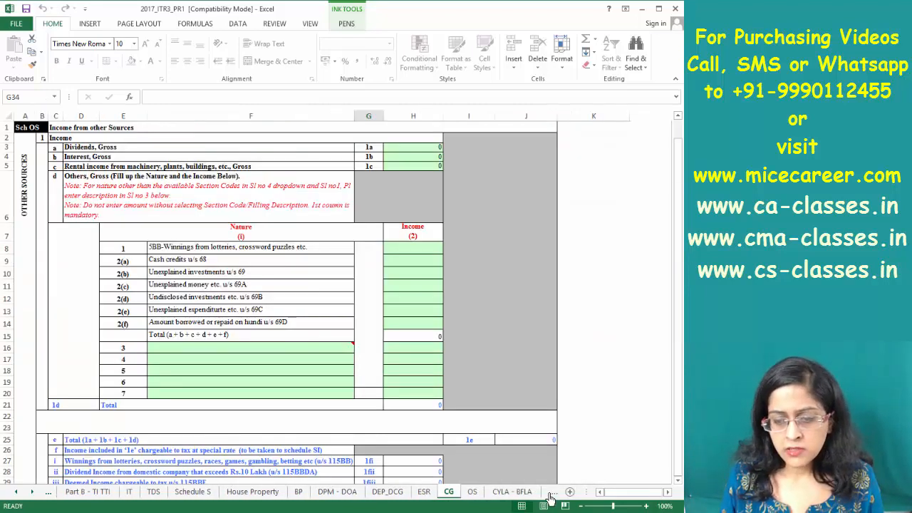
pyautogui.click(550, 492)
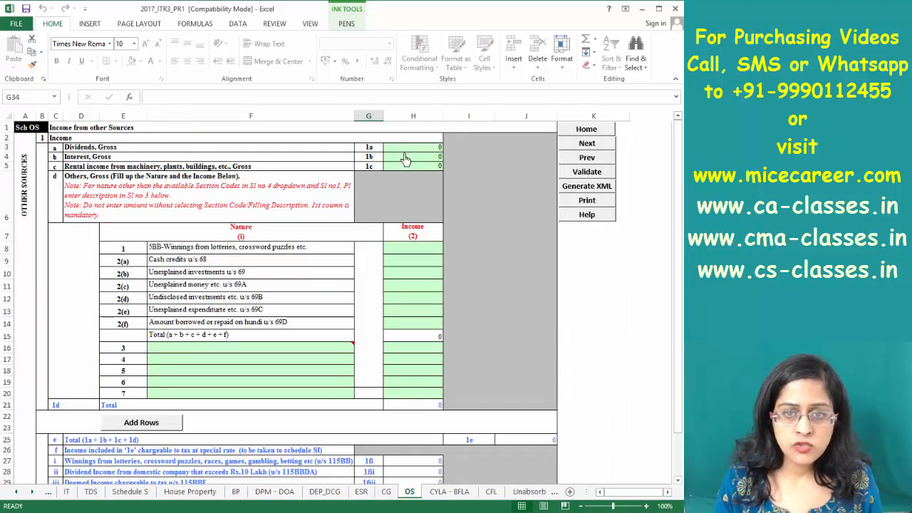
# Check the dividend, interest and machinery rental amounts on the OS sheet, all zero
pyautogui.click(405, 148)
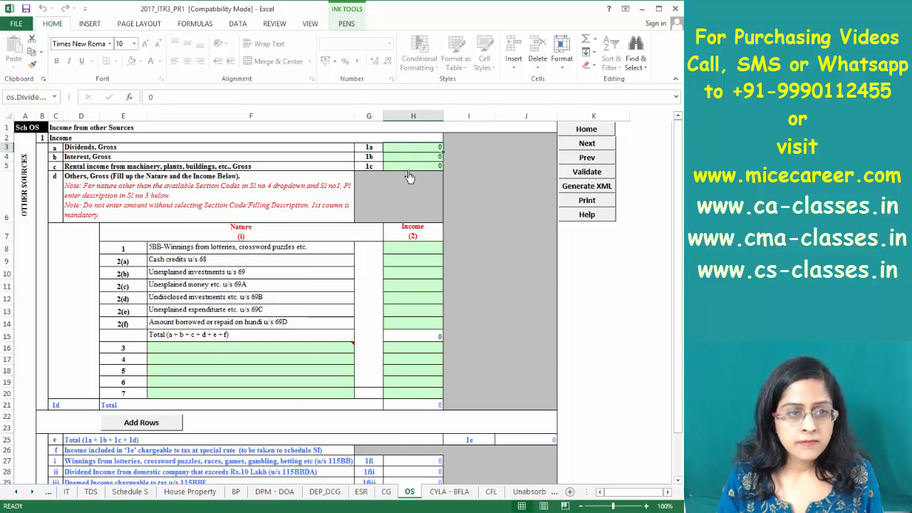
pyautogui.click(415, 156)
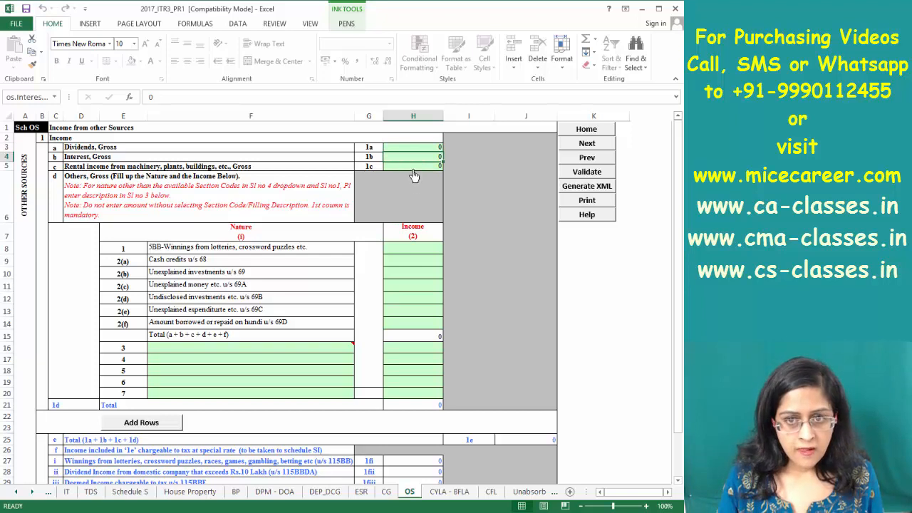
pyautogui.click(412, 149)
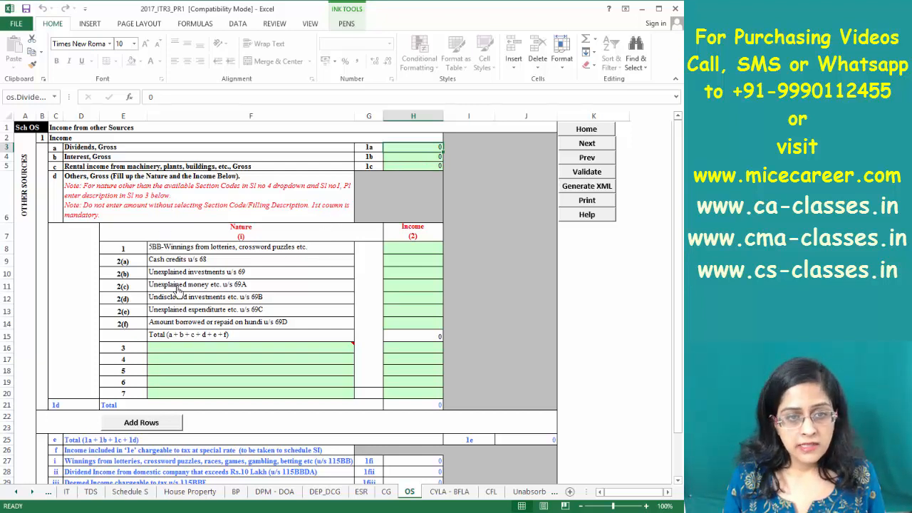
pyautogui.click(90, 168)
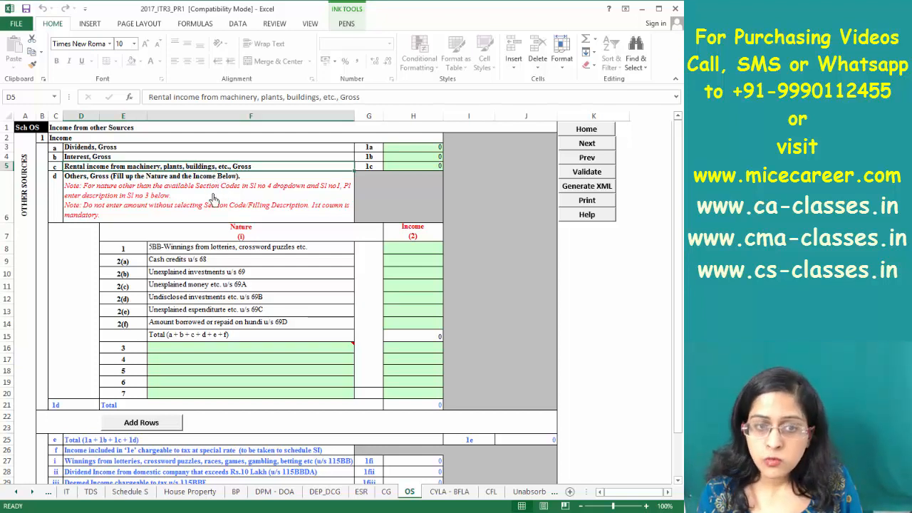
pyautogui.moveTo(419, 251); pyautogui.dragTo(419, 324)
# Inspect lottery winnings, section 68/69 items and section 57 deductions, confirming zero OS income in J52
pyautogui.click(201, 275)
pyautogui.click(199, 249)
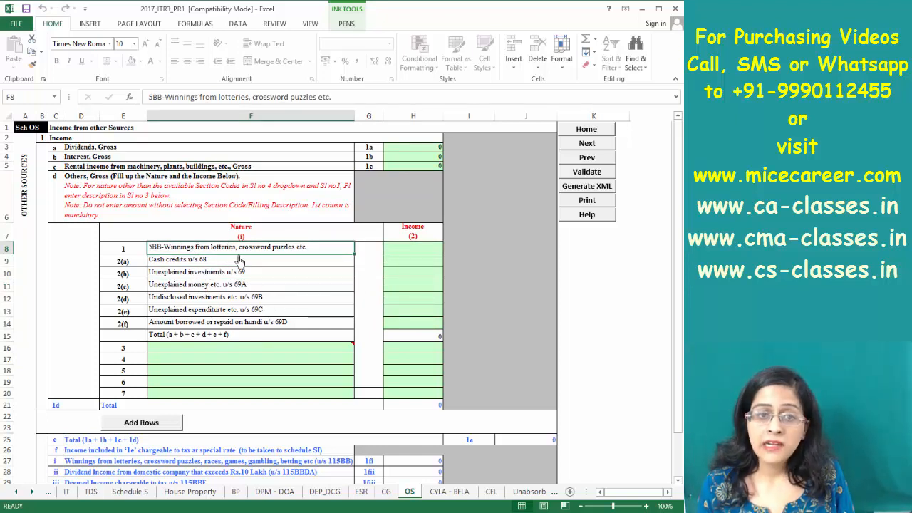
pyautogui.click(178, 262)
pyautogui.click(206, 277)
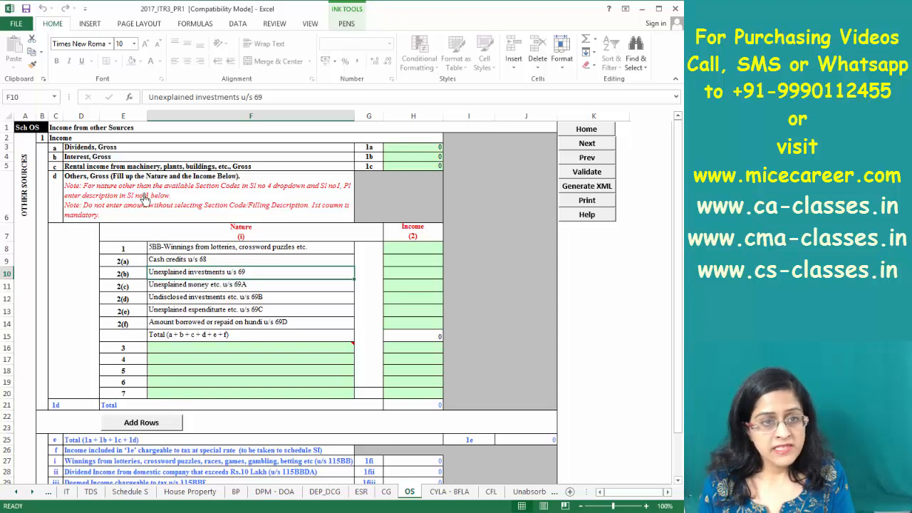
pyautogui.click(105, 196)
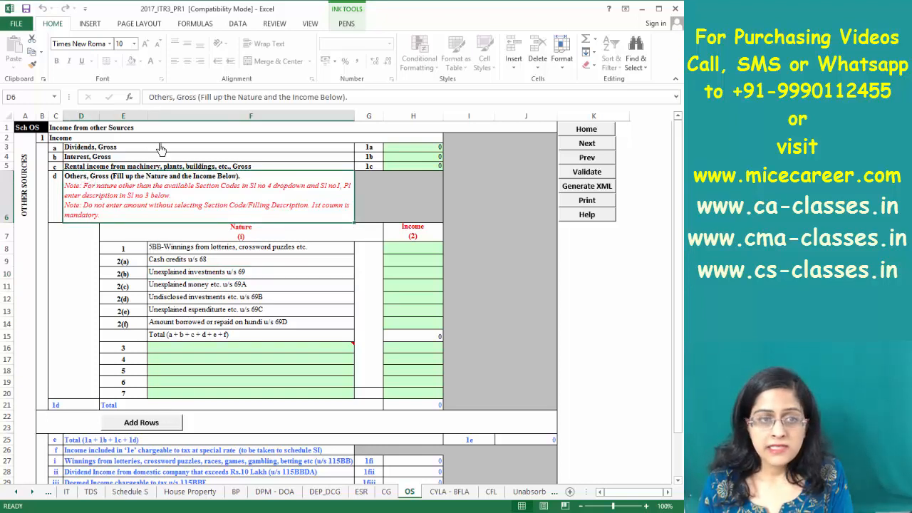
pyautogui.press('Down')
pyautogui.press('Down')
pyautogui.press('Down')
pyautogui.press('Down')
pyautogui.press('Down')
pyautogui.press('Down')
pyautogui.press('Down')
pyautogui.press('Down')
pyautogui.press('Down')
pyautogui.press('Down')
pyautogui.press('Down')
pyautogui.press('Down')
pyautogui.press('Down')
pyautogui.press('Down')
pyautogui.press('Down')
pyautogui.press('Down')
pyautogui.press('Down')
pyautogui.press('Down')
pyautogui.press('Down')
pyautogui.press('Down')
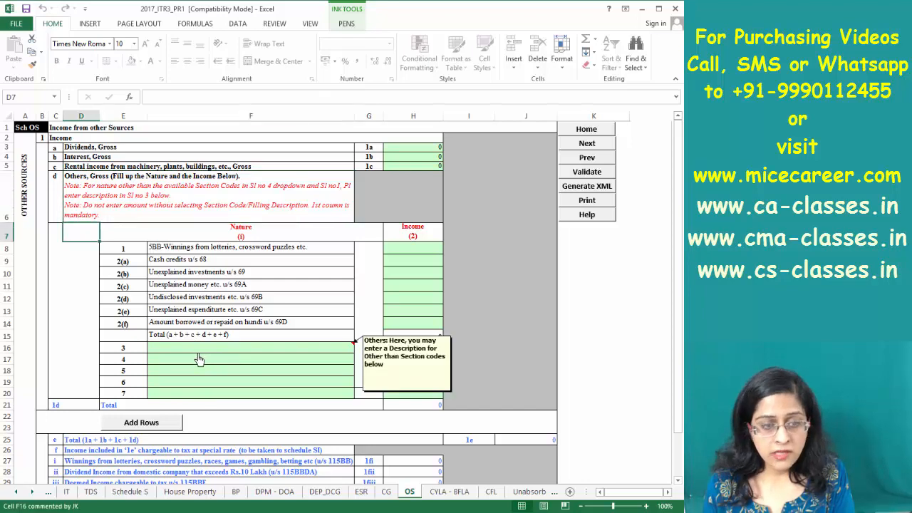
pyautogui.press('Down')
pyautogui.press('Down')
pyautogui.press('Down')
pyautogui.press('Down')
pyautogui.press('Down')
pyautogui.press('Down')
pyautogui.press('Down')
pyautogui.press('Down')
pyautogui.press('Down')
pyautogui.press('Down')
pyautogui.press('Down')
pyautogui.press('Down')
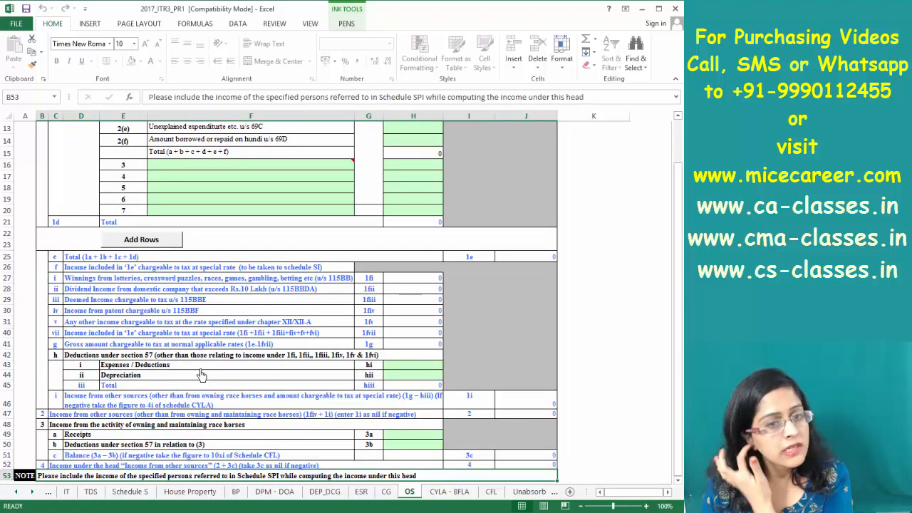
pyautogui.click(517, 465)
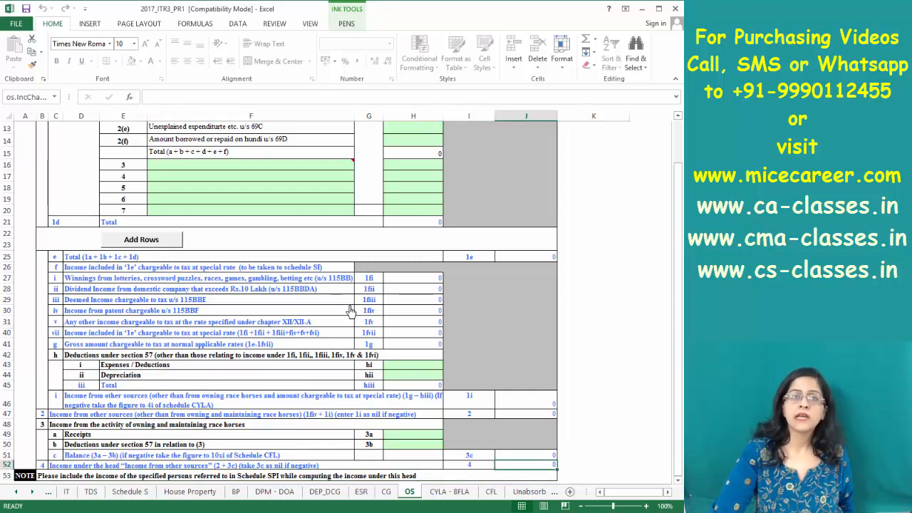
pyautogui.click(460, 493)
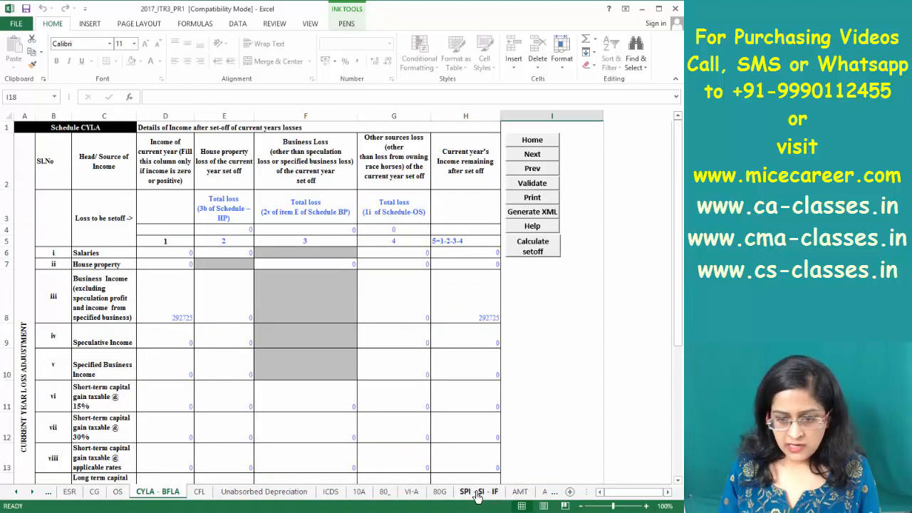
# Glance through the SPI - SI - IF, Unabsorbed Depreciation, ICDS and 10A sheets, ending on VI-A
pyautogui.click(476, 493)
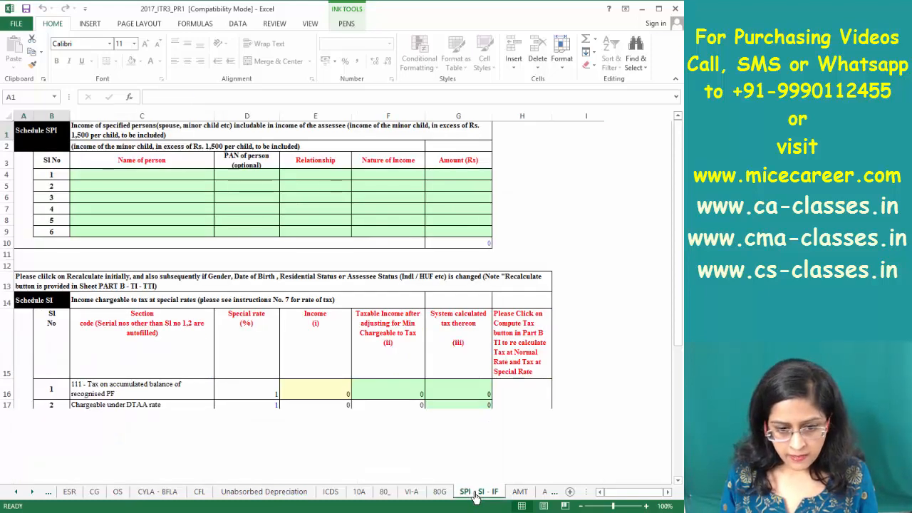
pyautogui.click(243, 495)
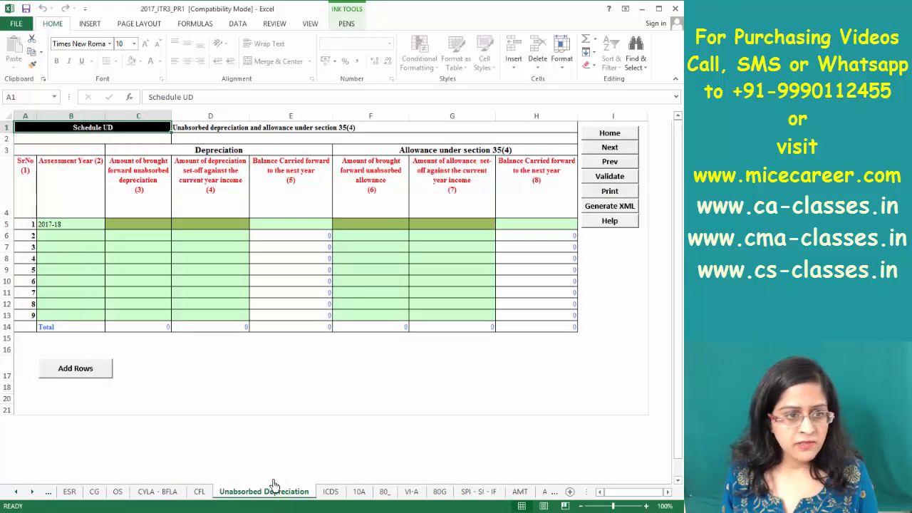
pyautogui.click(330, 493)
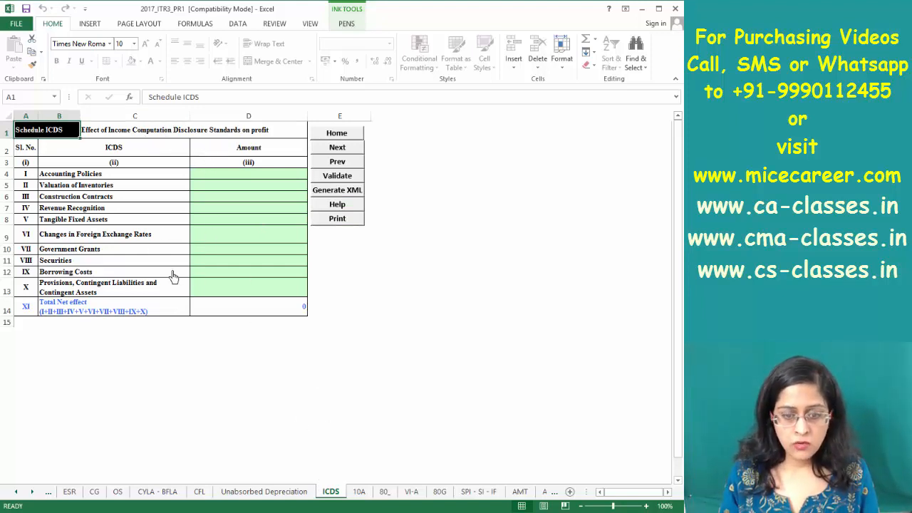
pyautogui.click(360, 492)
pyautogui.click(336, 497)
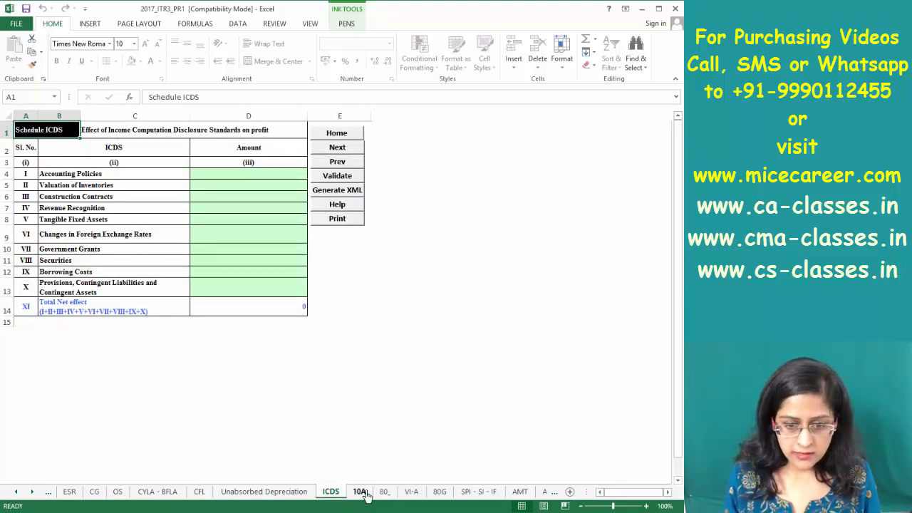
pyautogui.click(411, 491)
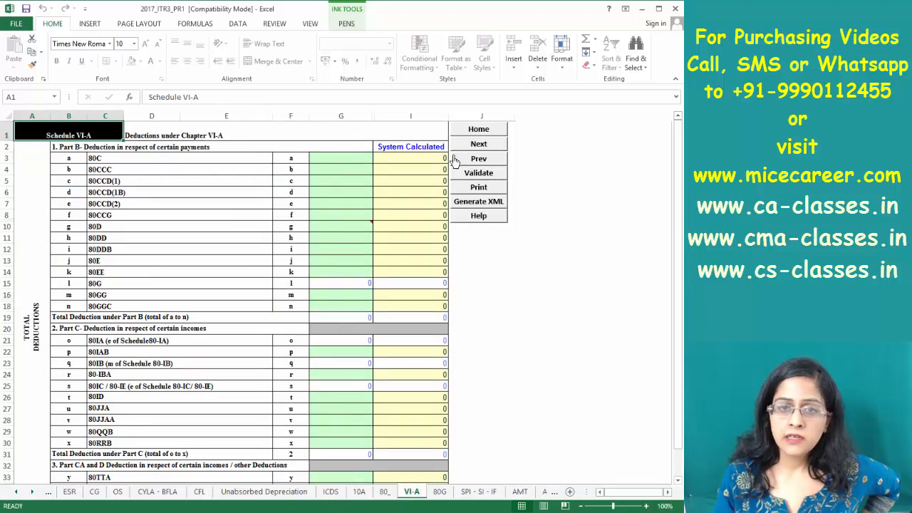
# Enter 550000 as the 80C amount and confirm the allowed deduction of 150000
pyautogui.click(350, 161)
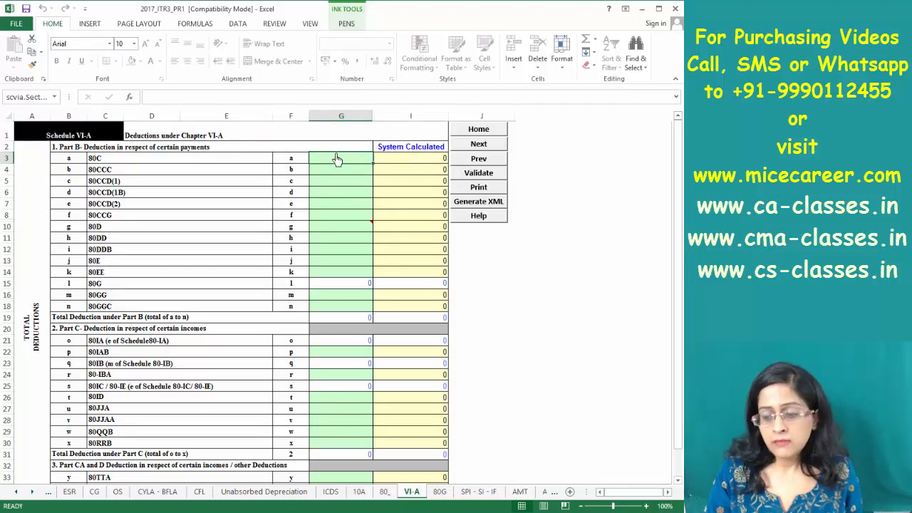
pyautogui.write('200000')
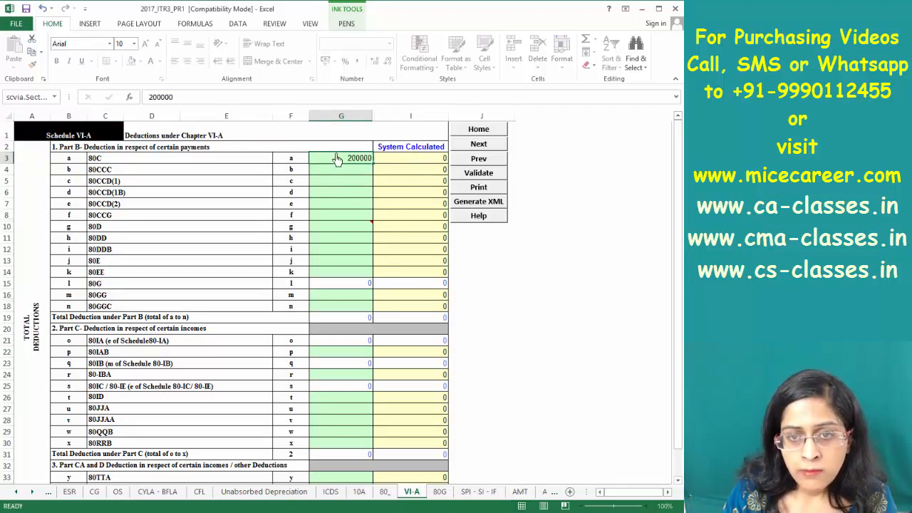
pyautogui.click(420, 158)
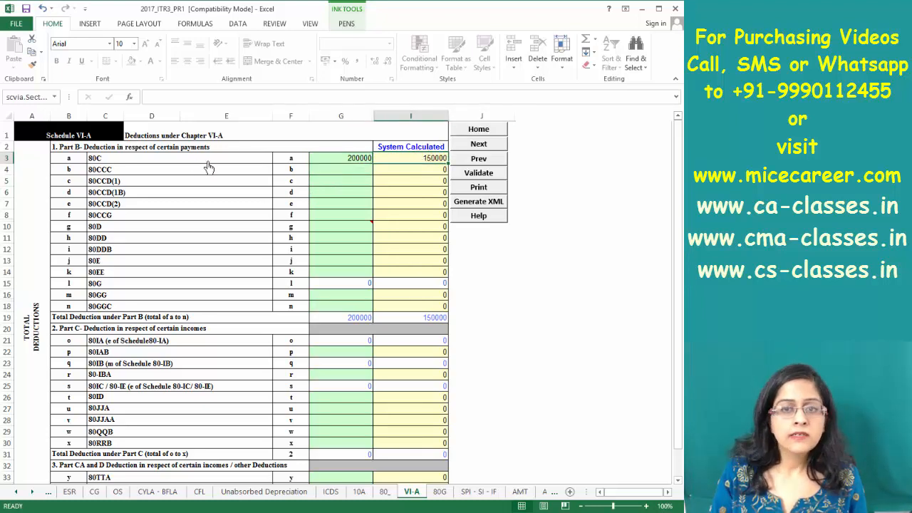
pyautogui.click(347, 161)
pyautogui.write('550')
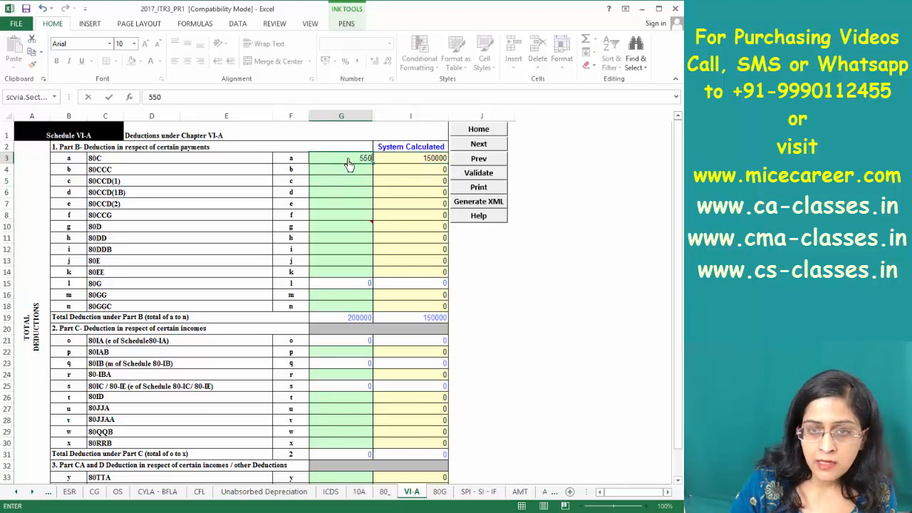
pyautogui.press('Return')
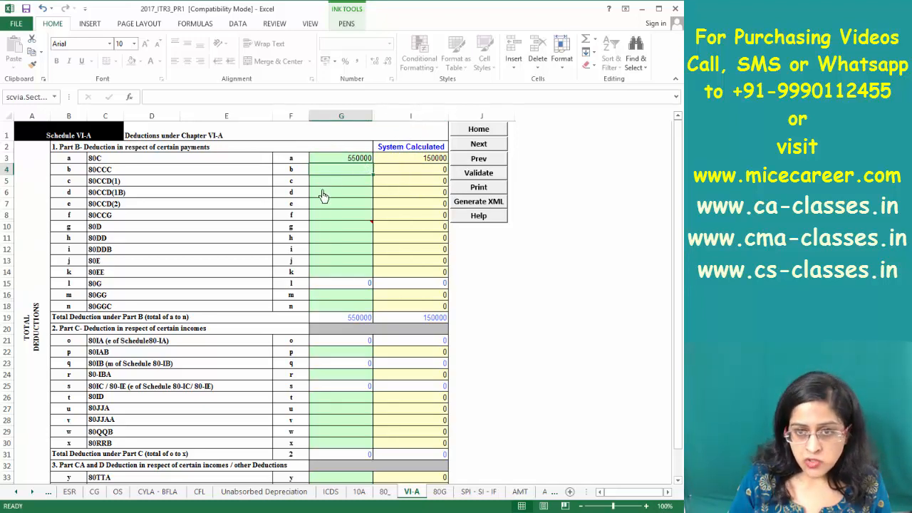
pyautogui.click(407, 160)
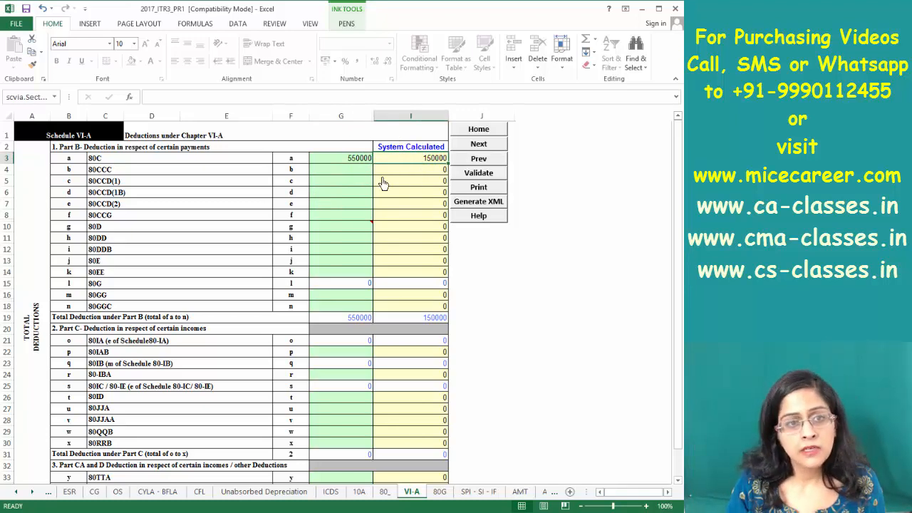
# Enter 100000 as the 80D amount, revised from 50000, and confirm 60000 allowed
pyautogui.click(353, 227)
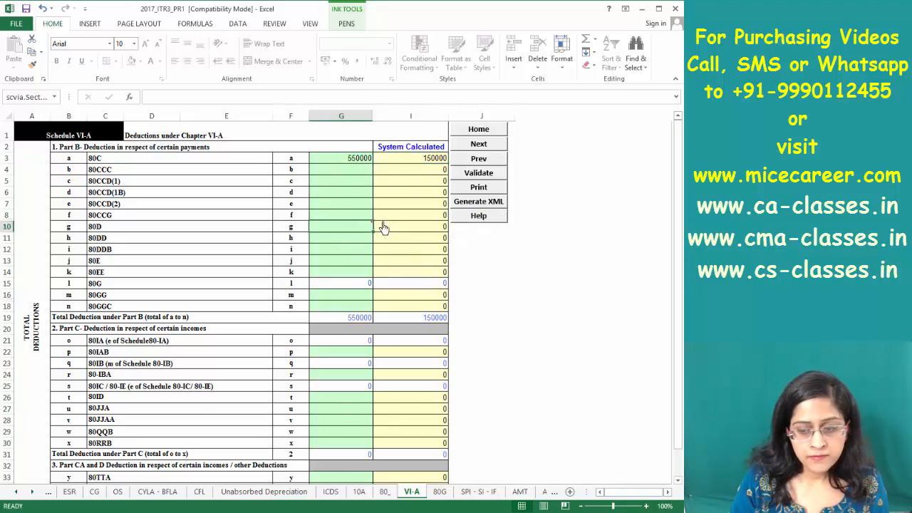
pyautogui.write('50000')
pyautogui.press('Return')
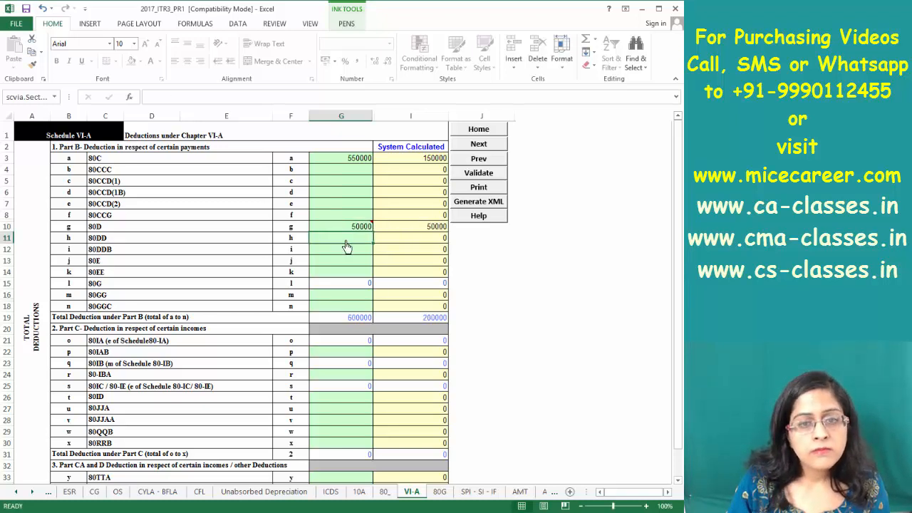
pyautogui.click(356, 227)
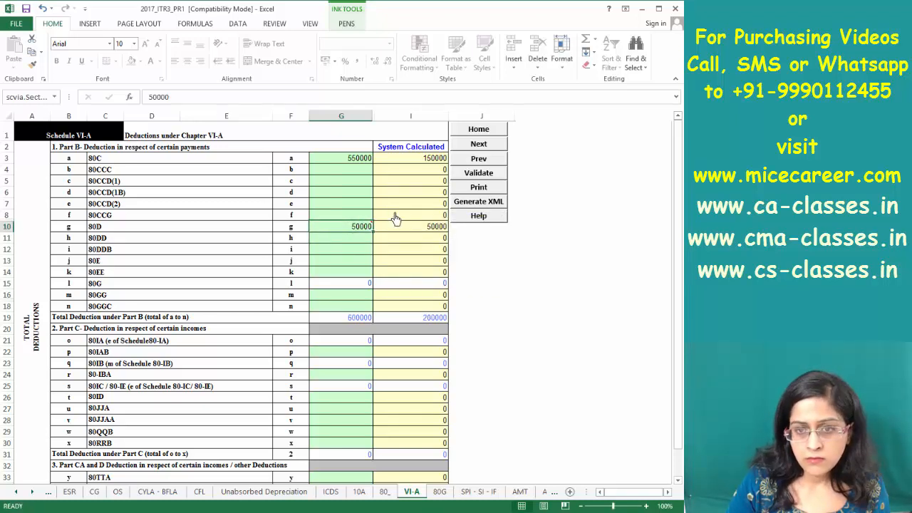
pyautogui.moveTo(359, 232)
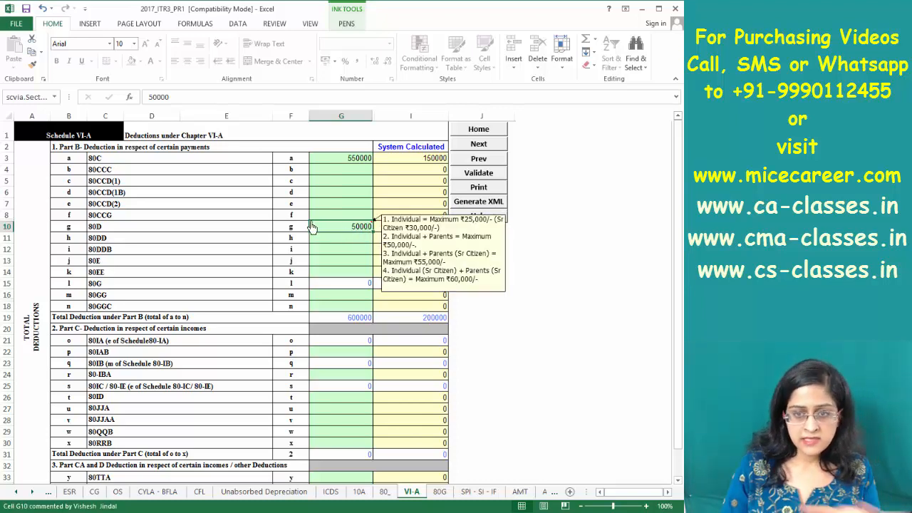
pyautogui.write('1000')
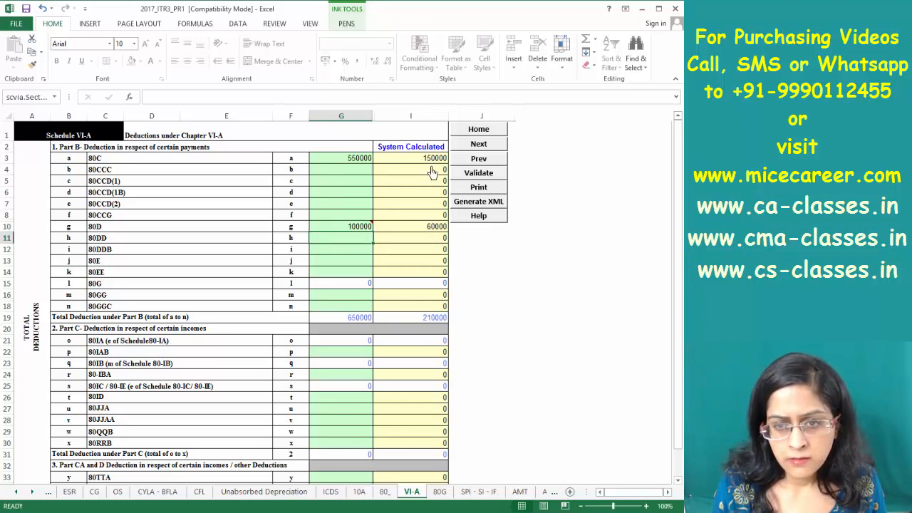
pyautogui.click(426, 232)
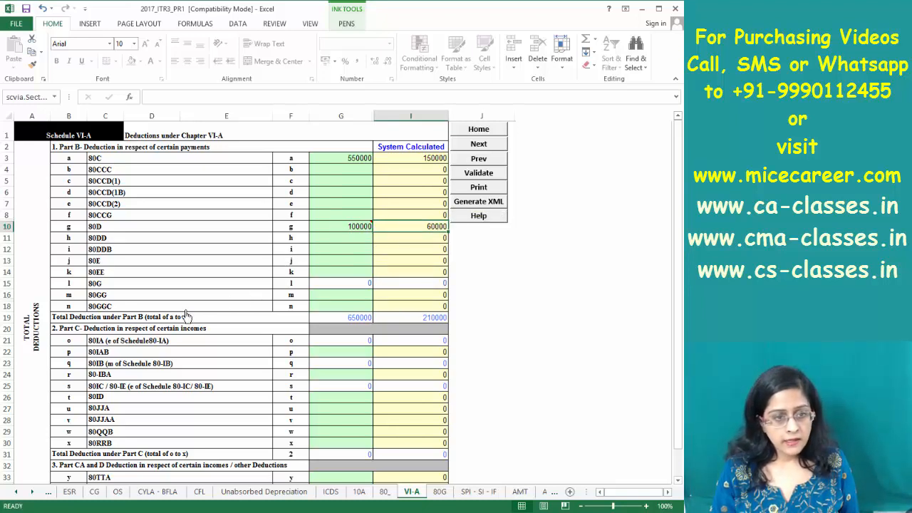
# Review the 80G and 80TTA rows and the Chapter VI-A total of 210000
pyautogui.click(329, 285)
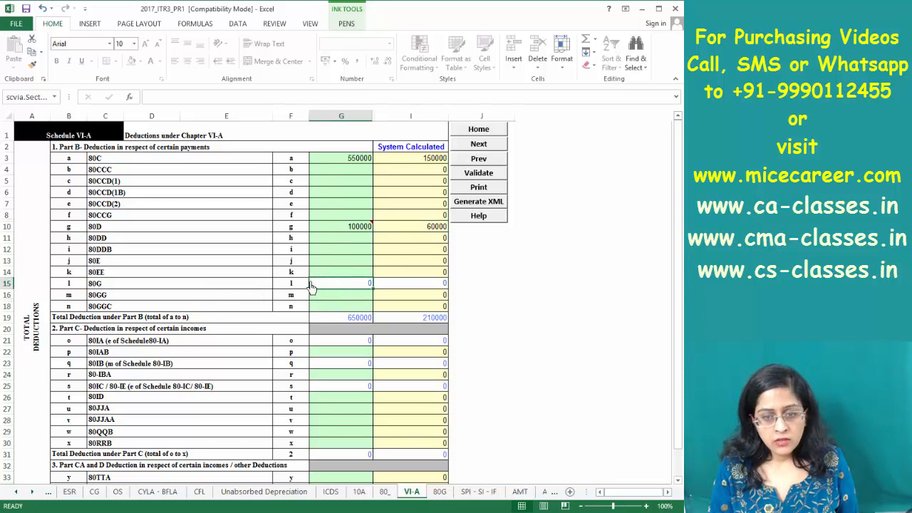
pyautogui.press('Down')
pyautogui.press('Down')
pyautogui.press('Down')
pyautogui.press('Down')
pyautogui.press('Down')
pyautogui.press('Down')
pyautogui.press('Down')
pyautogui.press('Down')
pyautogui.press('Down')
pyautogui.press('Down')
pyautogui.press('Down')
pyautogui.press('Down')
pyautogui.press('Down')
pyautogui.press('Down')
pyautogui.press('Down')
pyautogui.press('Down')
pyautogui.press('Down')
pyautogui.press('Down')
pyautogui.press('Down')
pyautogui.press('Down')
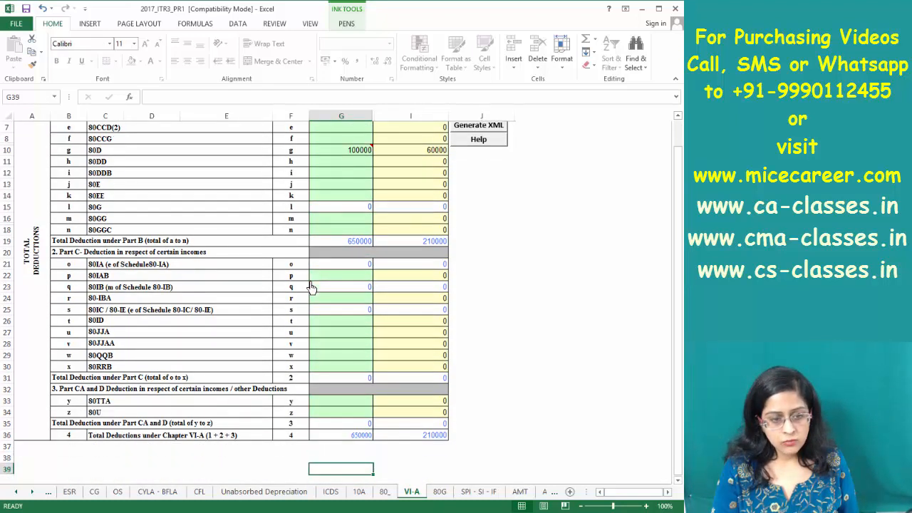
pyautogui.press('Up')
pyautogui.press('Up')
pyautogui.press('Up')
pyautogui.press('Up')
pyautogui.press('Up')
pyautogui.press('Up')
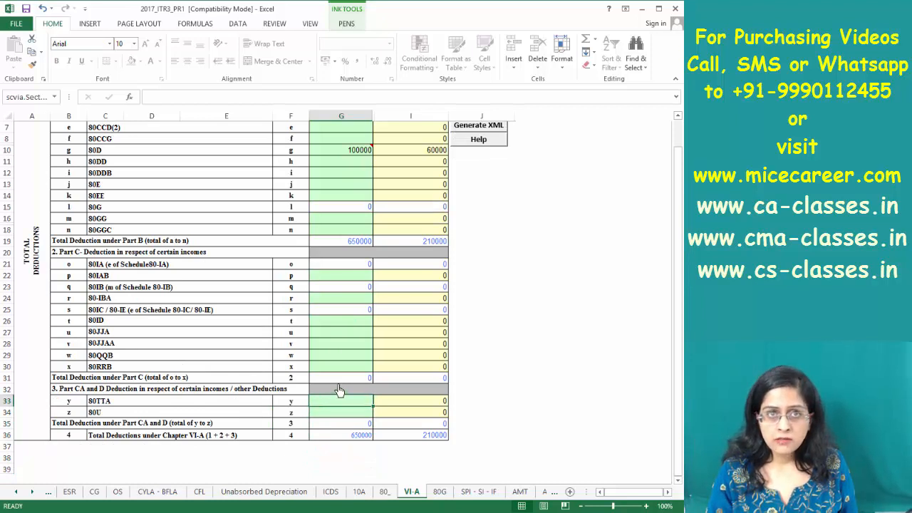
pyautogui.click(430, 436)
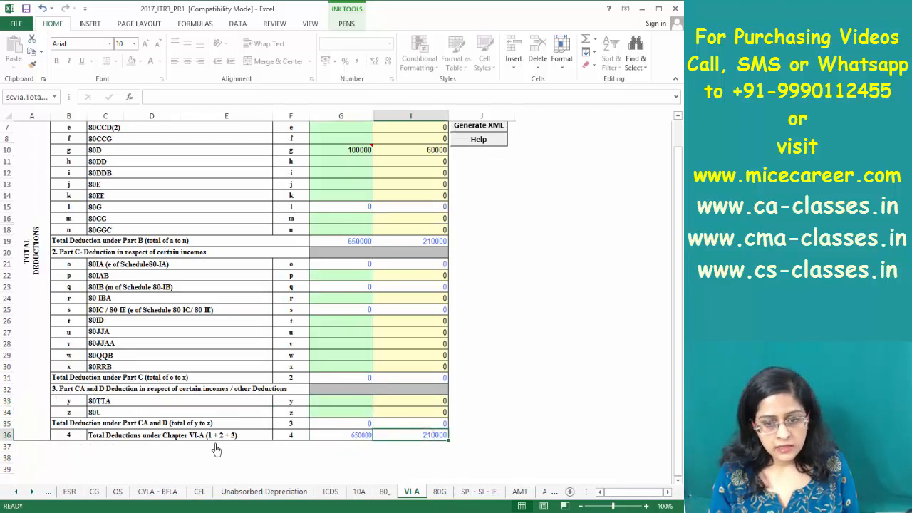
# Move through the 80G, AMT and AMTC sheets to Schedule EI
pyautogui.click(439, 492)
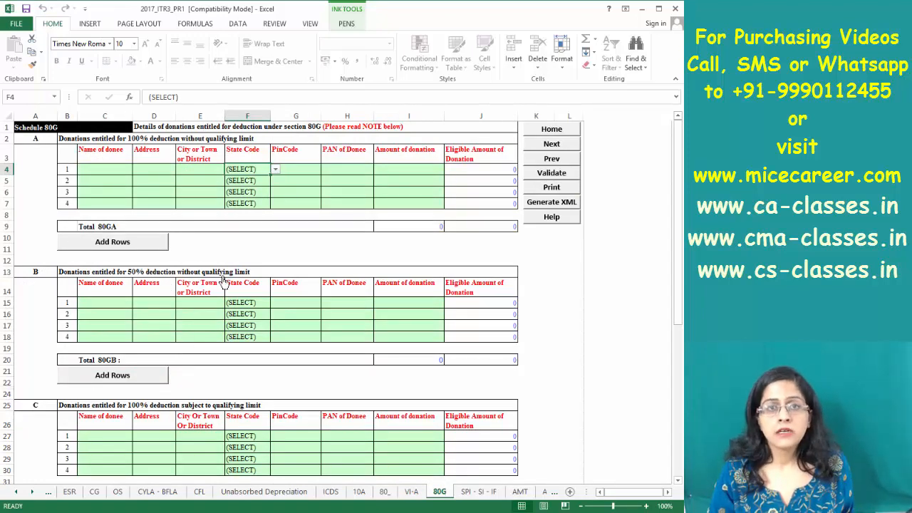
pyautogui.click(519, 491)
pyautogui.click(543, 492)
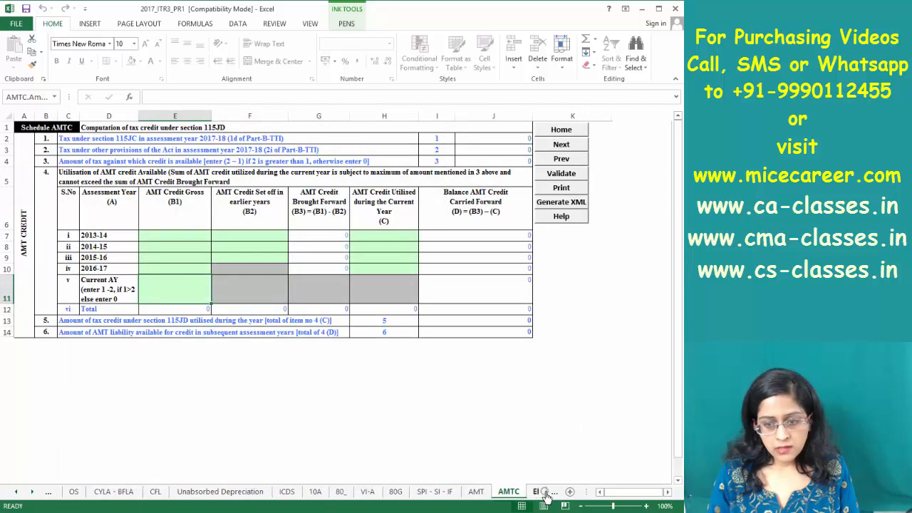
pyautogui.click(541, 492)
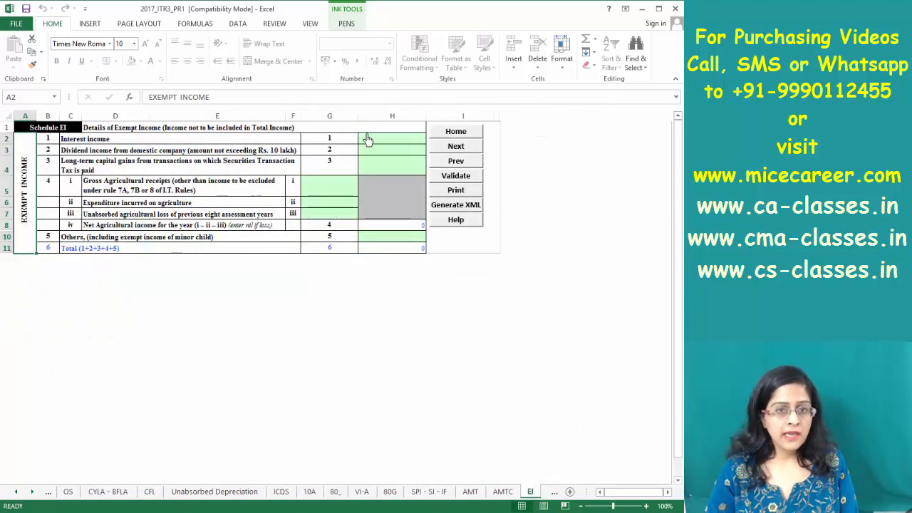
# Review Schedule EI's interest income, other exempt income and total, then scroll the sheet tabs left
pyautogui.click(366, 138)
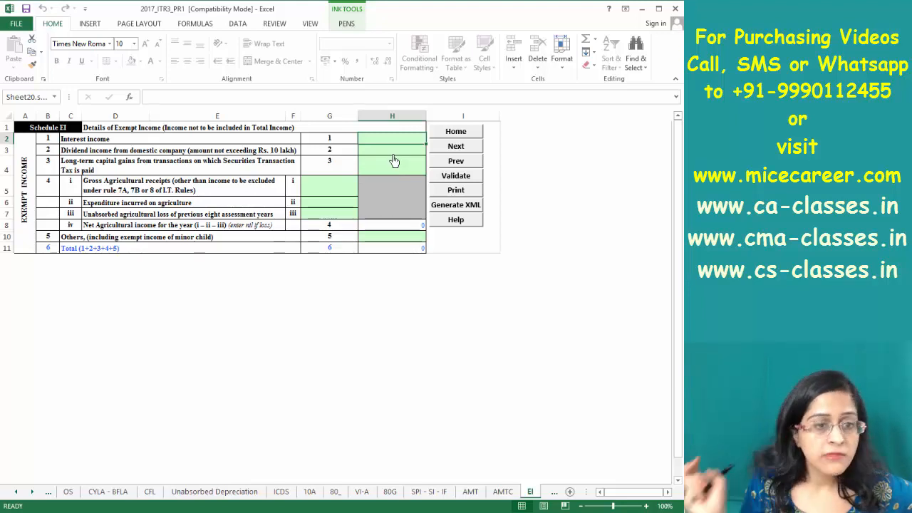
pyautogui.click(365, 246)
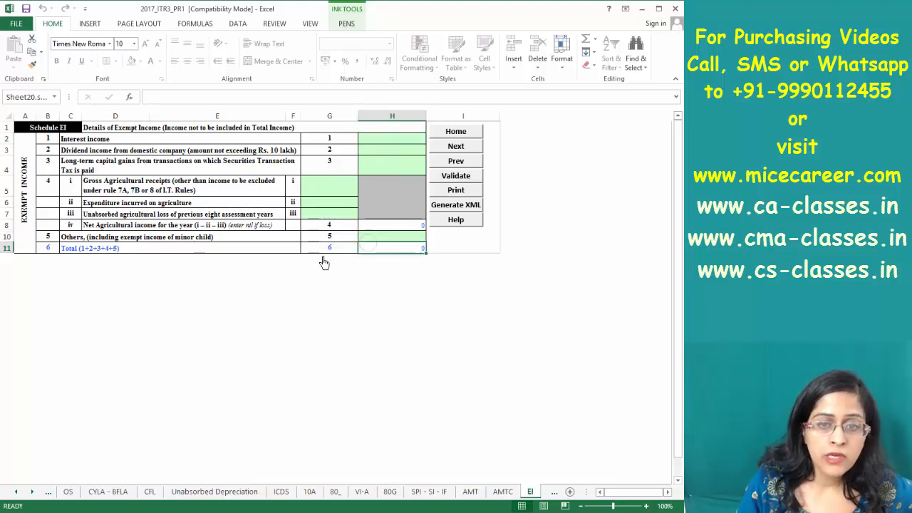
pyautogui.click(396, 238)
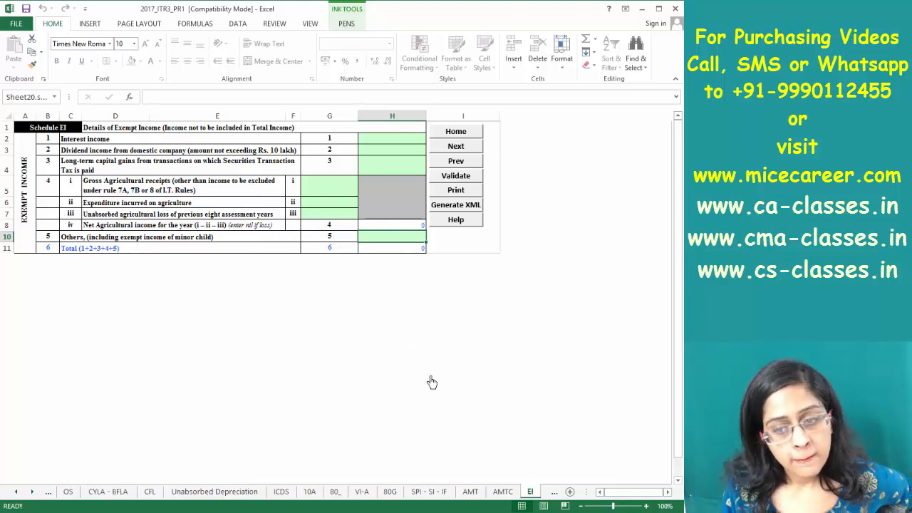
pyautogui.click(15, 493)
pyautogui.click(15, 493)
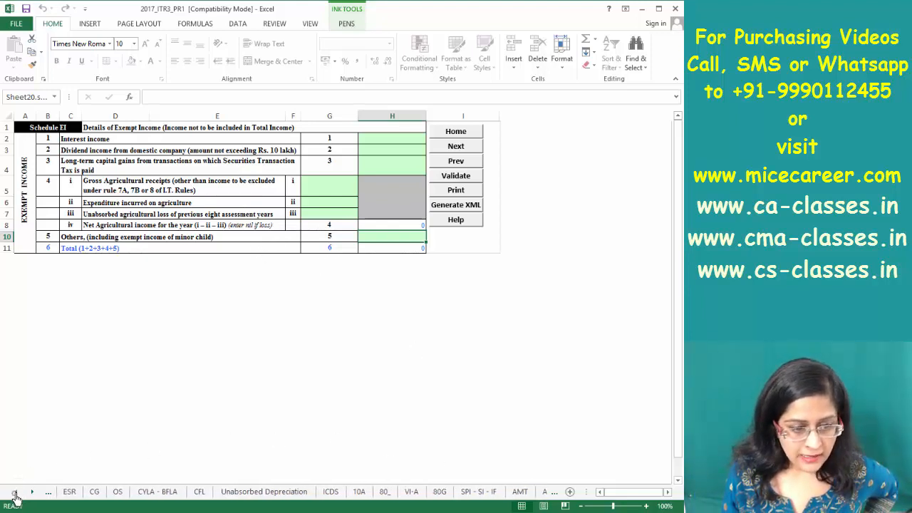
pyautogui.moveTo(15, 496); pyautogui.dragTo(19, 493)
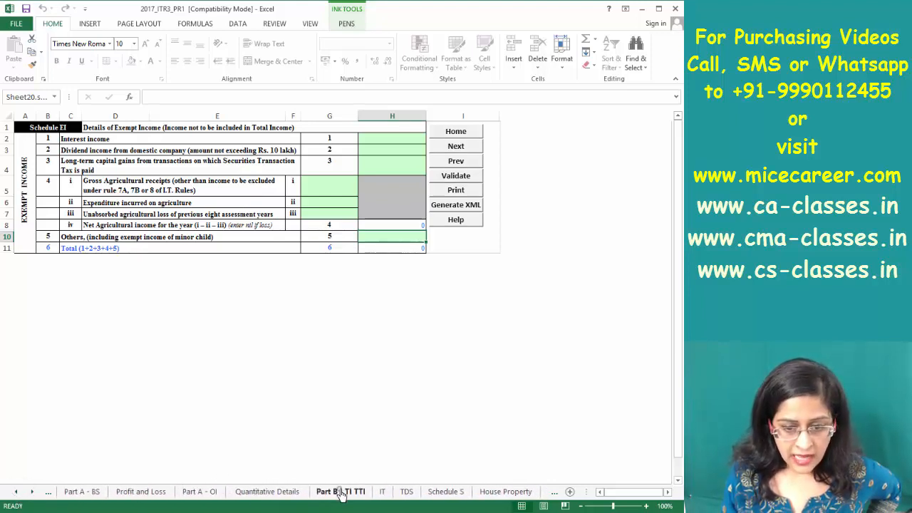
# Open Part B - TI TTI and browse down to the bank details and back to the top
pyautogui.click(341, 492)
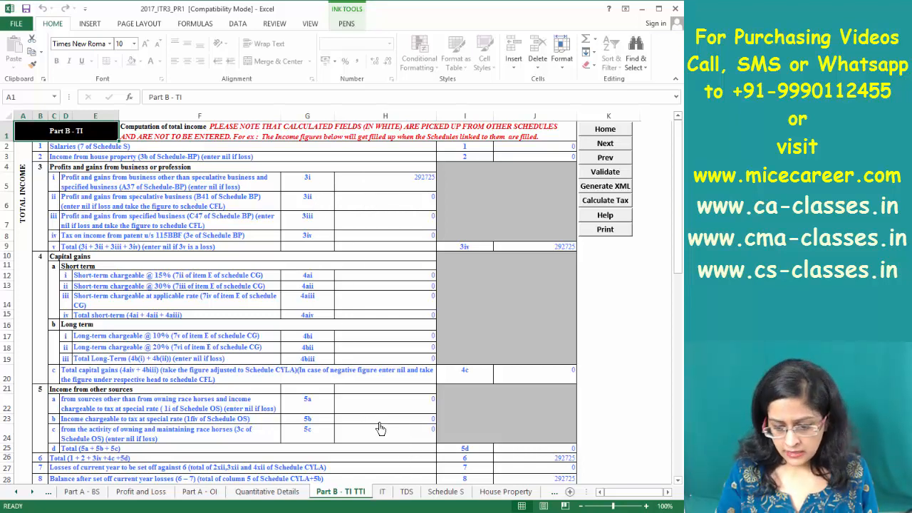
pyautogui.press('Down')
pyautogui.press('Down')
pyautogui.press('Down')
pyautogui.press('Down')
pyautogui.press('Down')
pyautogui.press('Down')
pyautogui.press('Down')
pyautogui.press('Down')
pyautogui.press('Down')
pyautogui.press('Down')
pyautogui.press('Down')
pyautogui.press('Down')
pyautogui.press('Down')
pyautogui.press('Down')
pyautogui.press('Up')
pyautogui.press('Up')
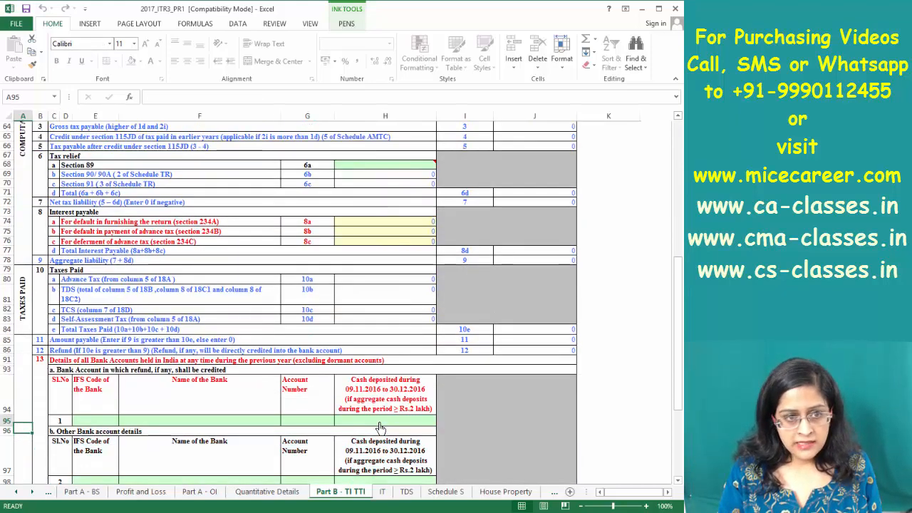
pyautogui.press('Up')
pyautogui.press('Up')
pyautogui.press('Up')
pyautogui.press('Up')
pyautogui.press('Up')
pyautogui.press('Up')
pyautogui.press('Up')
pyautogui.press('Up')
pyautogui.press('Up')
pyautogui.press('Up')
pyautogui.press('Up')
pyautogui.press('Down')
pyautogui.press('Down')
pyautogui.press('Down')
pyautogui.press('Down')
pyautogui.press('Down')
pyautogui.press('Down')
pyautogui.press('Down')
pyautogui.press('Down')
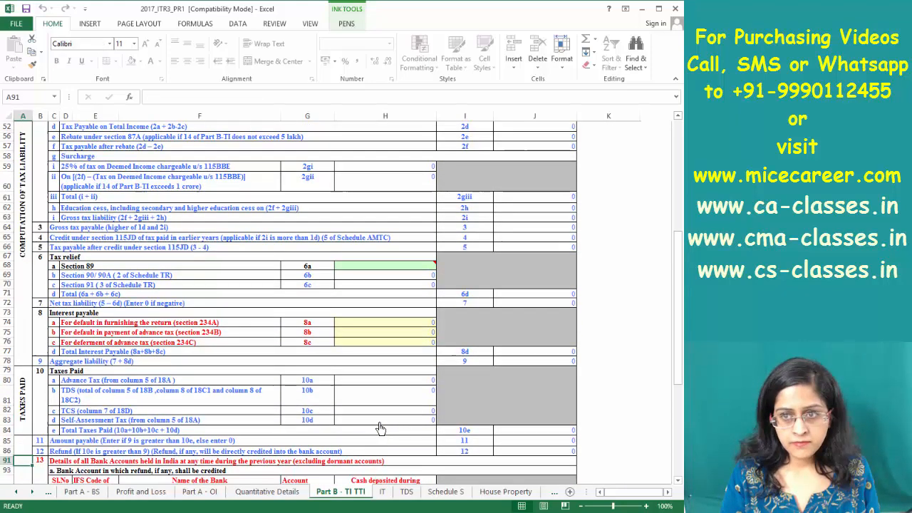
pyautogui.press('Up')
pyautogui.press('Up')
pyautogui.press('Up')
pyautogui.press('Up')
pyautogui.press('Up')
pyautogui.press('Up')
pyautogui.press('Up')
pyautogui.press('Up')
pyautogui.press('Up')
pyautogui.press('Up')
pyautogui.press('Up')
pyautogui.press('Up')
pyautogui.press('Up')
pyautogui.press('Up')
pyautogui.press('Up')
pyautogui.press('Up')
pyautogui.press('Up')
pyautogui.press('Up')
pyautogui.press('Up')
pyautogui.press('Up')
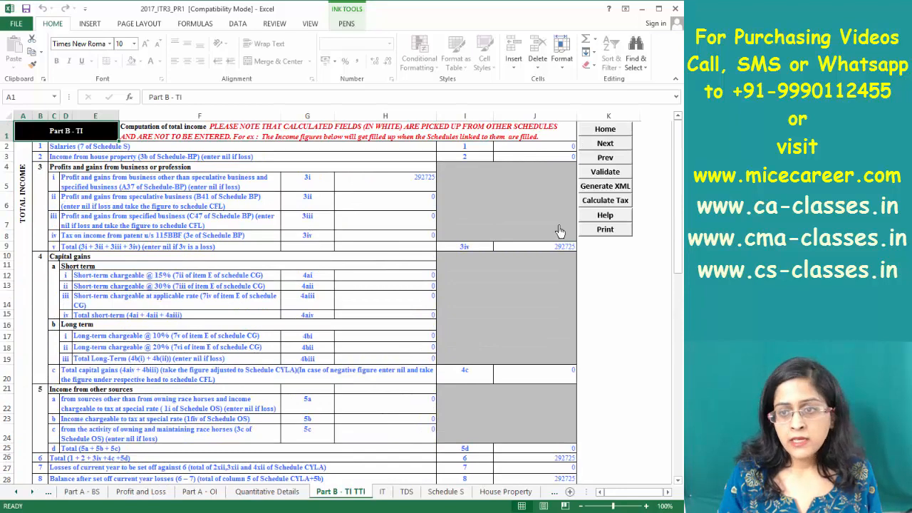
# Run the tax calculation, dismiss the validation messages and return to Part B - TI TTI
pyautogui.click(608, 202)
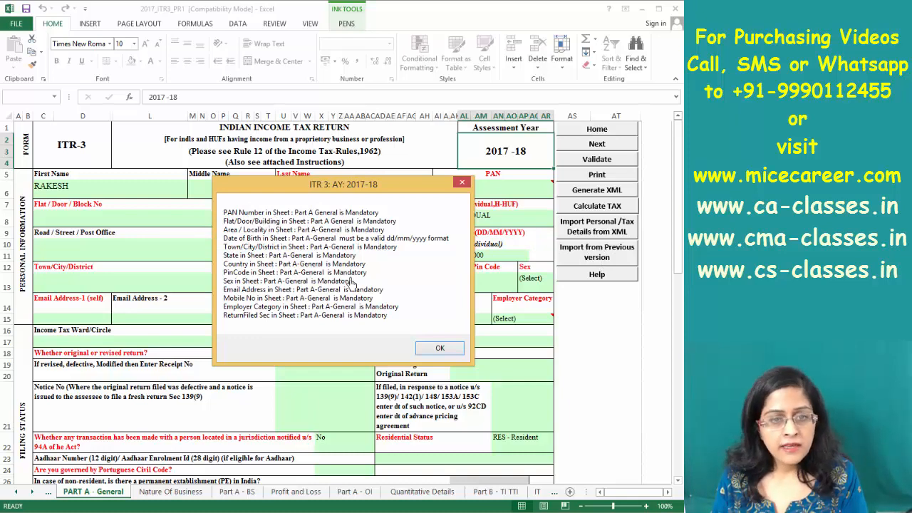
pyautogui.click(437, 349)
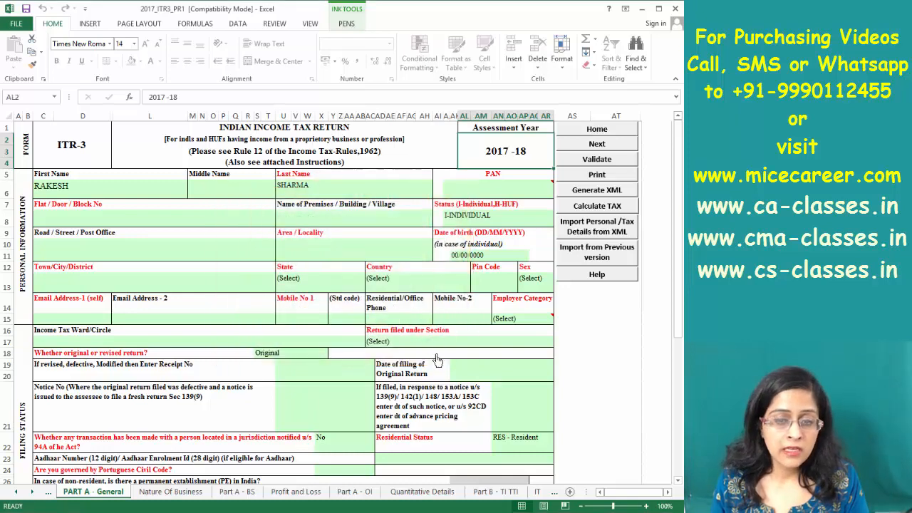
pyautogui.click(496, 491)
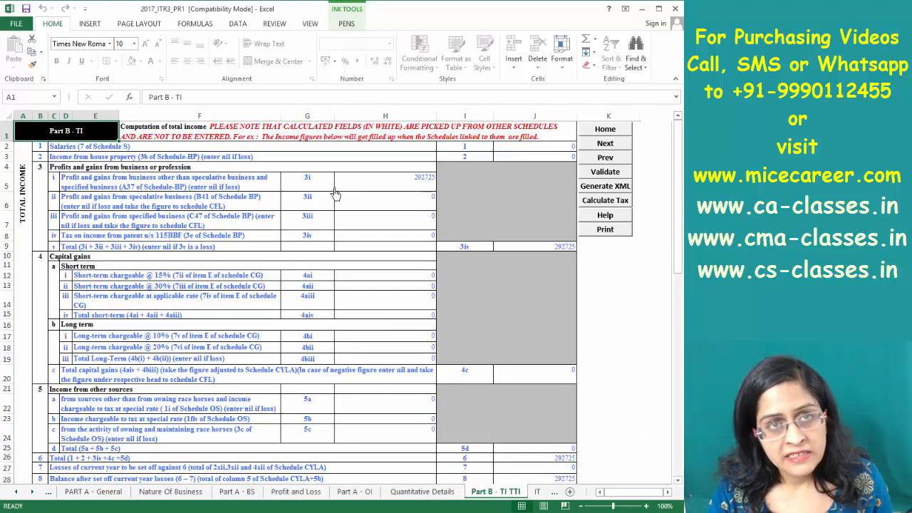
# Jump to the end of Part B - TI TTI and scroll back to the refund bank section
pyautogui.press('pagedown')
pyautogui.press('pagedown')
pyautogui.press('pagedown')
pyautogui.press('pagedown')
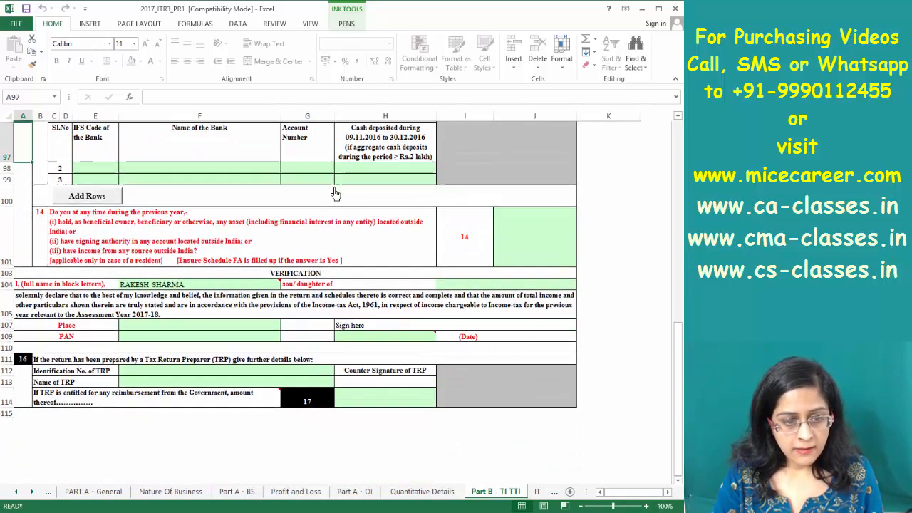
pyautogui.scroll(12, 336, 193)
pyautogui.click(125, 433)
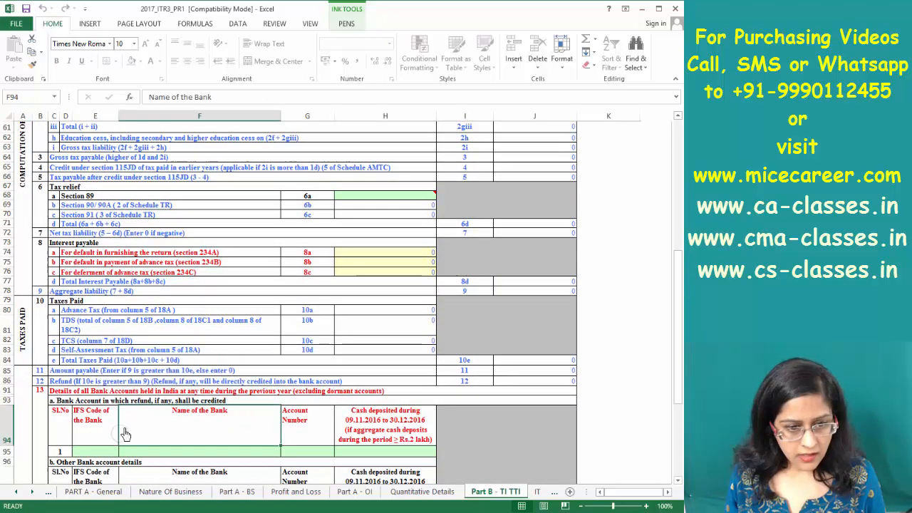
pyautogui.press('Down')
pyautogui.press('Down')
pyautogui.press('Down')
pyautogui.press('Down')
pyautogui.press('Down')
pyautogui.press('Down')
pyautogui.press('Down')
pyautogui.press('Down')
pyautogui.press('Down')
pyautogui.press('Down')
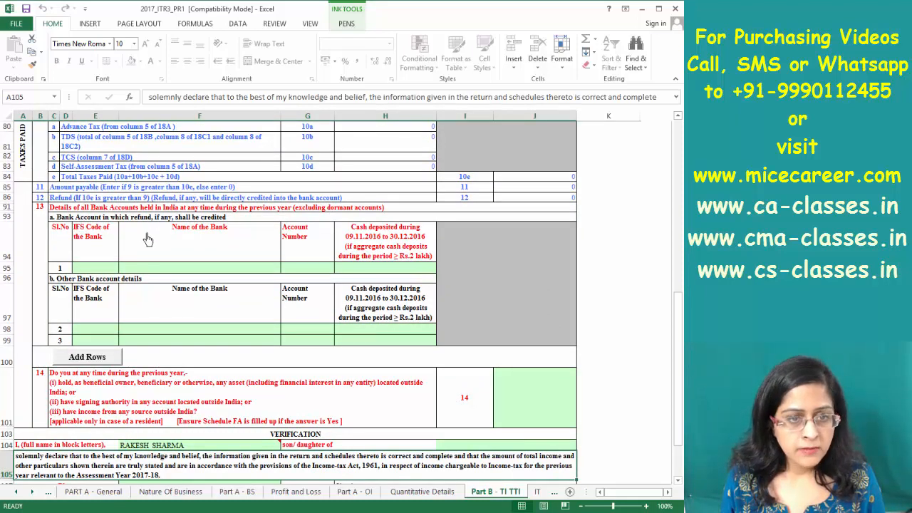
# Inspect the refund account's IFS code, bank name and account number cells and the other bank rows
pyautogui.click(95, 268)
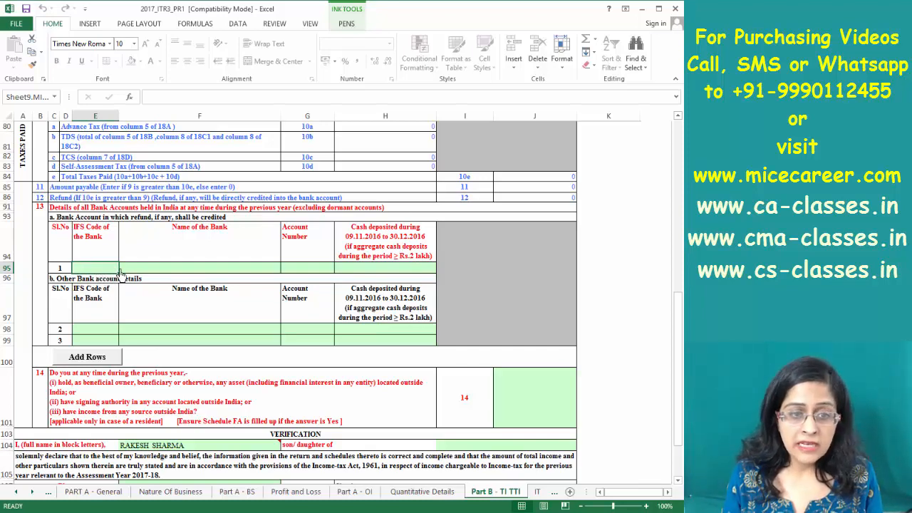
pyautogui.click(159, 271)
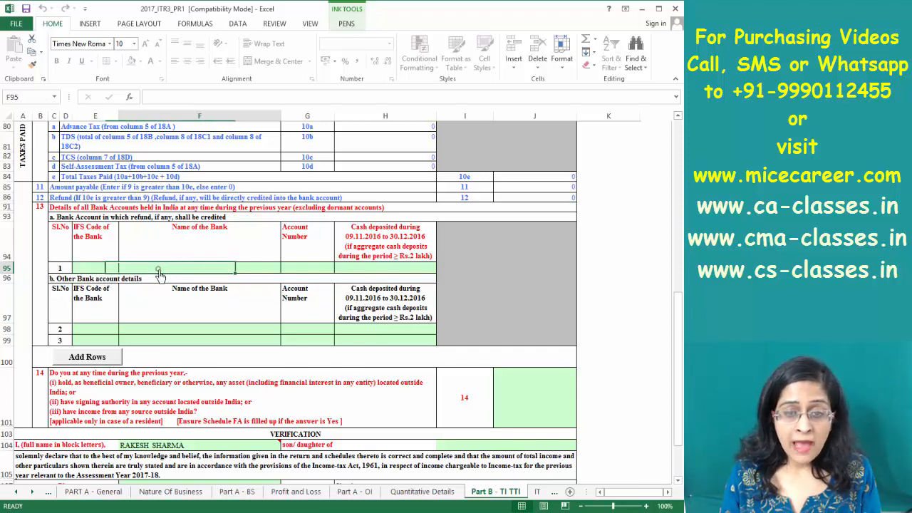
pyautogui.click(294, 278)
pyautogui.click(104, 270)
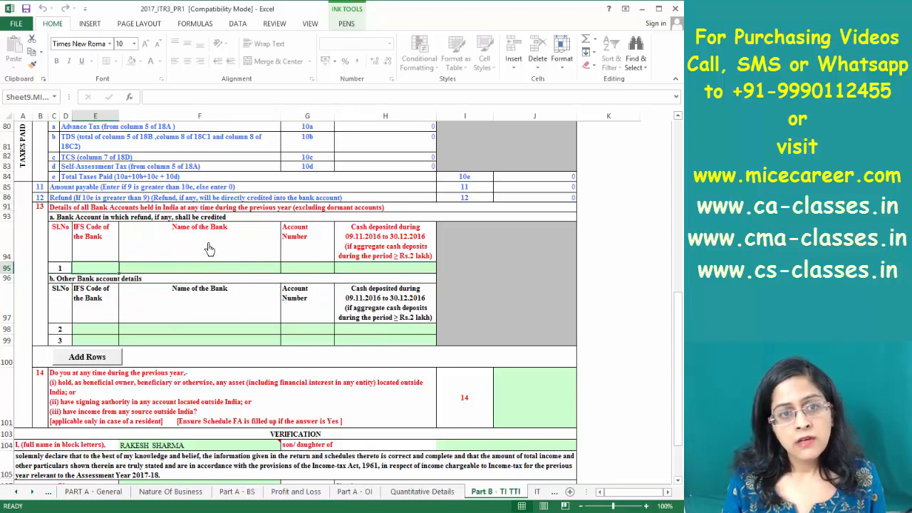
pyautogui.click(161, 269)
pyautogui.click(300, 267)
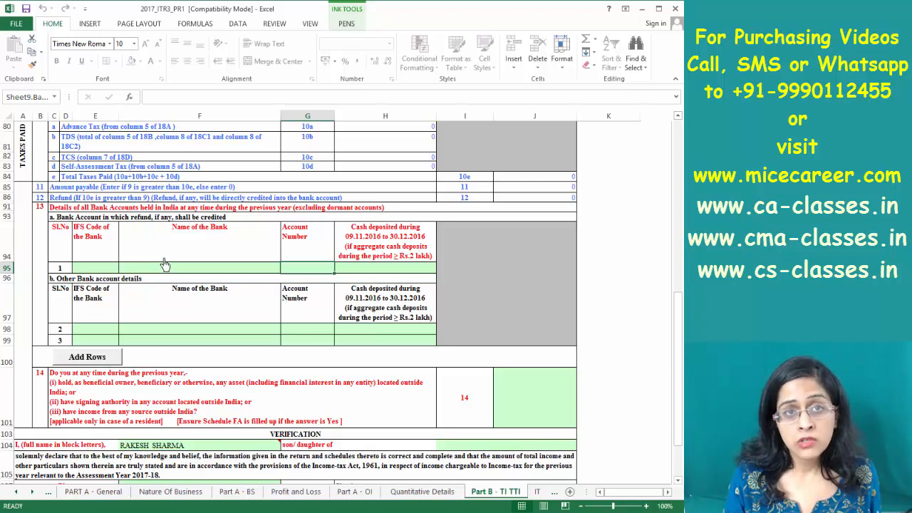
pyautogui.click(89, 217)
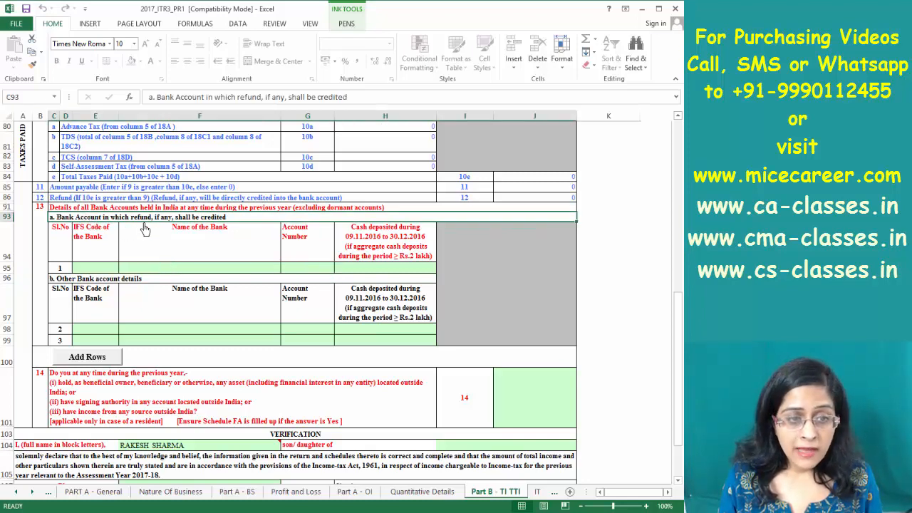
pyautogui.click(145, 270)
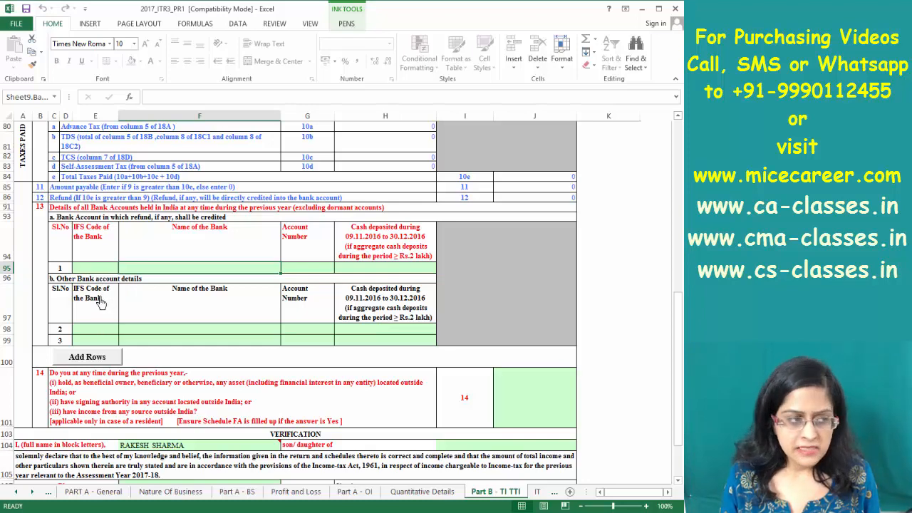
pyautogui.click(97, 332)
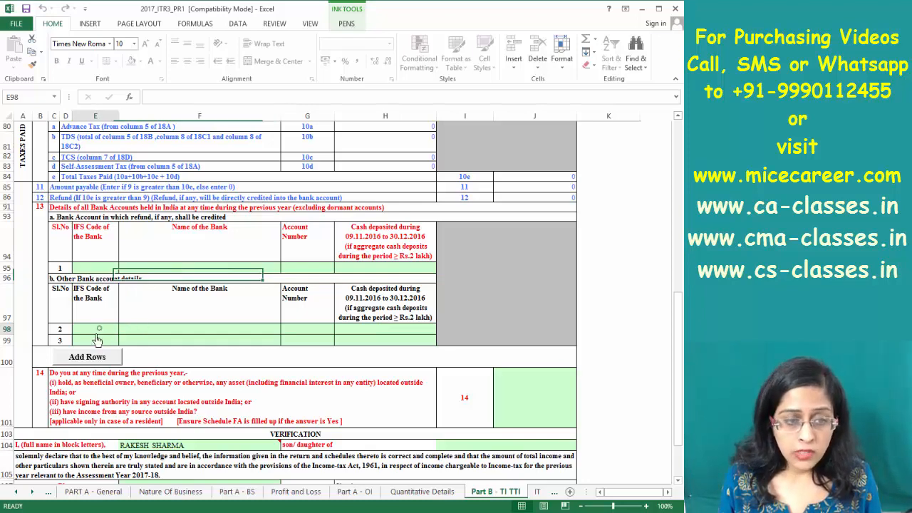
pyautogui.doubleClick(96, 343)
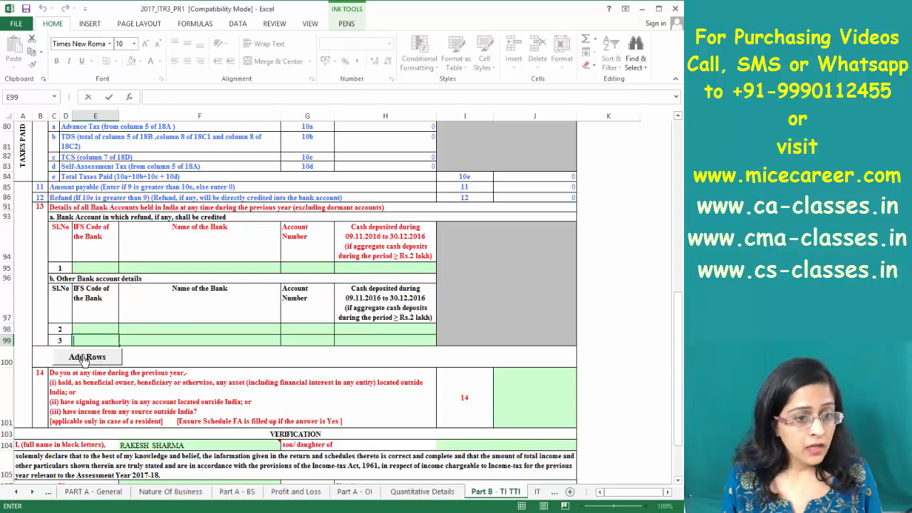
# Add one, then three more rows to the other bank accounts list, making seven
pyautogui.click(86, 356)
pyautogui.click(50, 428)
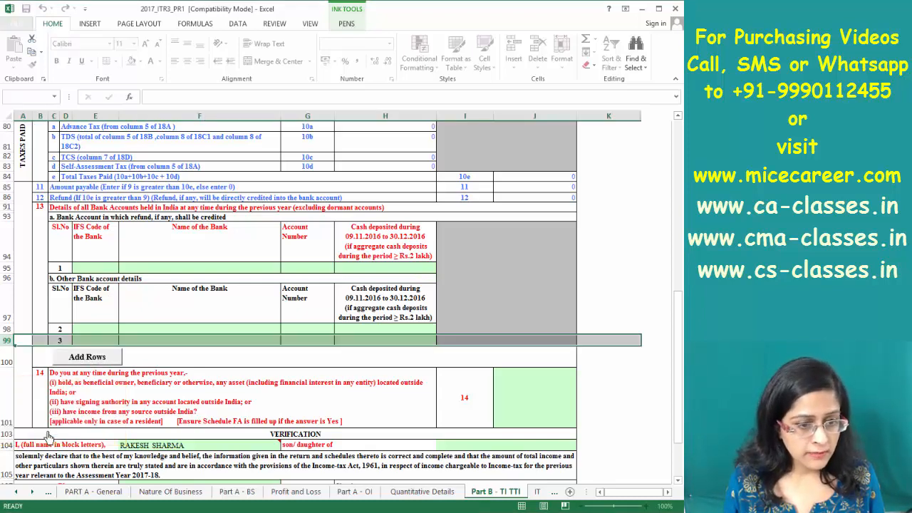
pyautogui.click(103, 363)
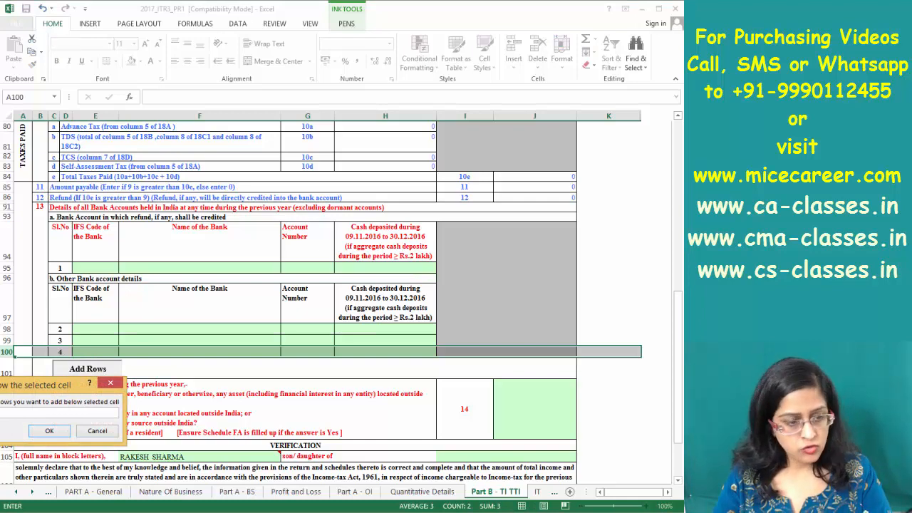
pyautogui.click(49, 431)
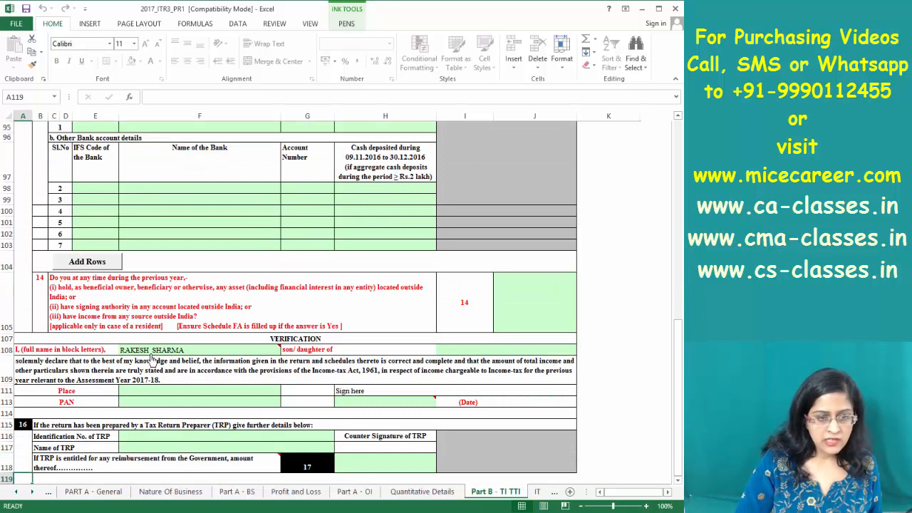
# Review the verification name, son/daughter of, Place, Date and PAN cells
pyautogui.click(151, 351)
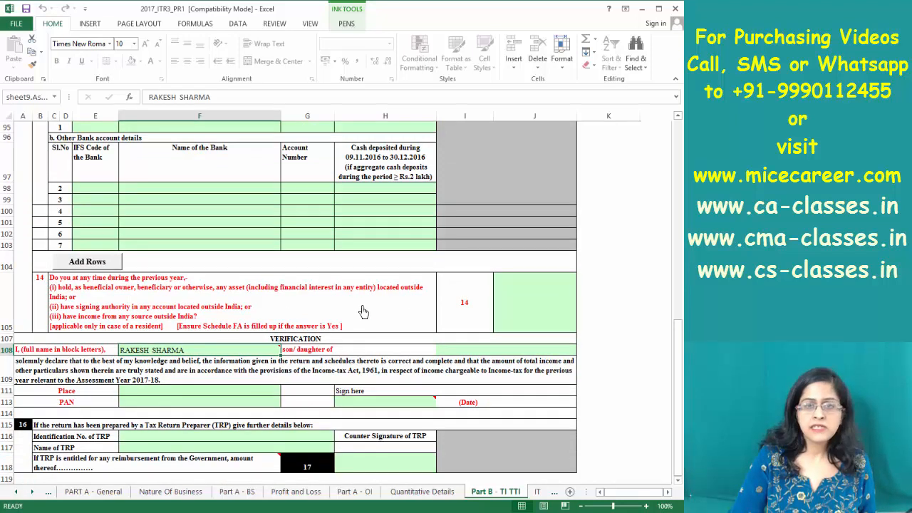
pyautogui.click(452, 349)
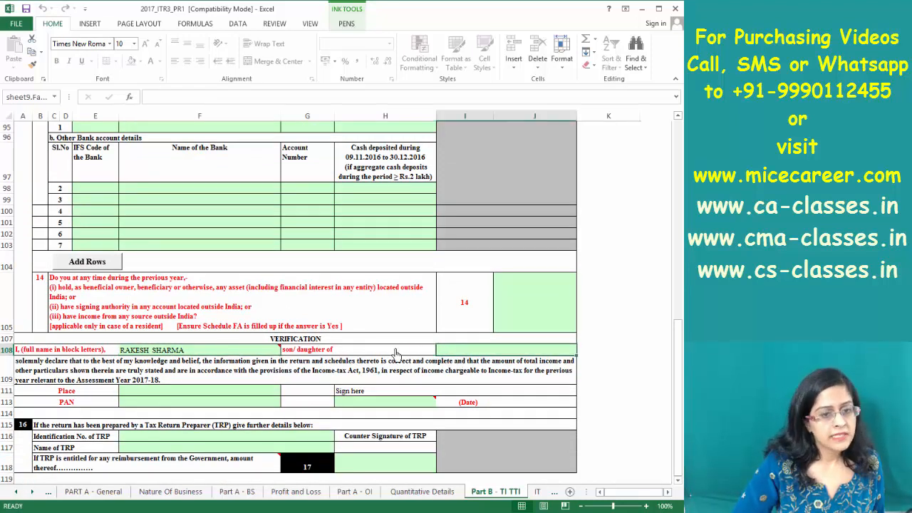
pyautogui.click(204, 393)
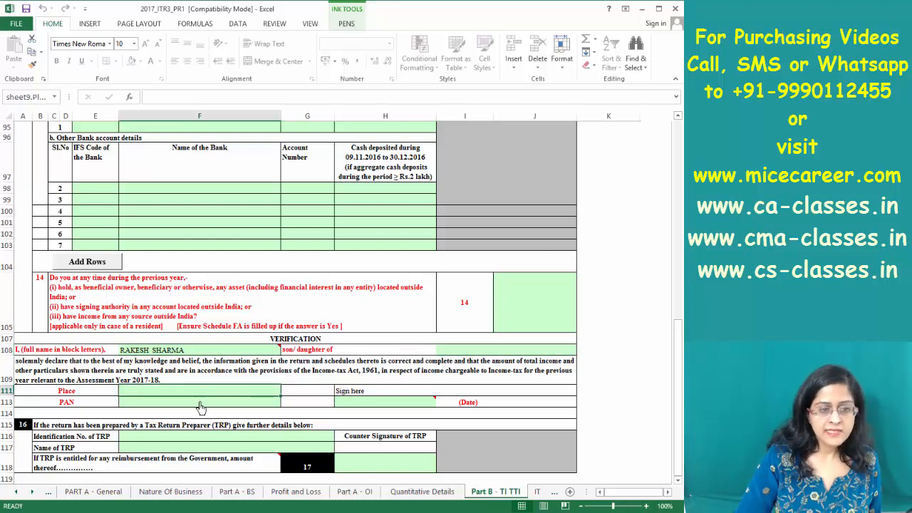
pyautogui.click(350, 403)
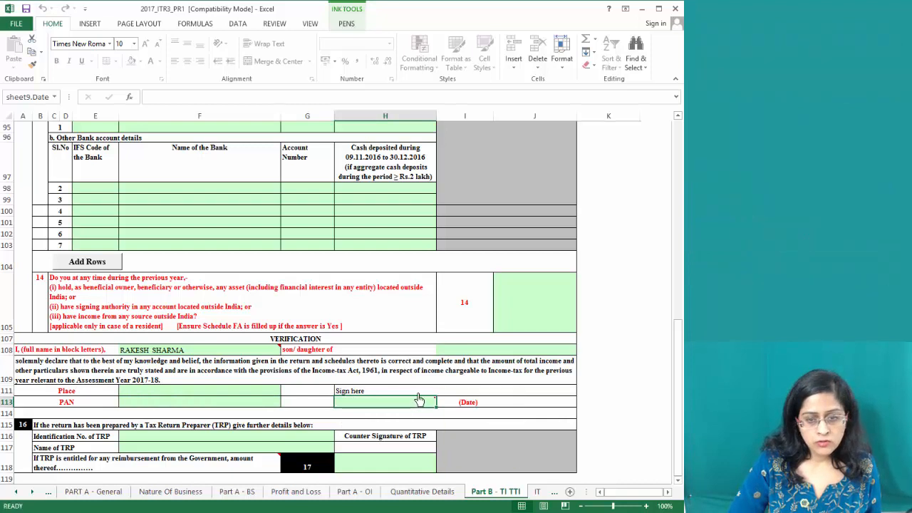
pyautogui.moveTo(416, 405)
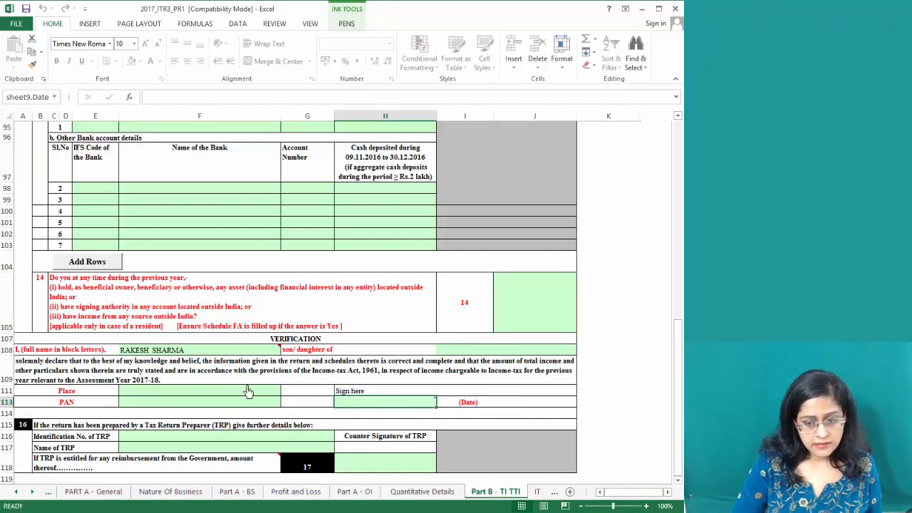
pyautogui.press('Return')
pyautogui.press('Return')
pyautogui.press('Return')
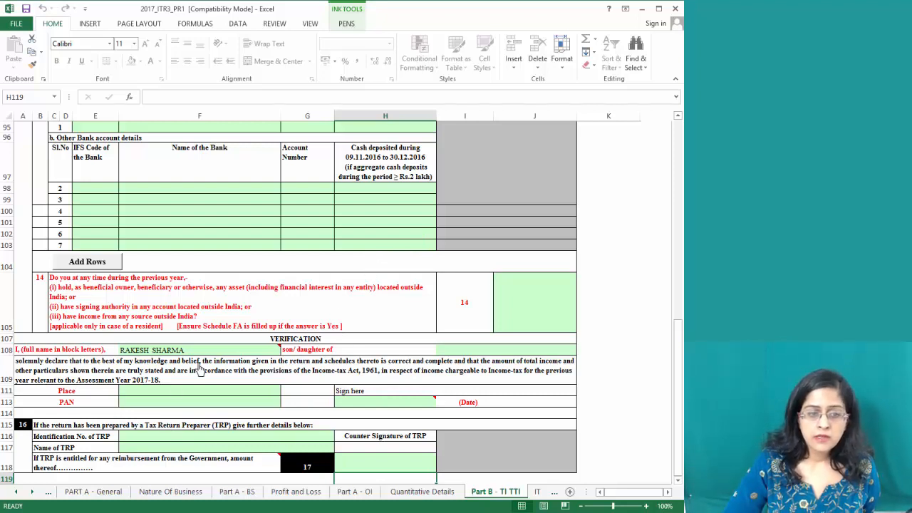
pyautogui.click(161, 403)
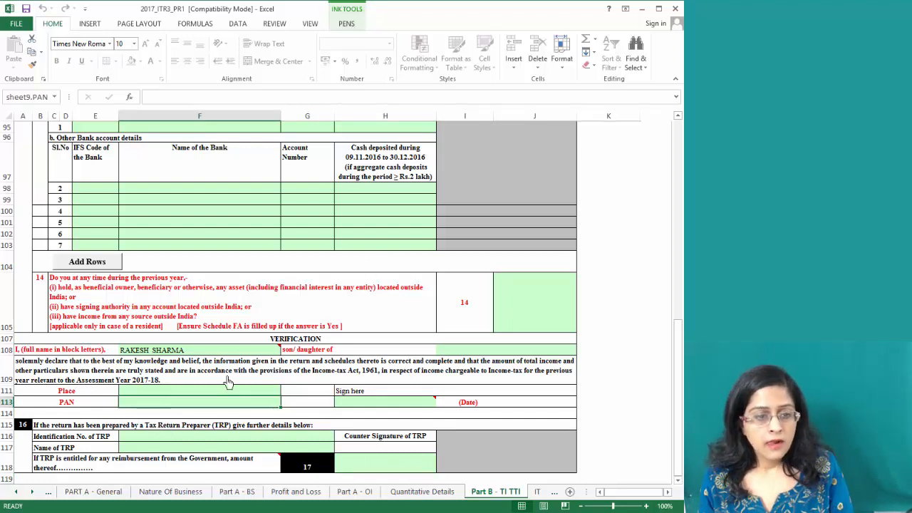
# Scroll the sheet tabs back and go via the Home sheet to PART A - General
pyautogui.click(17, 491)
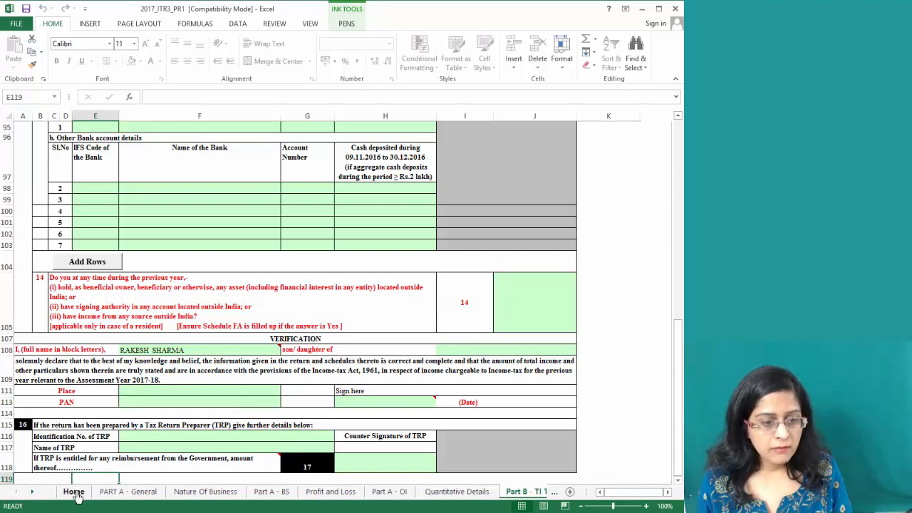
pyautogui.click(74, 490)
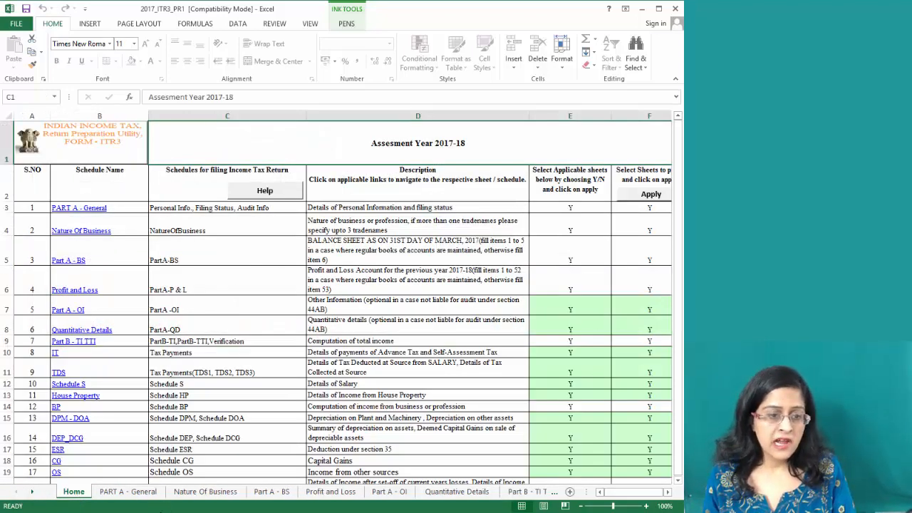
pyautogui.click(128, 491)
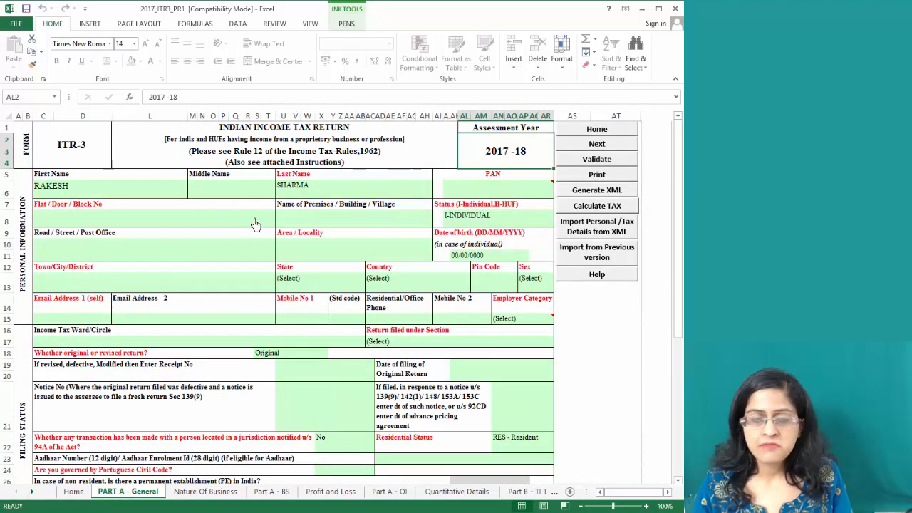